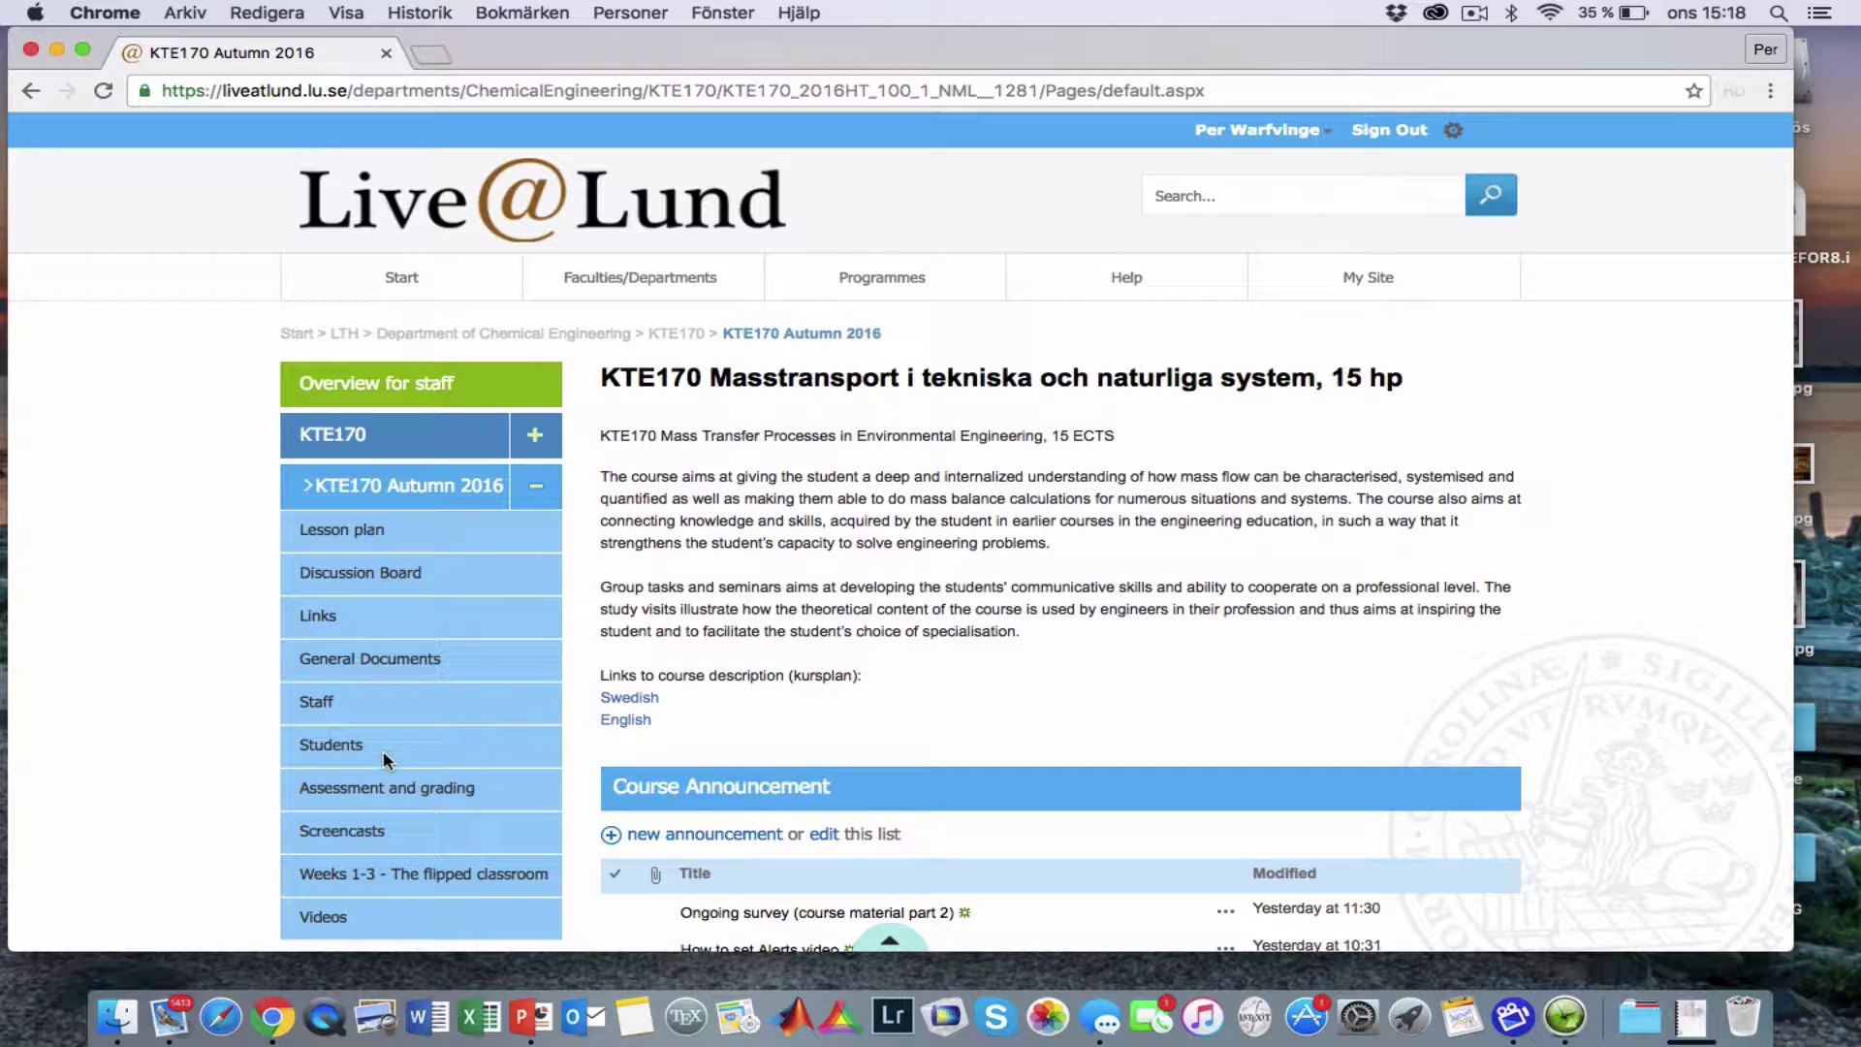
Add a page named Moodle Admin to the KTE170 Autumn 2016 course site
{"action": "scroll", "coordinate": [184, 766], "scroll_direction": "down", "scroll_amount": 2}
{"action": "scroll", "coordinate": [187, 775], "scroll_direction": "down", "scroll_amount": 1}
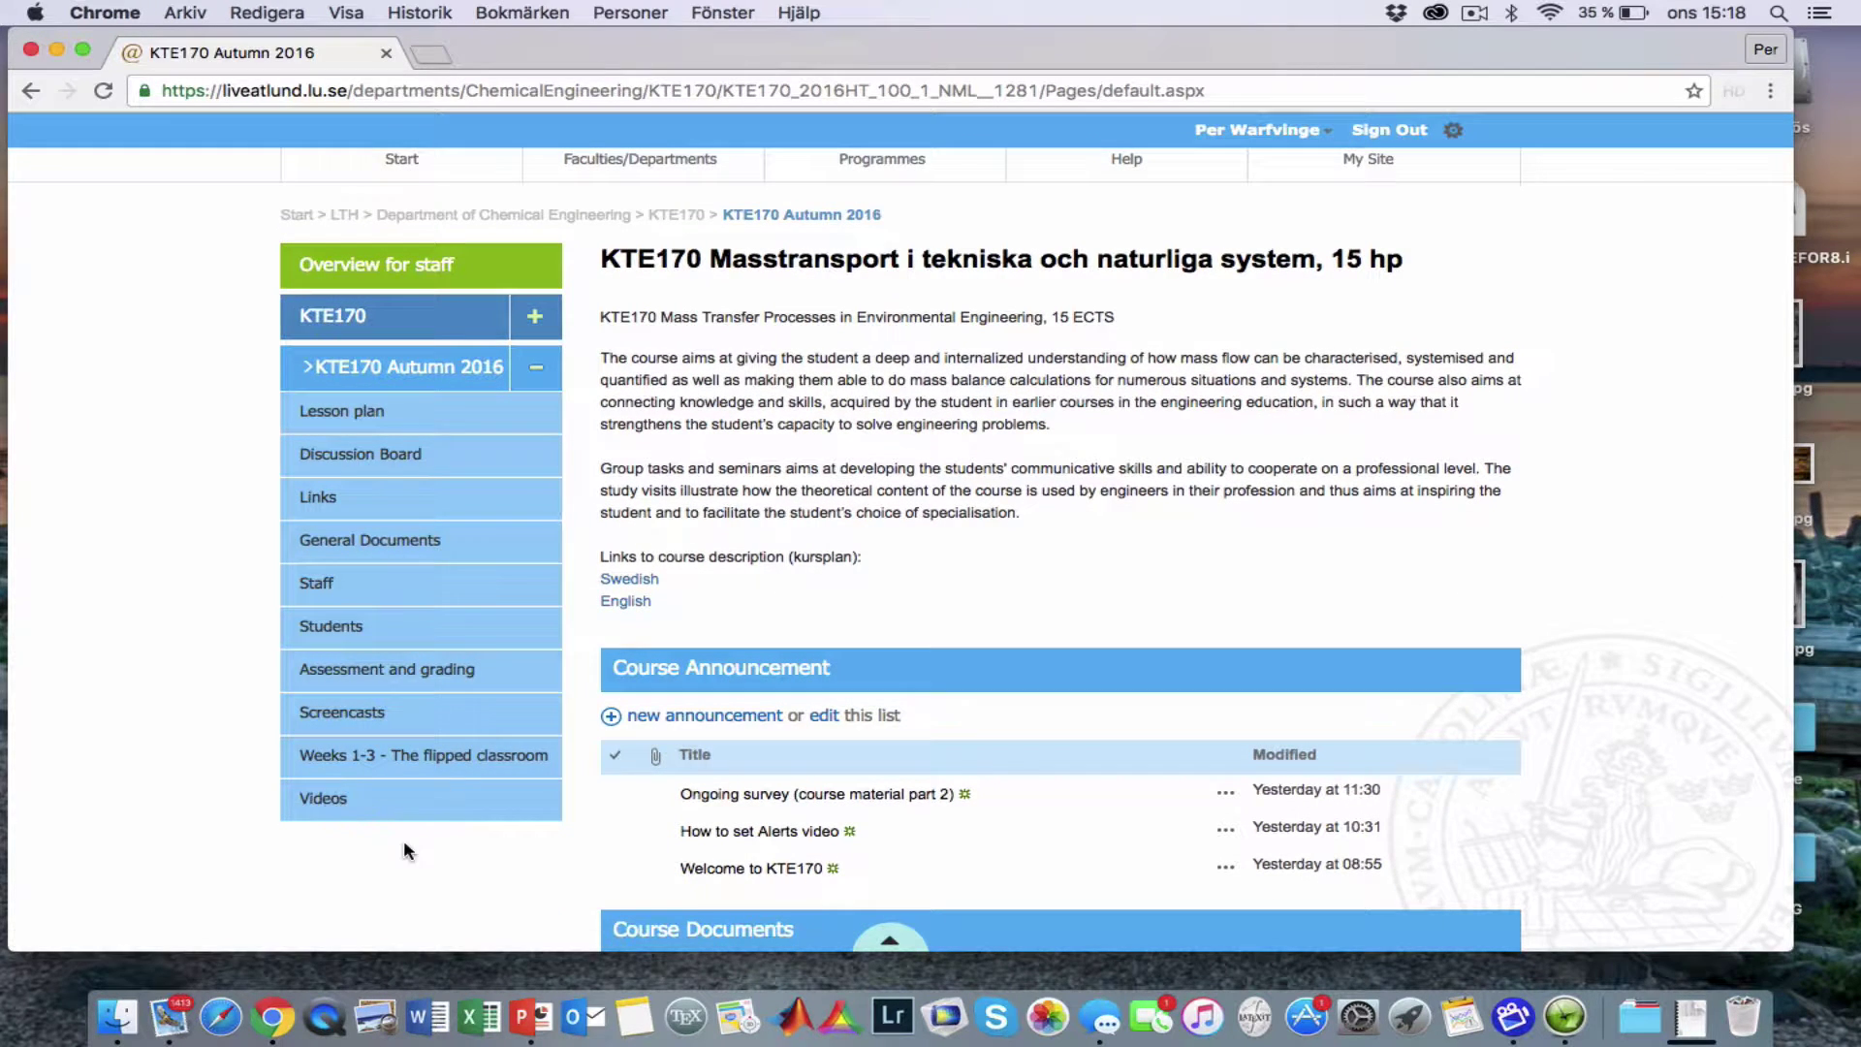
{"action": "scroll", "coordinate": [998, 661], "scroll_direction": "up", "scroll_amount": 1}
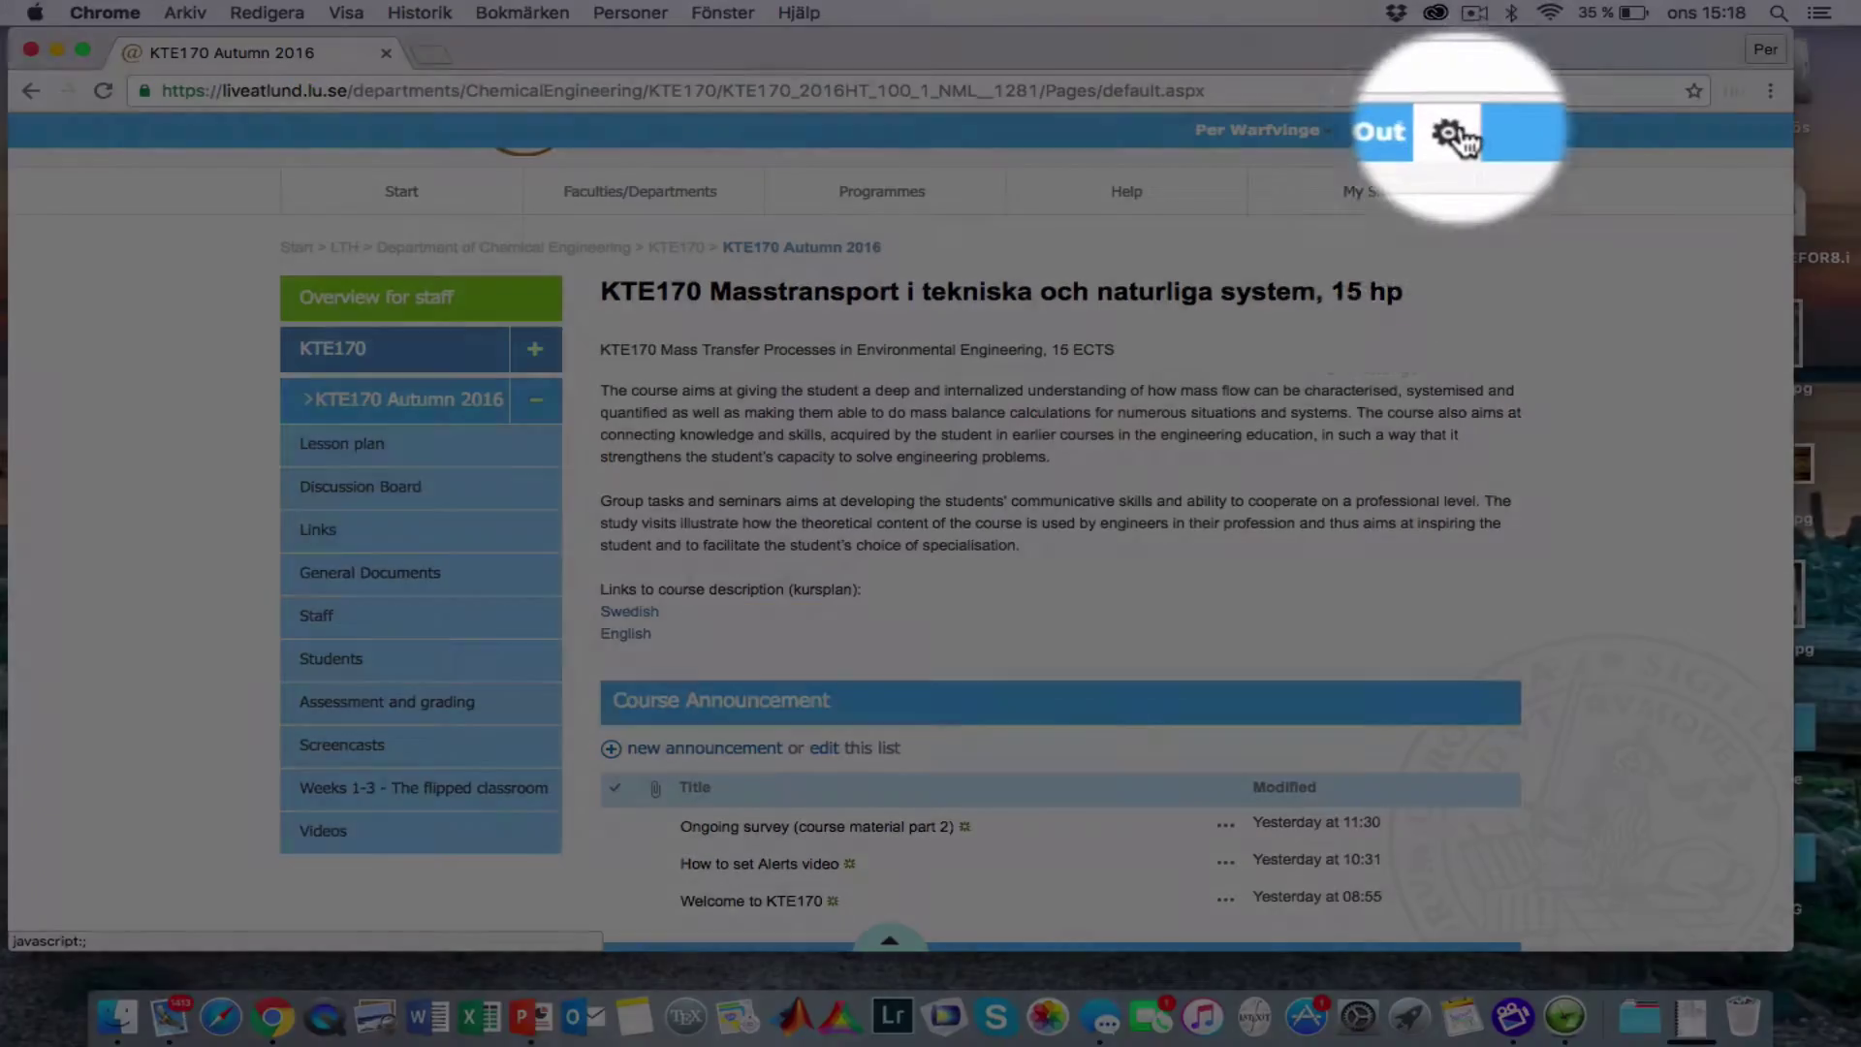
{"action": "left_click", "coordinate": [1453, 132]}
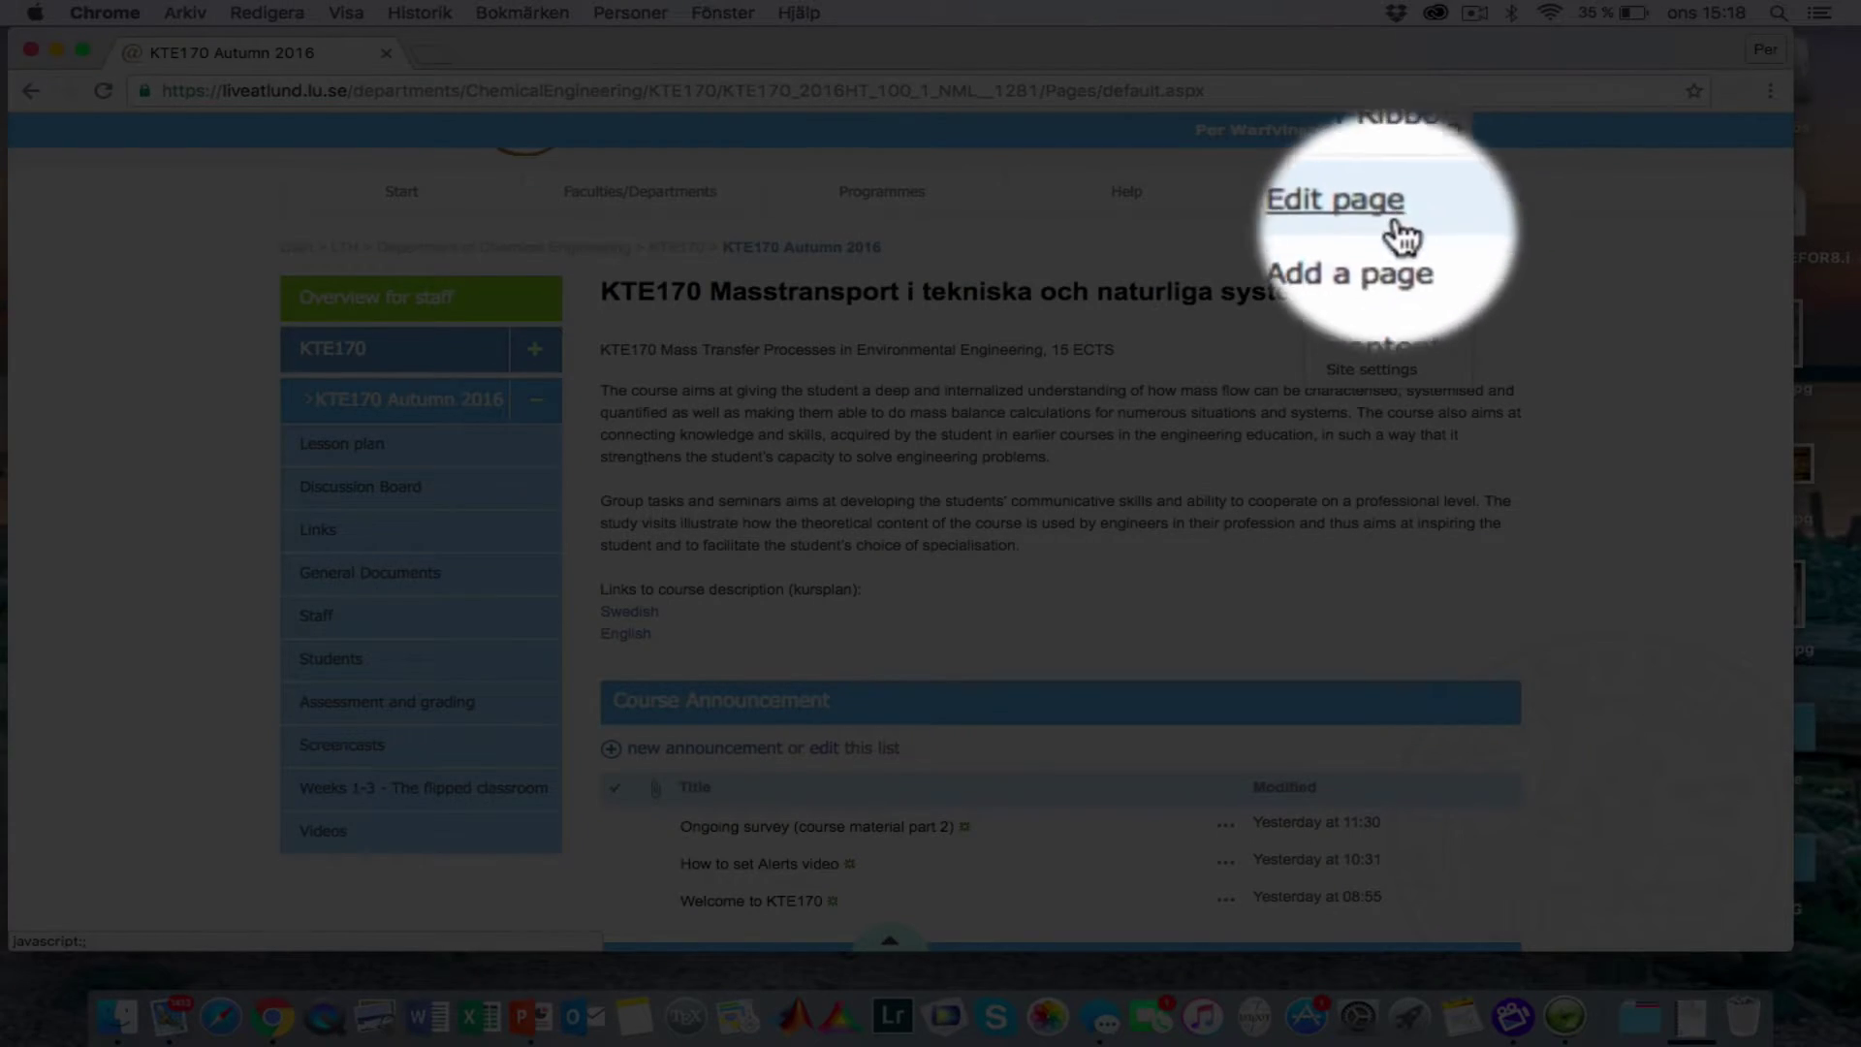
{"action": "left_click", "coordinate": [1379, 254]}
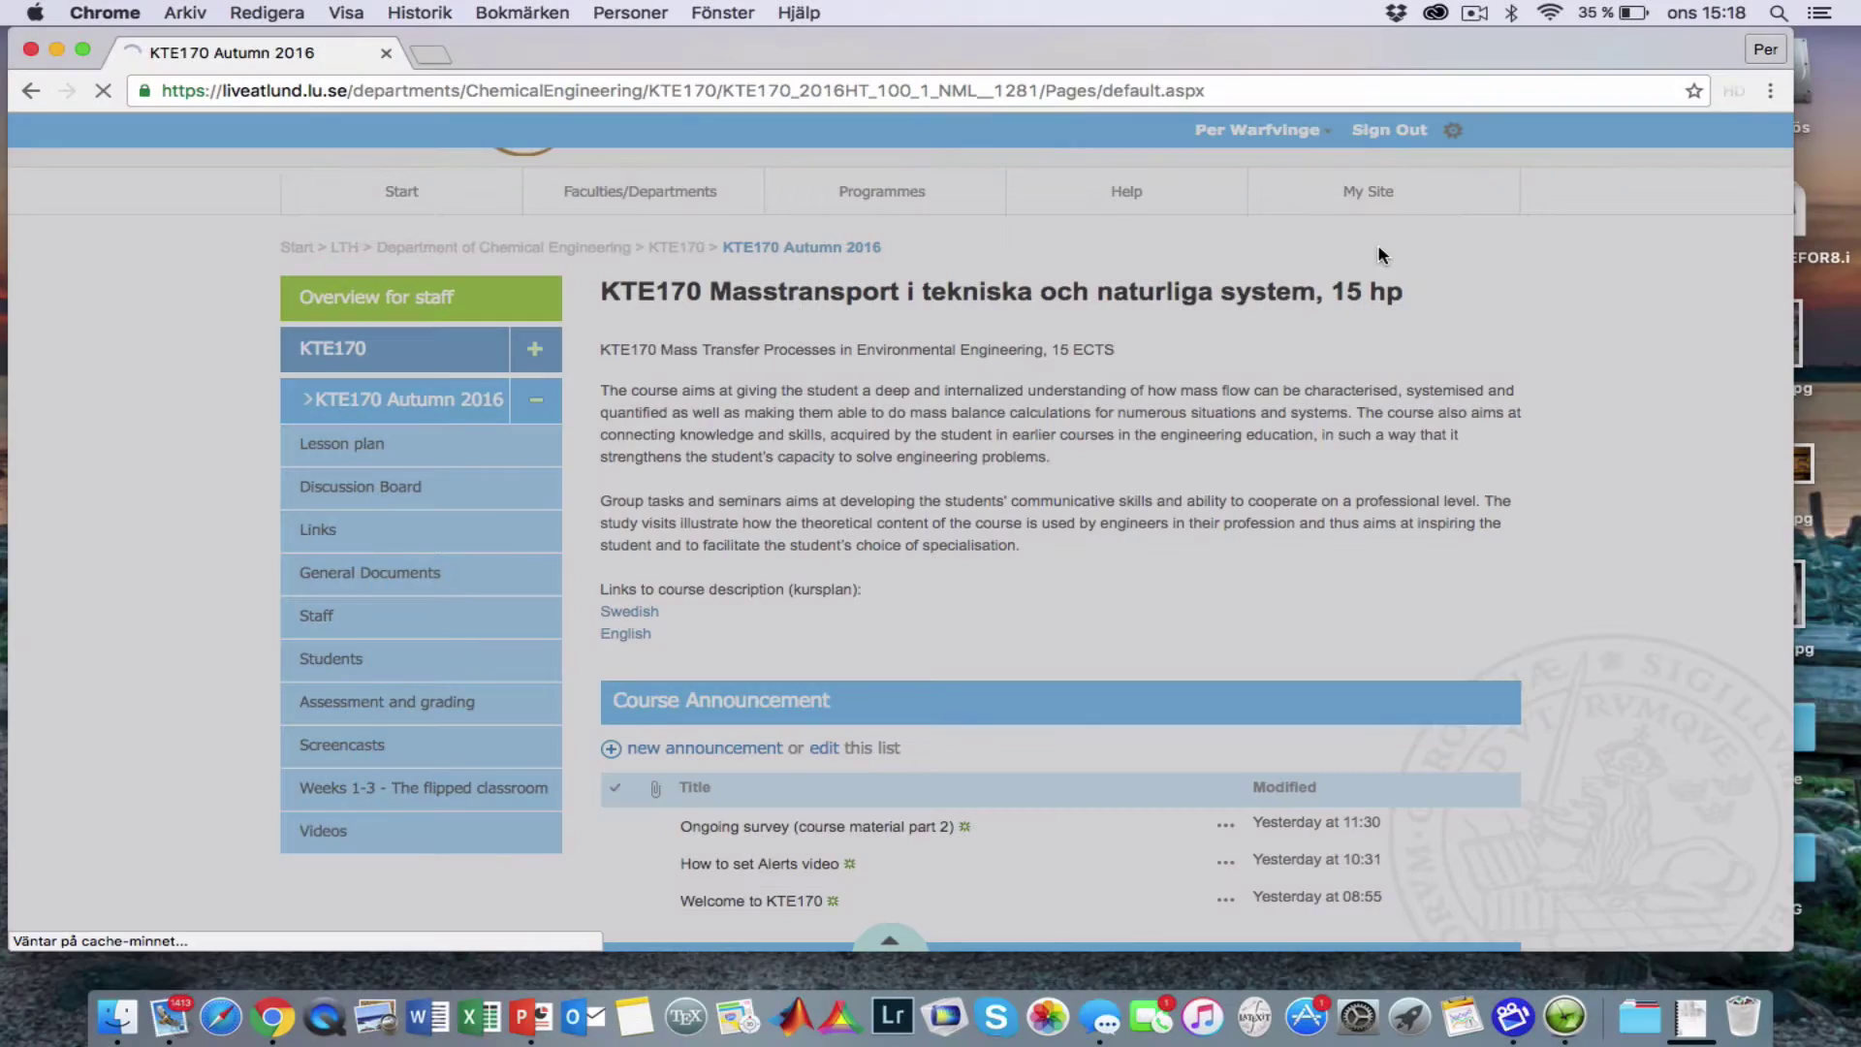
{"action": "type", "text": "Moodle Admin"}
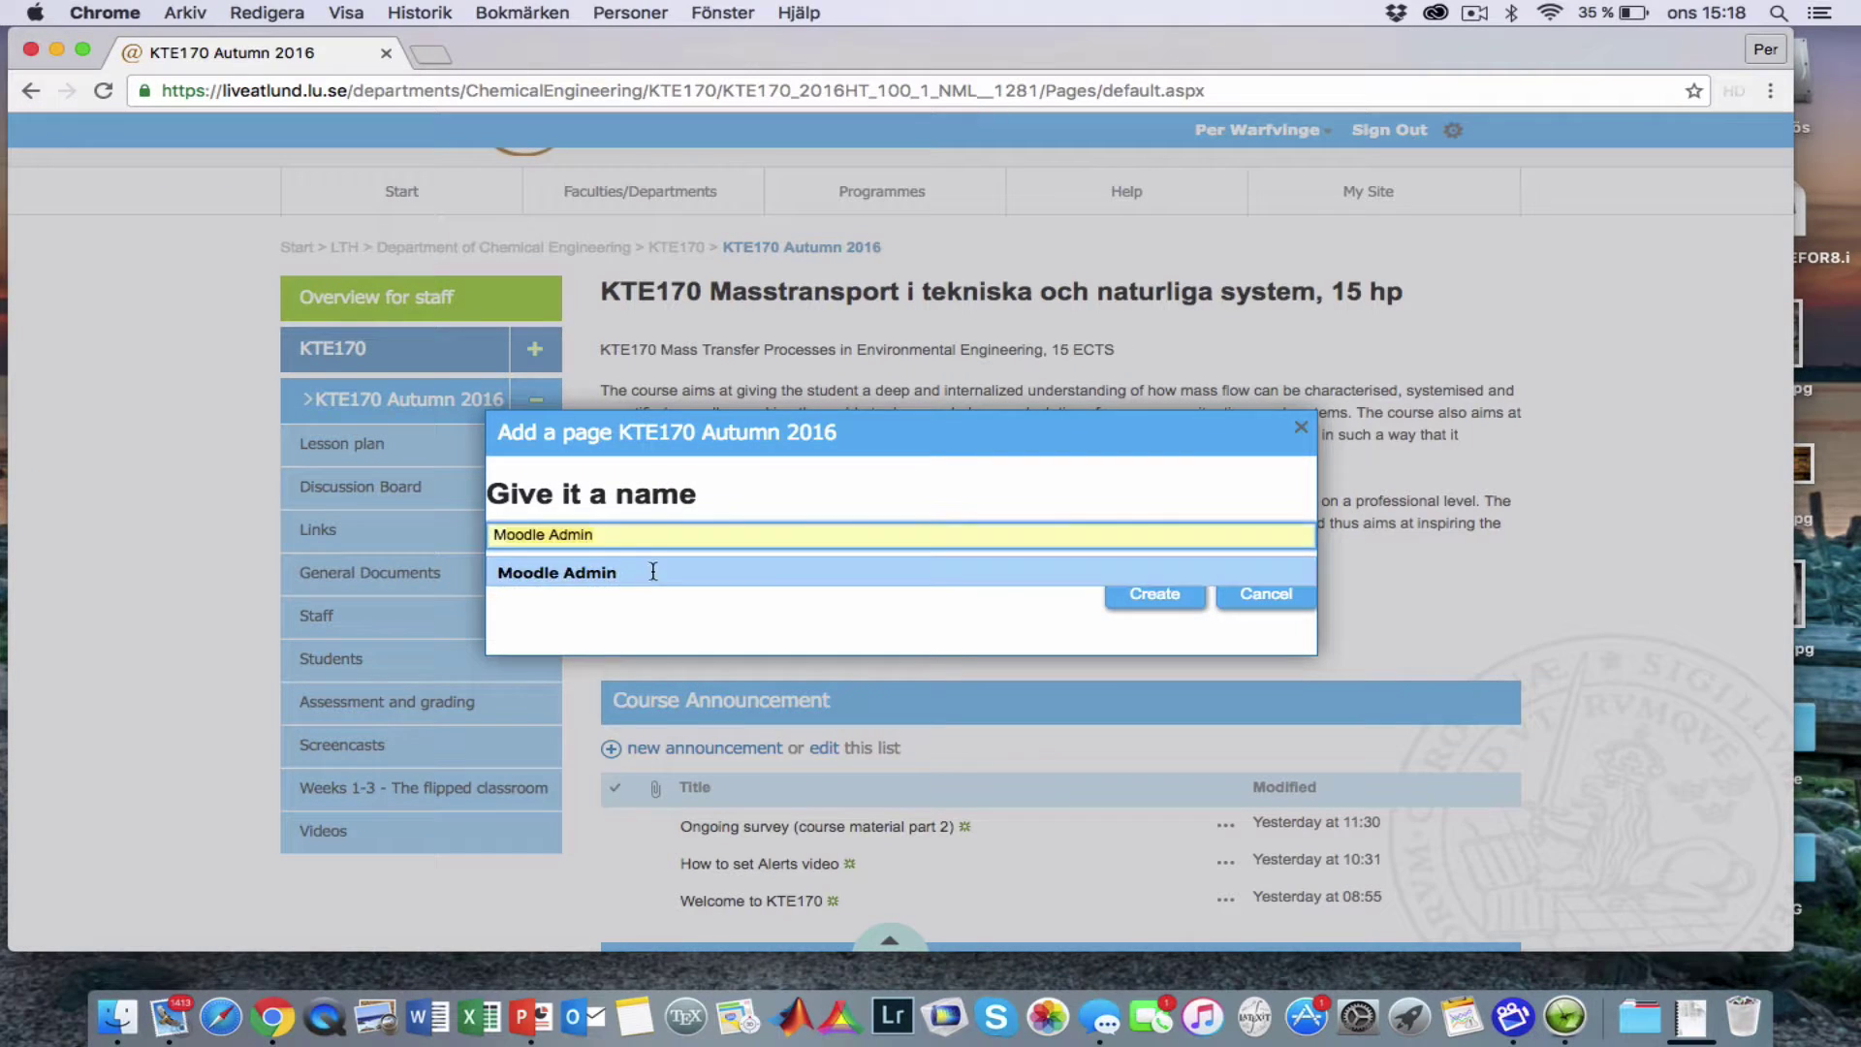
{"action": "left_click", "coordinate": [653, 572]}
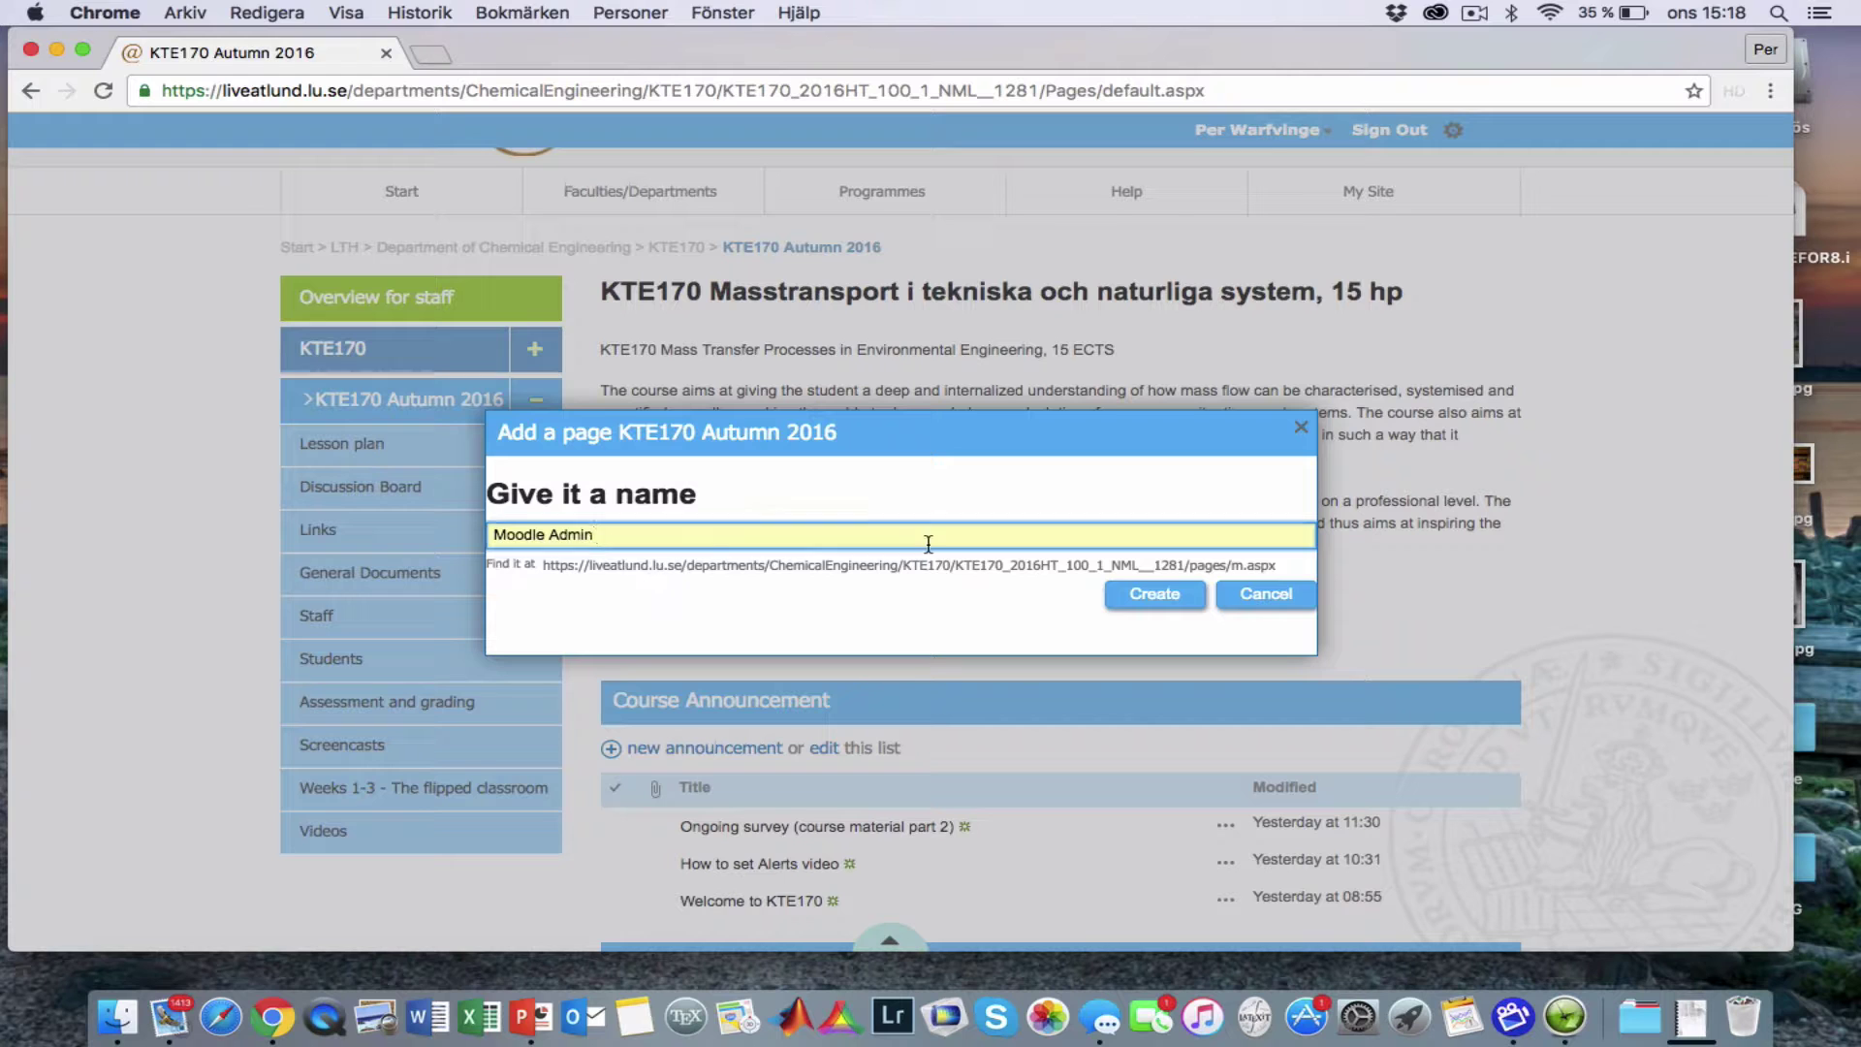
{"action": "left_click", "coordinate": [1153, 592]}
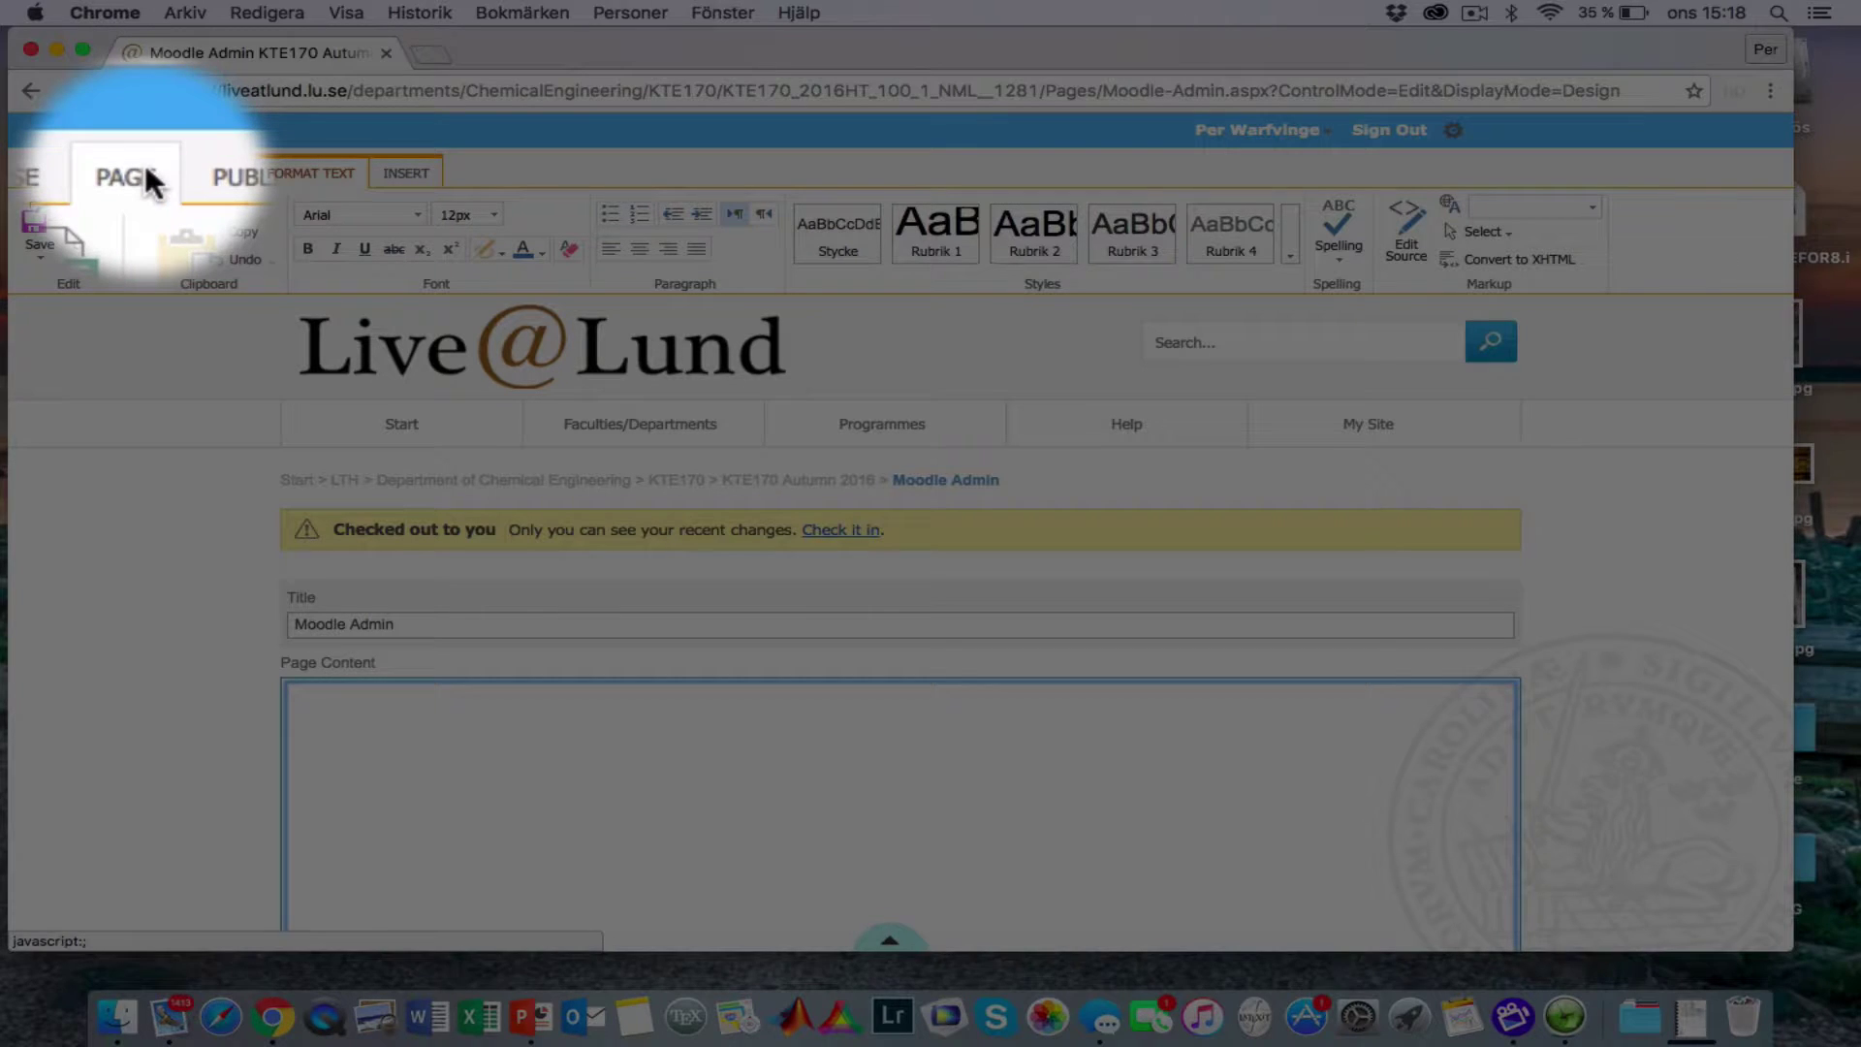
Change the Moodle Admin page's layout to OneWPZoneWithLeftMenu under the welcome page layouts
{"action": "left_click", "coordinate": [148, 177]}
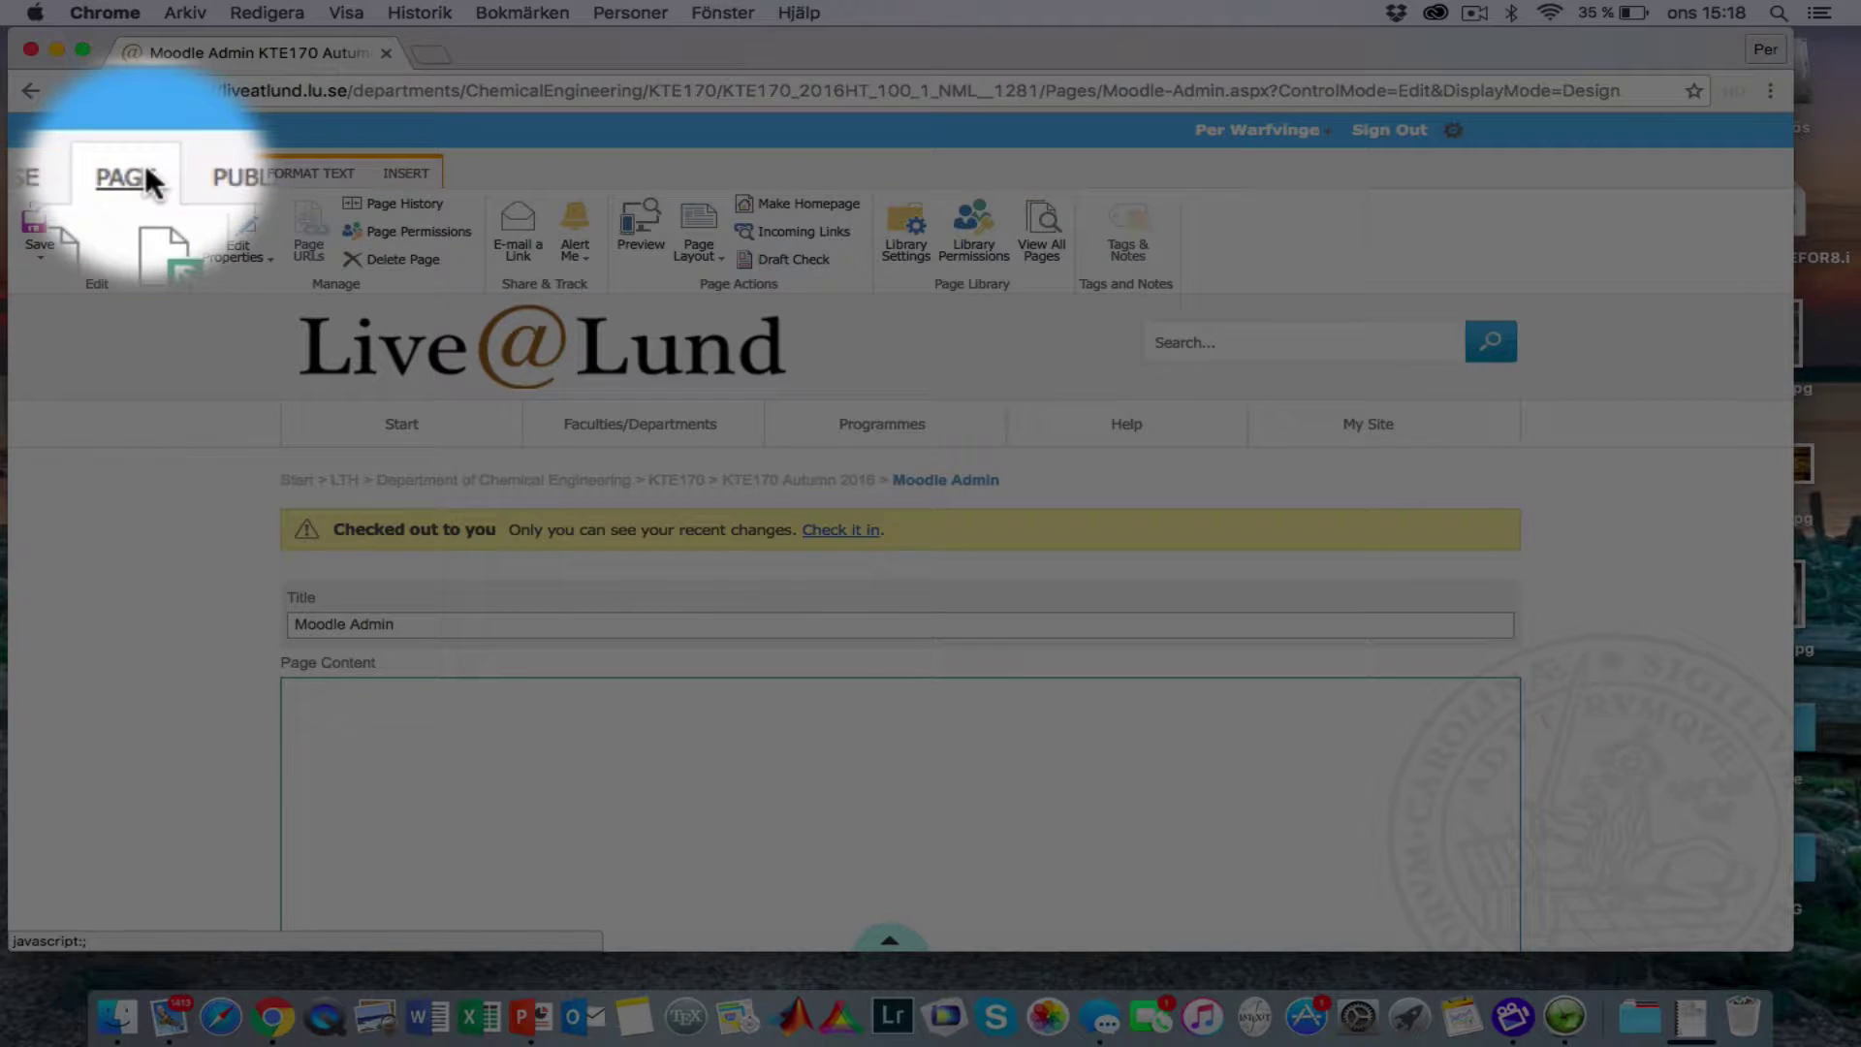
{"action": "left_click", "coordinate": [710, 254]}
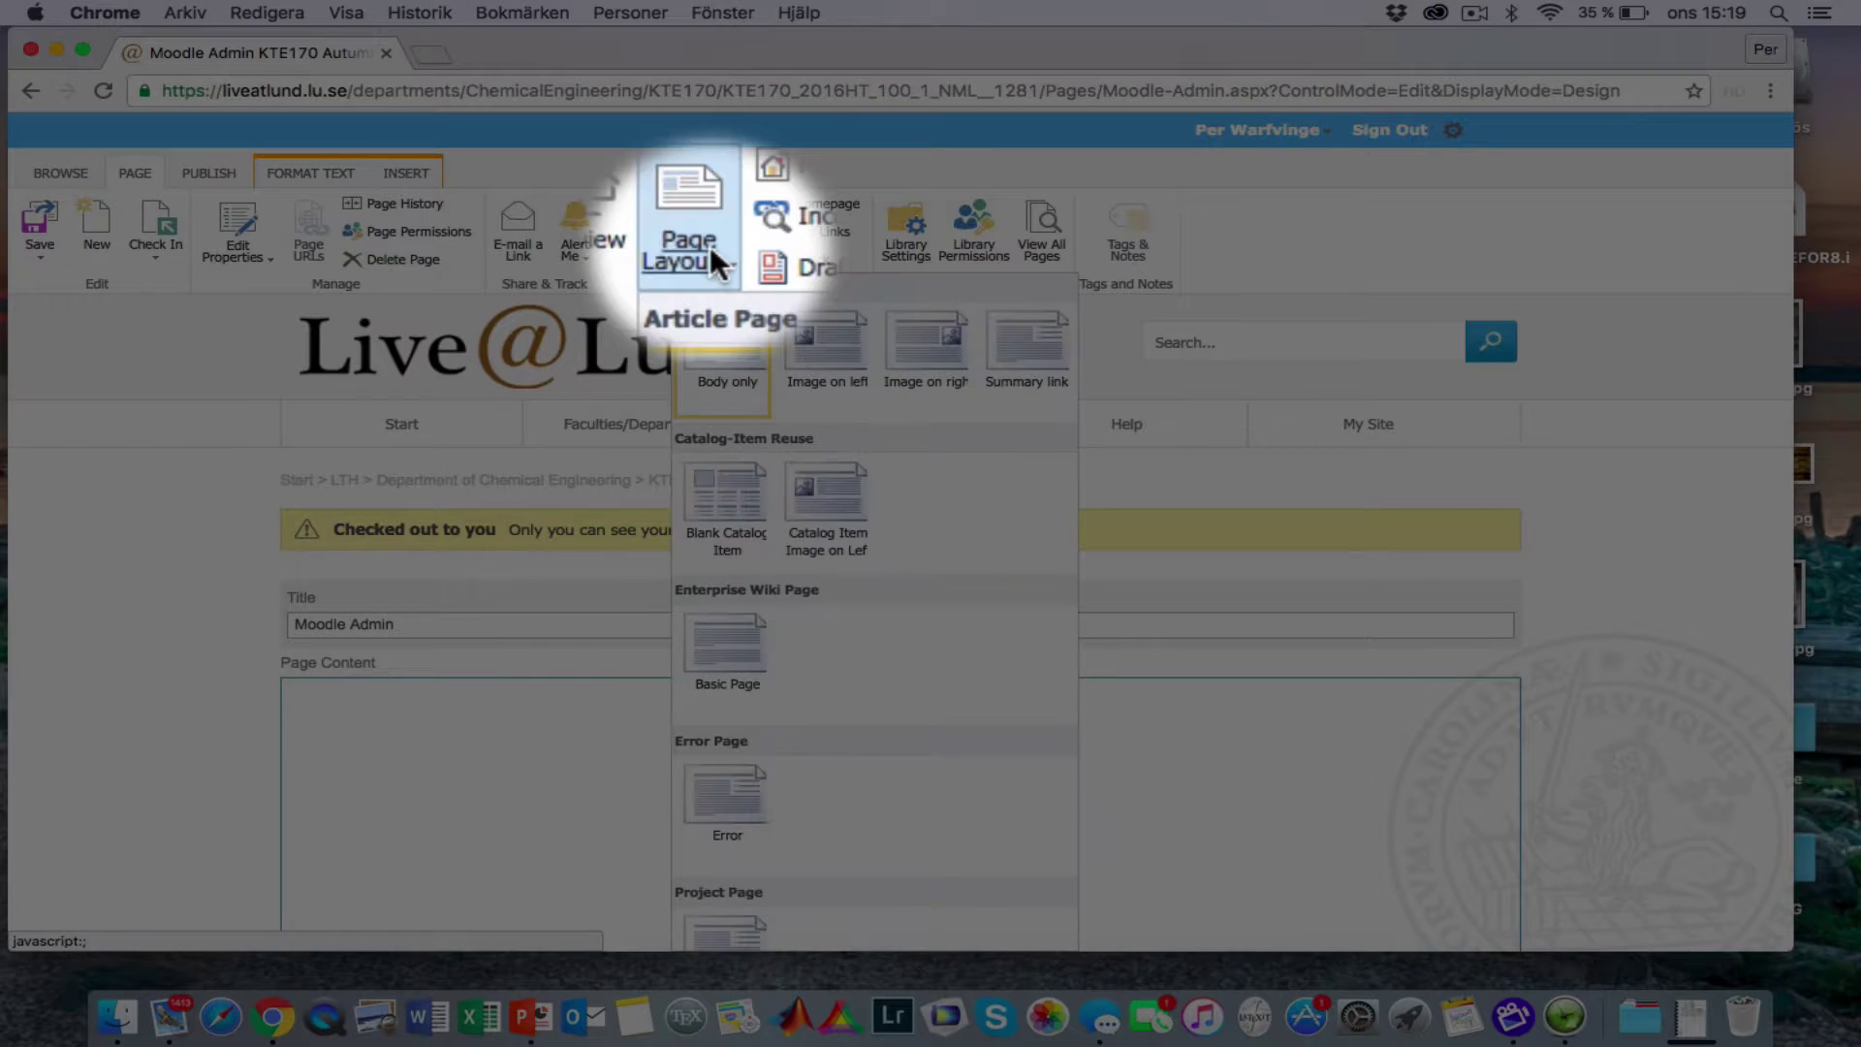
{"action": "scroll", "coordinate": [782, 621], "scroll_direction": "down", "scroll_amount": 5}
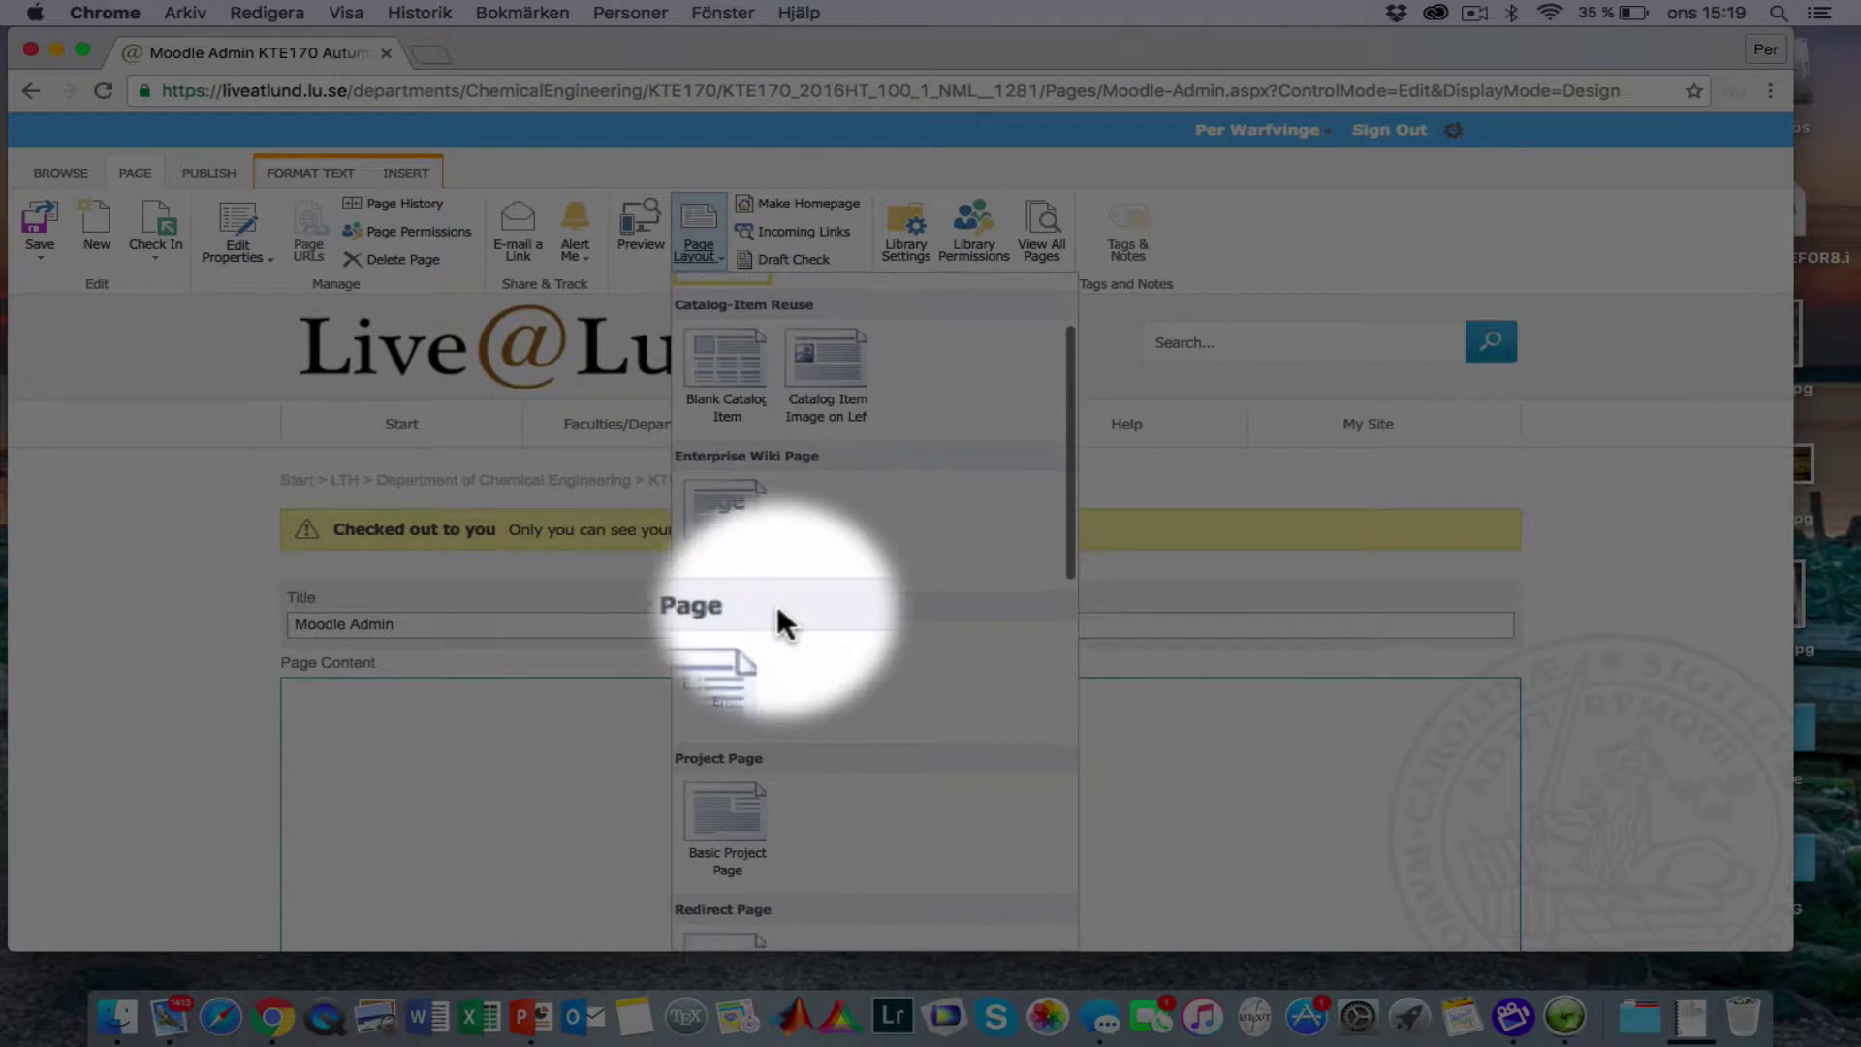
{"action": "scroll", "coordinate": [782, 620], "scroll_direction": "down", "scroll_amount": 6}
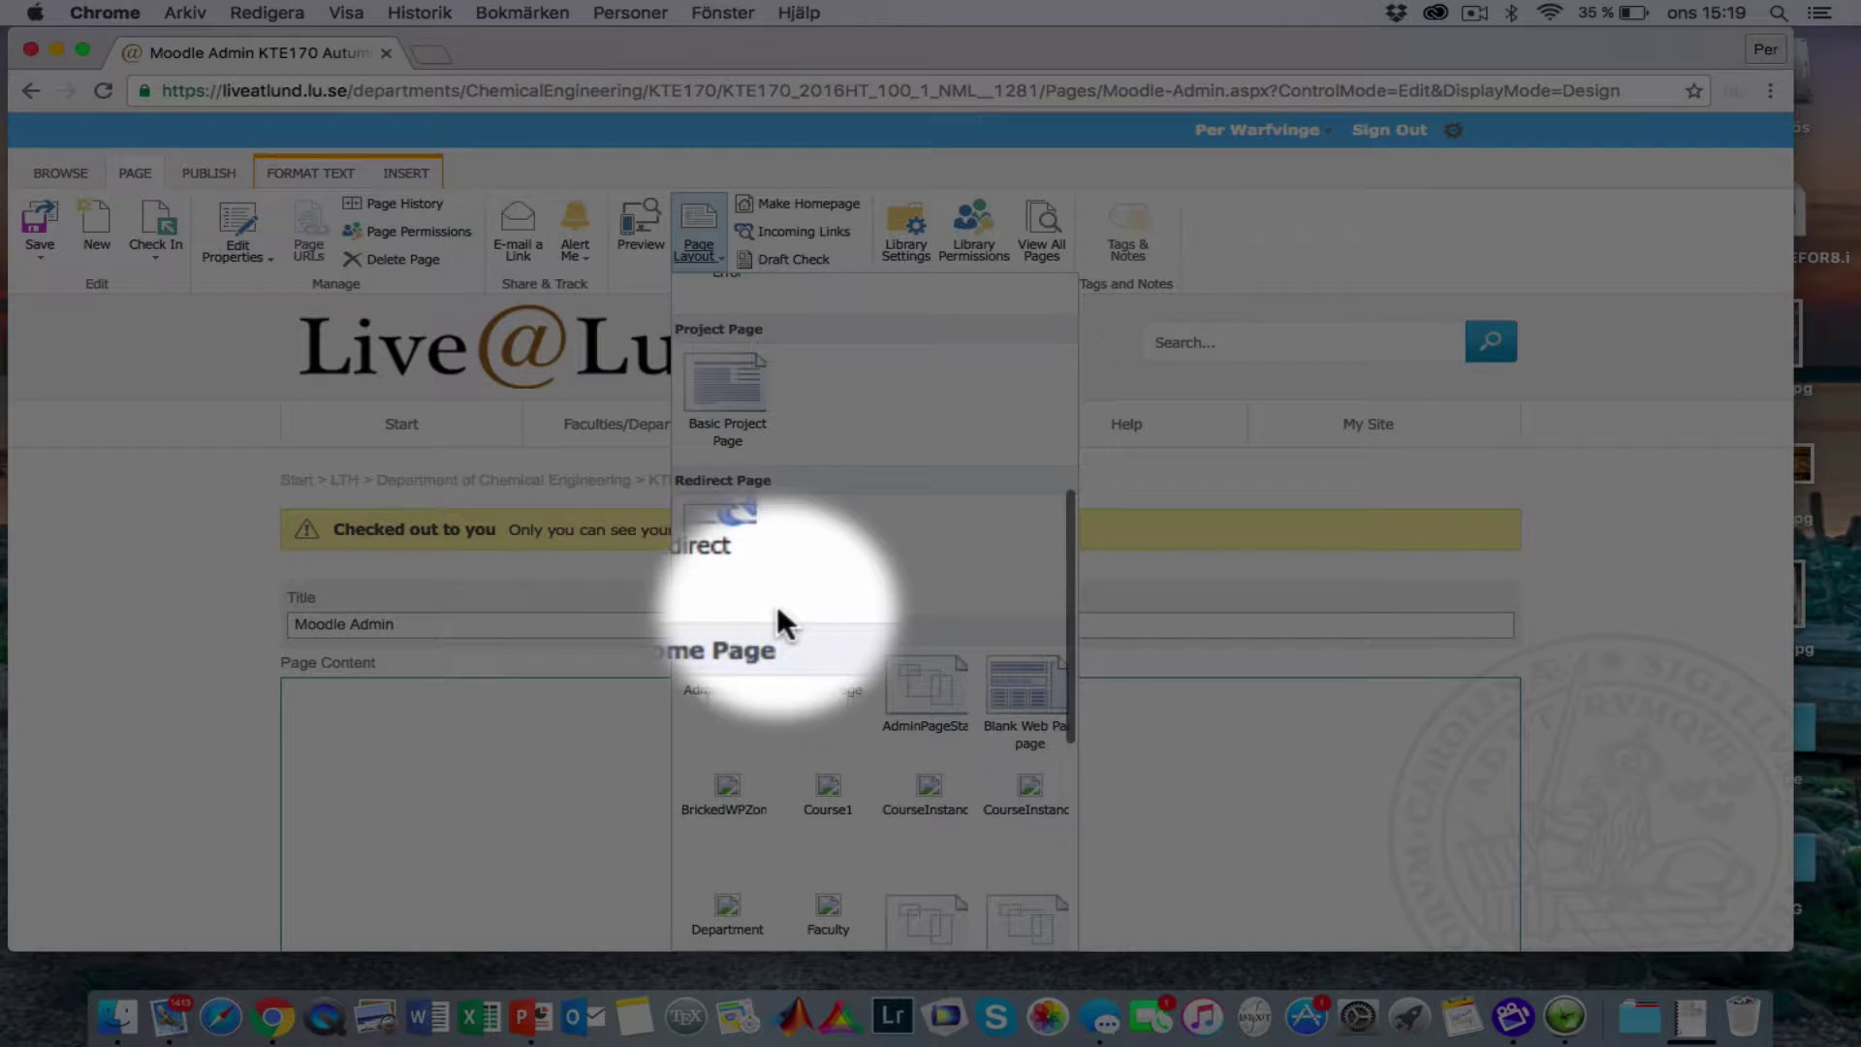
{"action": "scroll", "coordinate": [782, 621], "scroll_direction": "down", "scroll_amount": 8}
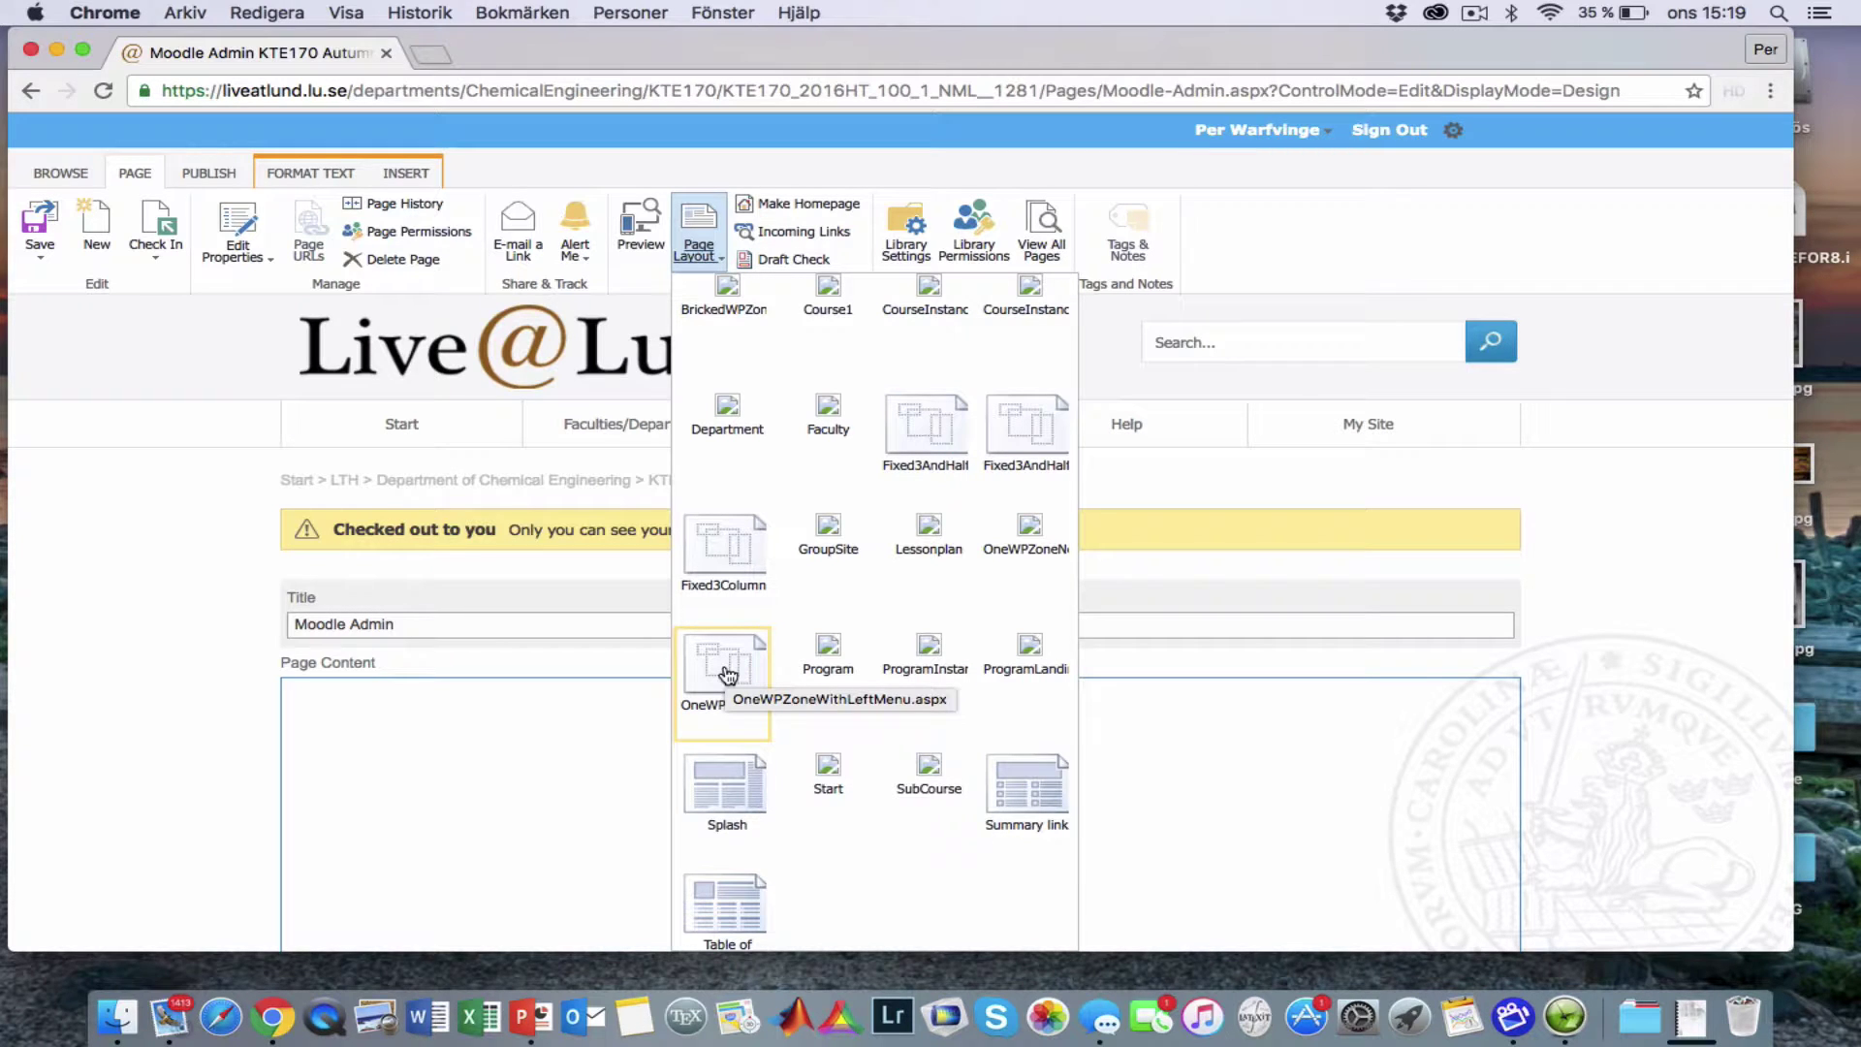
{"action": "left_click", "coordinate": [726, 669]}
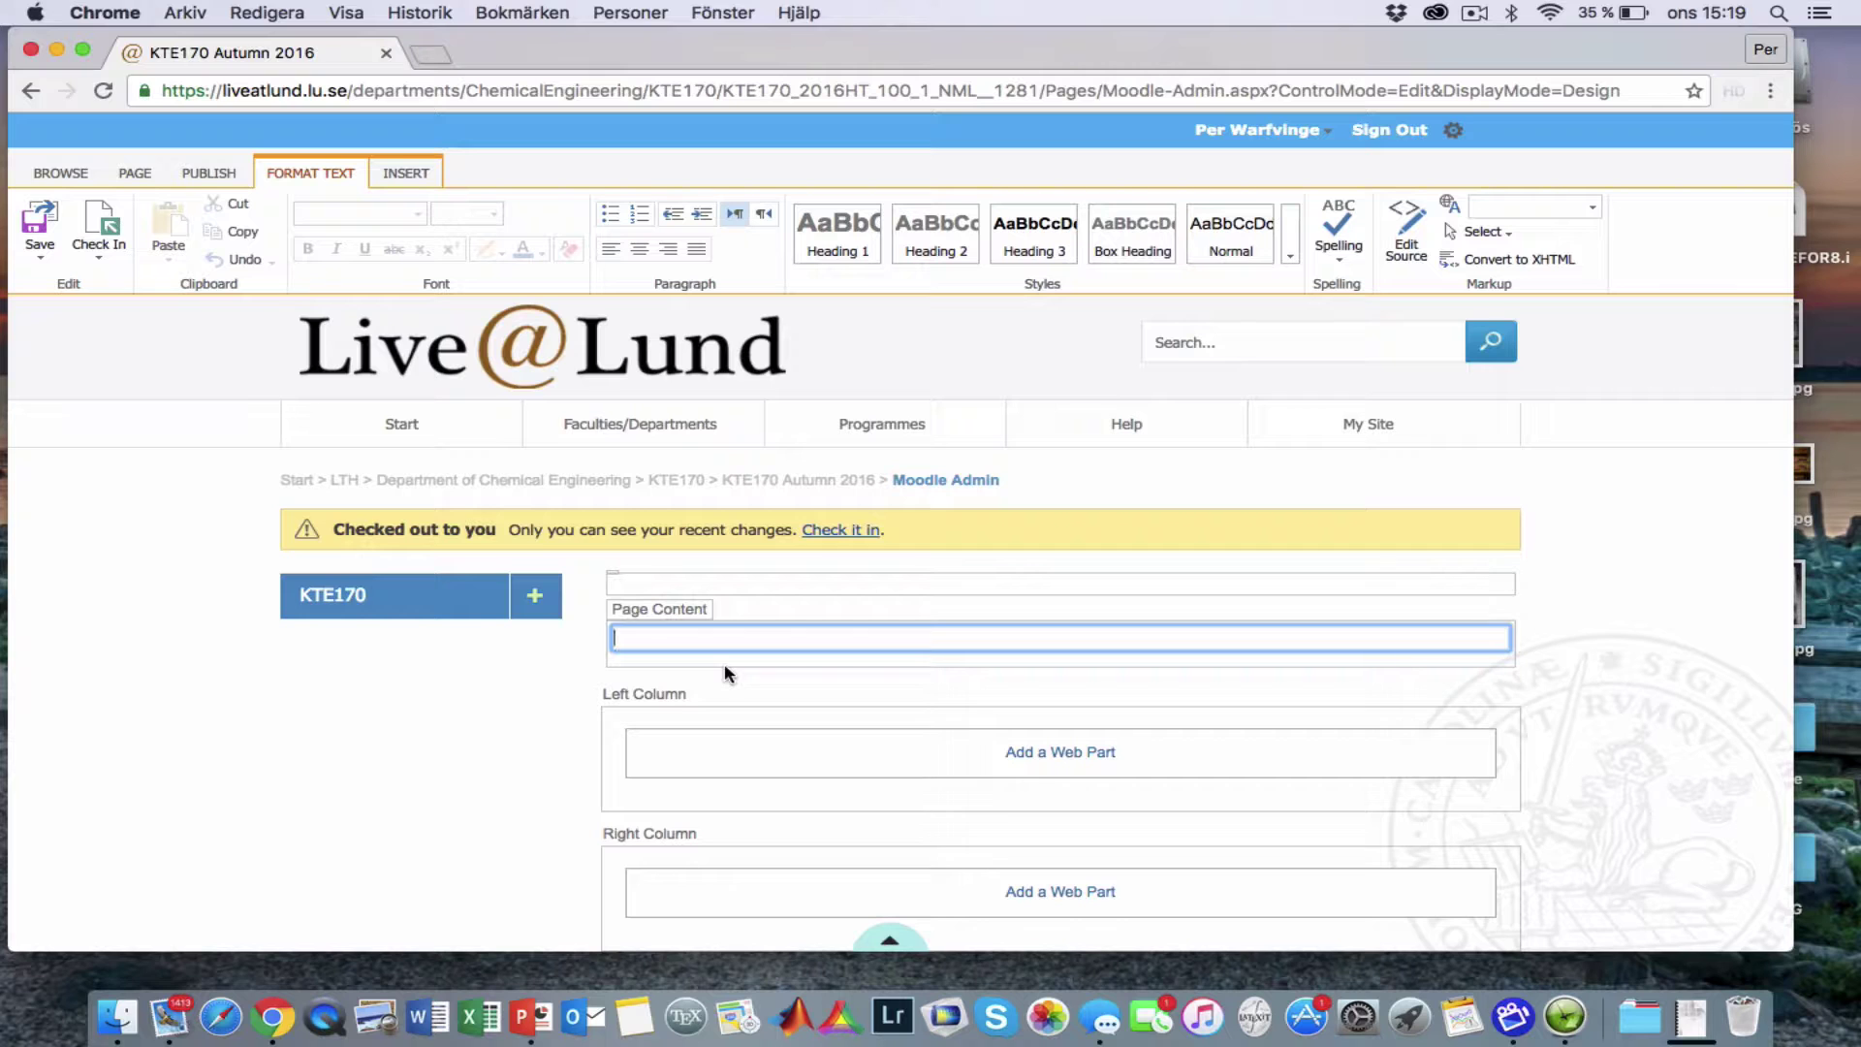
Add the MoodleCourseAdmin web part from the Miscellaneous category to the page's Left Column
{"action": "left_click", "coordinate": [1042, 758]}
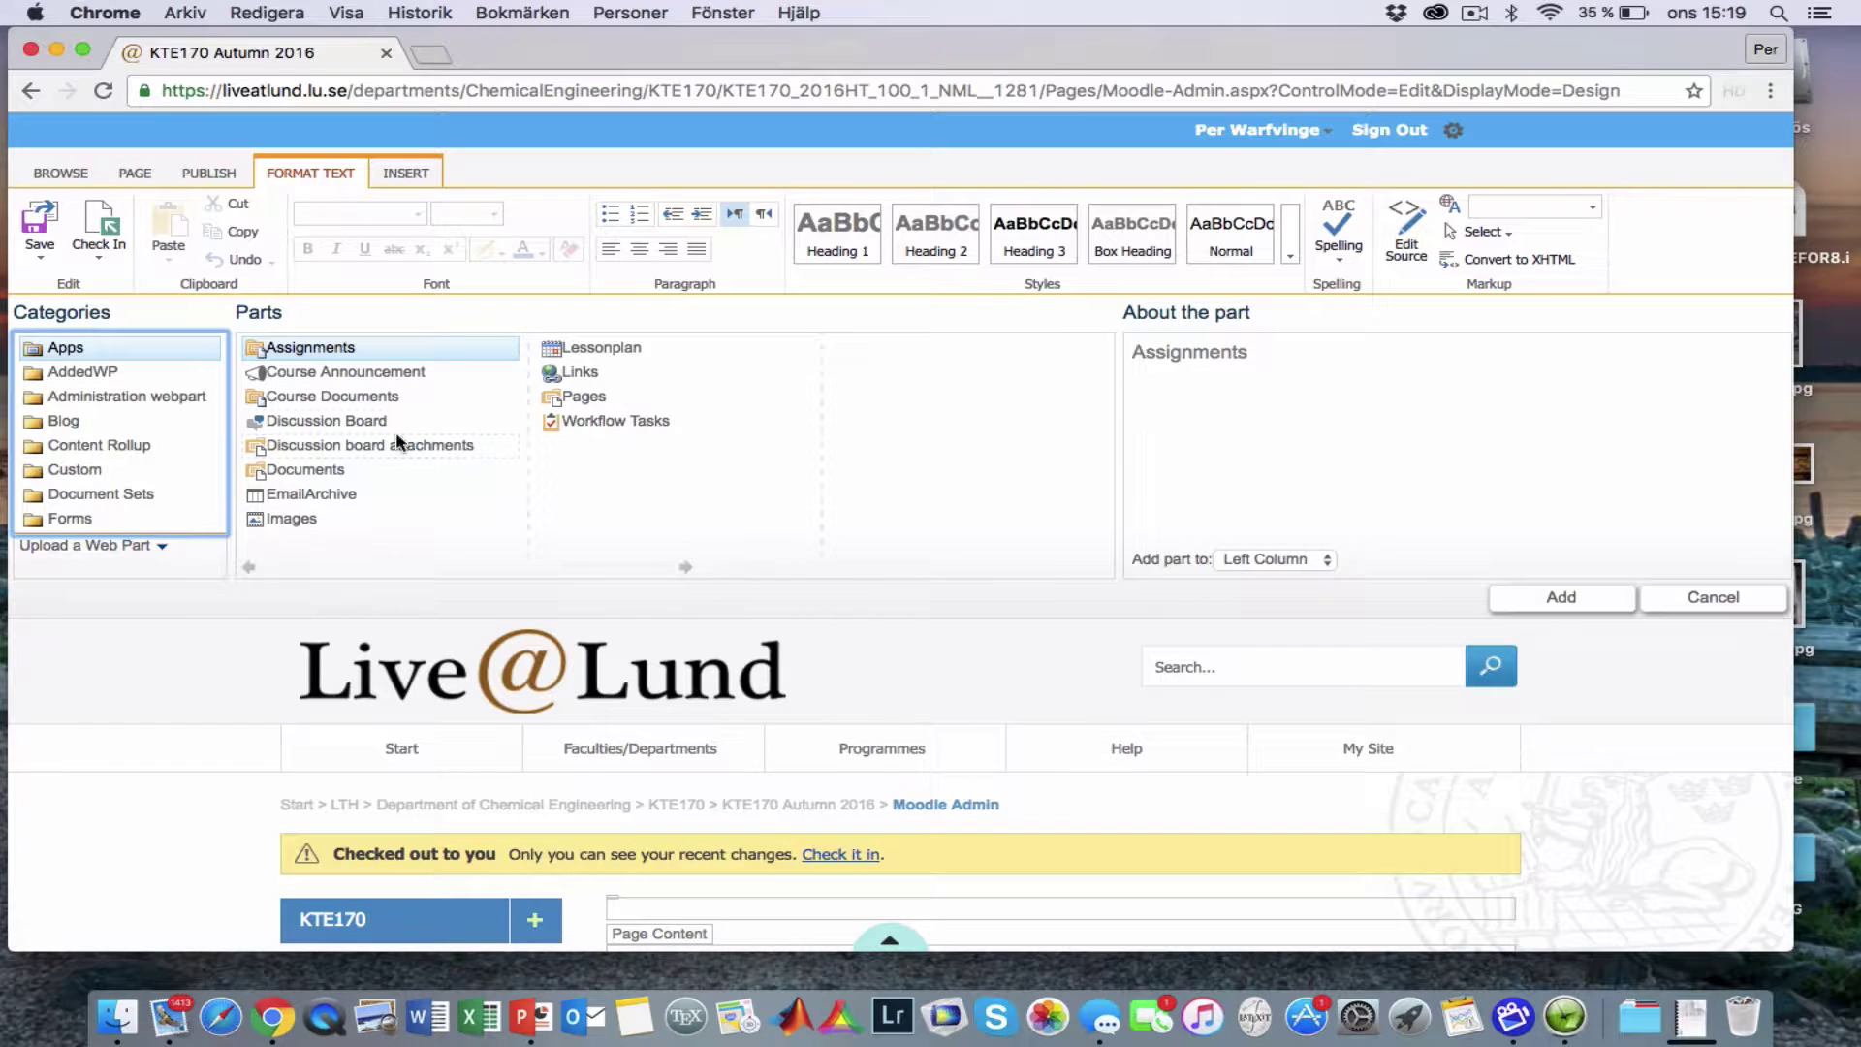
{"action": "scroll", "coordinate": [179, 468], "scroll_direction": "down", "scroll_amount": 3}
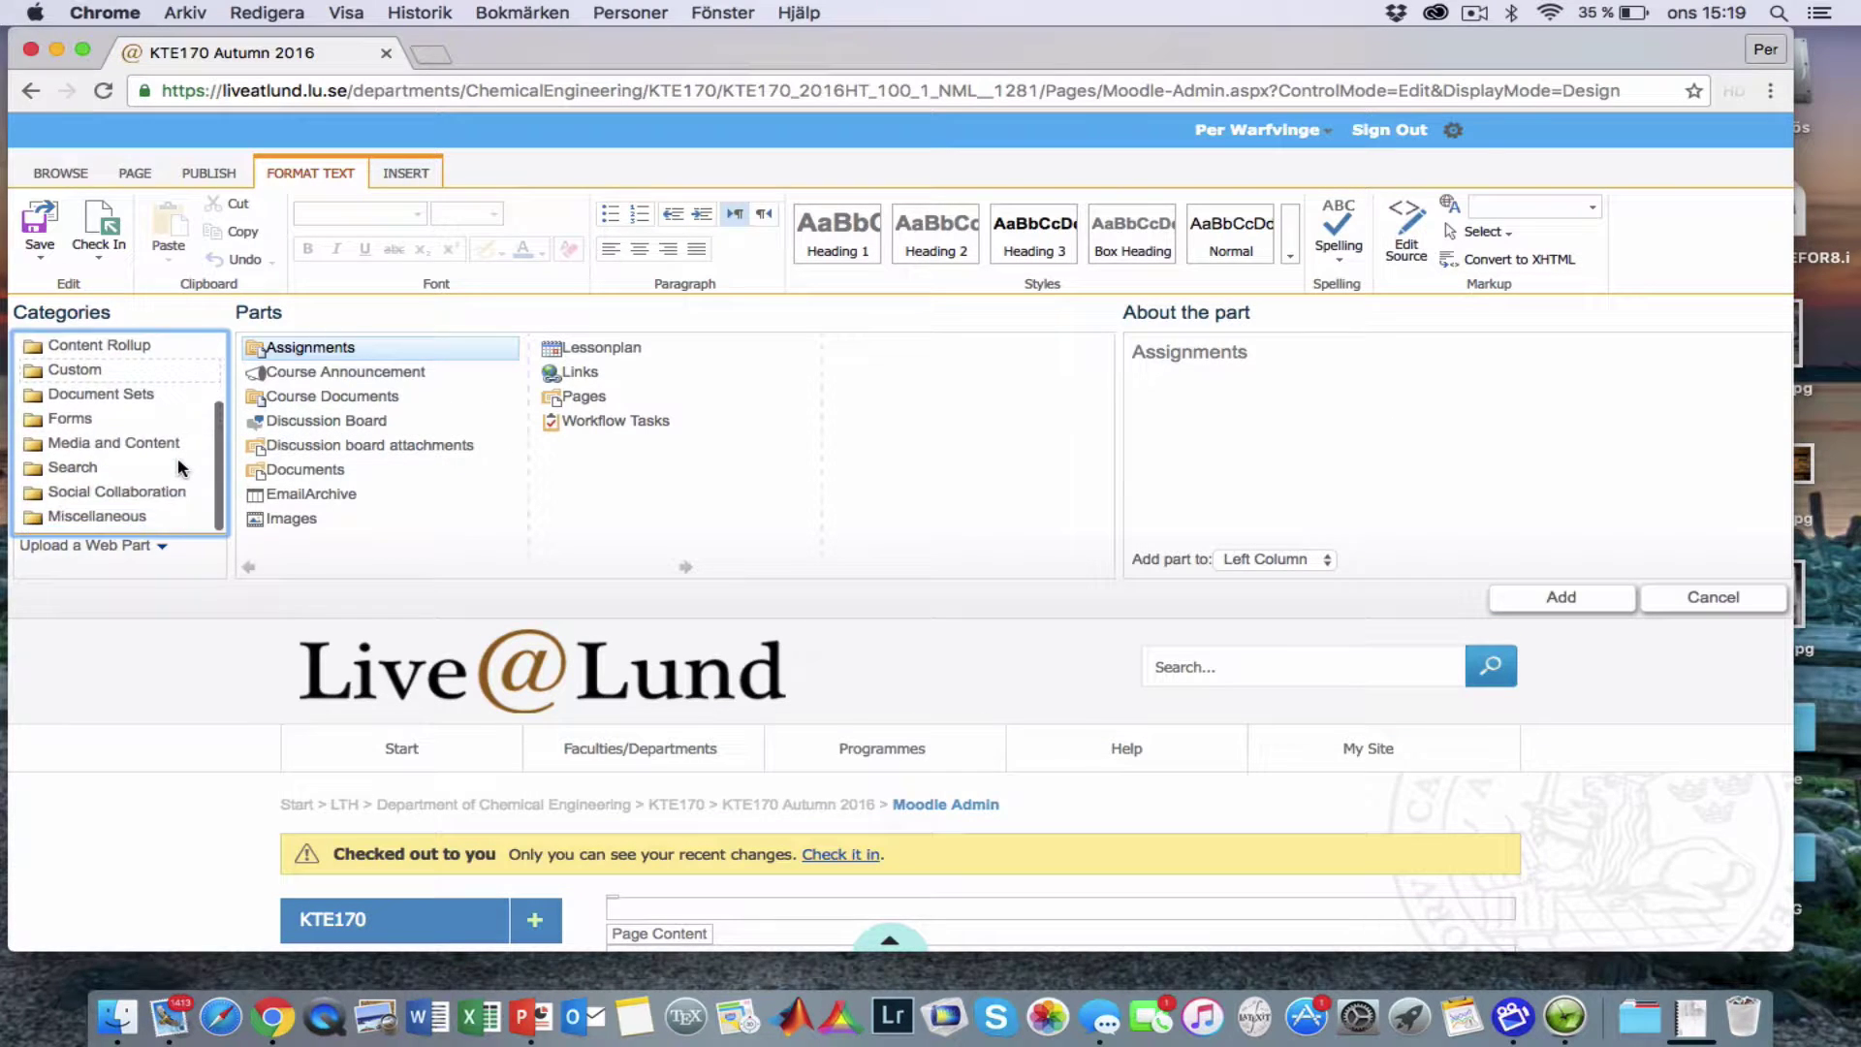
{"action": "left_click", "coordinate": [109, 516]}
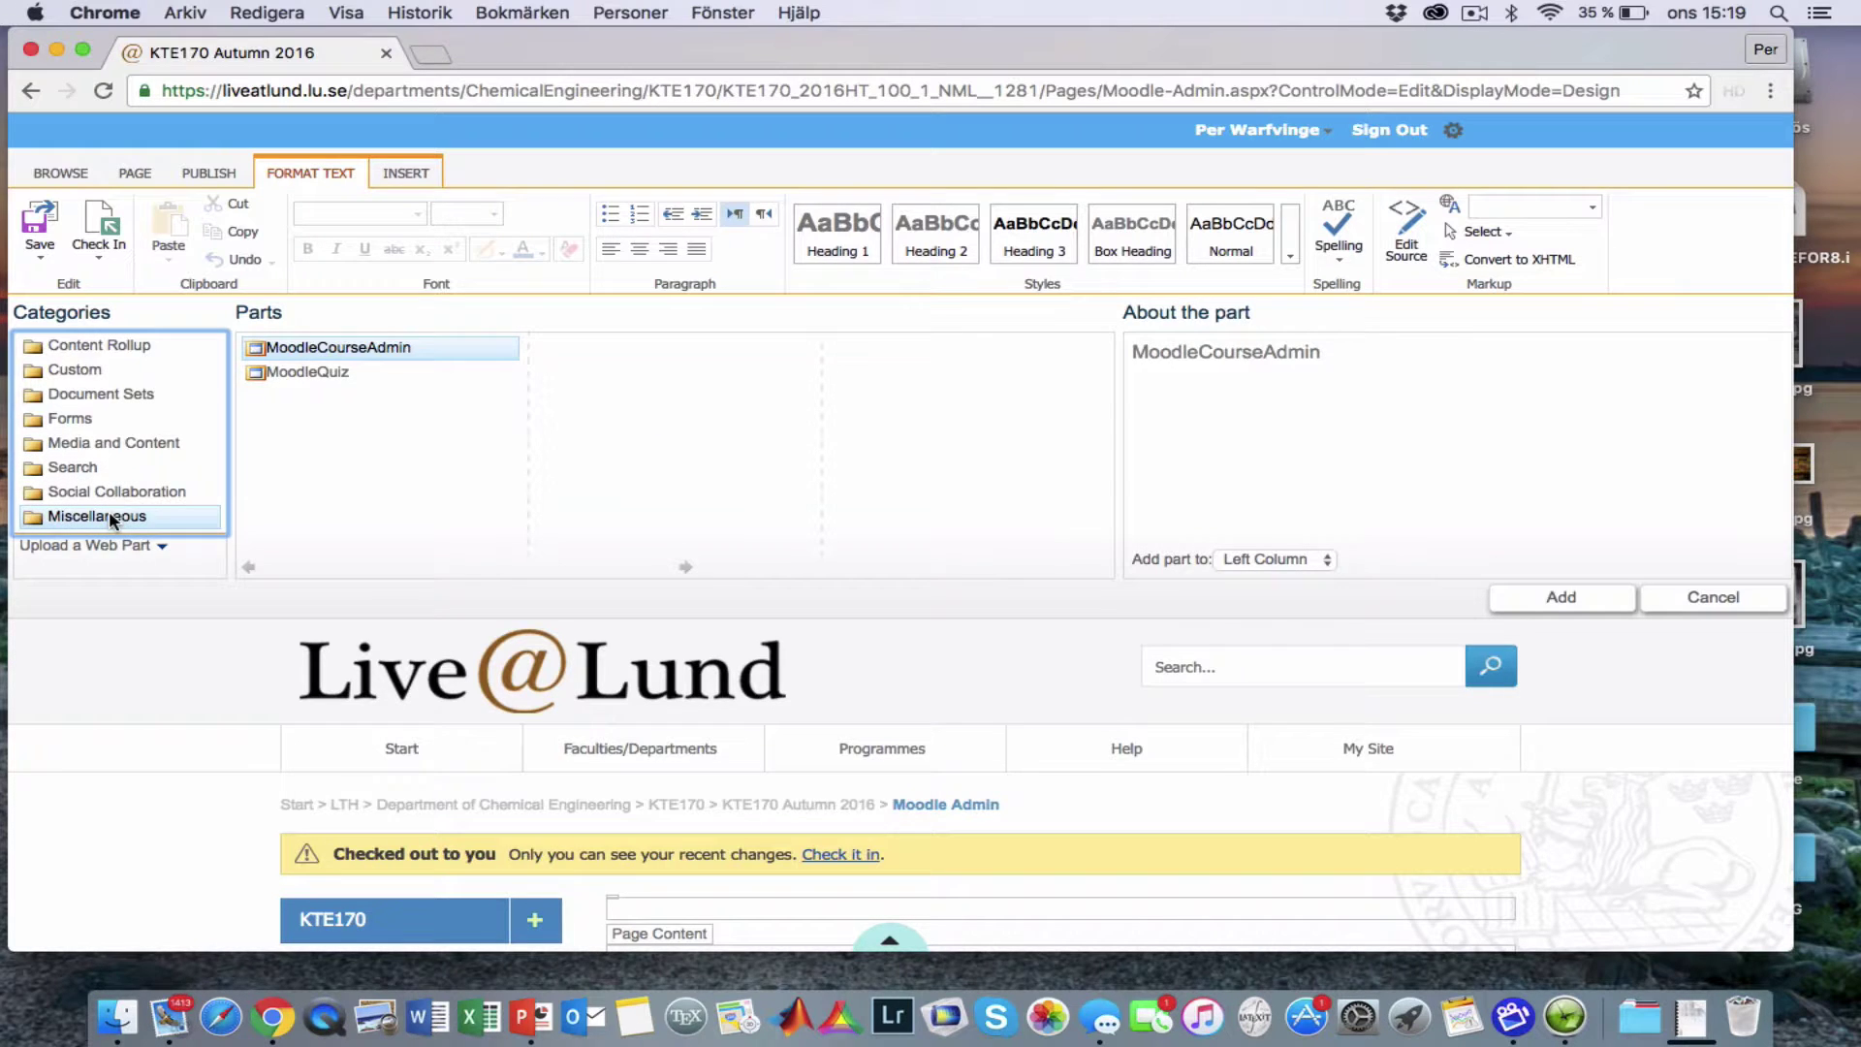
{"action": "left_click", "coordinate": [379, 349]}
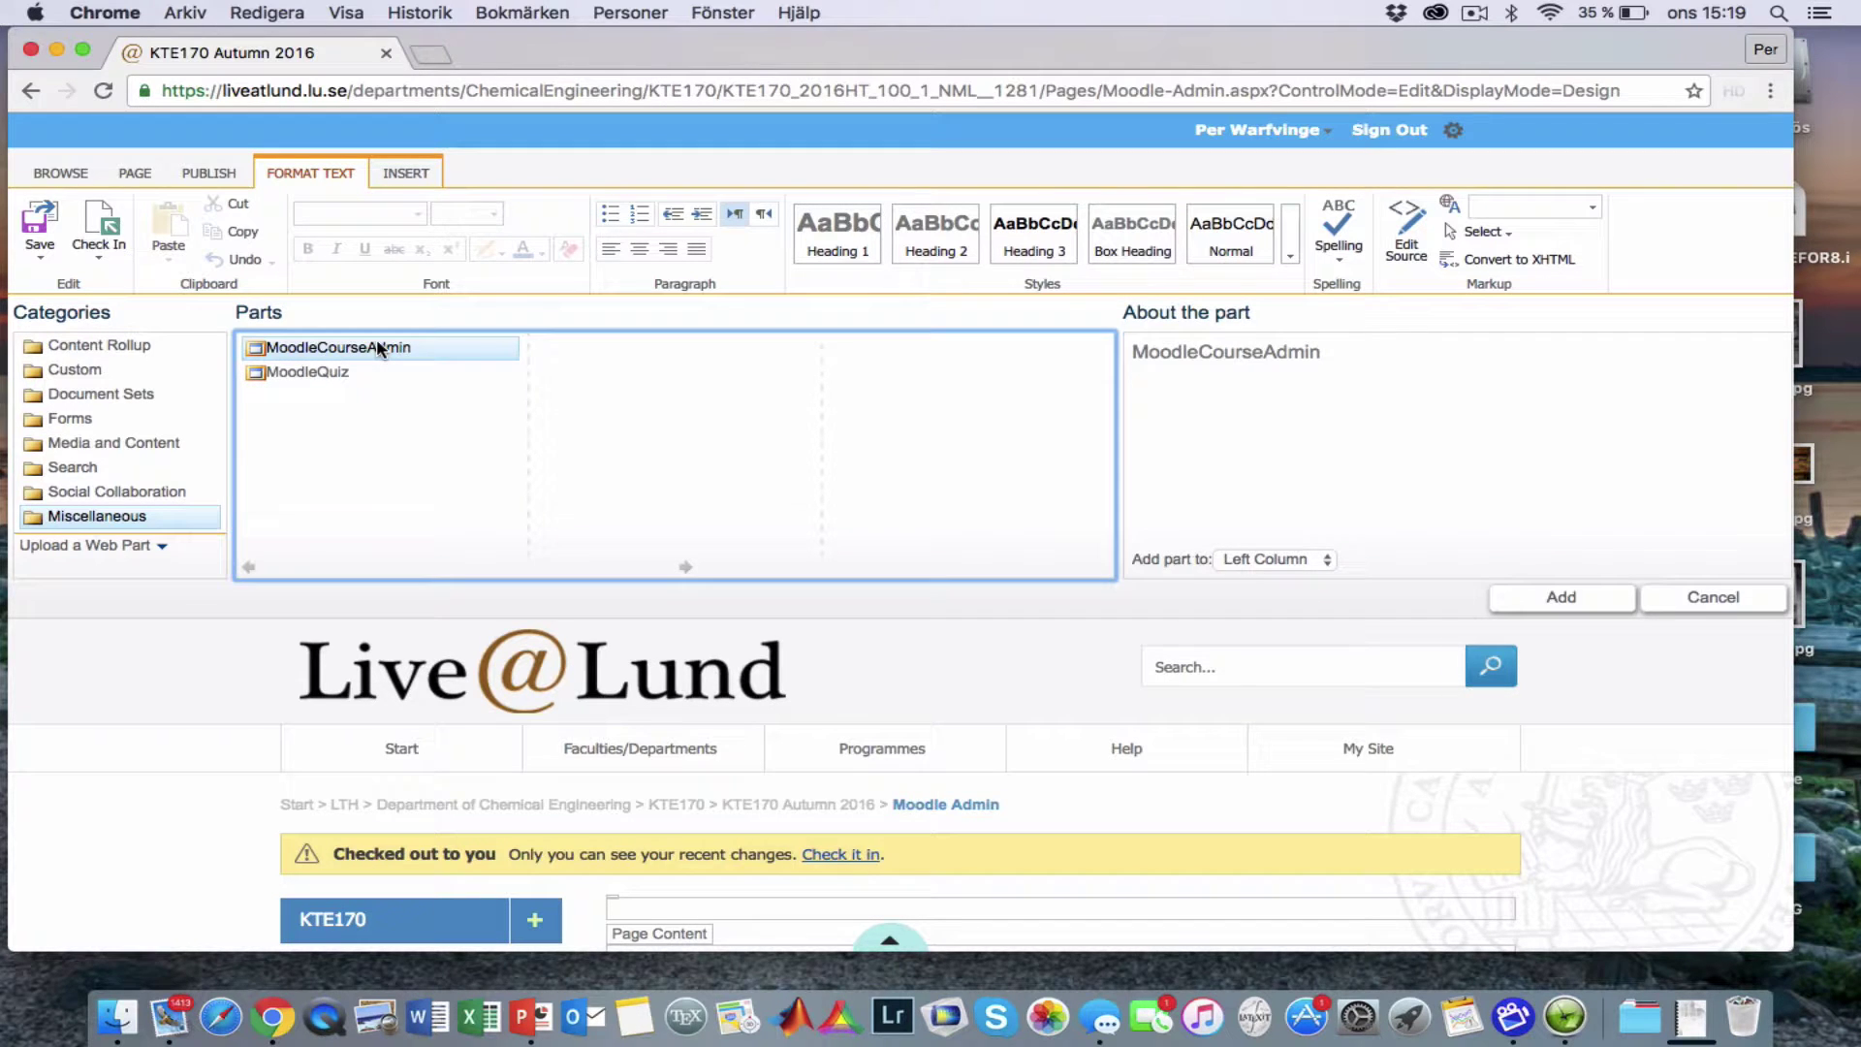
{"action": "left_click", "coordinate": [1538, 595]}
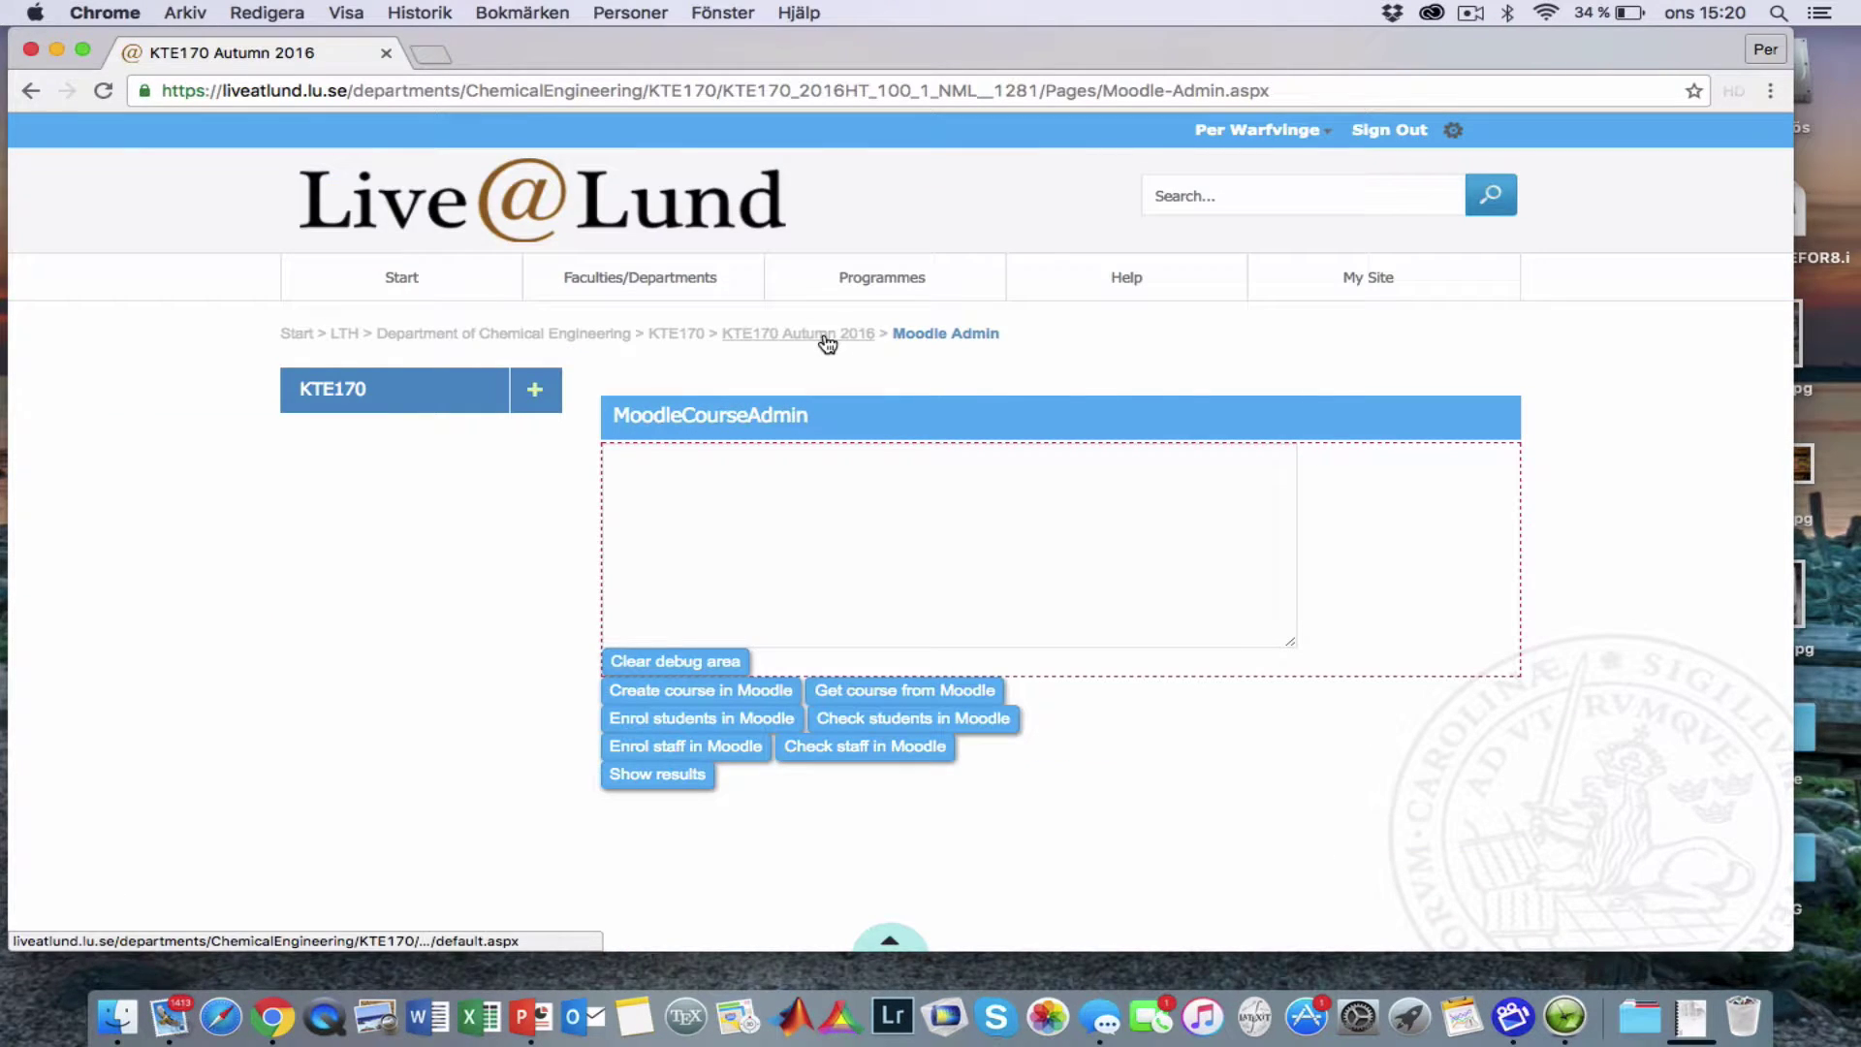
From the KTE170 Autumn 2016 site's Moodle Admin page, create the course in Moodle and enrol its students and staff
{"action": "left_click", "coordinate": [827, 333]}
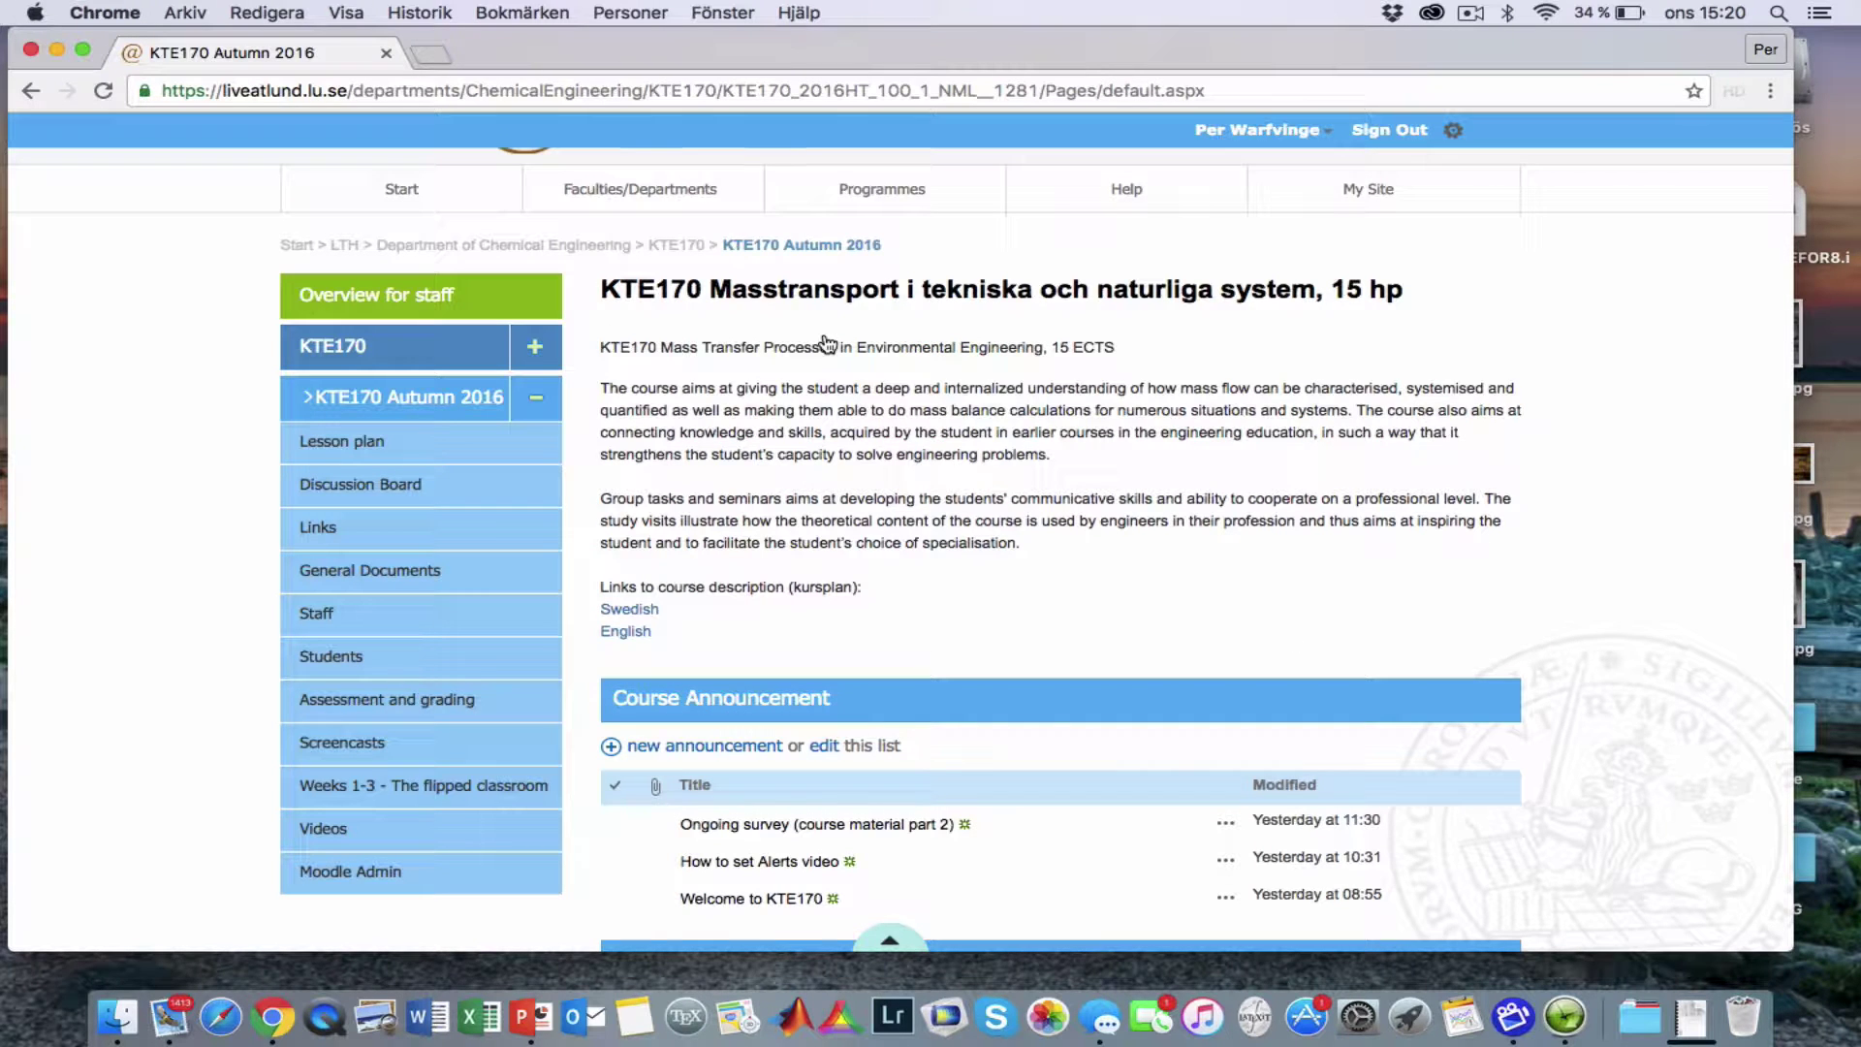
{"action": "left_click", "coordinate": [388, 876]}
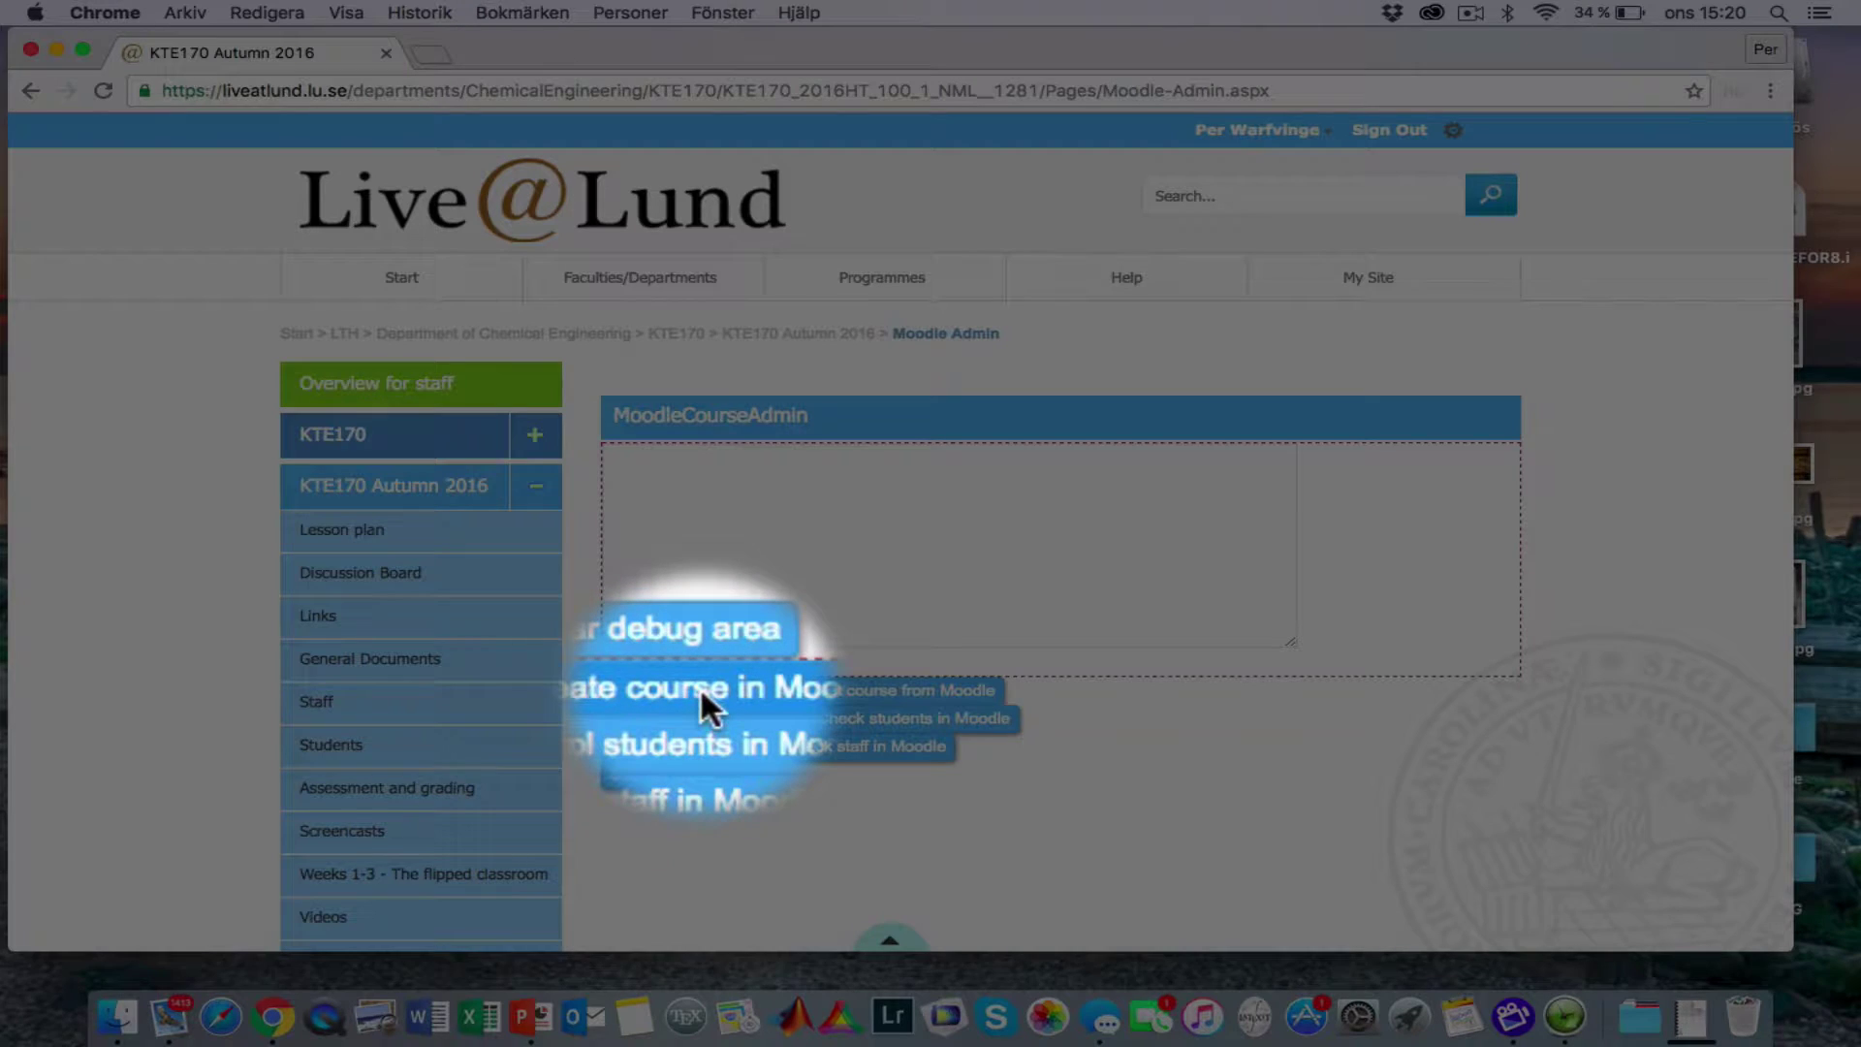
{"action": "left_click", "coordinate": [702, 690]}
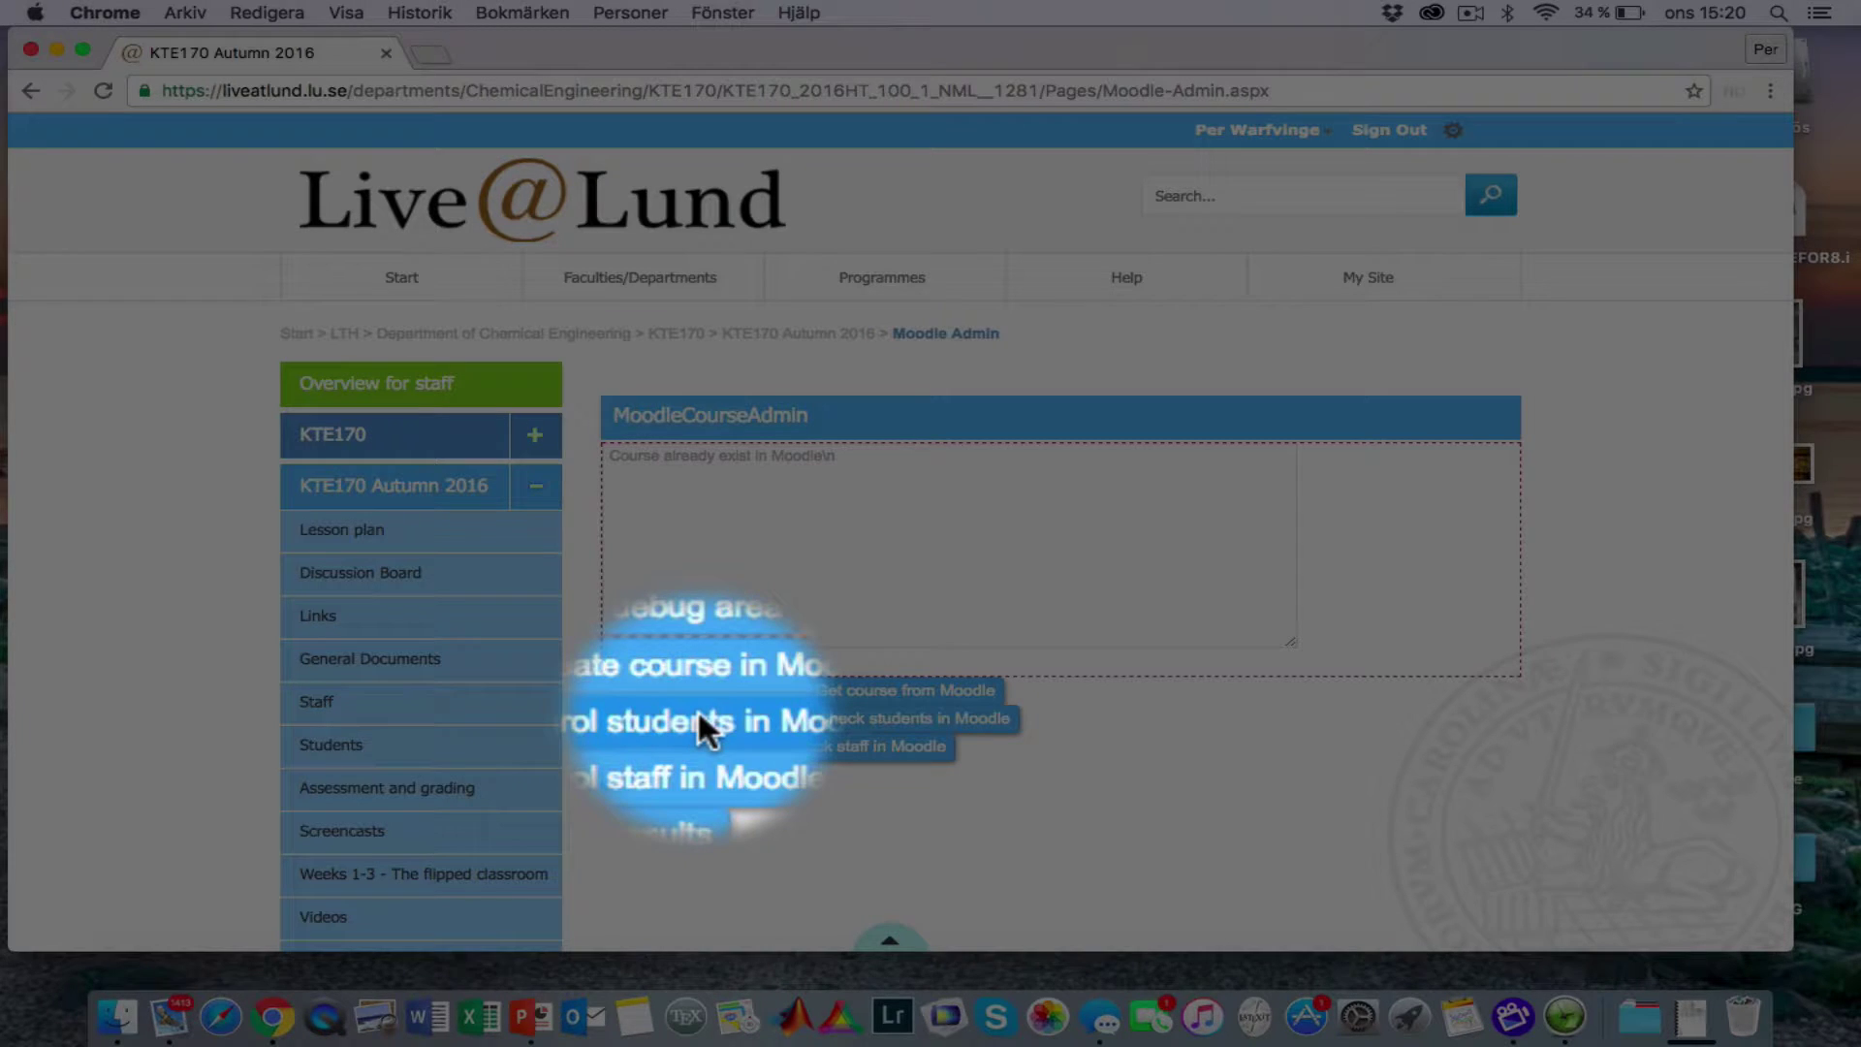
{"action": "left_click", "coordinate": [698, 715]}
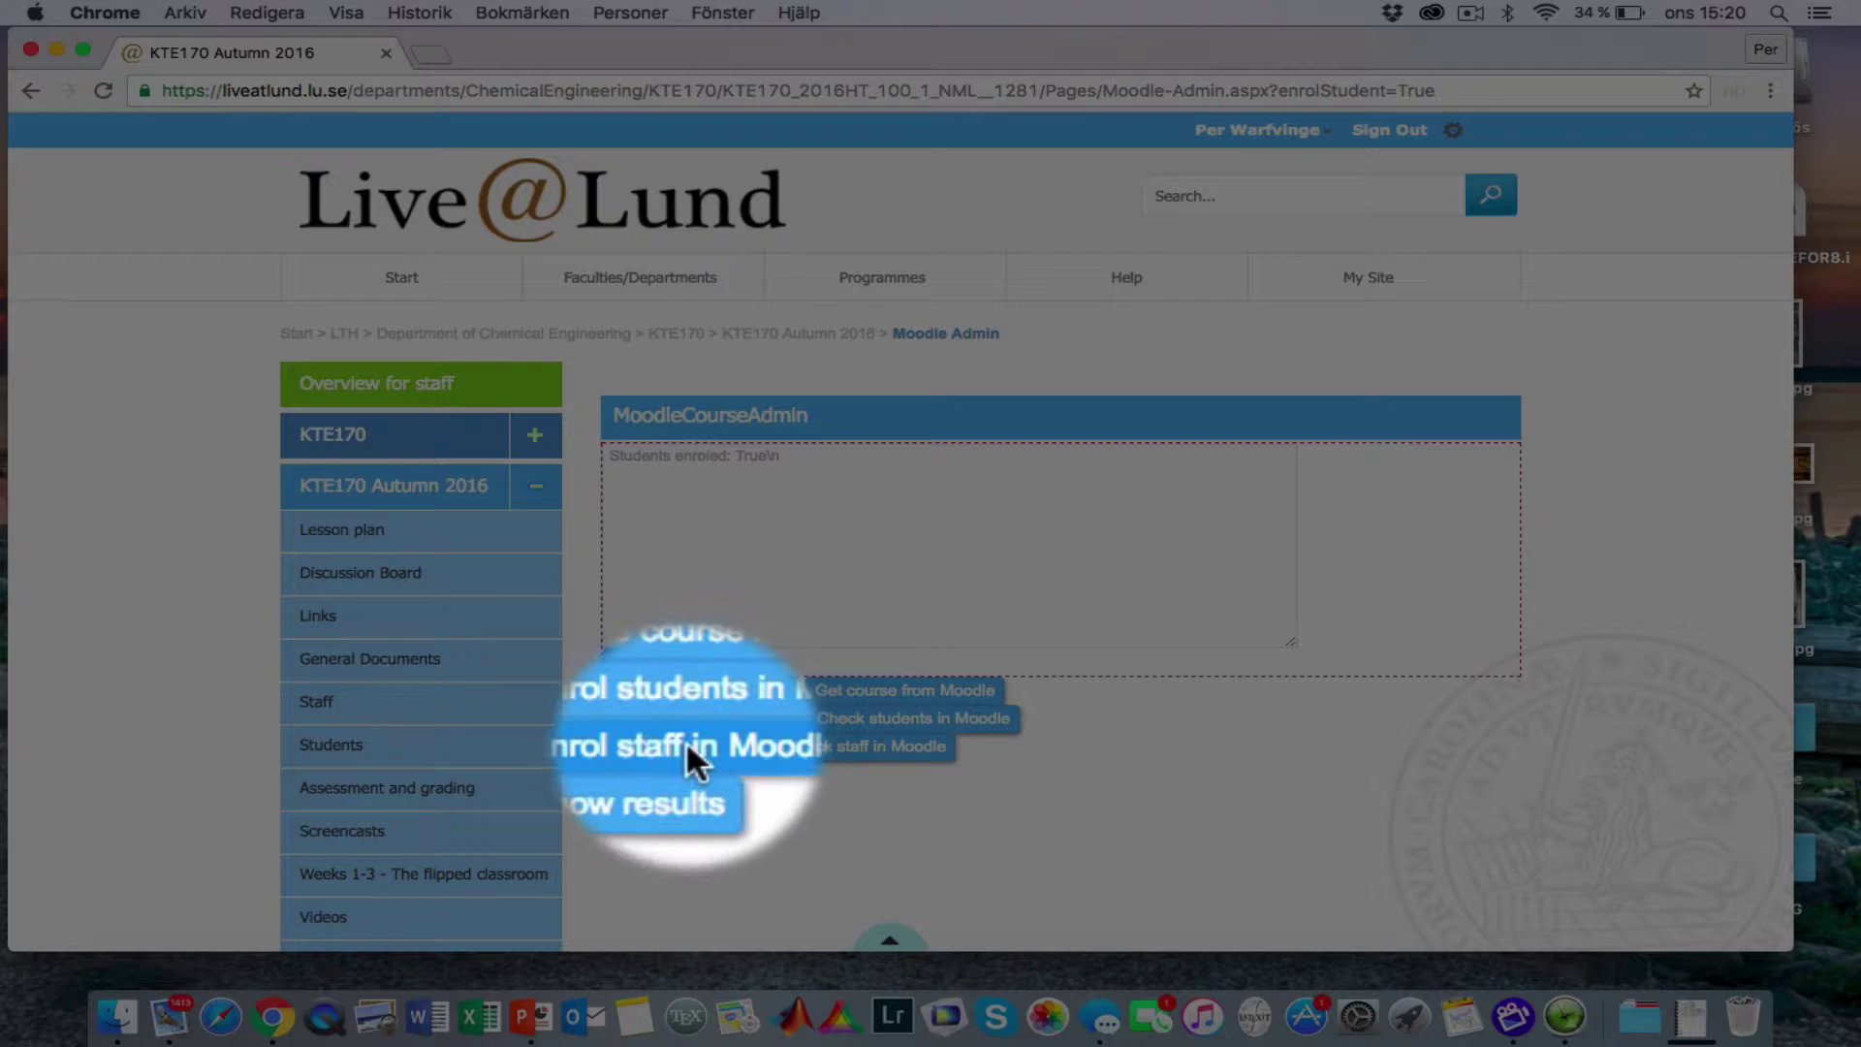
{"action": "left_click", "coordinate": [685, 741]}
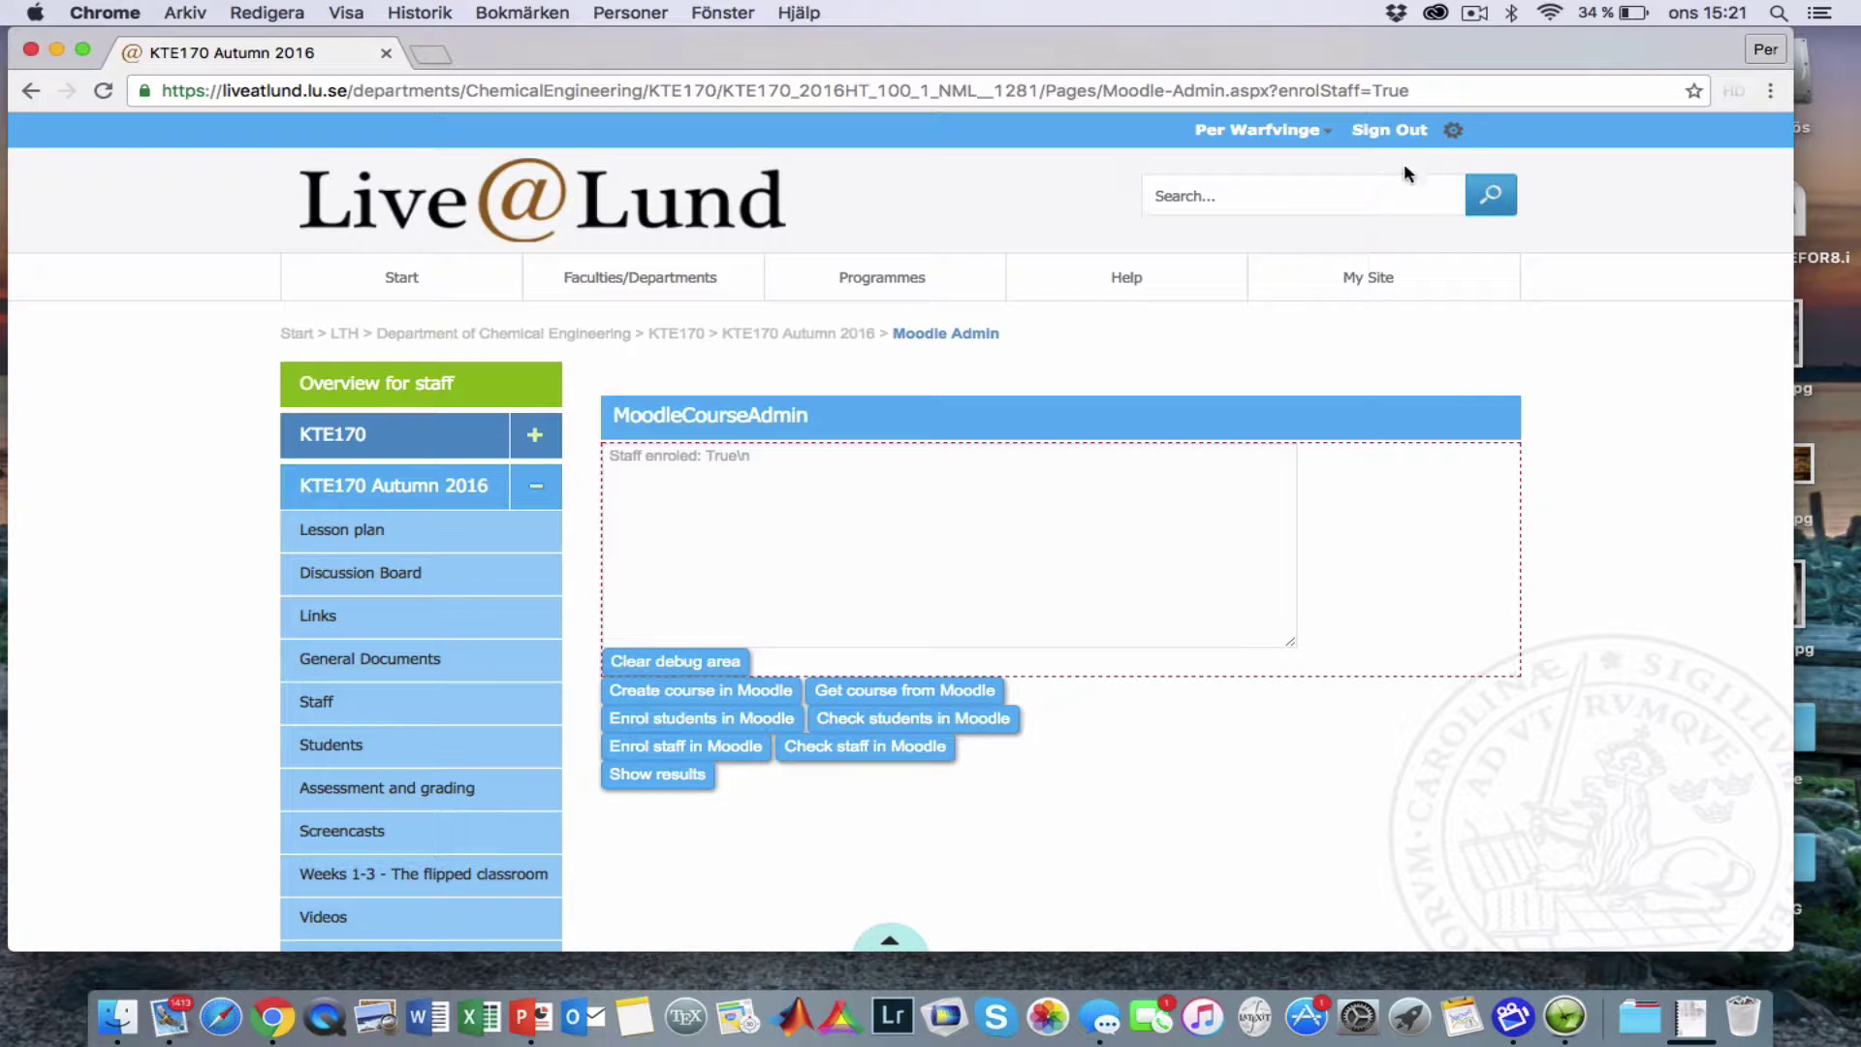
Edit the Moodle Admin page's permissions so that it stops inheriting them from its parent
{"action": "left_click", "coordinate": [1454, 131]}
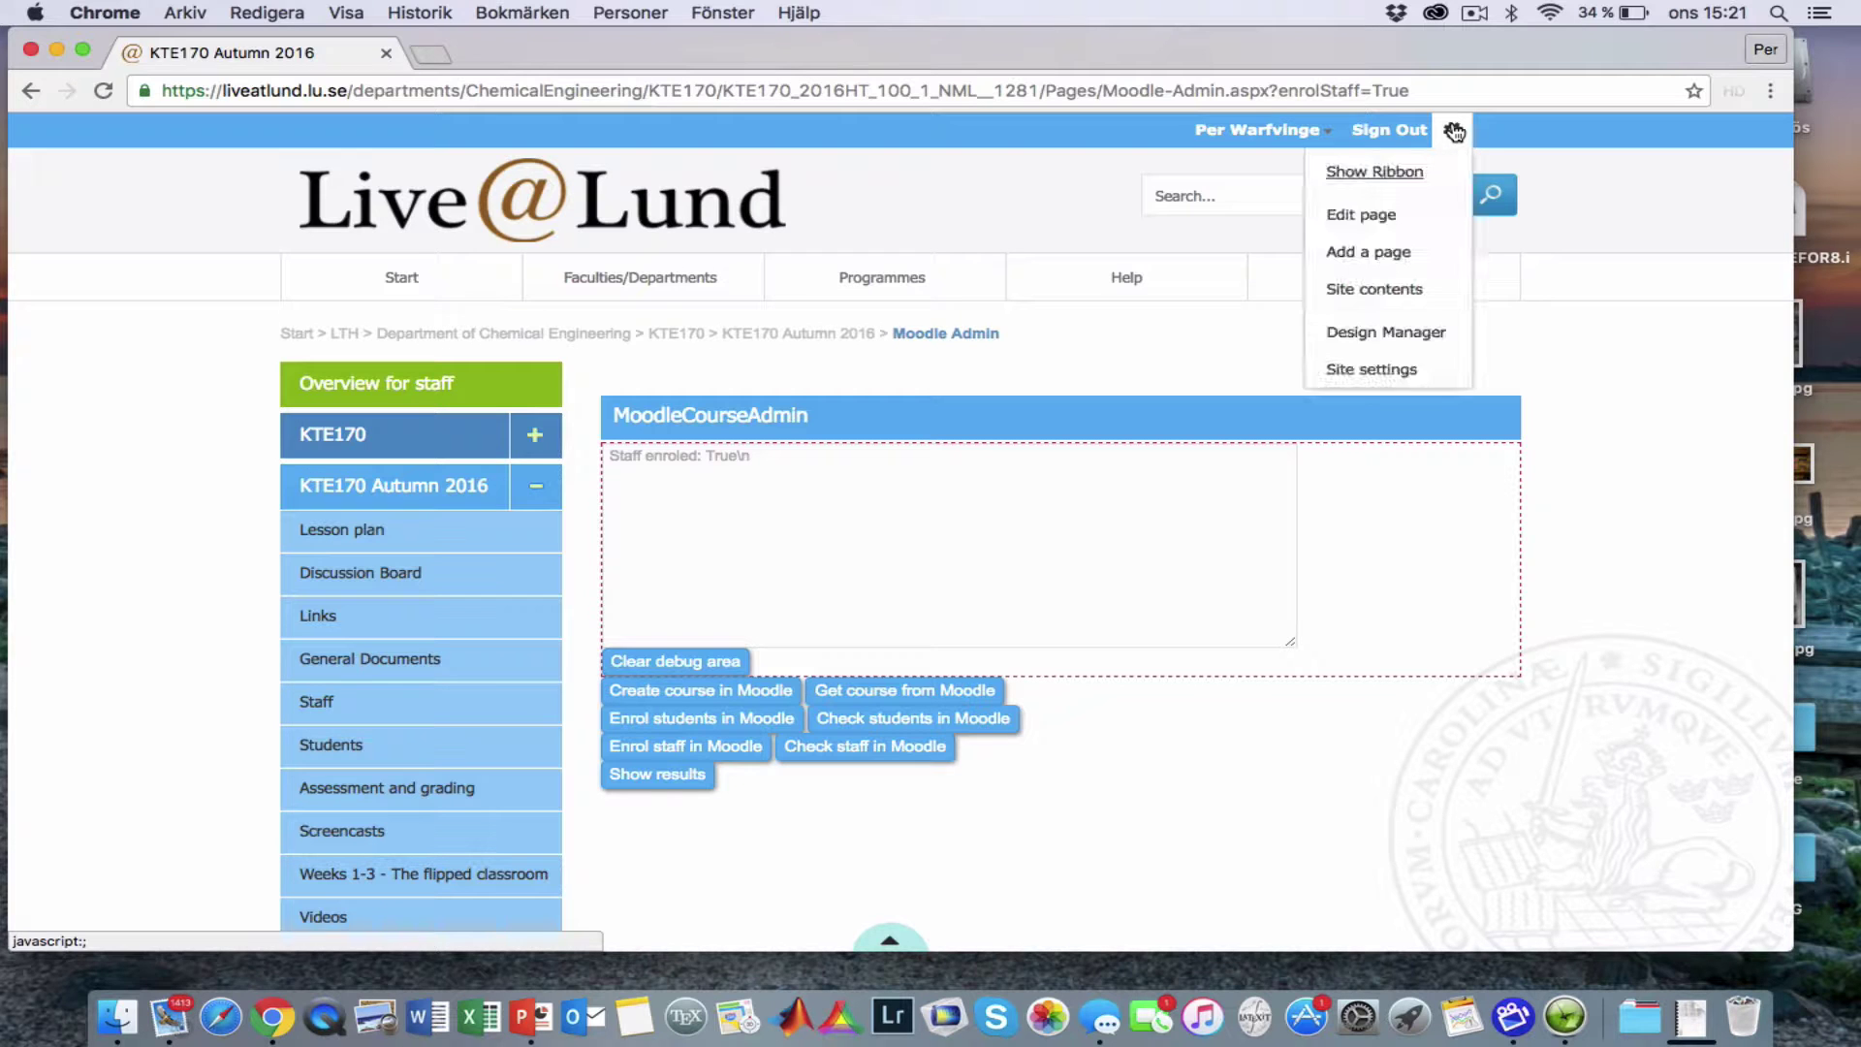
{"action": "left_click", "coordinate": [1373, 219]}
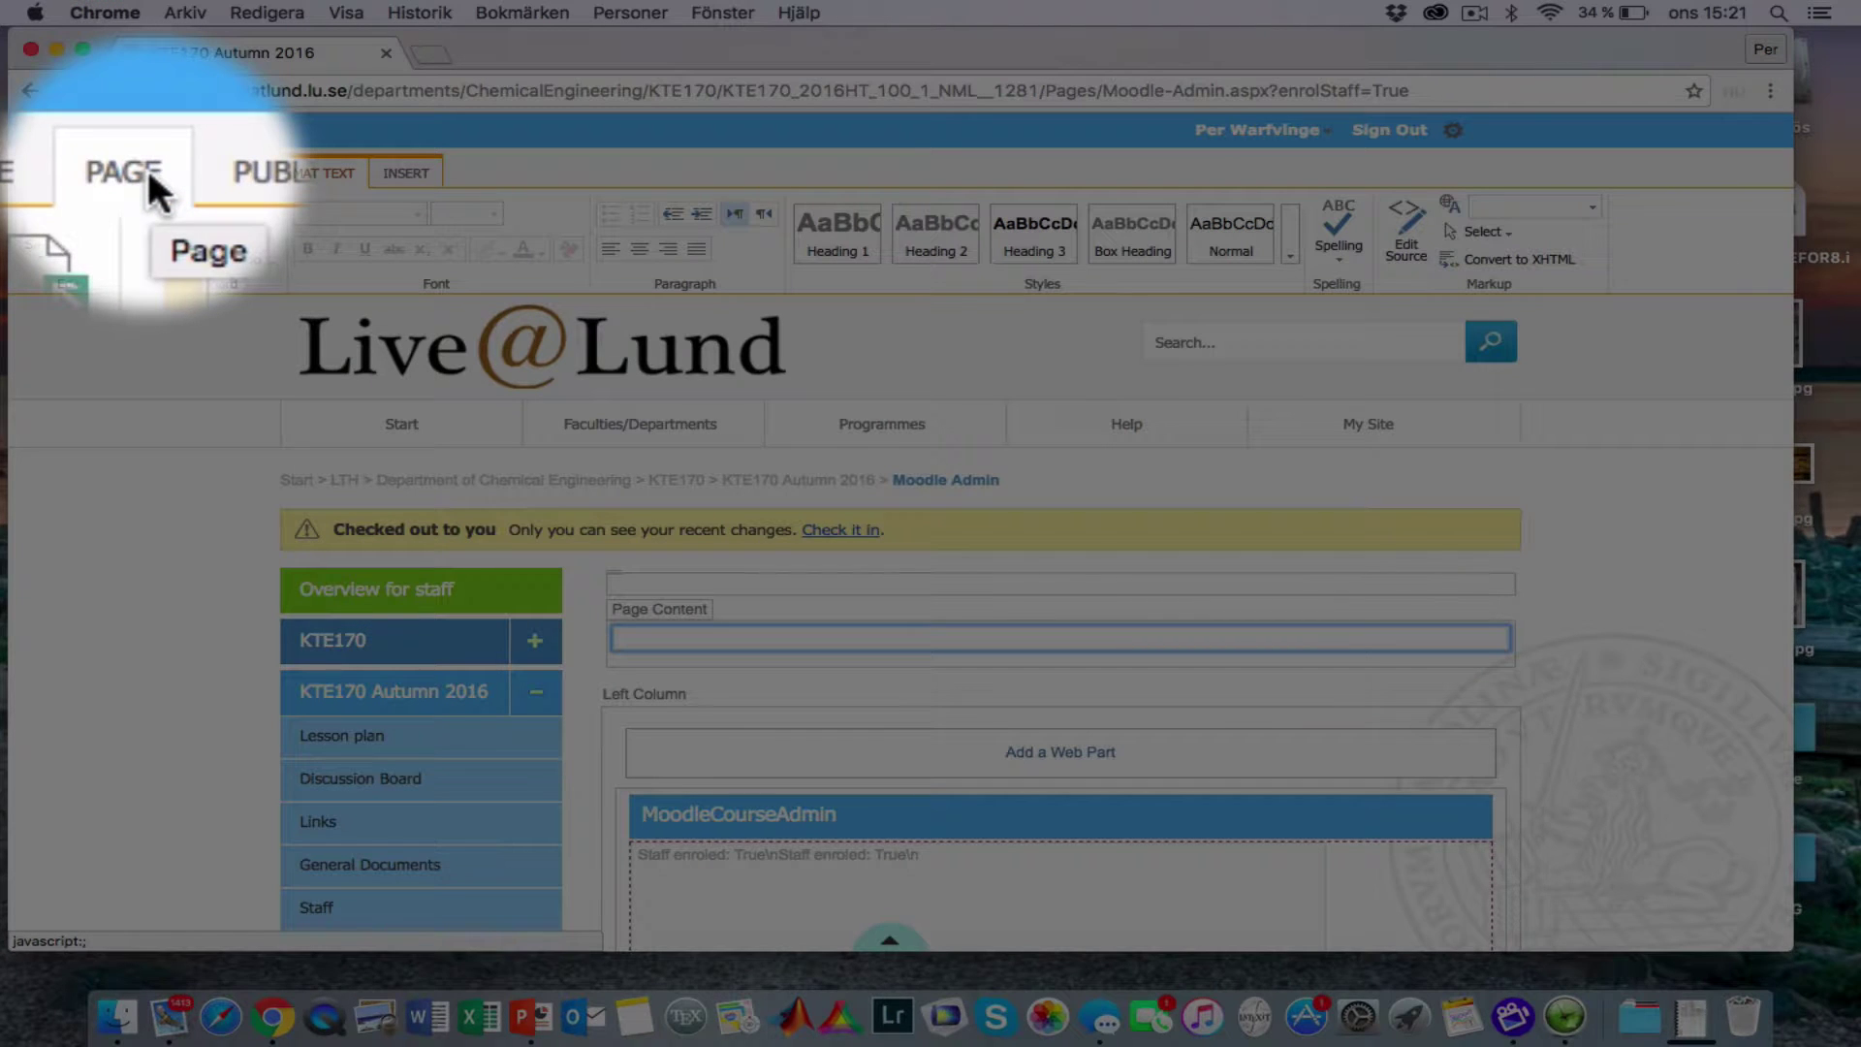
{"action": "left_click", "coordinate": [147, 170]}
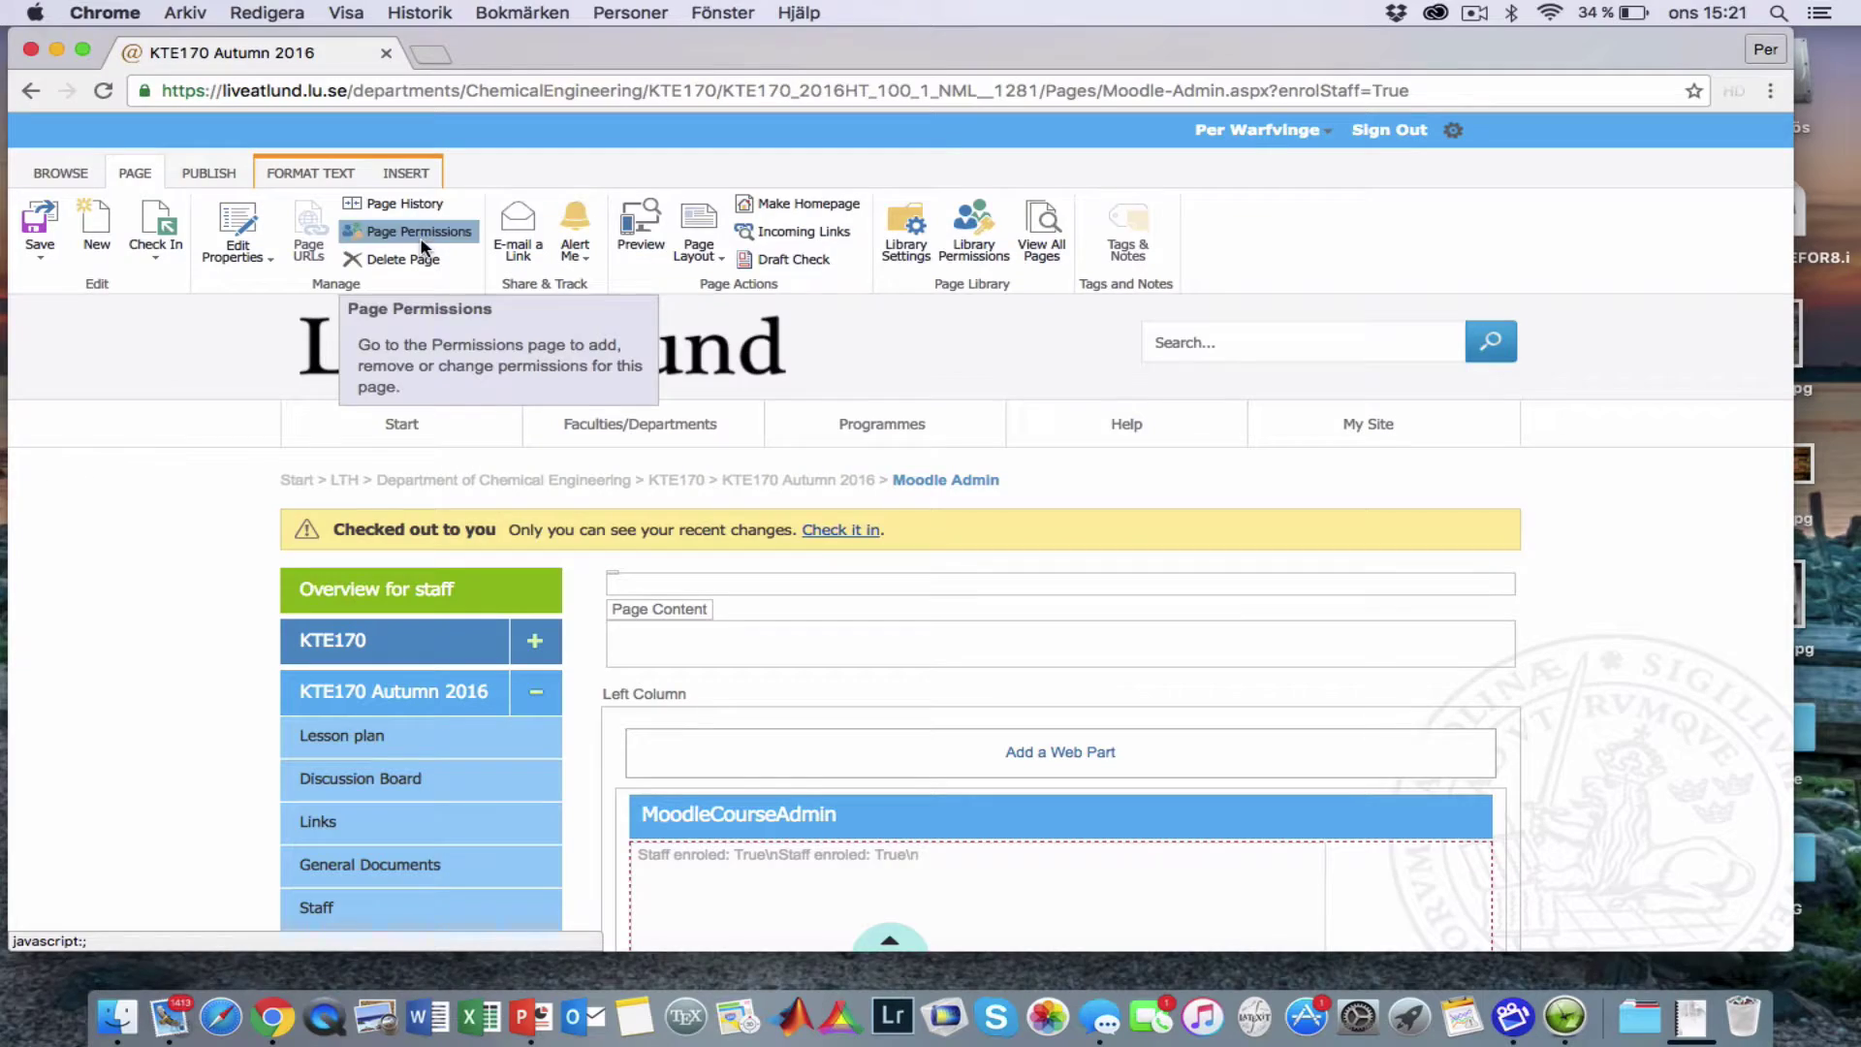
{"action": "left_click", "coordinate": [420, 236]}
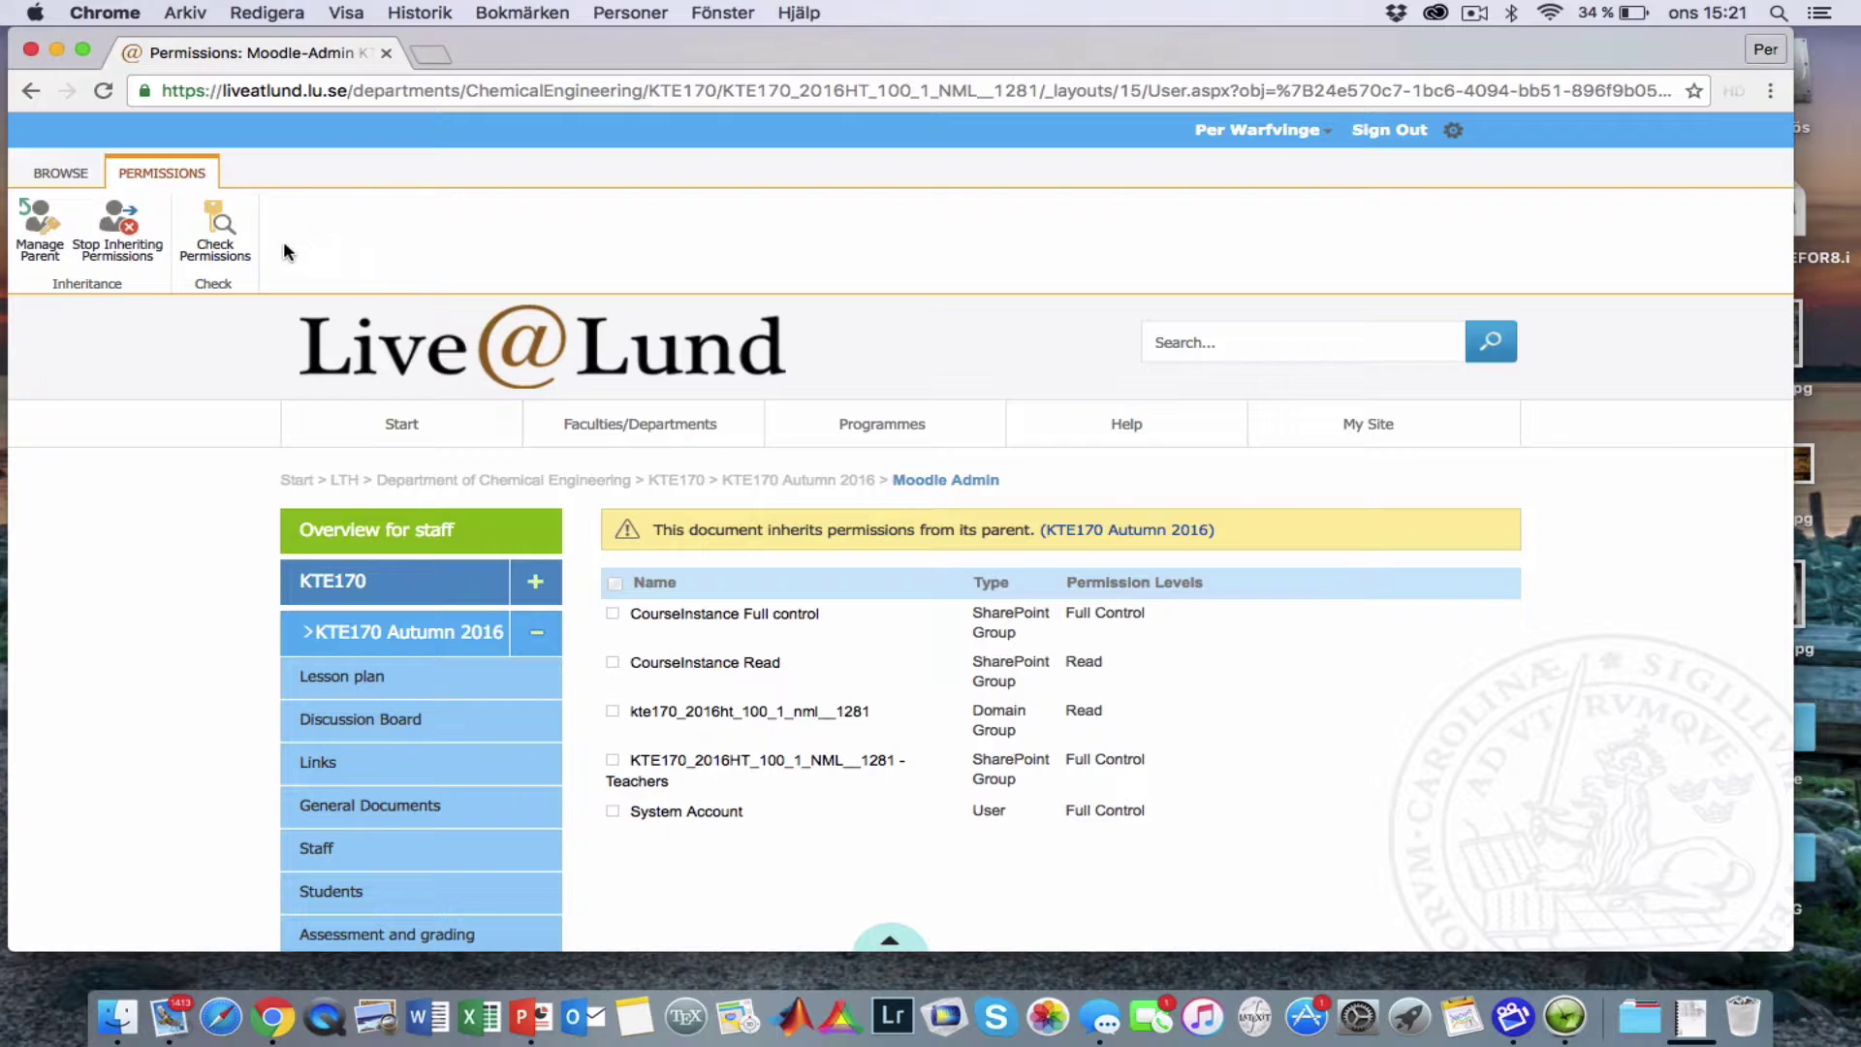
{"action": "left_click", "coordinate": [135, 254]}
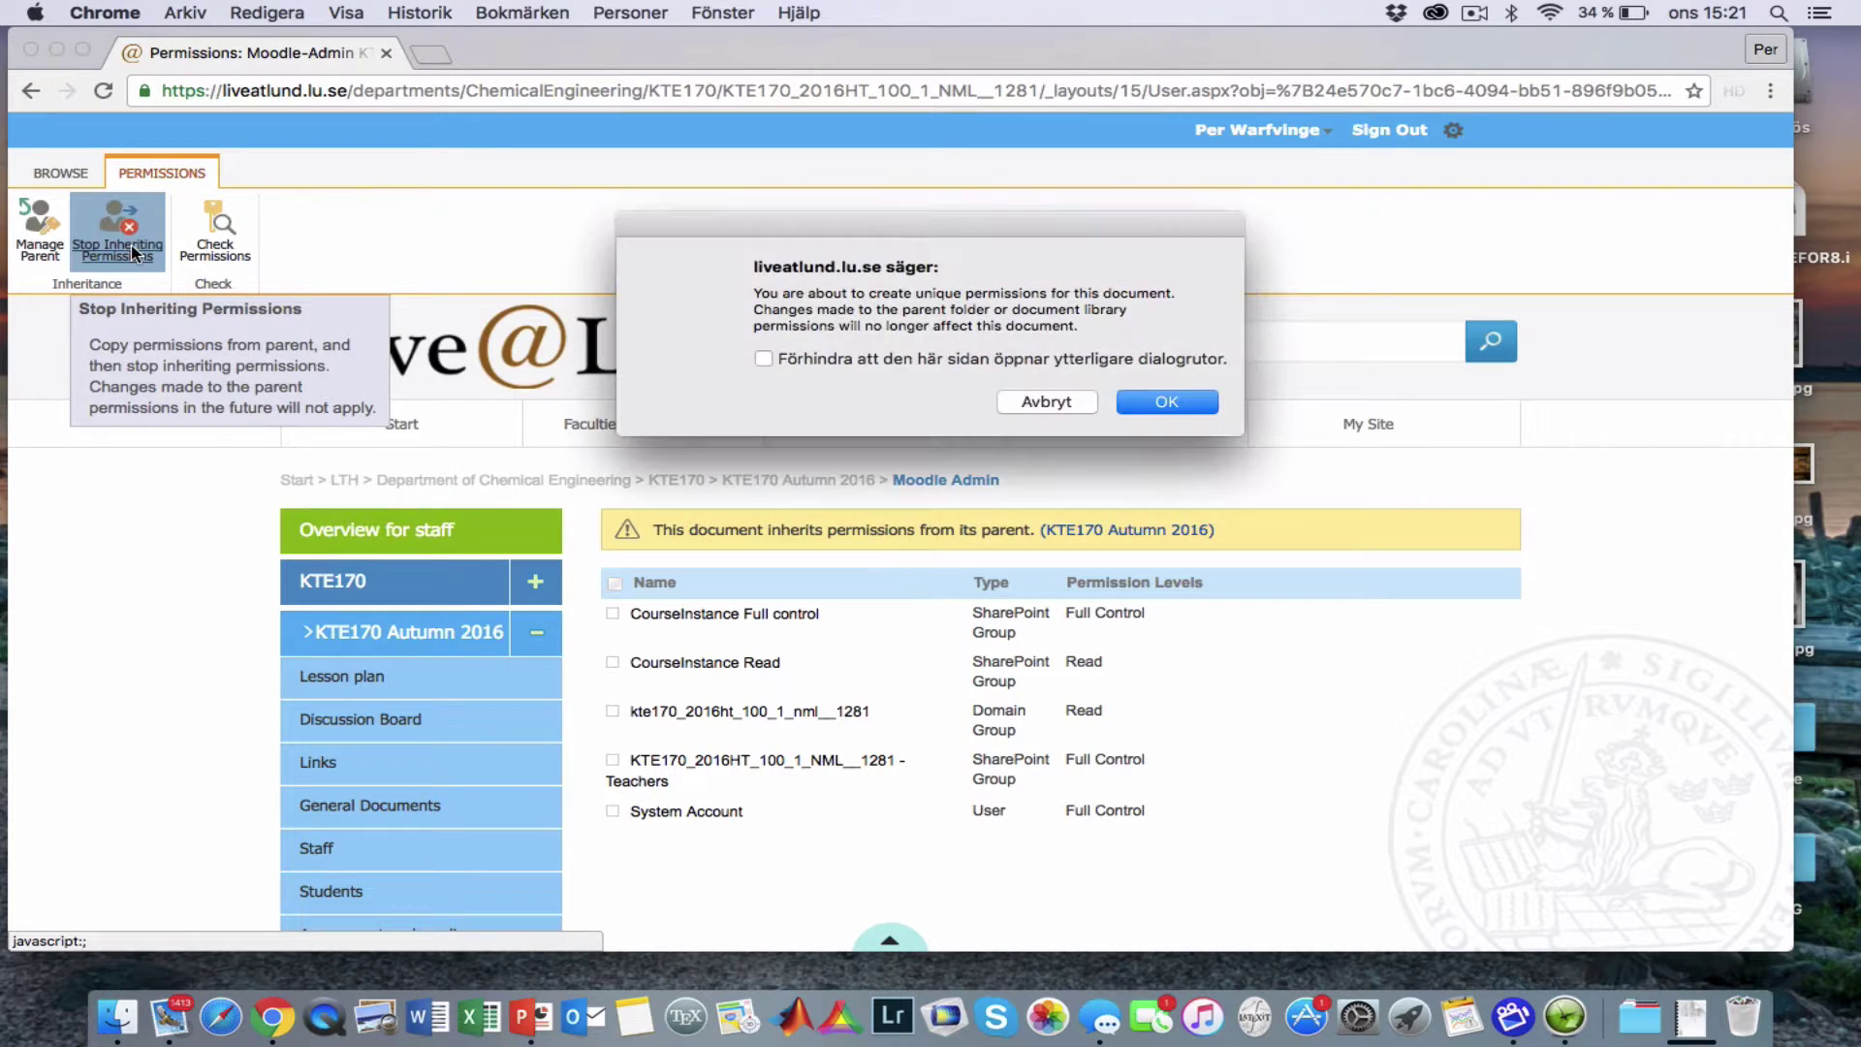
{"action": "left_click", "coordinate": [1167, 403]}
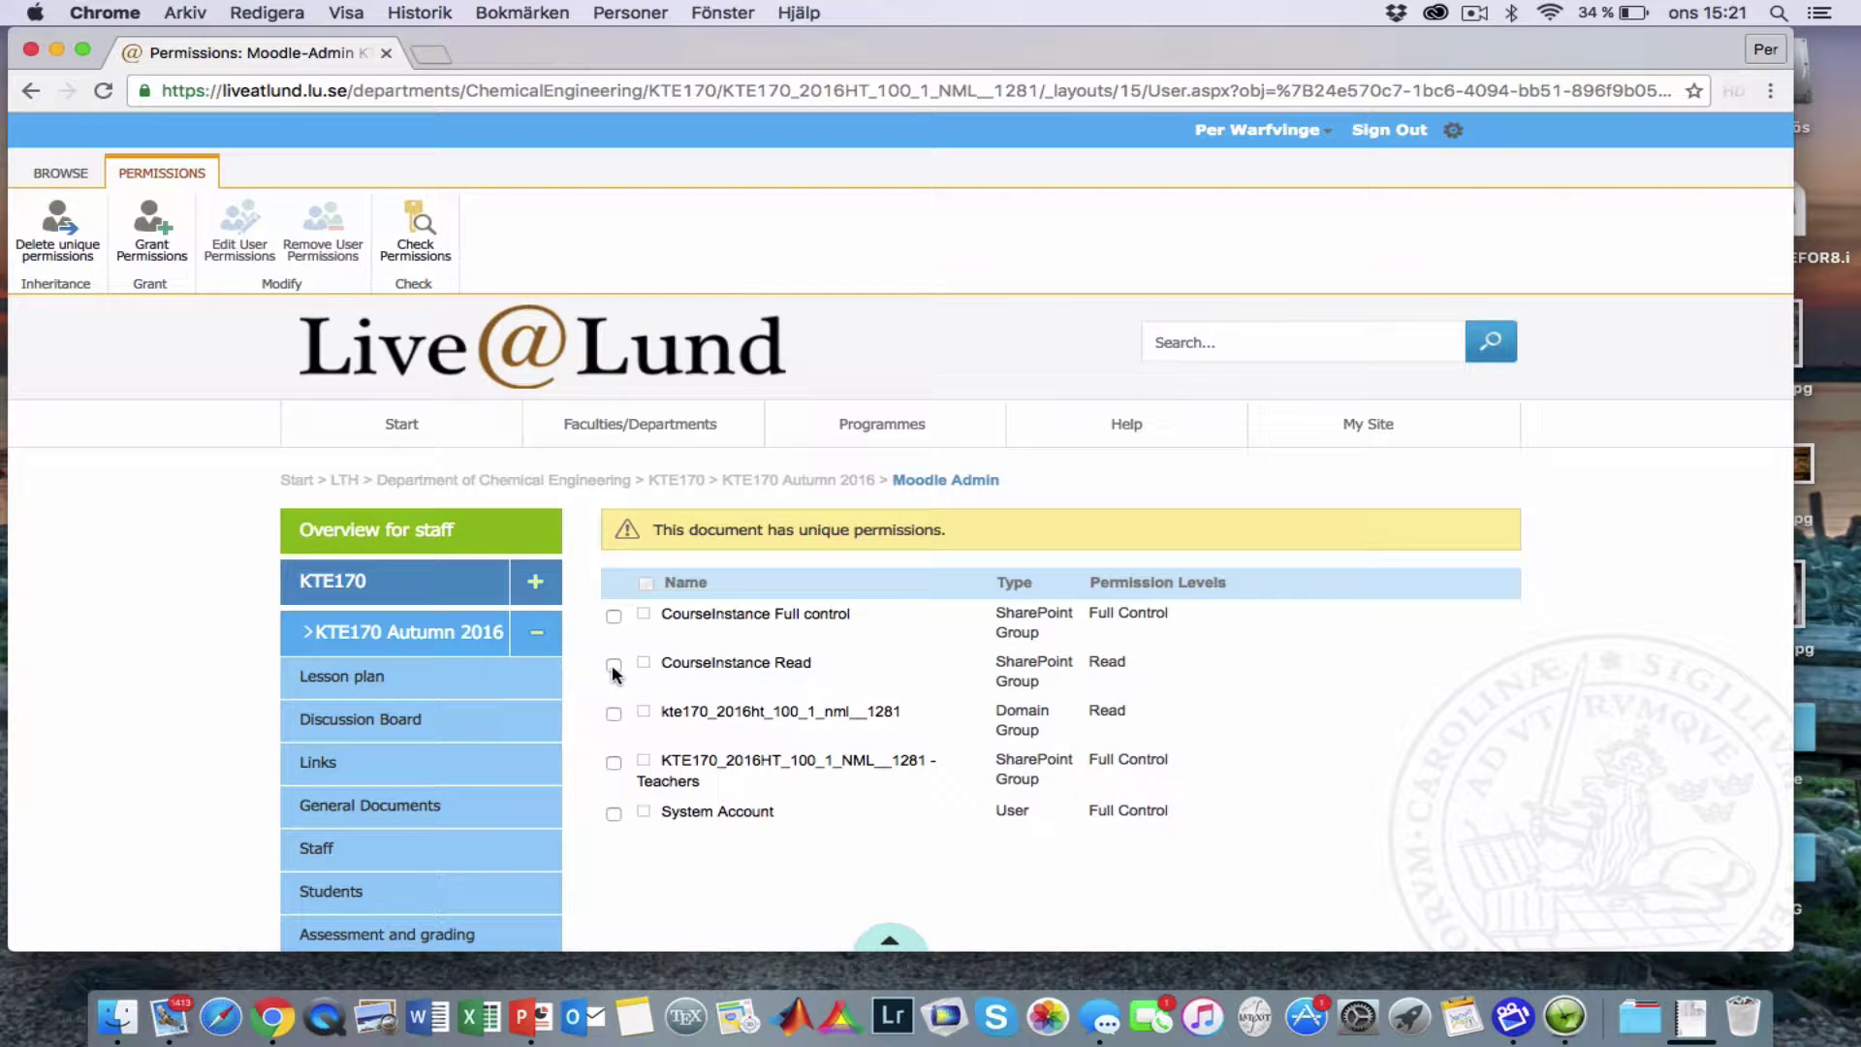
Remove the permissions of the CourseInstance Read and kte170_2016ht_100_1_nml__1281 groups from the Moodle Admin page
{"action": "left_click", "coordinate": [614, 667]}
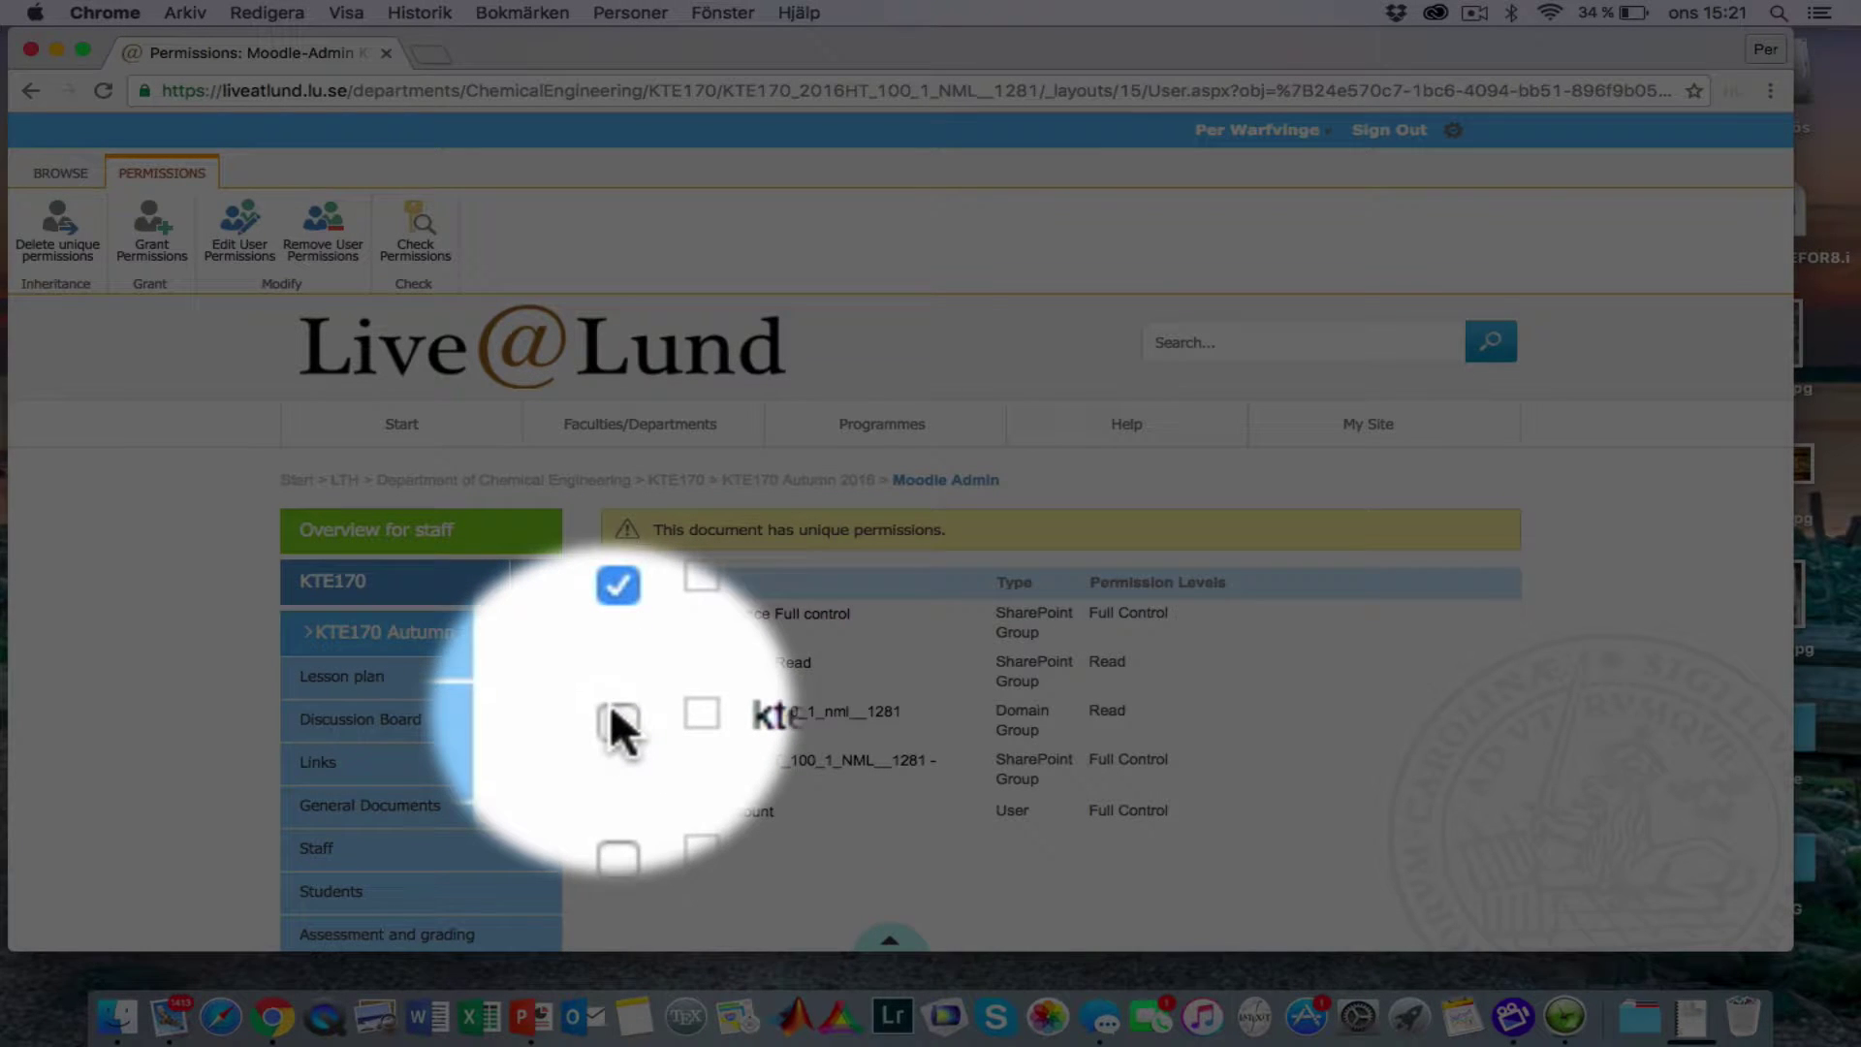
{"action": "left_click", "coordinate": [612, 713]}
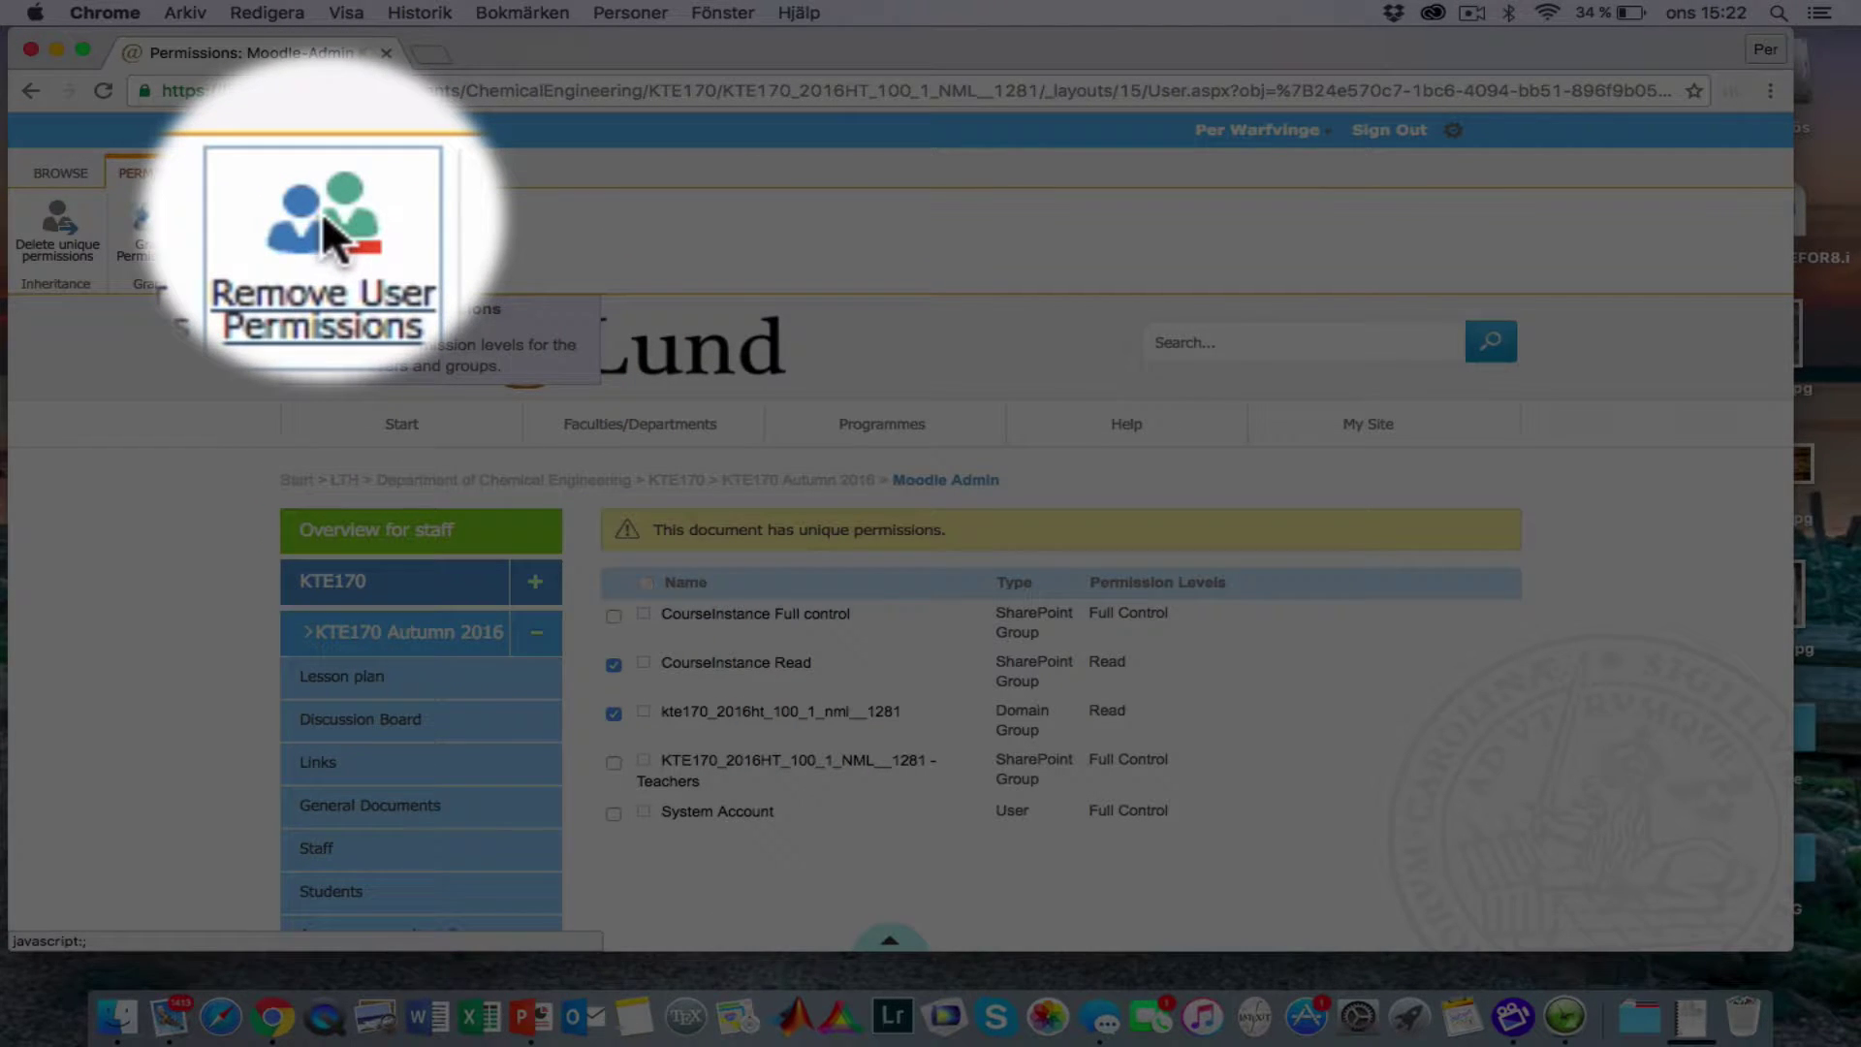
{"action": "left_click", "coordinate": [323, 221]}
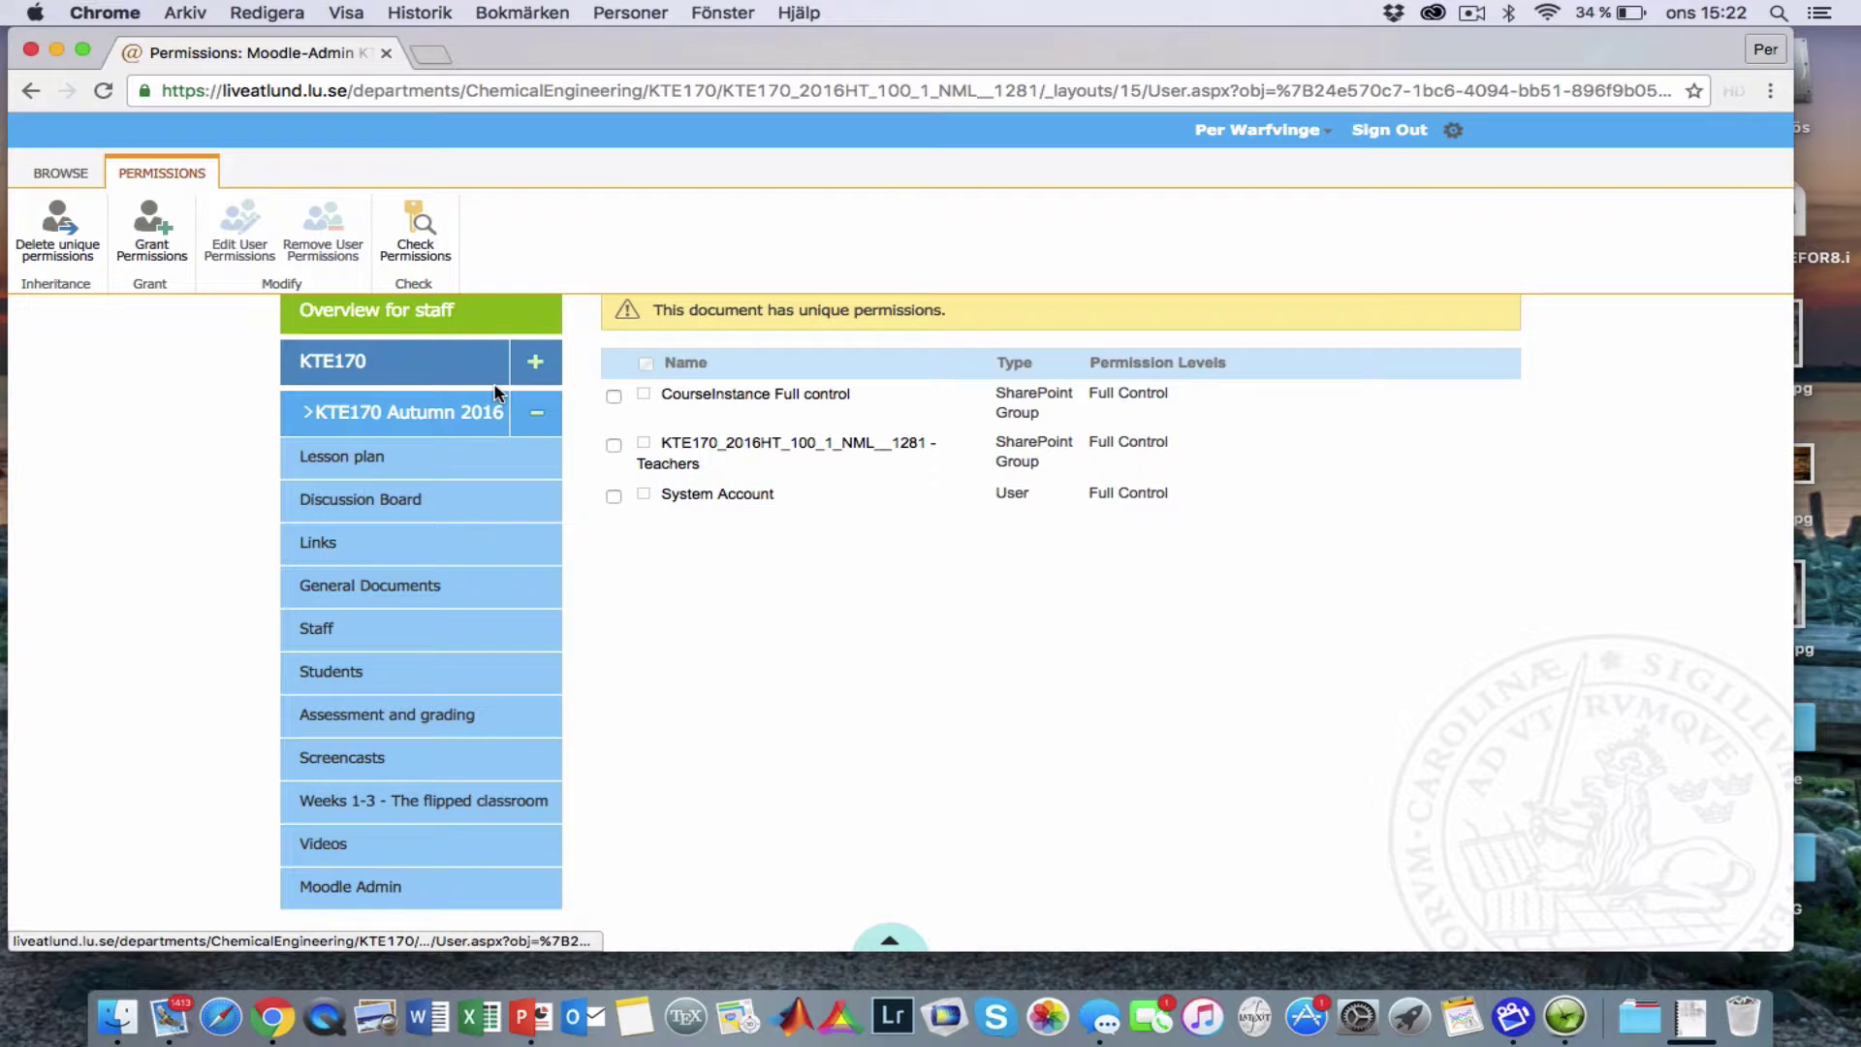
Return to the KTE170 Autumn 2016 site's start page, and open Live@Lund Moodle at lms.liveatlund.lu.se in a new browser tab
{"action": "left_click", "coordinate": [449, 417]}
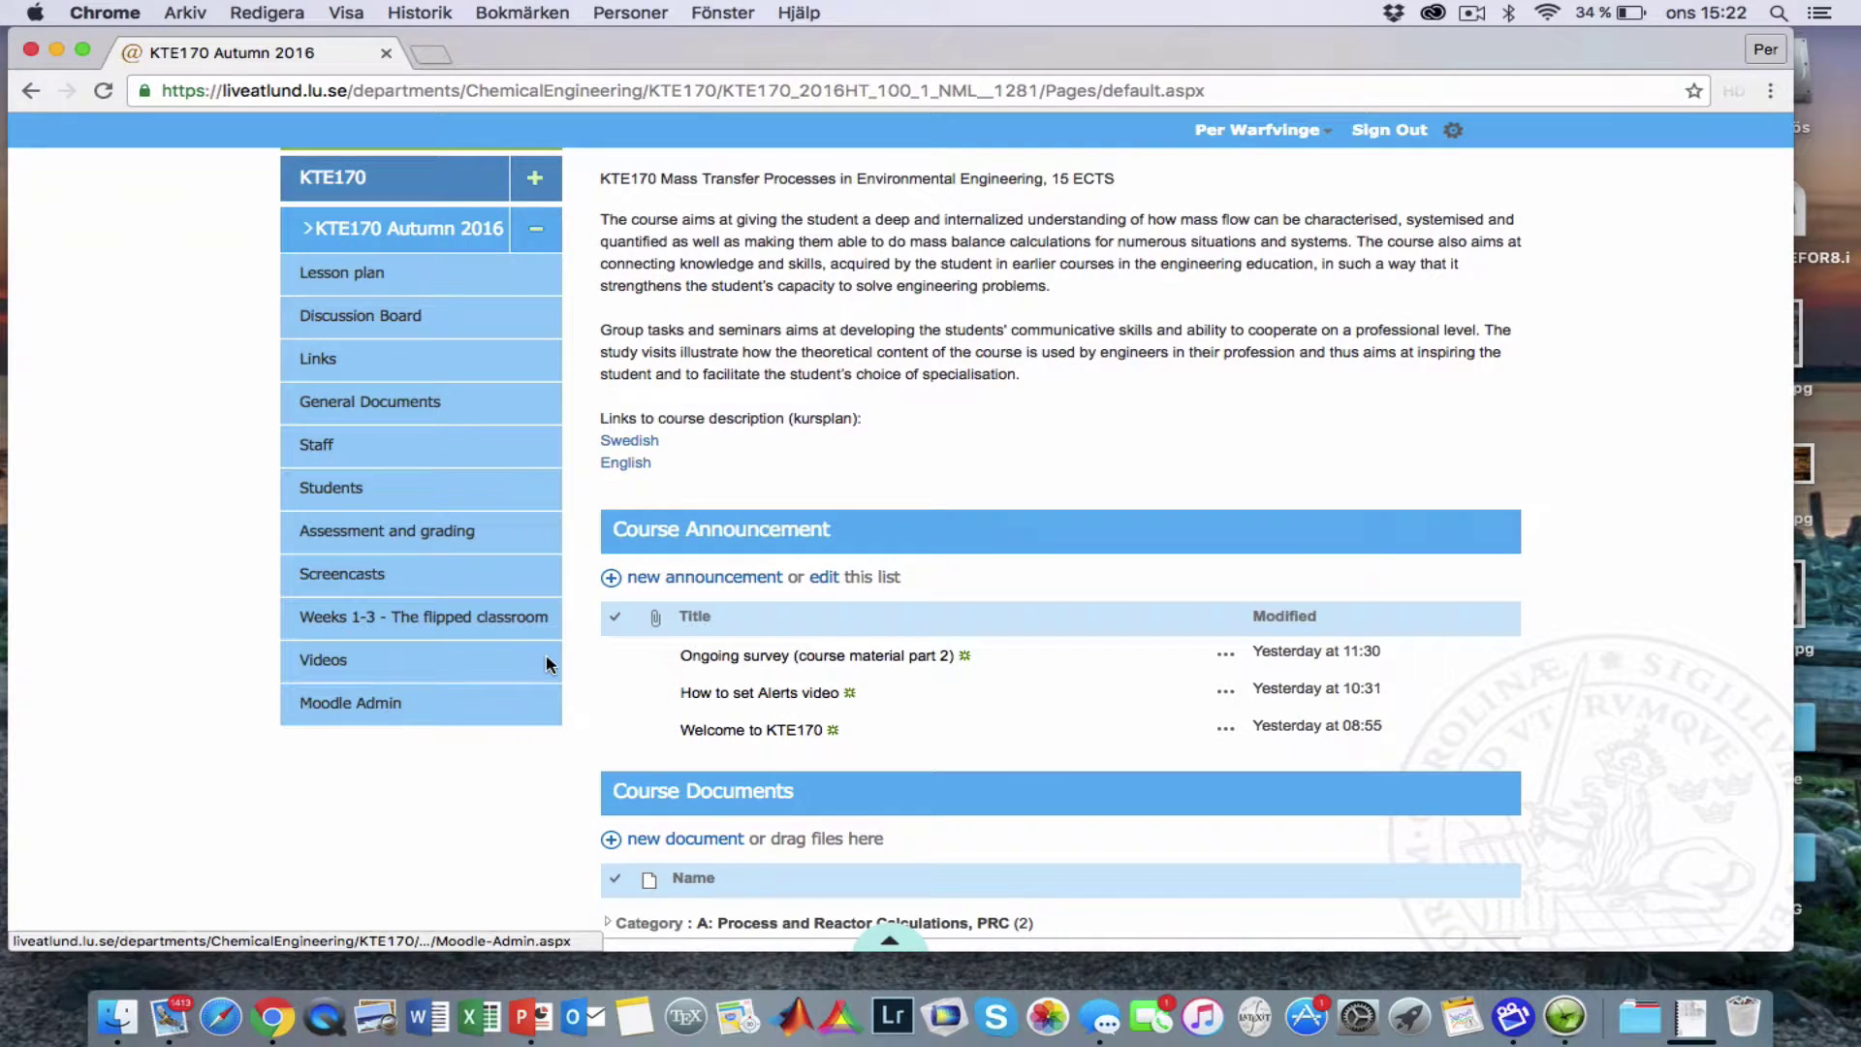
{"action": "scroll", "coordinate": [548, 664], "scroll_direction": "up", "scroll_amount": 3}
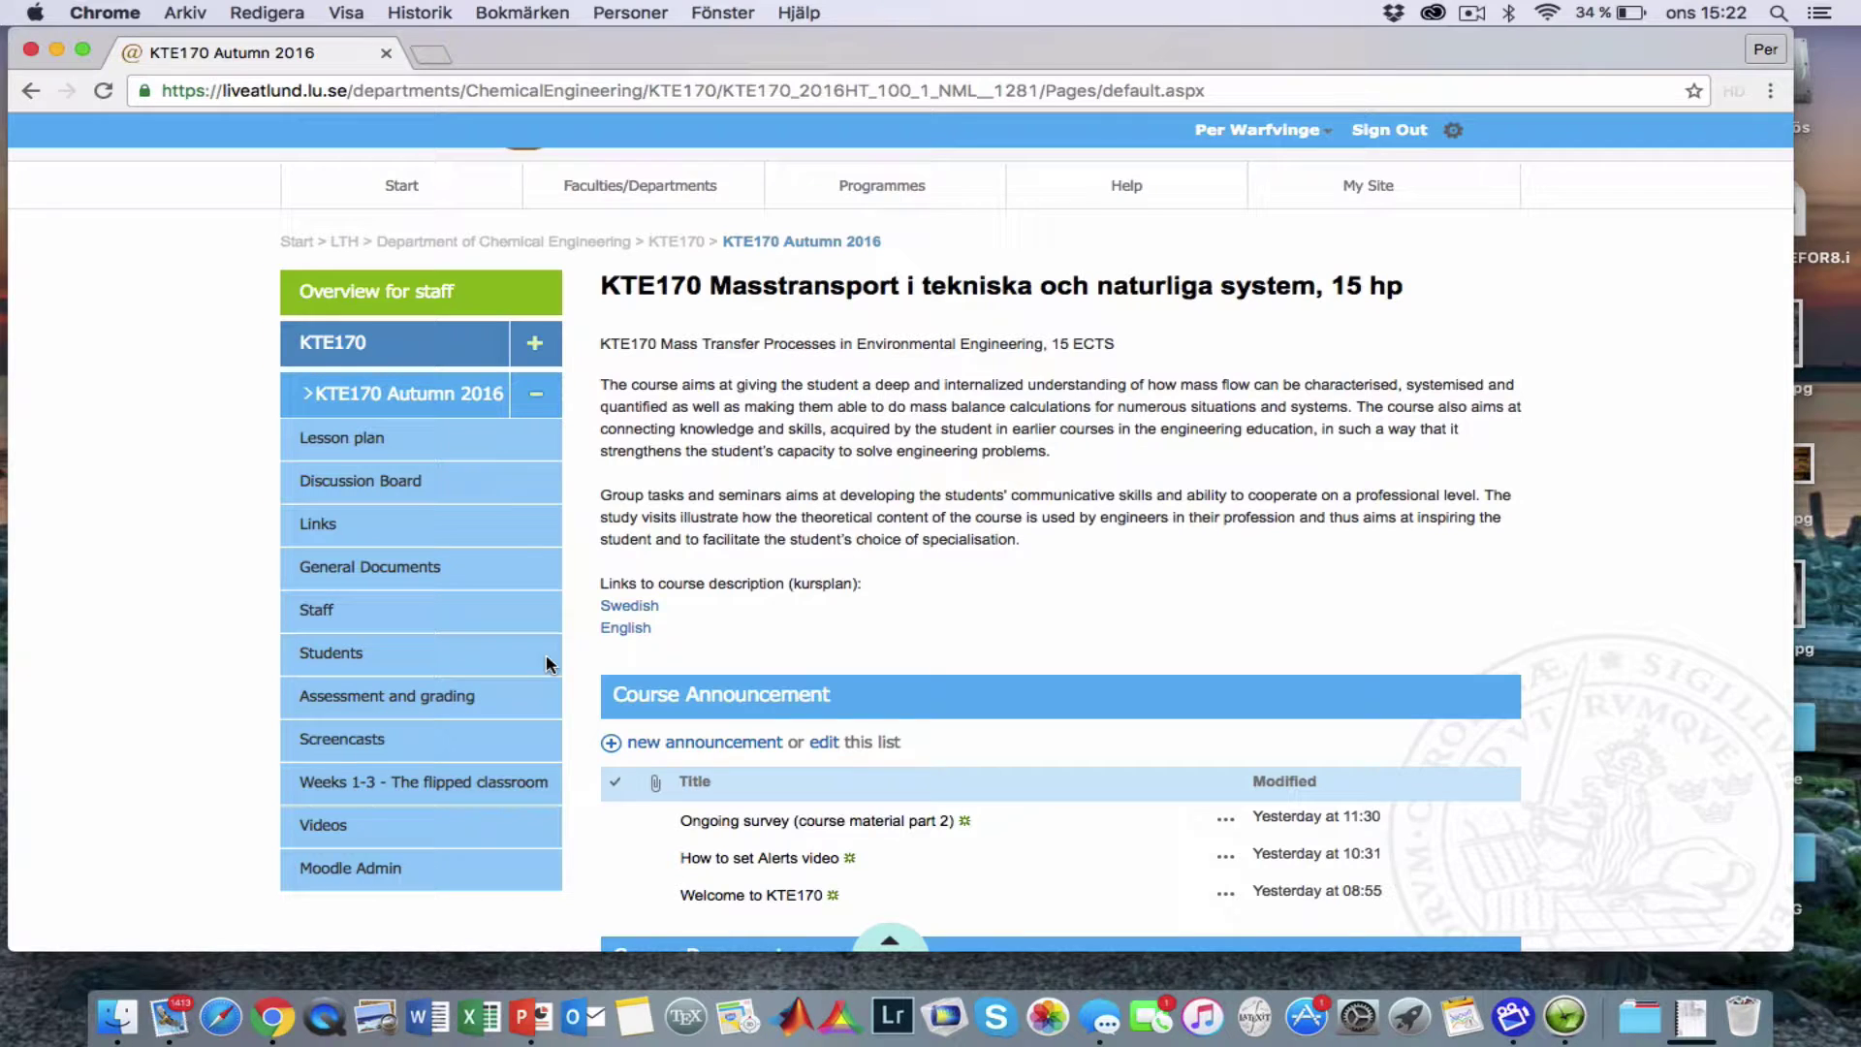
{"action": "left_click", "coordinate": [428, 55]}
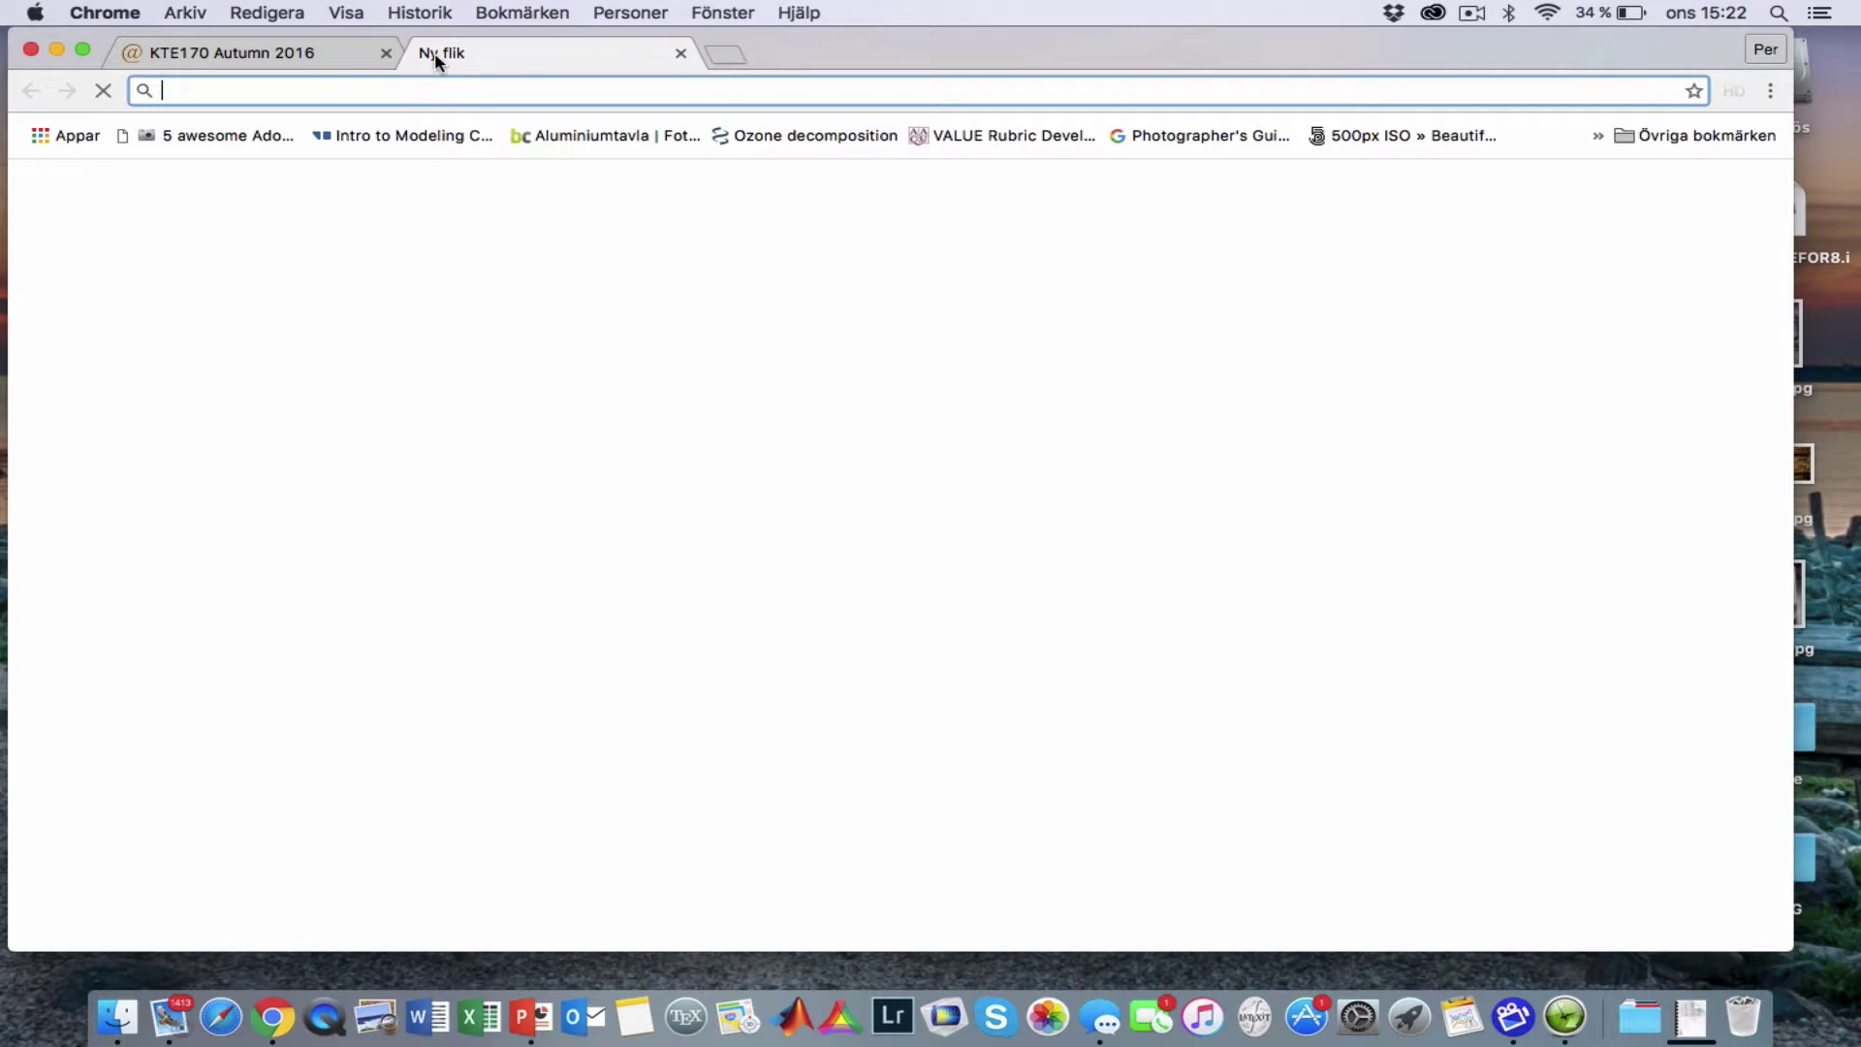
{"action": "type", "text": "lms"}
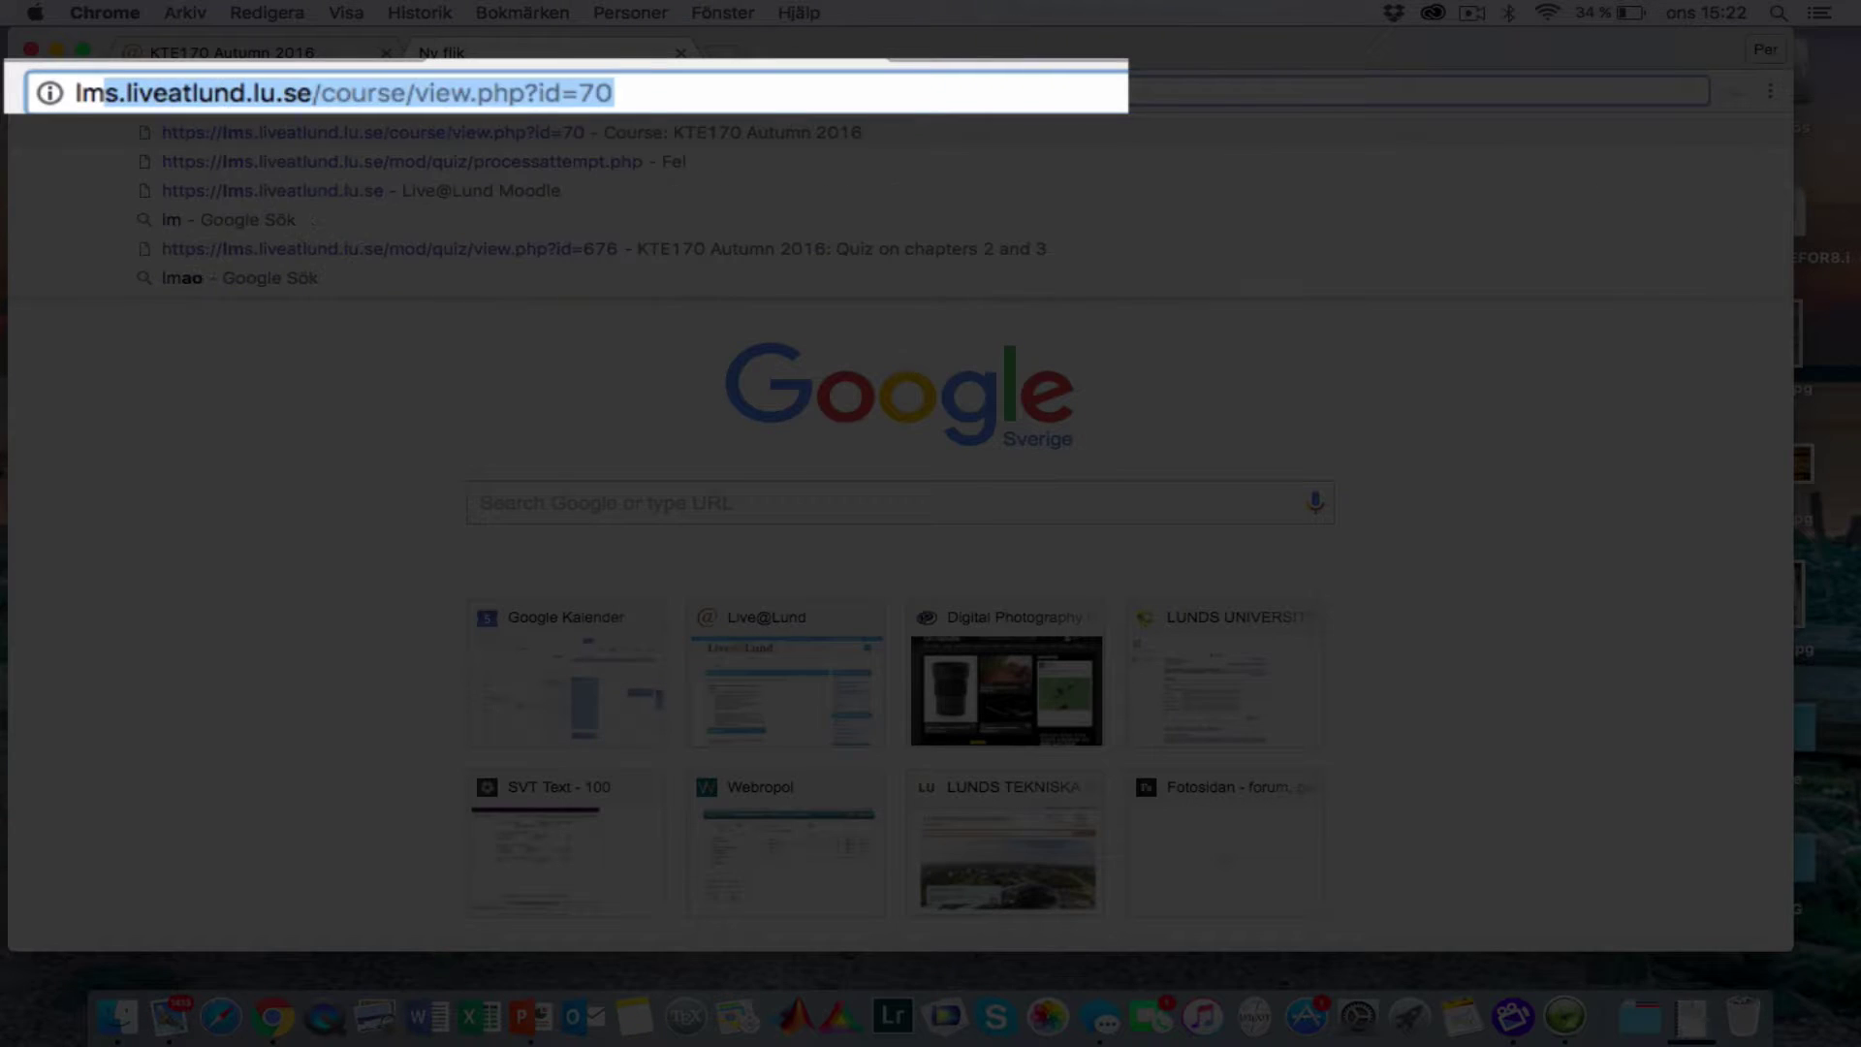
{"action": "key", "text": "Delete"}
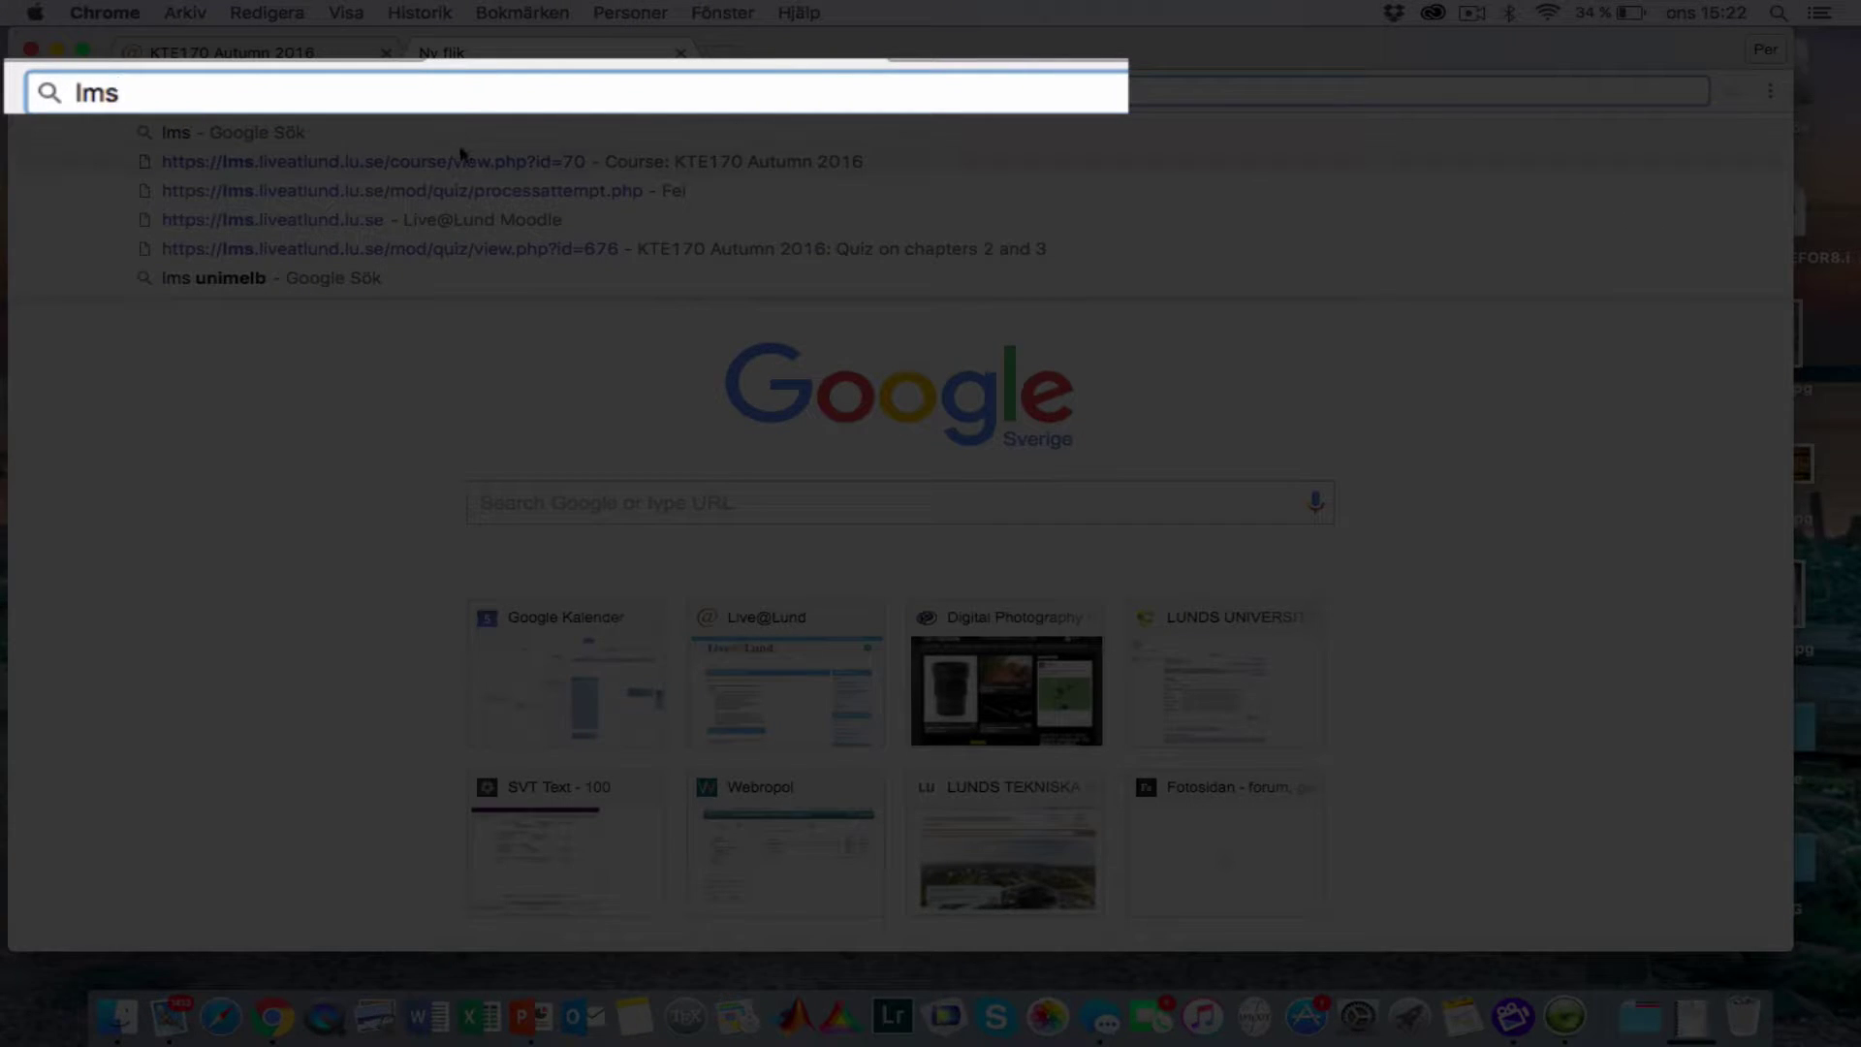
{"action": "left_click", "coordinate": [436, 221]}
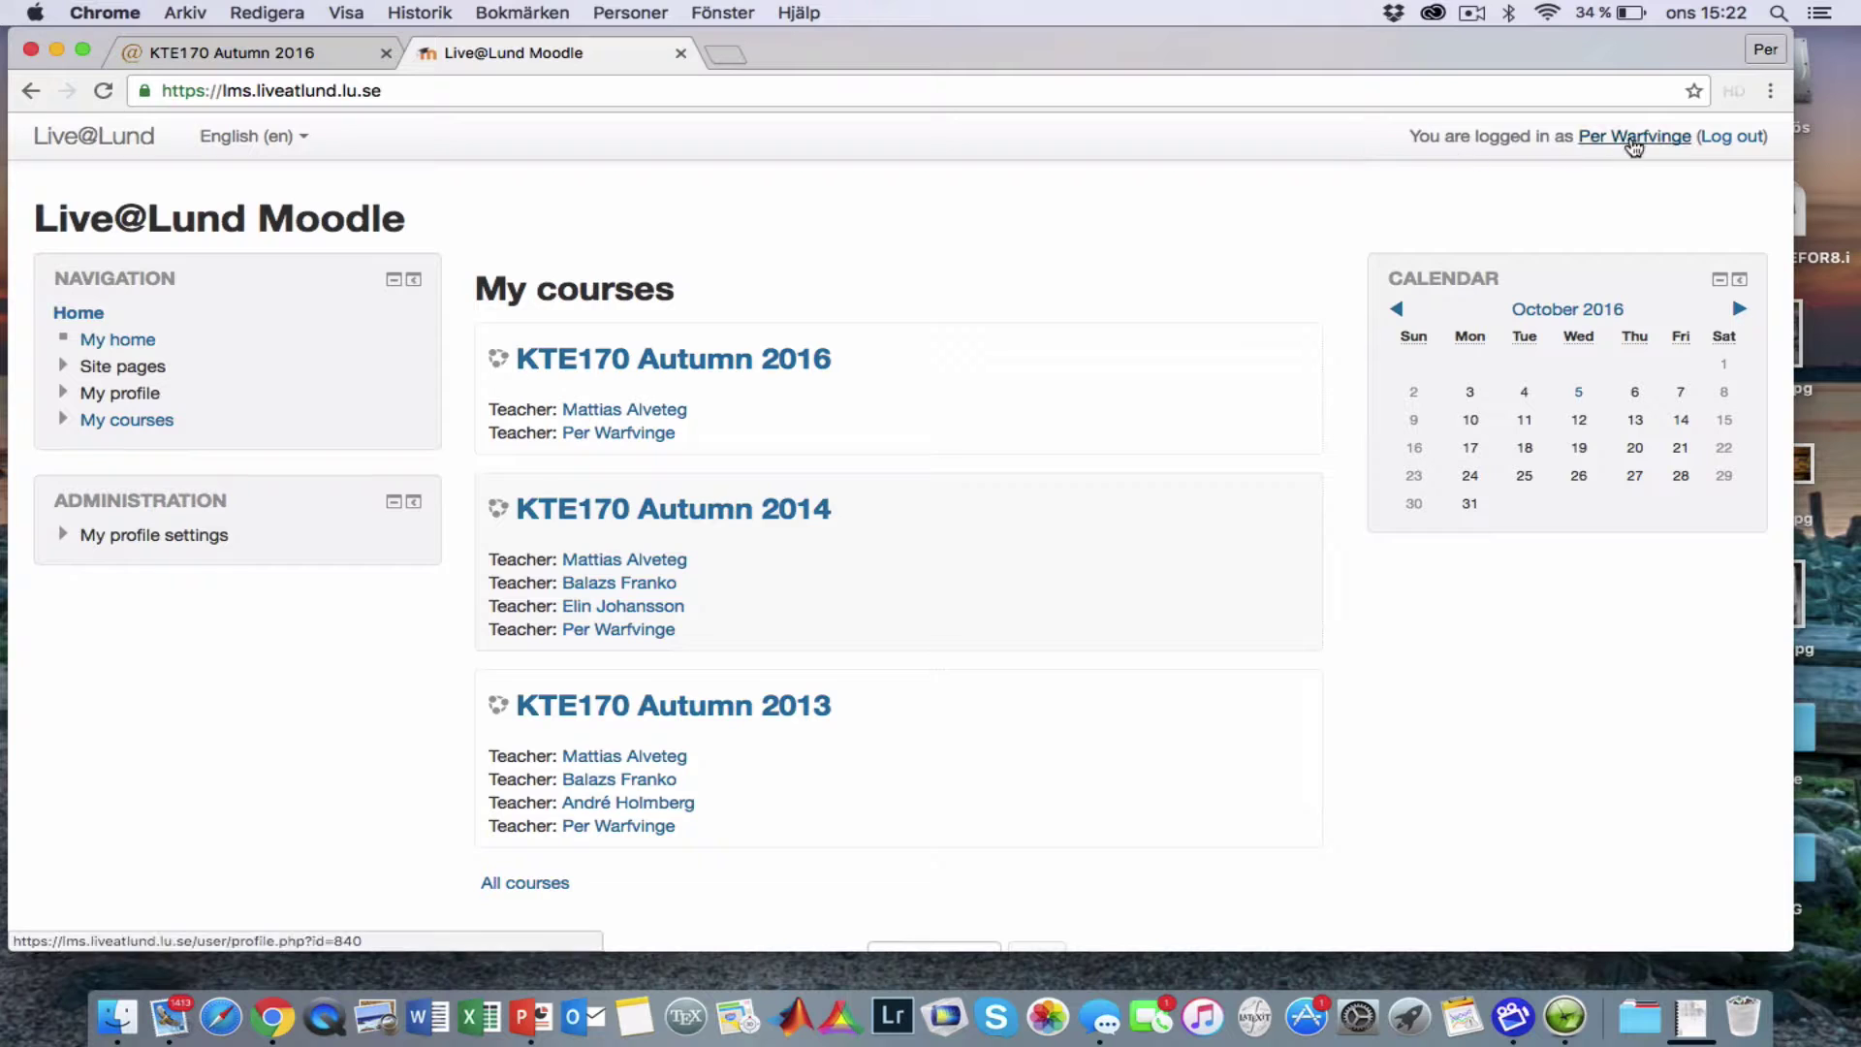
View the logged-in teacher's public profile page in Moodle
{"action": "left_click", "coordinate": [1633, 142]}
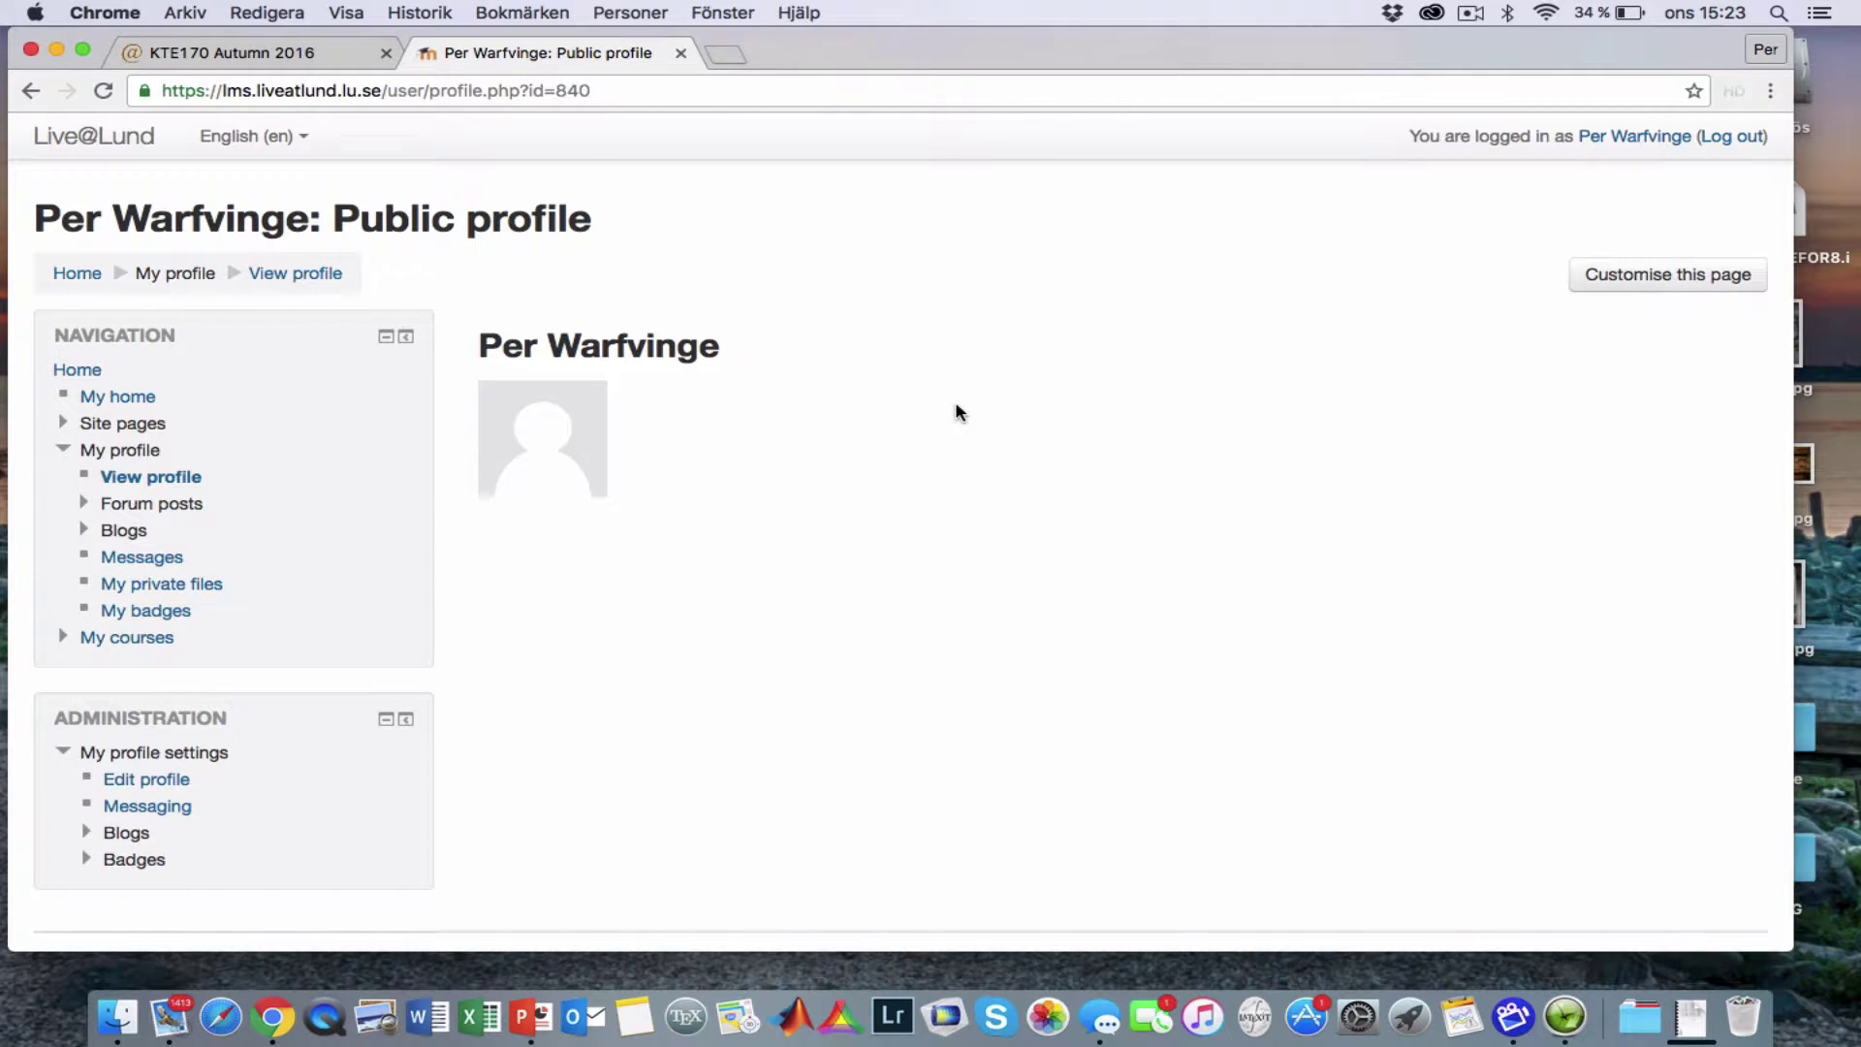
{"action": "scroll", "coordinate": [958, 412], "scroll_direction": "down", "scroll_amount": 2}
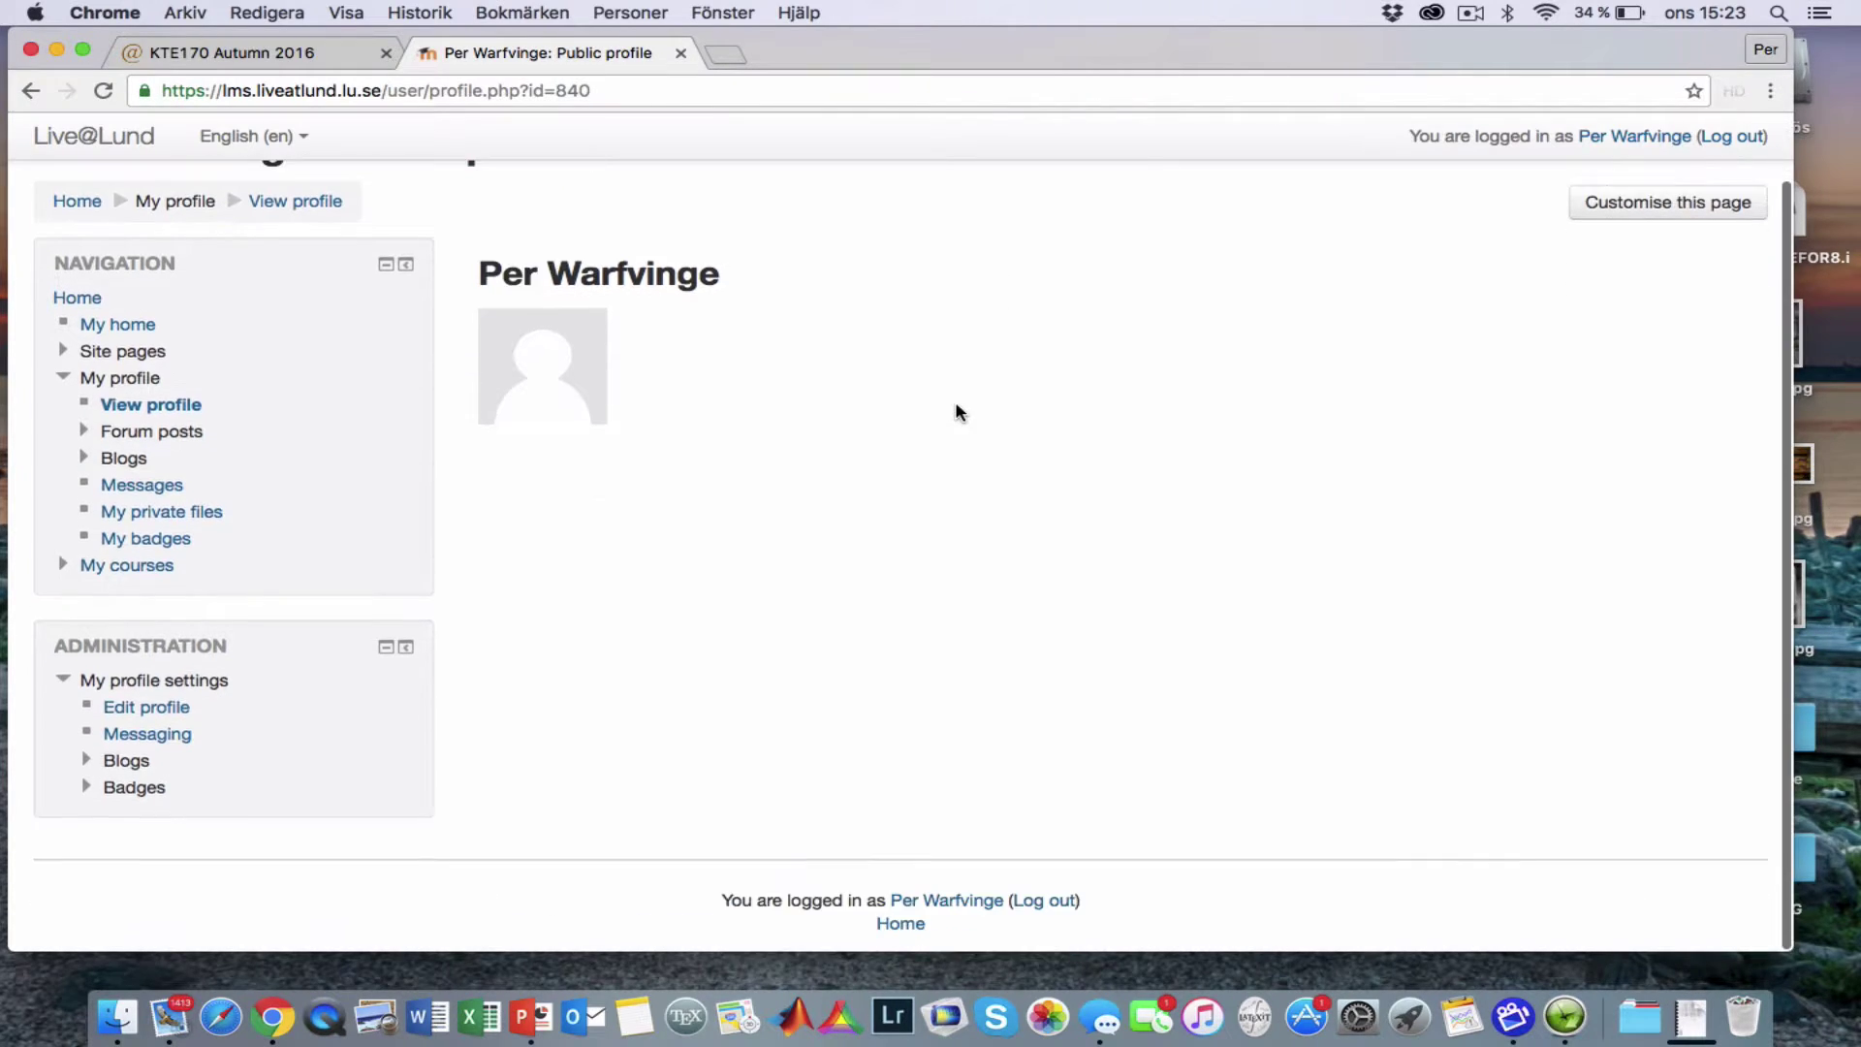
{"action": "scroll", "coordinate": [958, 412], "scroll_direction": "up", "scroll_amount": 2}
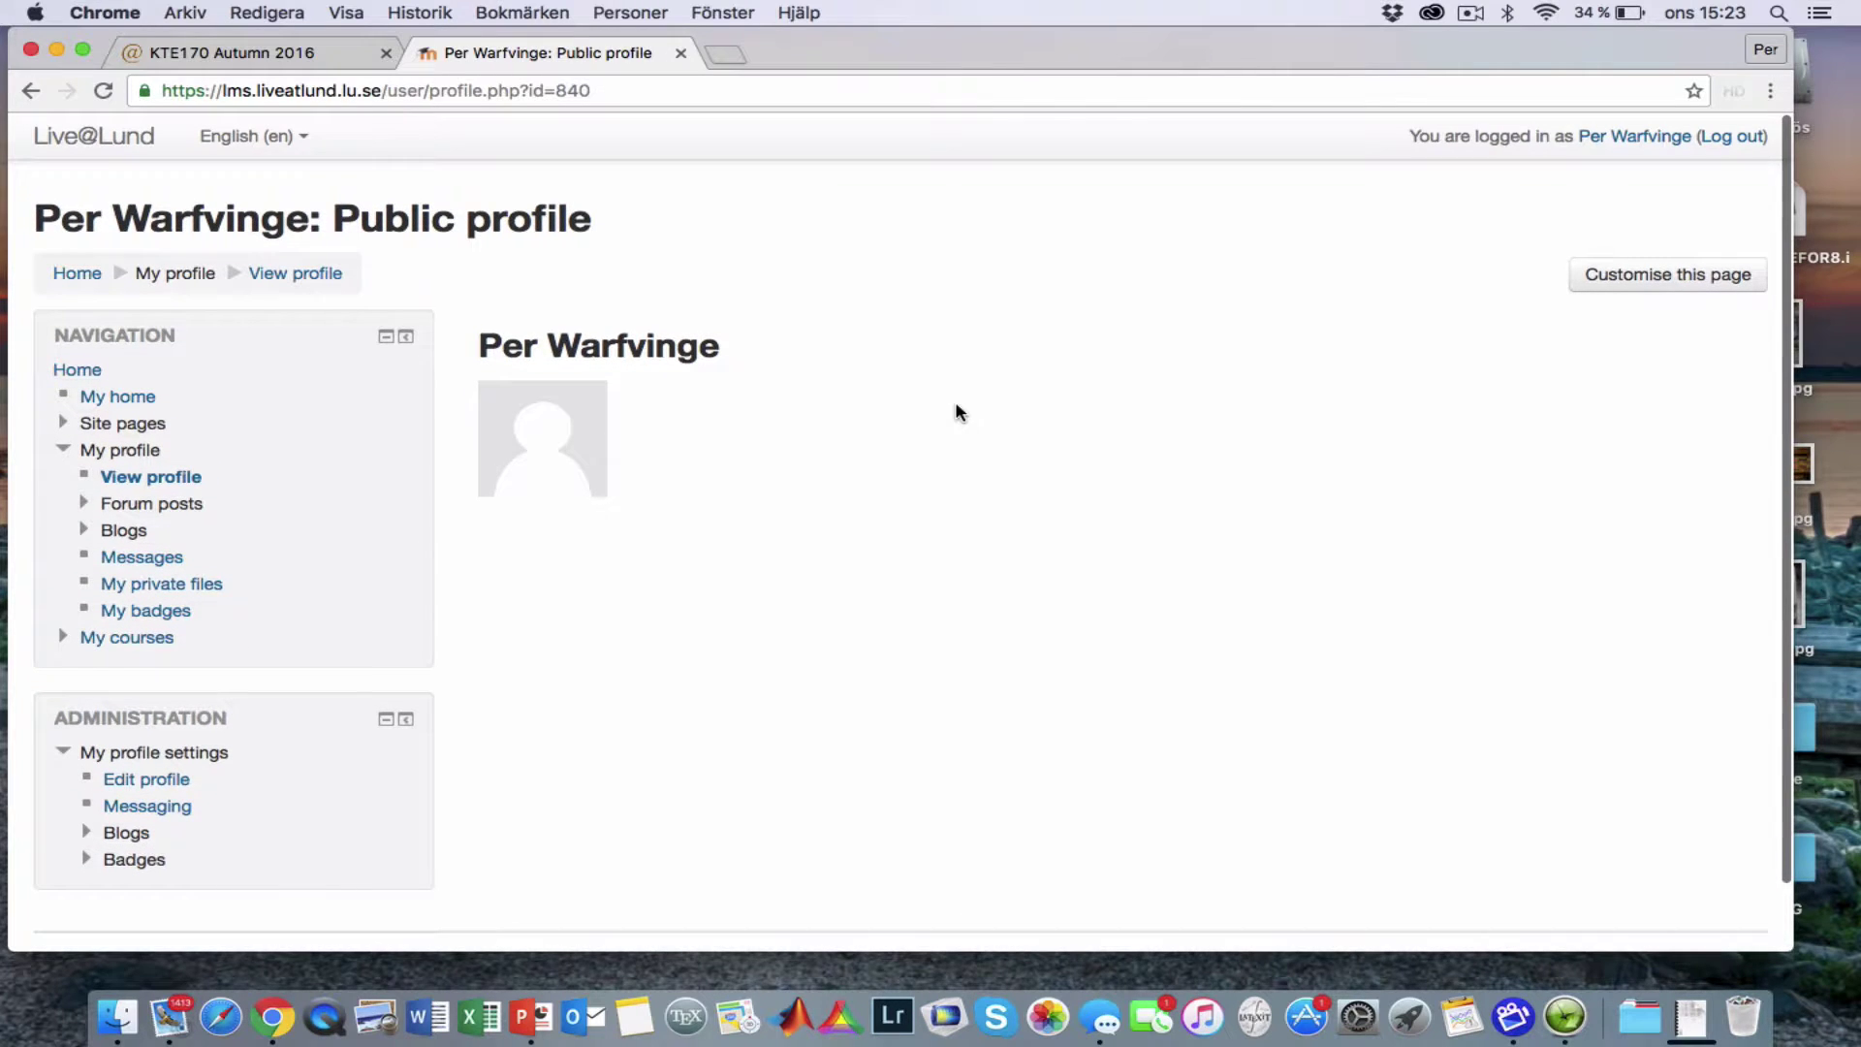
Open the KTE170 Autumn 2016 course from the teacher's own courses and turn on its editing mode
{"action": "left_click", "coordinate": [145, 639]}
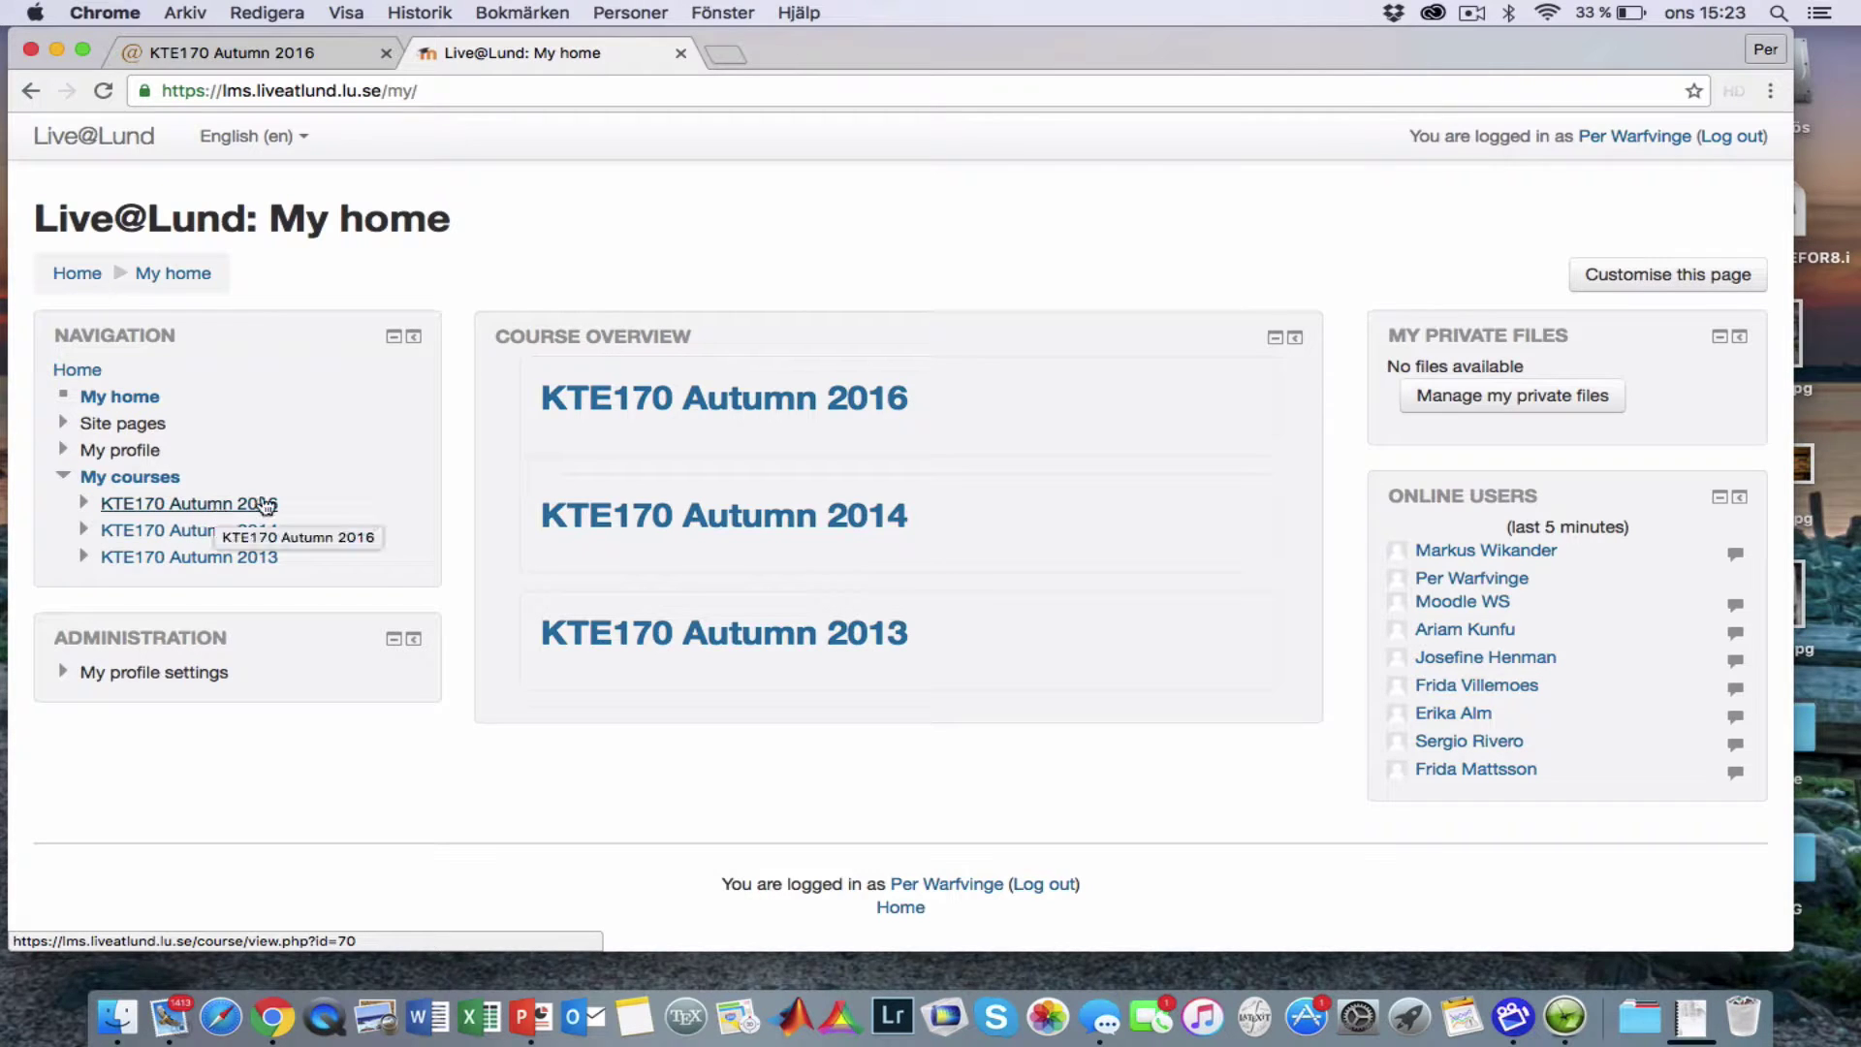
{"action": "left_click", "coordinate": [684, 408]}
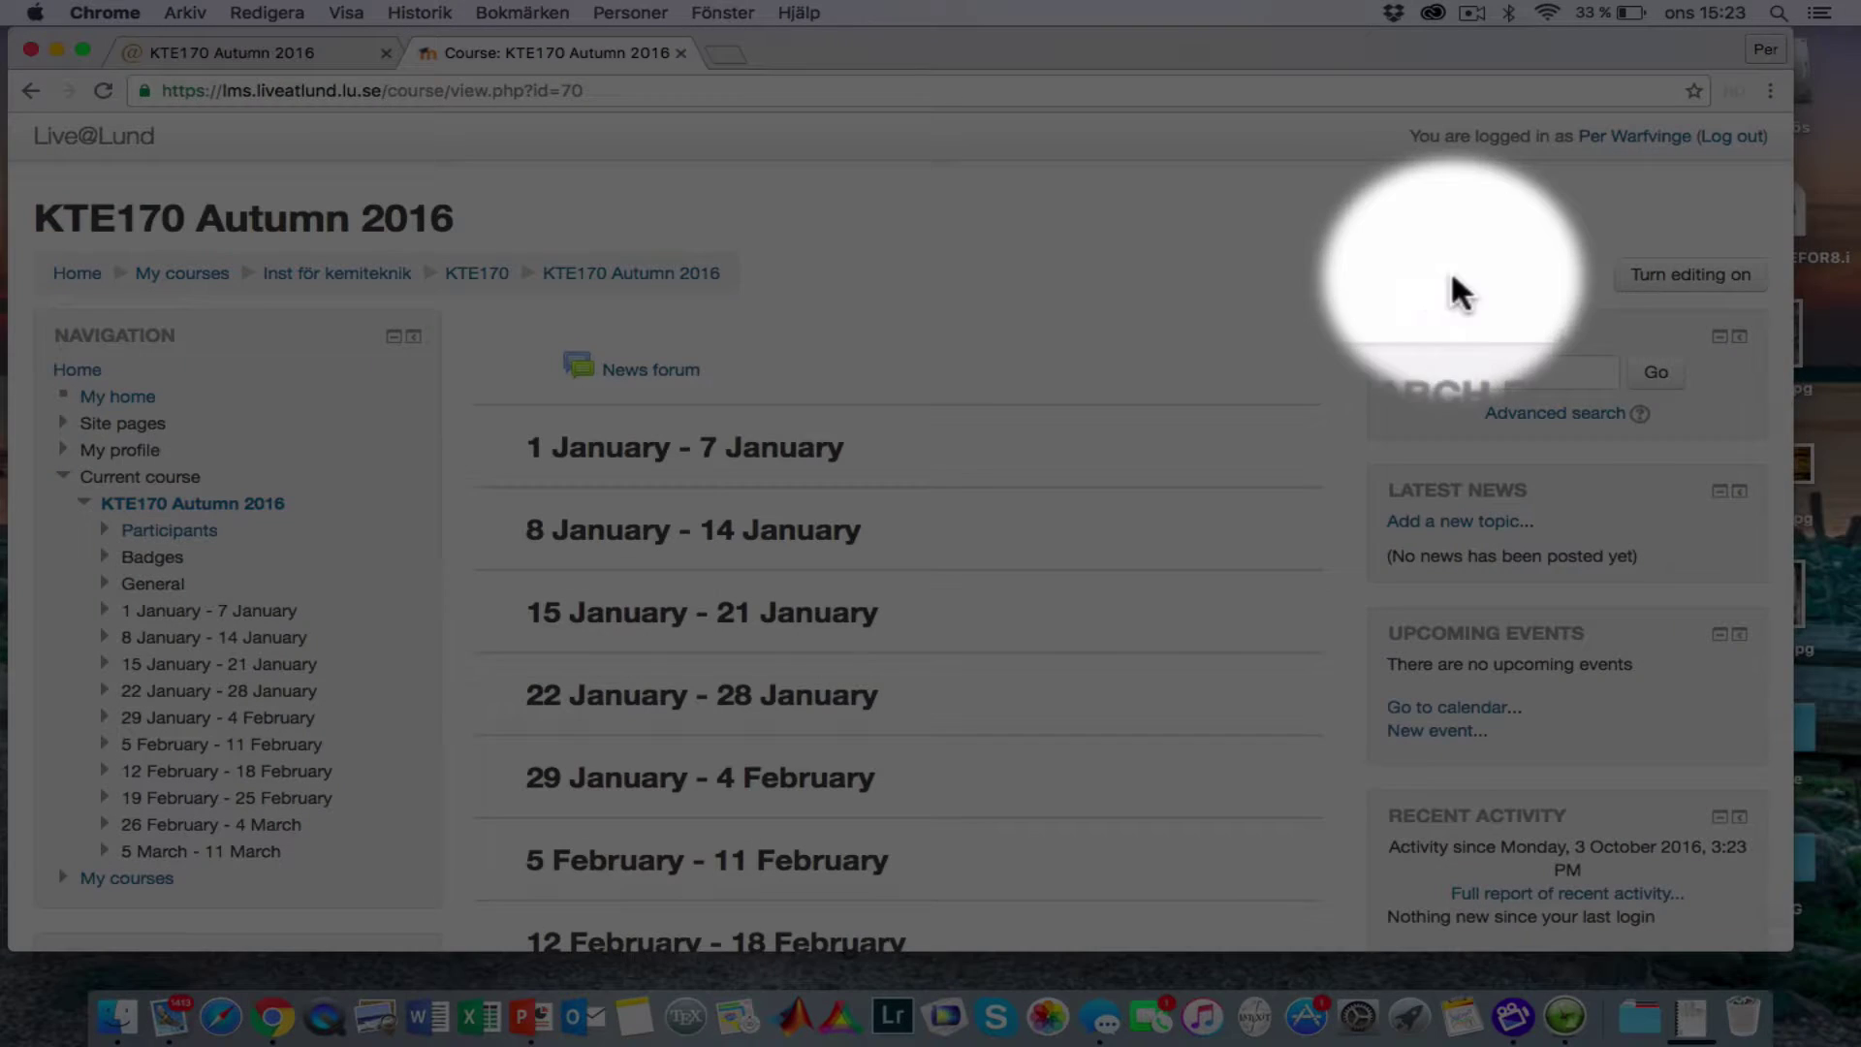
{"action": "left_click", "coordinate": [1689, 280]}
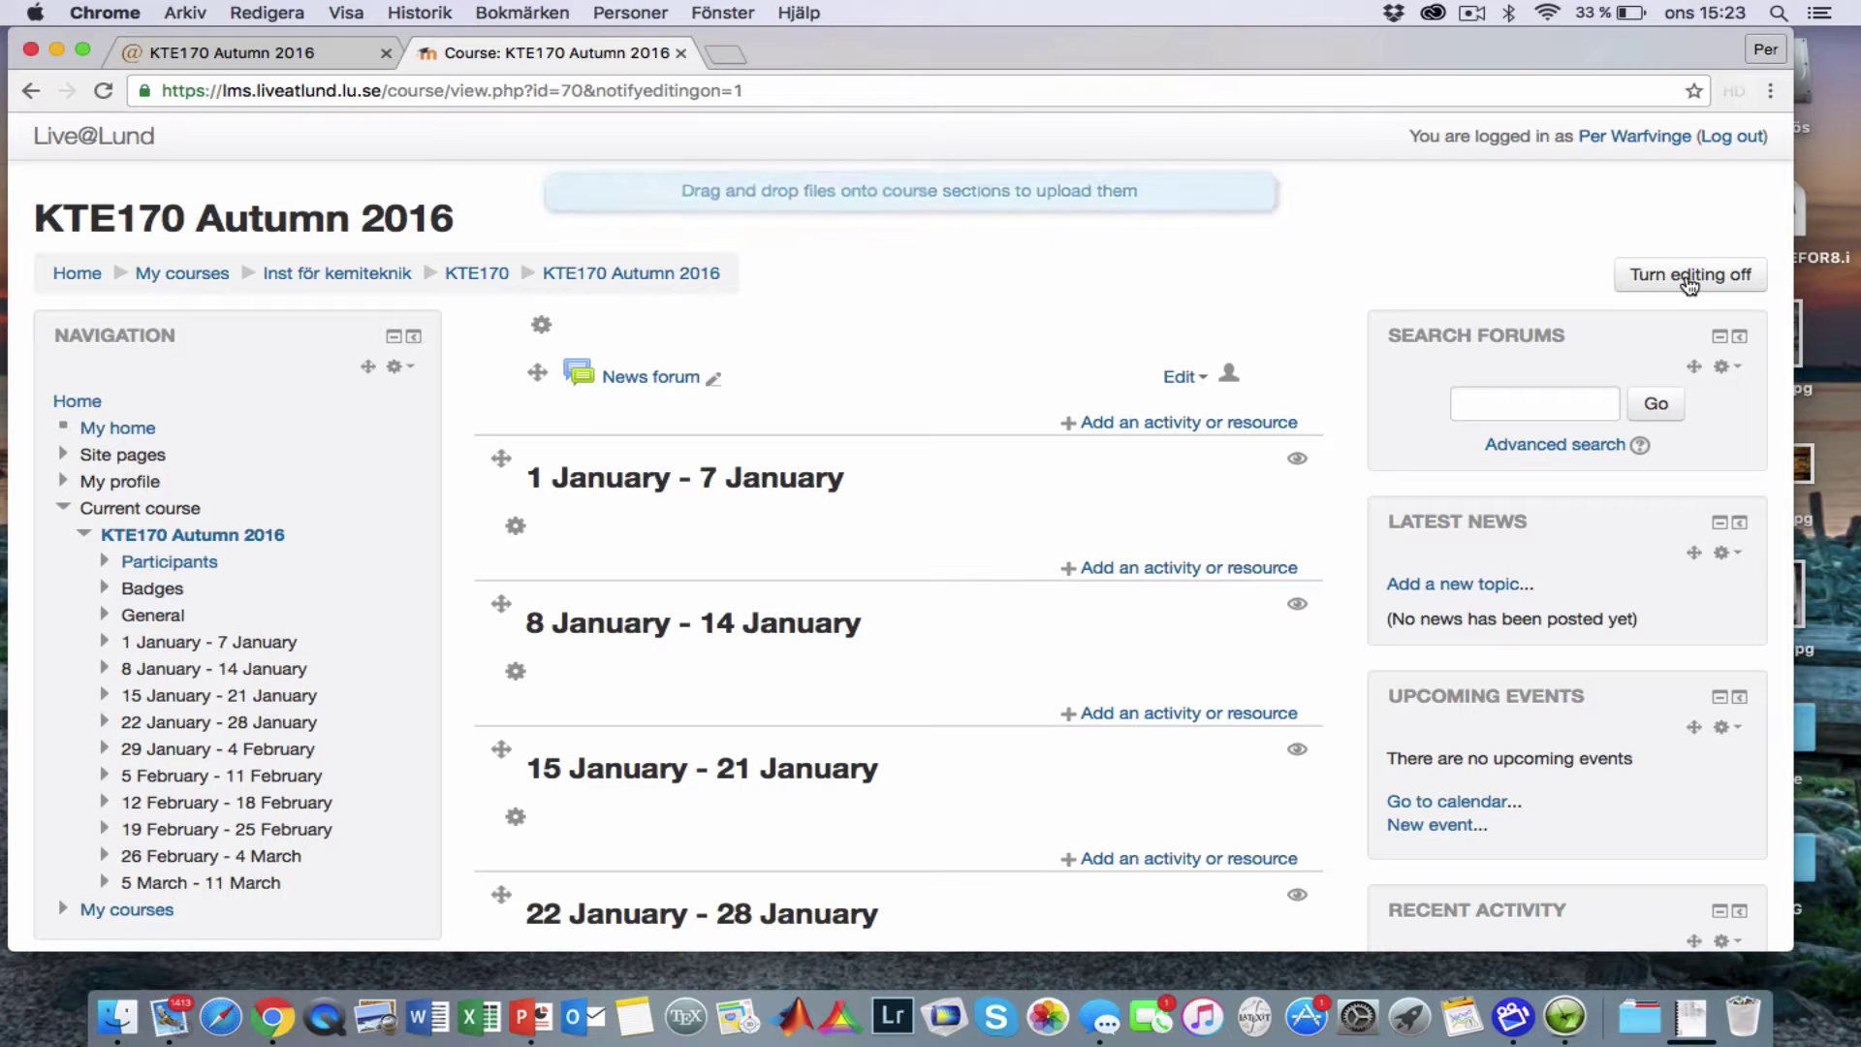
Add a new Quiz activity to the course's general section, above the 1 January - 7 January week
{"action": "left_click", "coordinate": [1151, 423]}
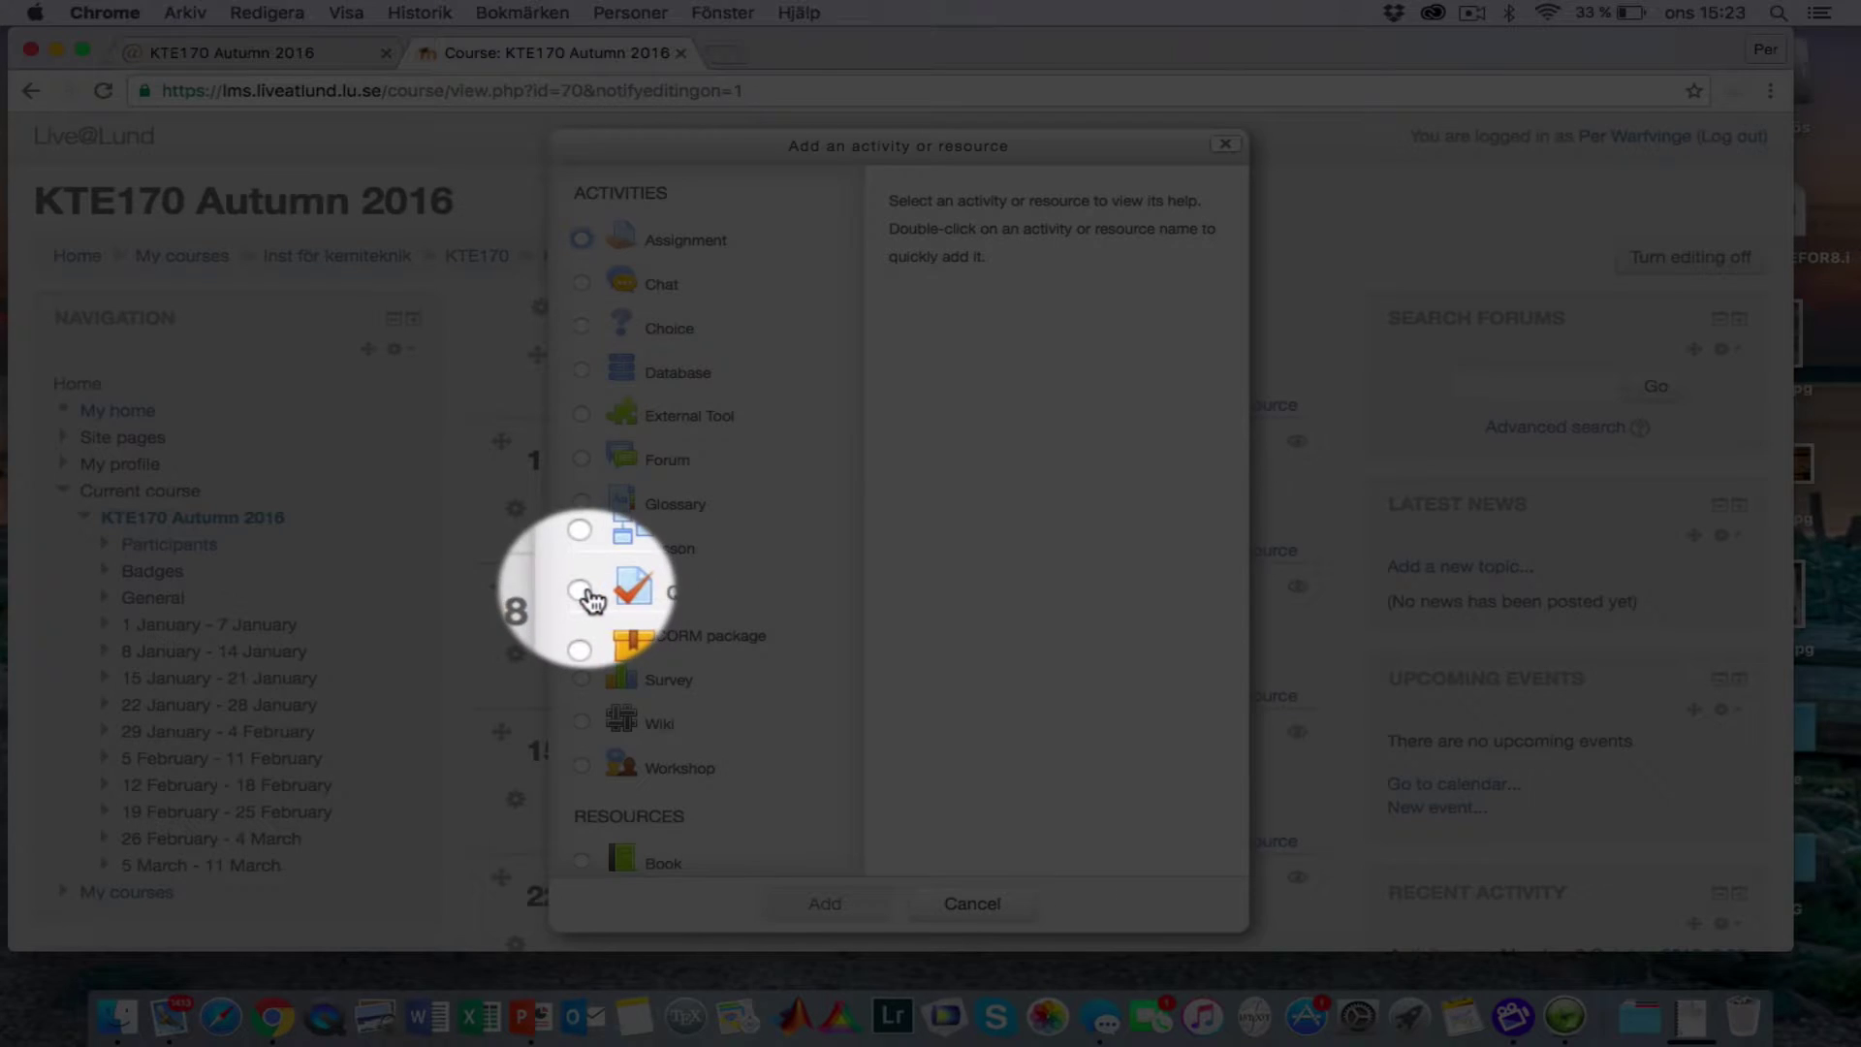
{"action": "left_click", "coordinate": [582, 591]}
{"action": "left_click", "coordinate": [581, 593]}
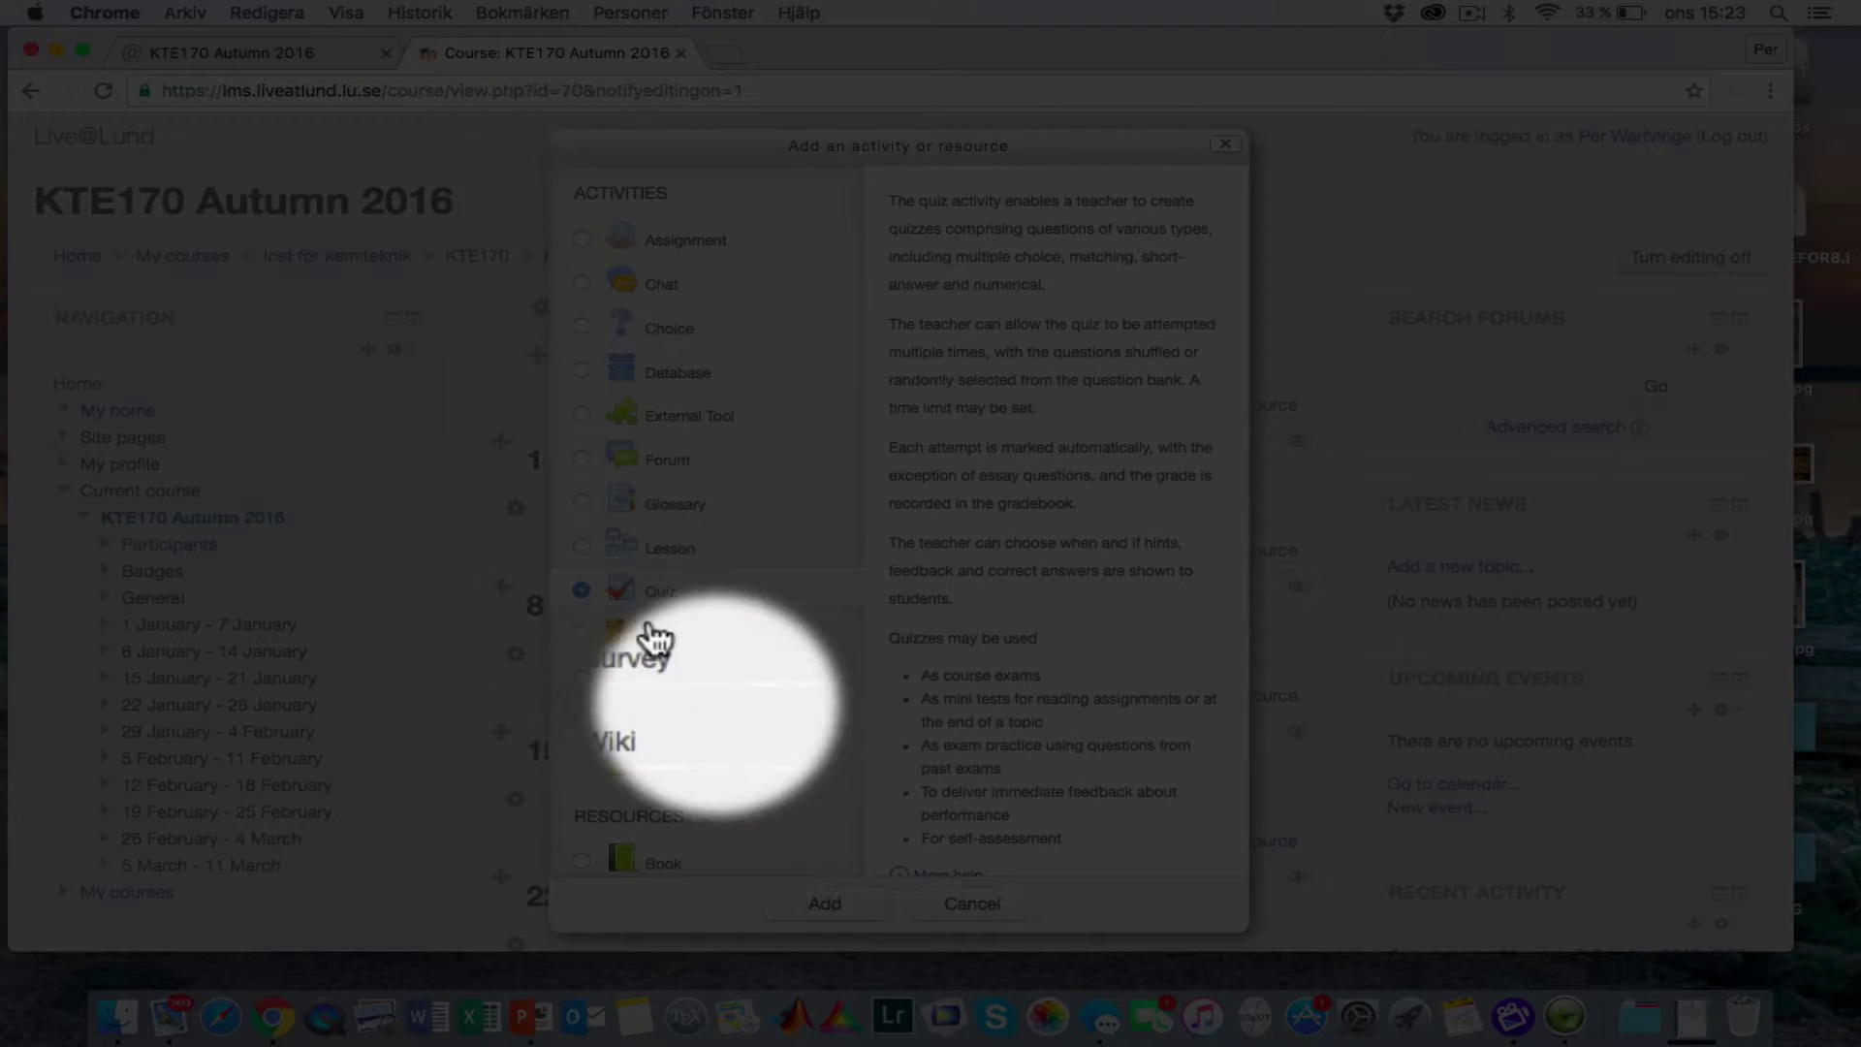
{"action": "left_click", "coordinate": [821, 904]}
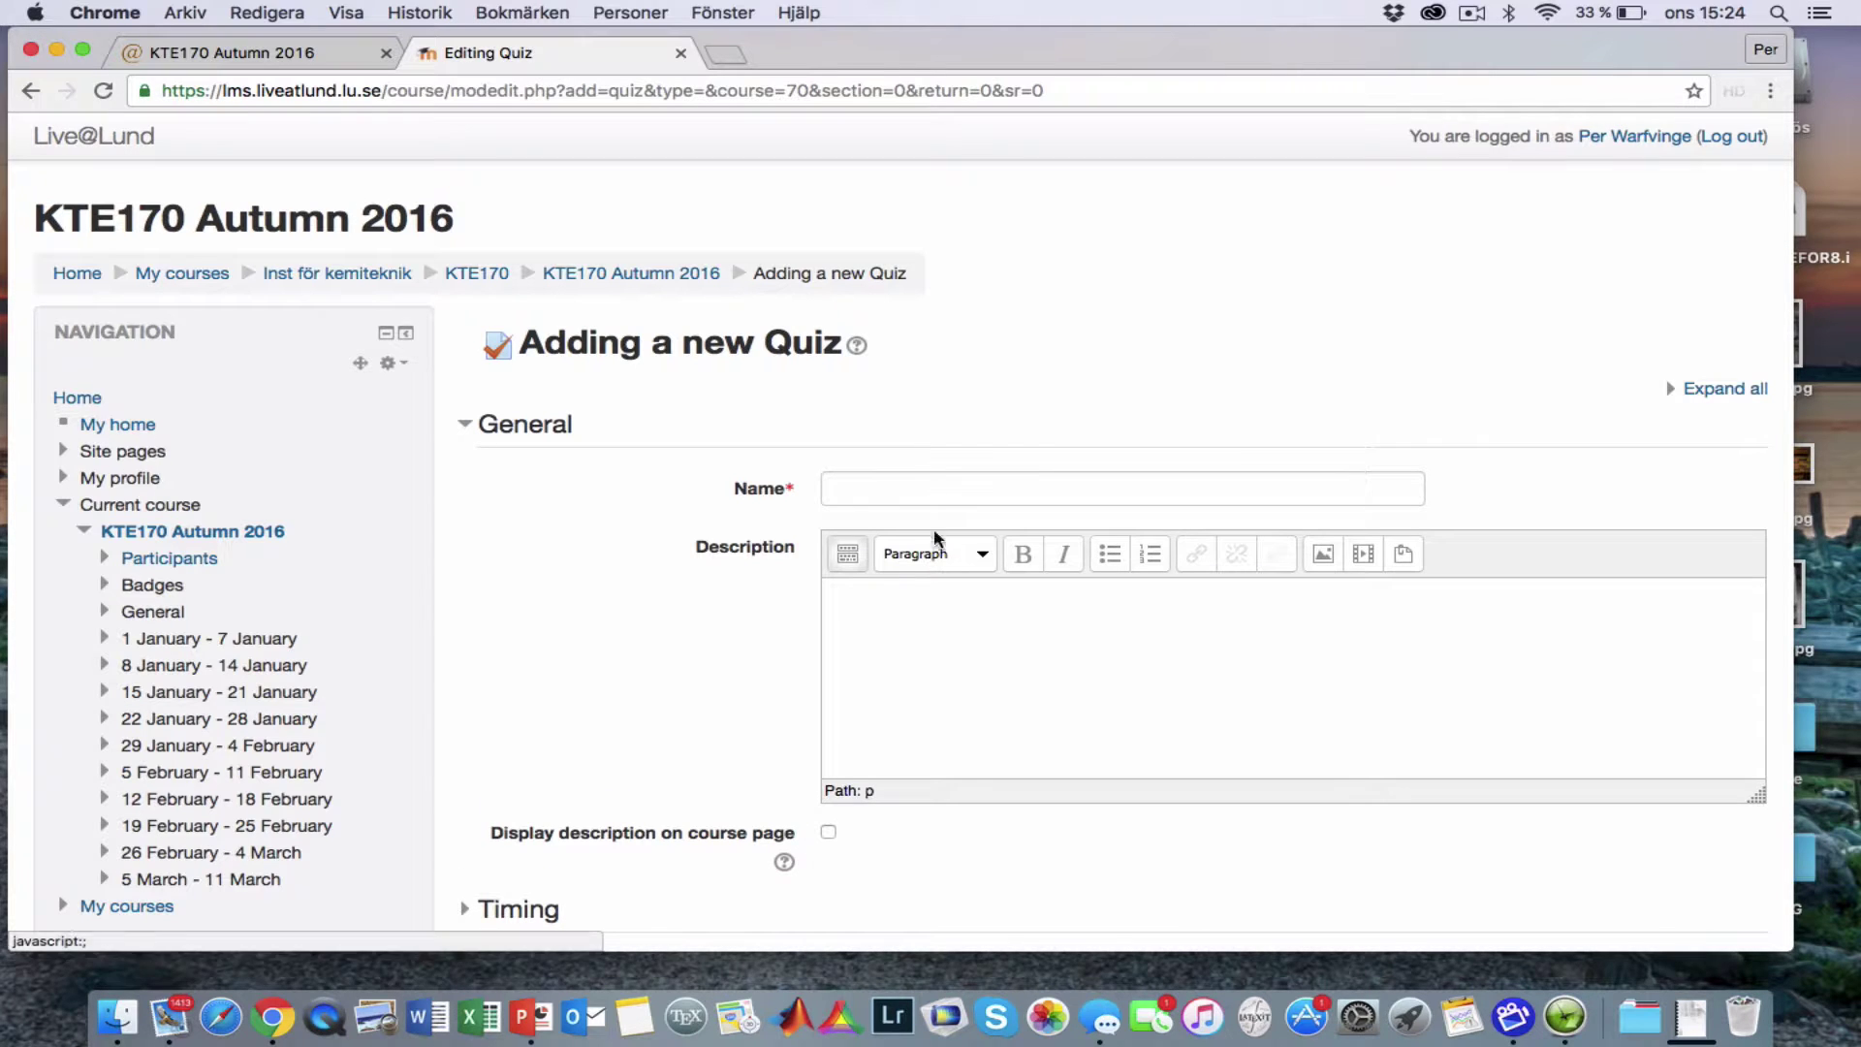
Name the new quiz "Quiz on Chapters 2 & 3"
{"action": "left_click", "coordinate": [943, 489]}
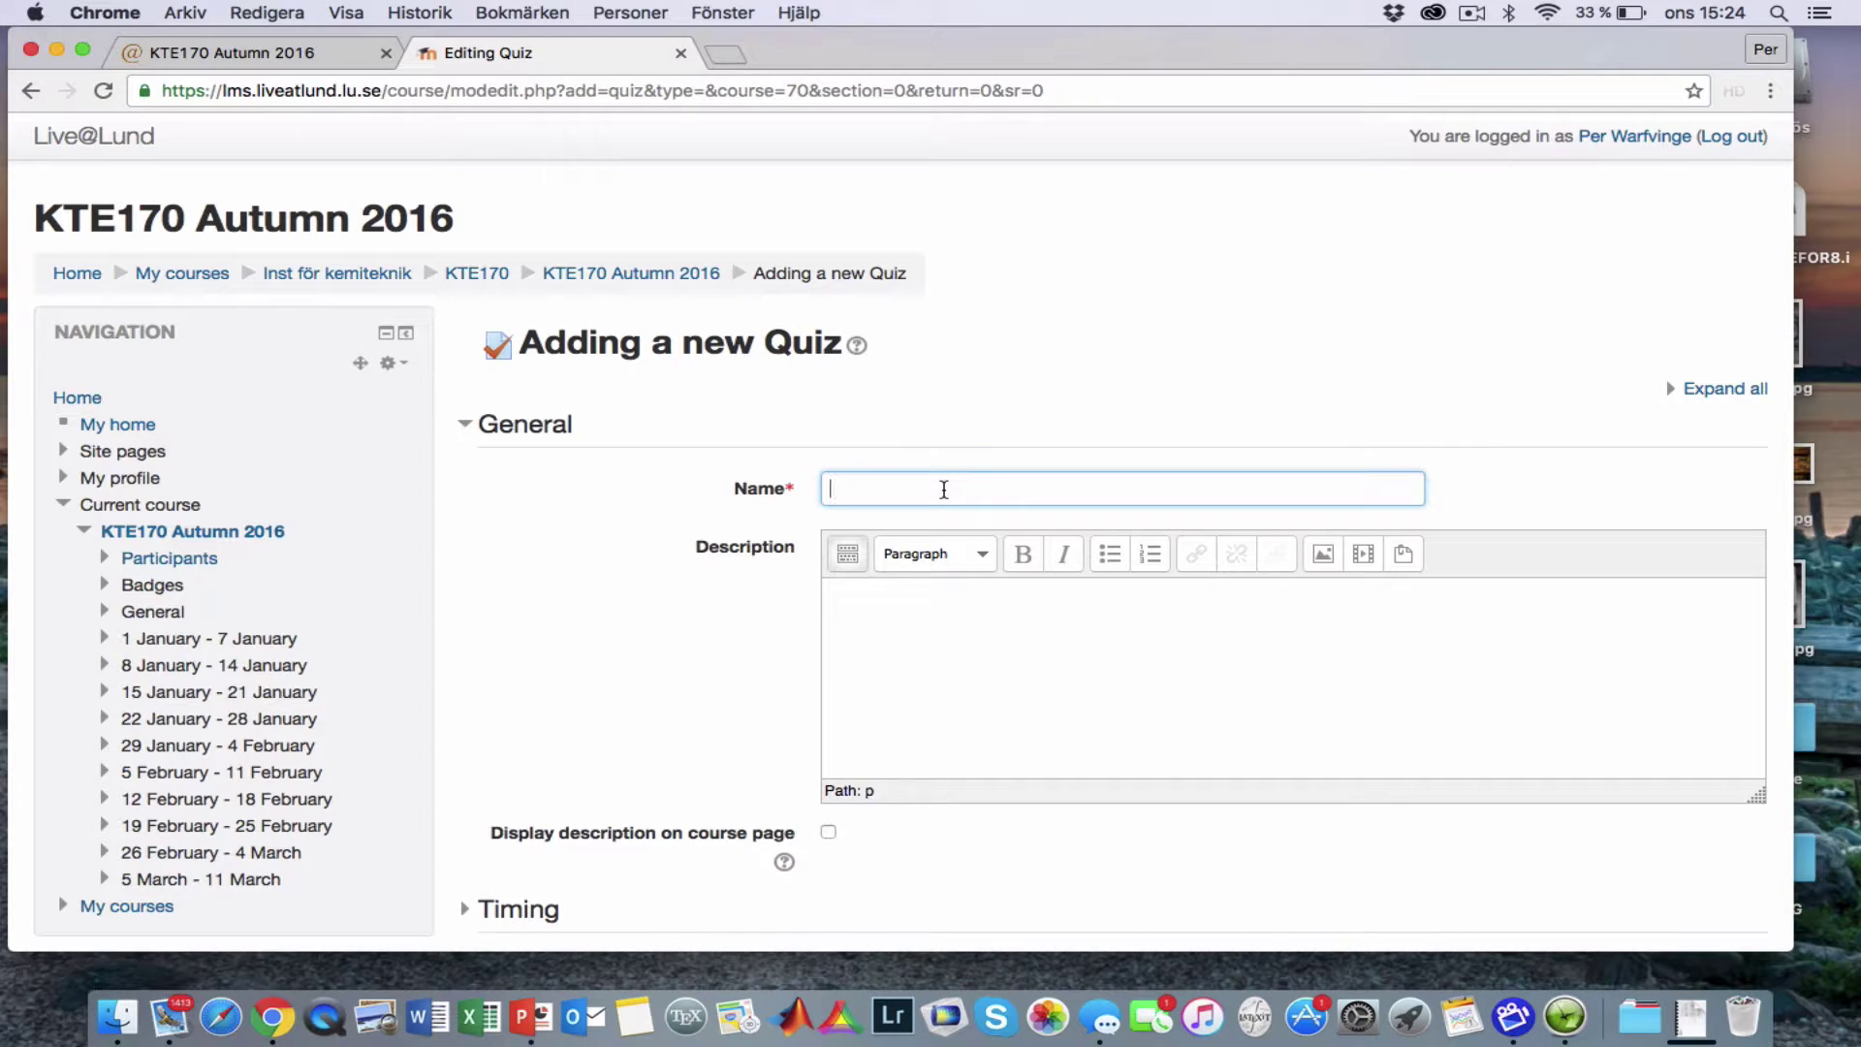
{"action": "type", "text": "Quiz o"}
{"action": "type", "text": "n Chapters 2"}
{"action": "type", "text": " & #"}
{"action": "type", "text": "3"}
Describe the quiz as "The quiz selects 10 random questions from 43 in total. After the quiz the quiz you get some feedback."
{"action": "left_click", "coordinate": [945, 599]}
{"action": "type", "text": "T"}
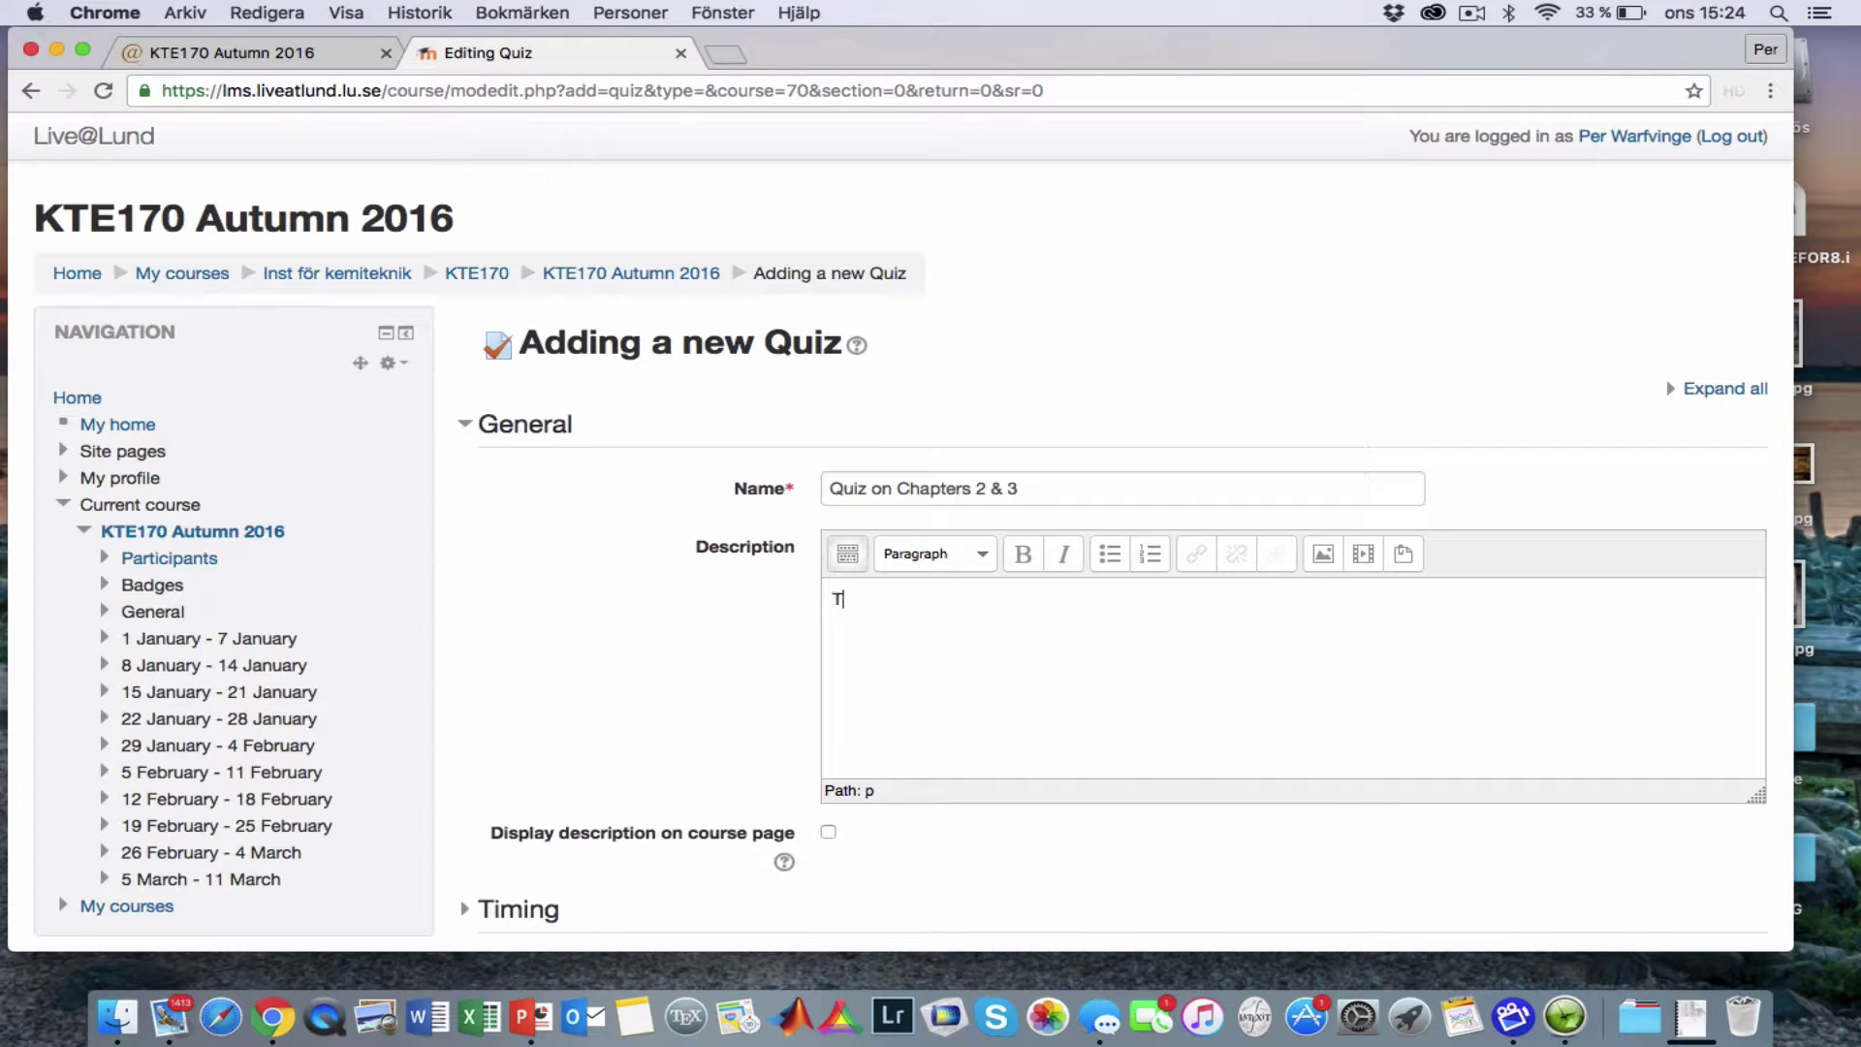
{"action": "type", "text": "he quiz selects 10 random question"}
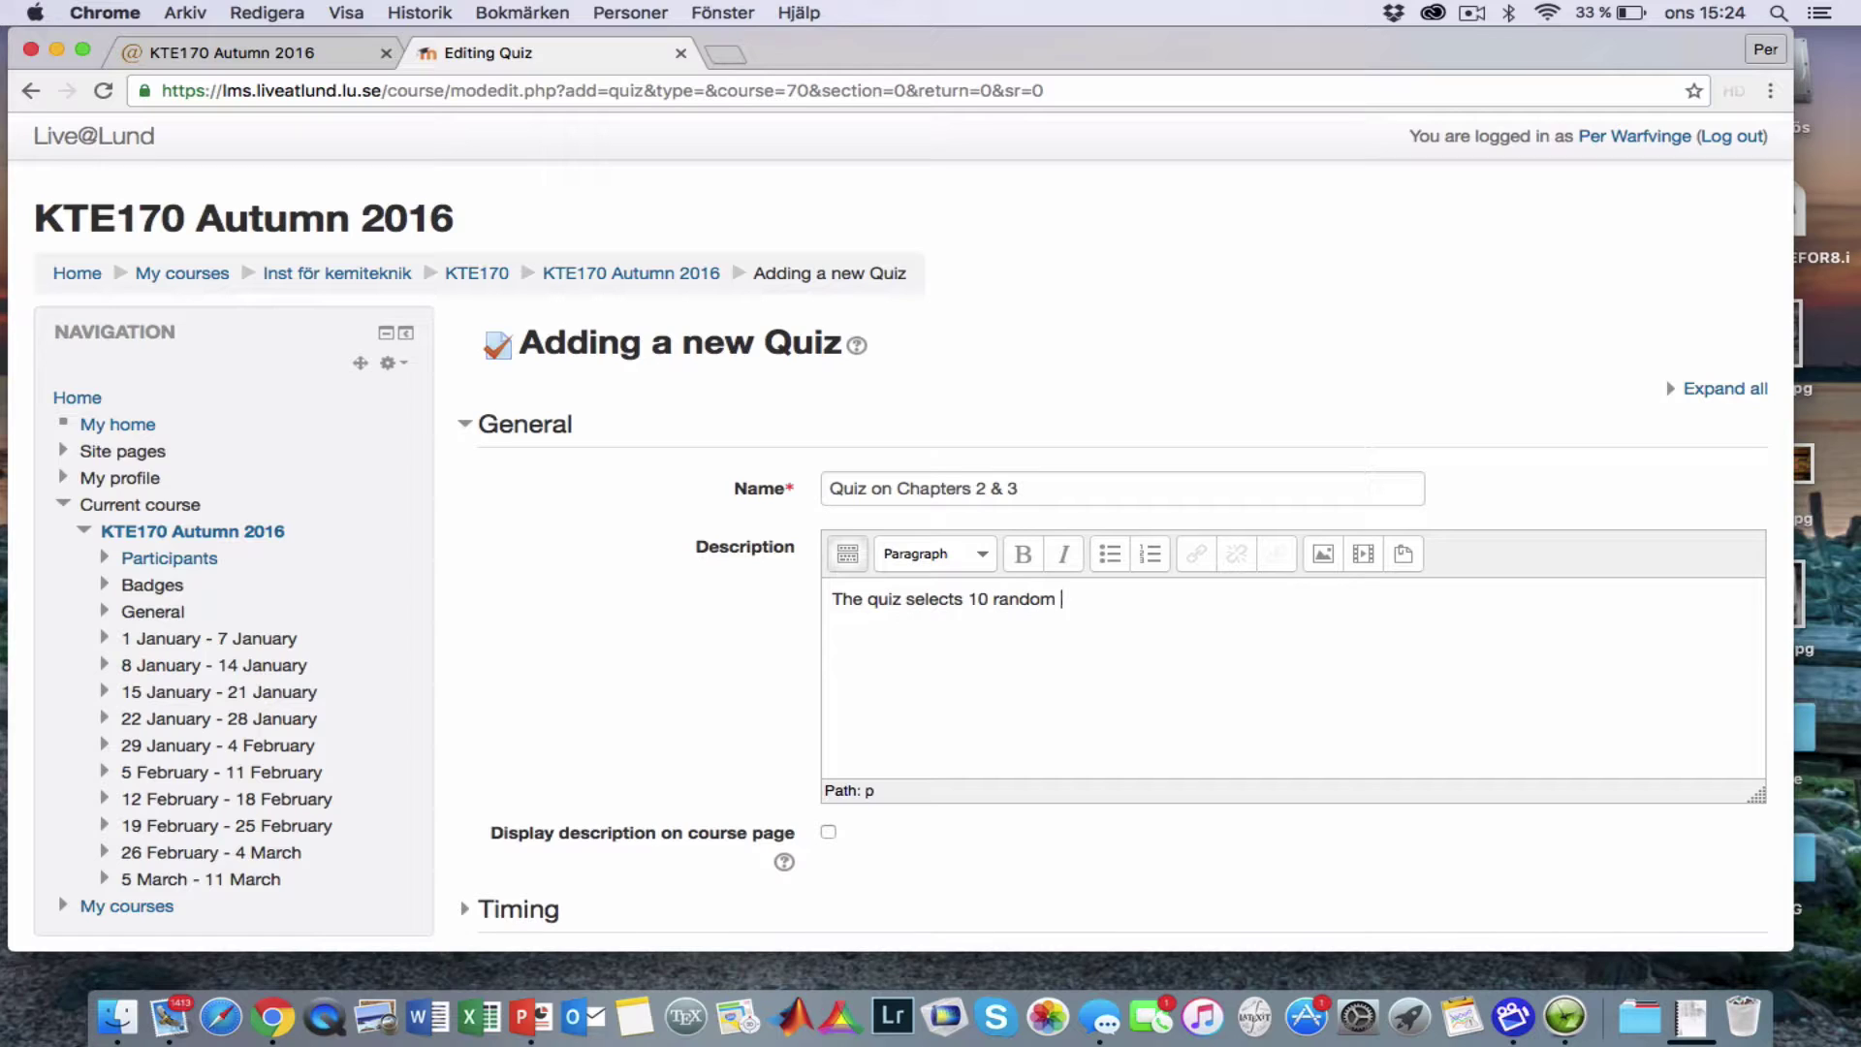
{"action": "type", "text": "s from 43 in tot"}
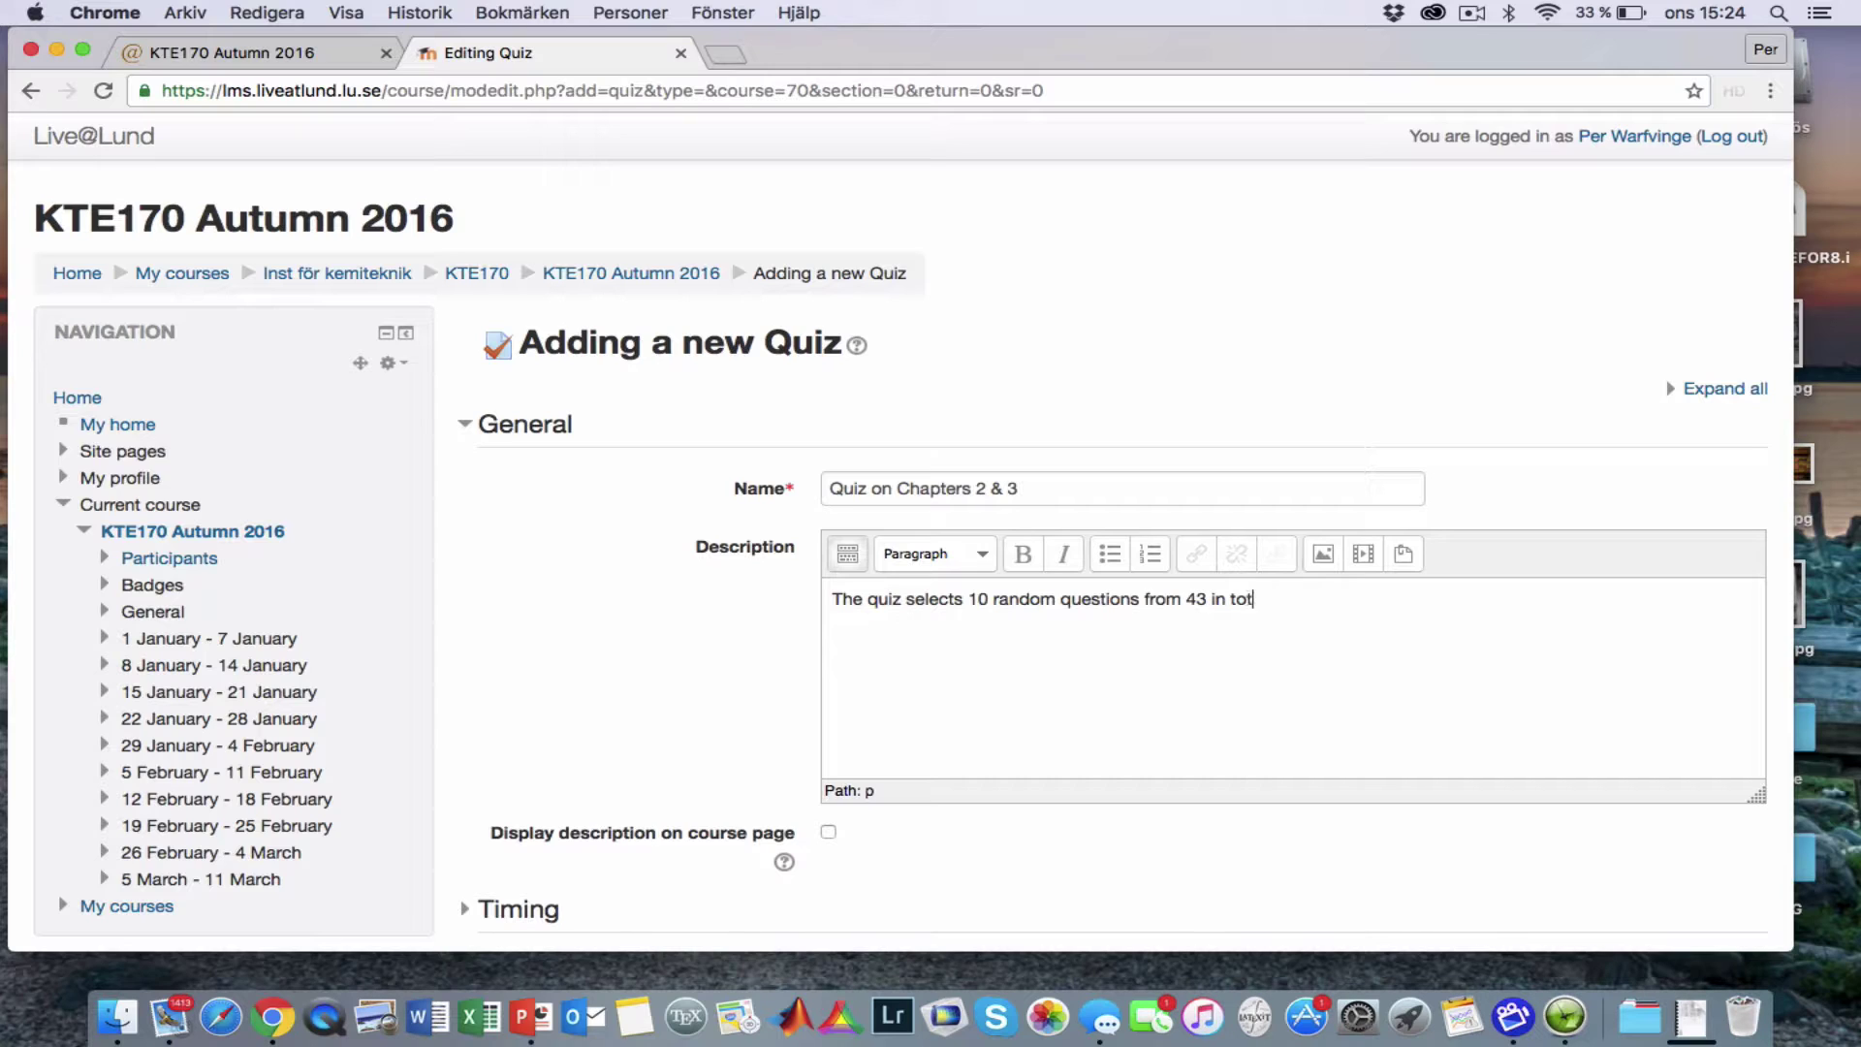
{"action": "type", "text": "al. After the quiz the qui"}
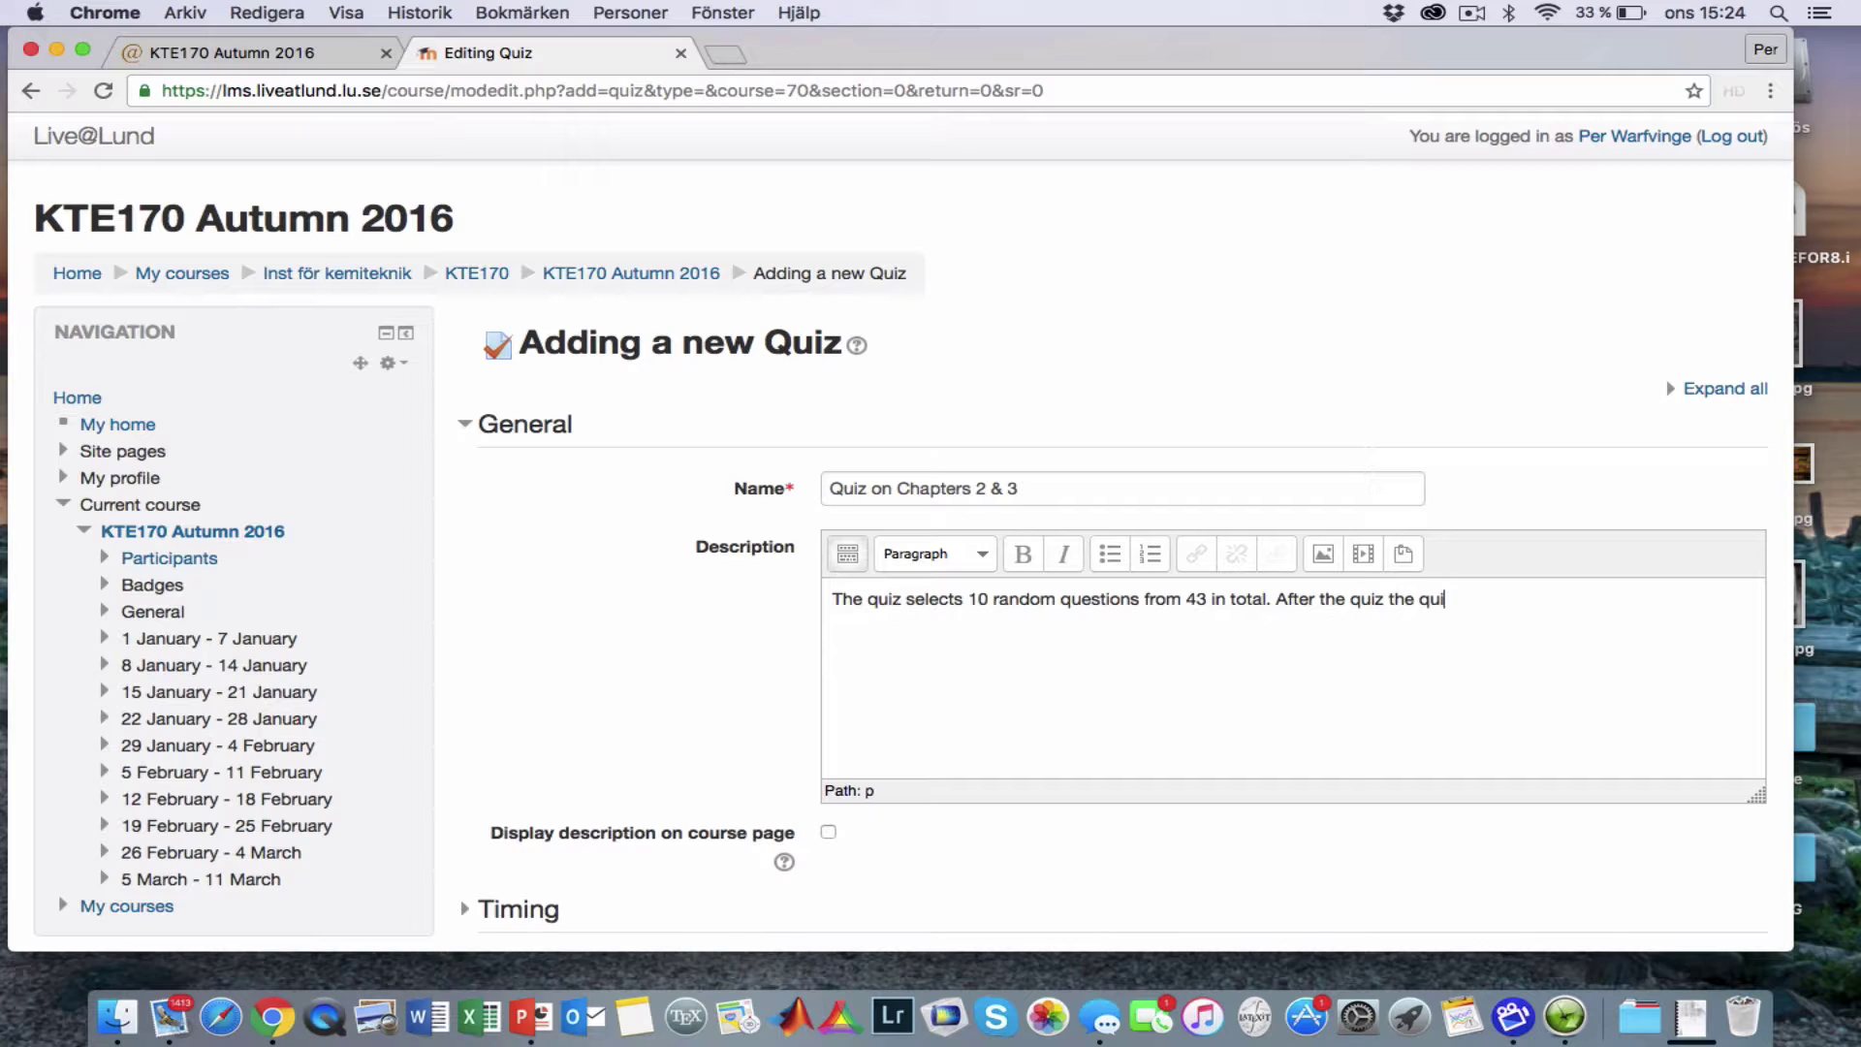
{"action": "type", "text": "z you get some feedback."}
Look through the quiz's setting sections and examine the Timing options for opening, closing and time limit
{"action": "left_click_drag", "start_coordinate": [1302, 31], "coordinate": [1241, 31]}
{"action": "scroll", "coordinate": [1267, 559], "scroll_direction": "down", "scroll_amount": 5}
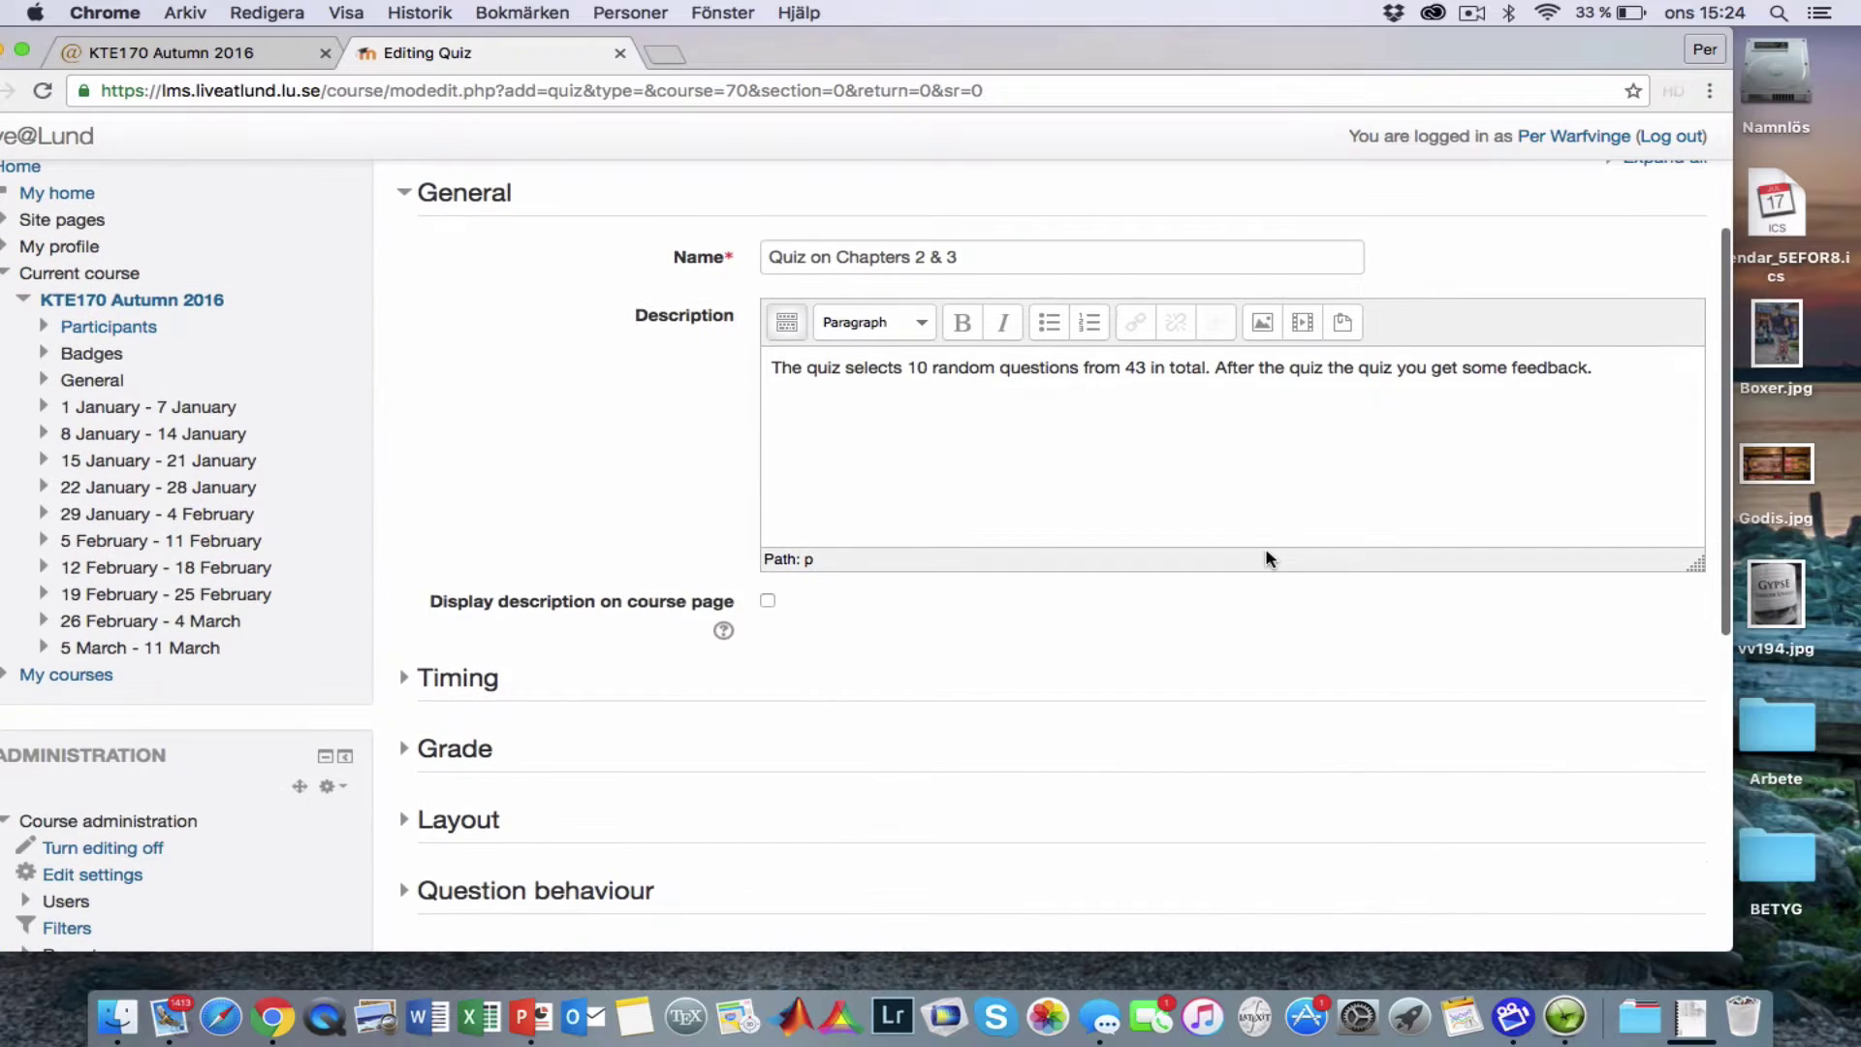
{"action": "scroll", "coordinate": [1267, 559], "scroll_direction": "down", "scroll_amount": 3}
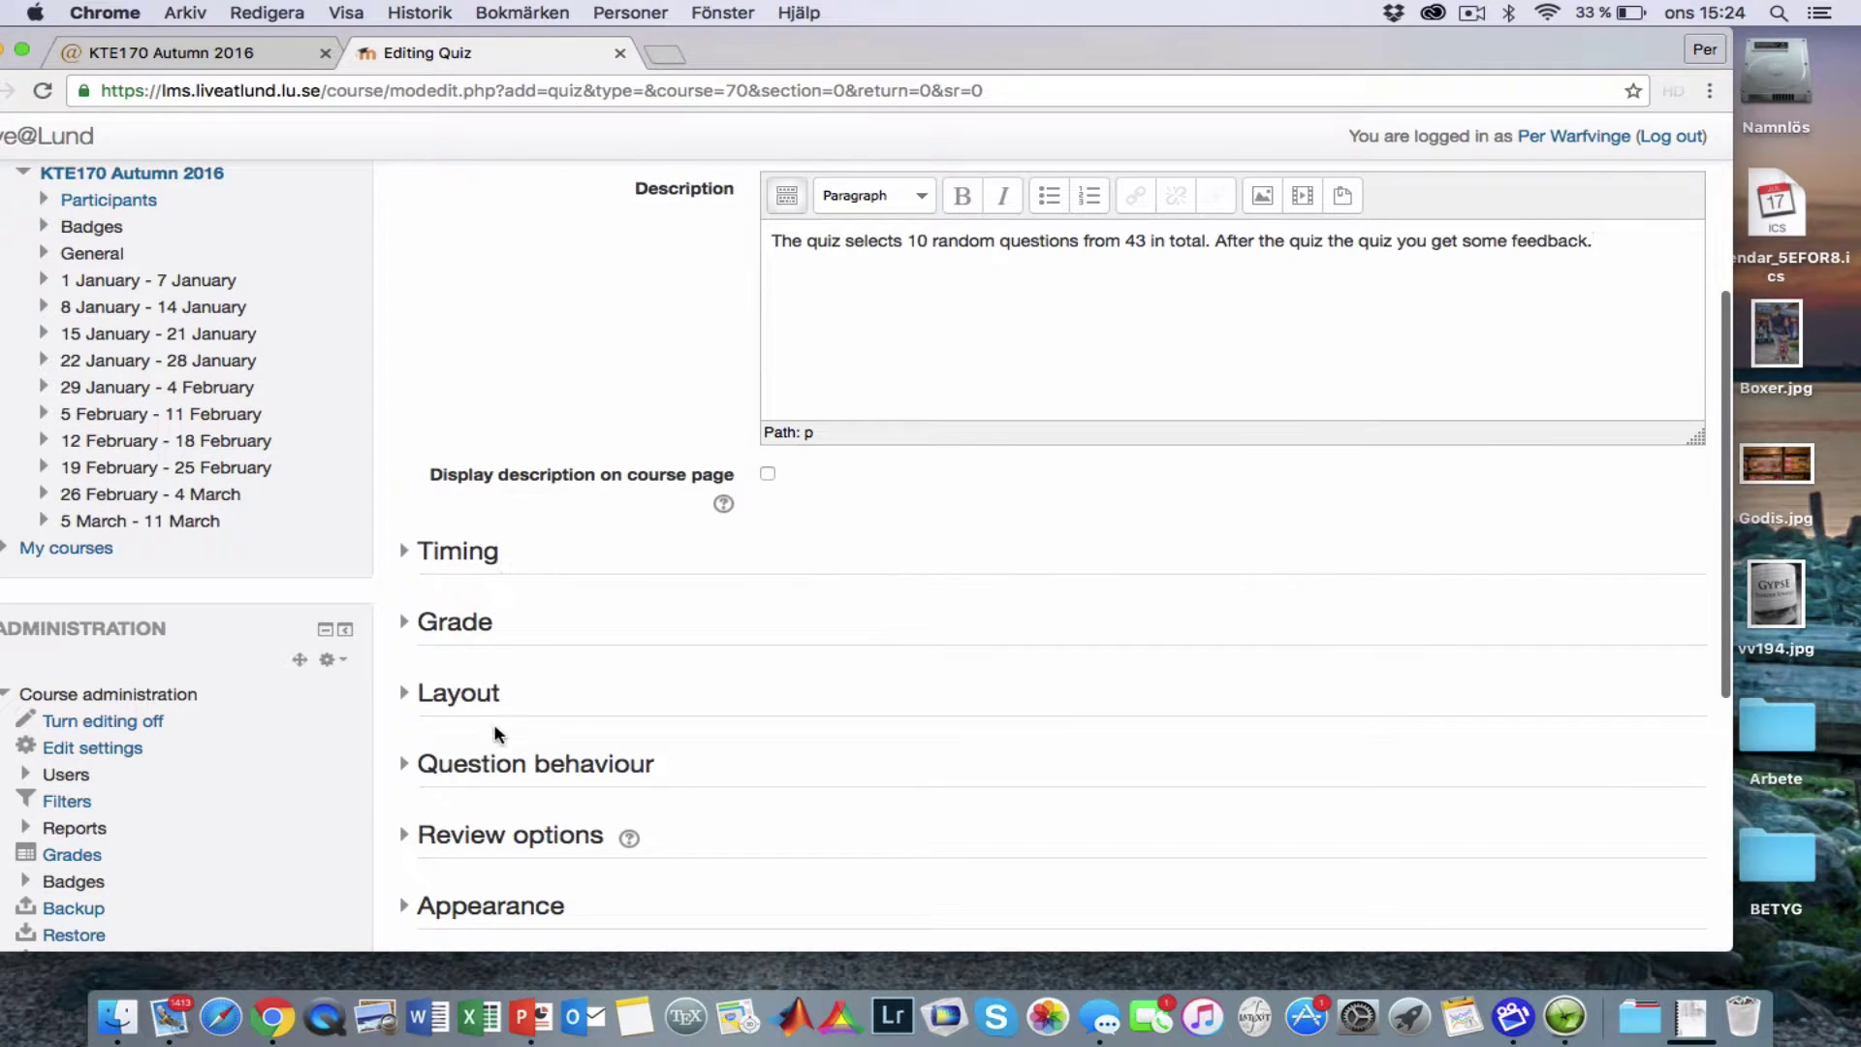
{"action": "scroll", "coordinate": [494, 727], "scroll_direction": "down", "scroll_amount": 5}
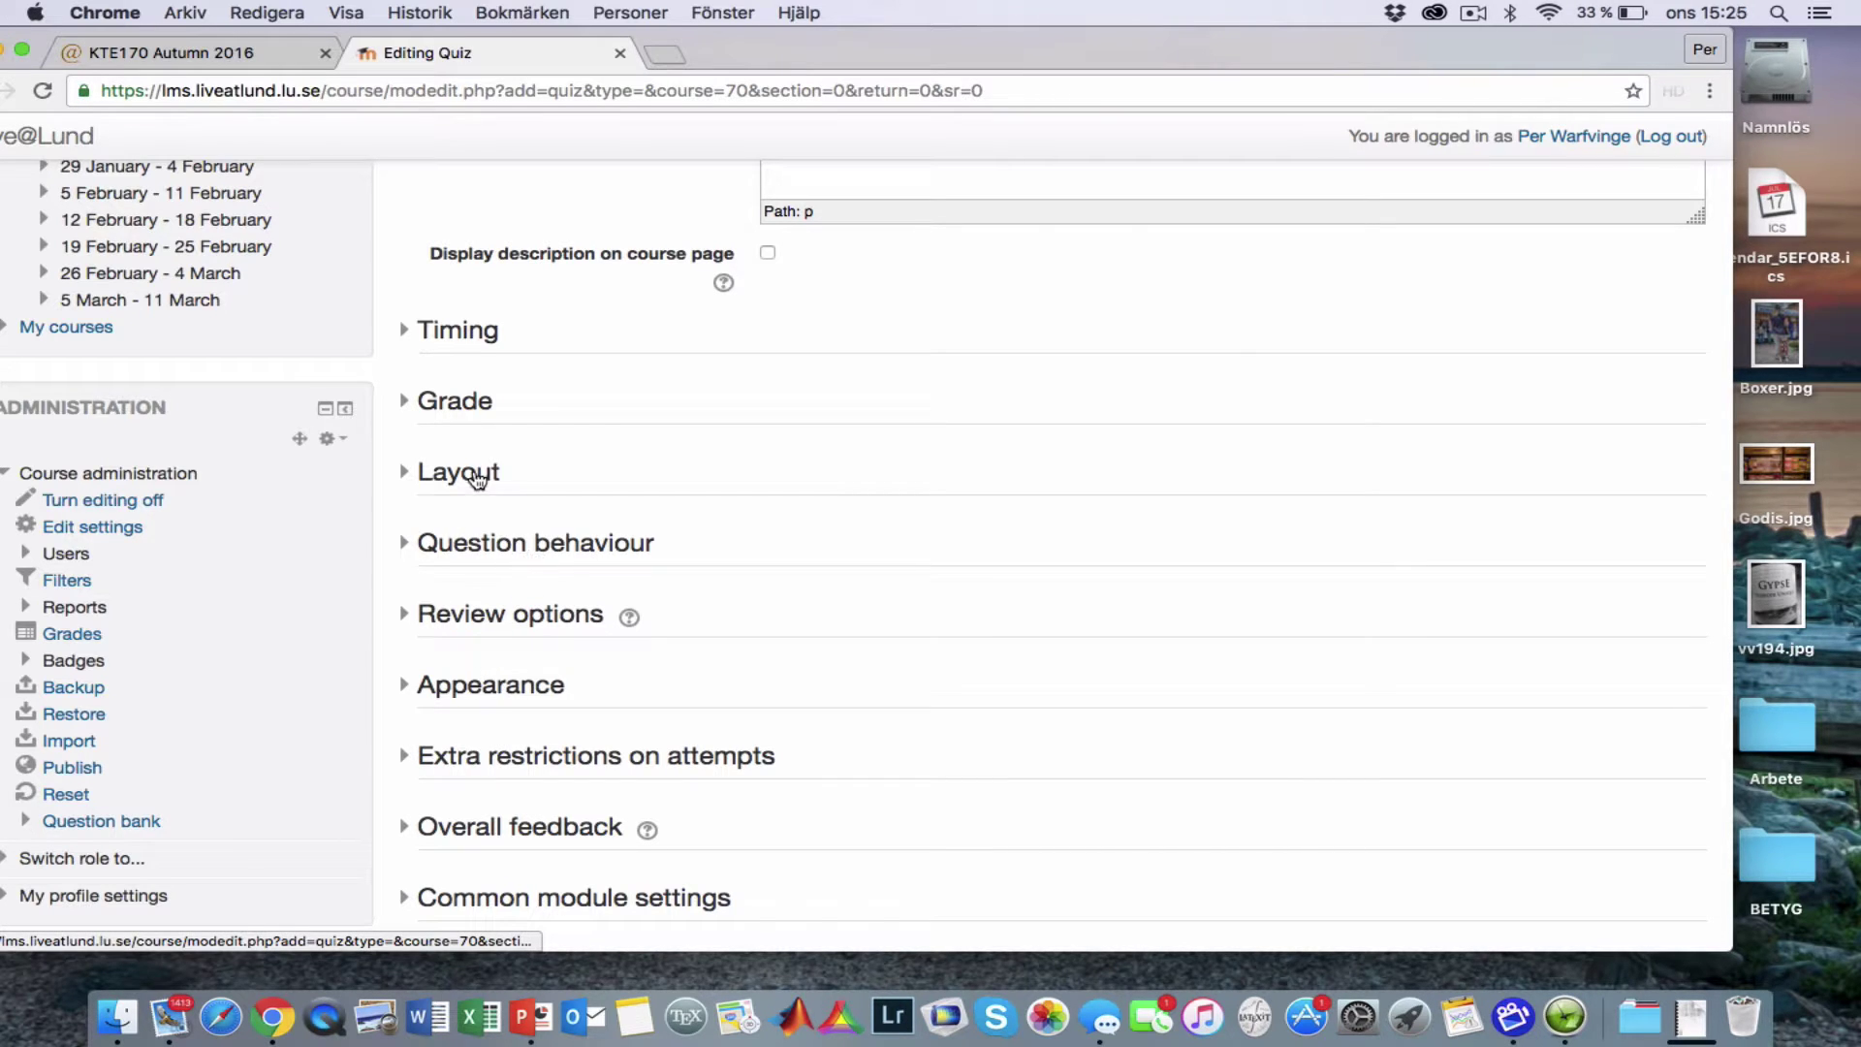
{"action": "left_click", "coordinate": [442, 333]}
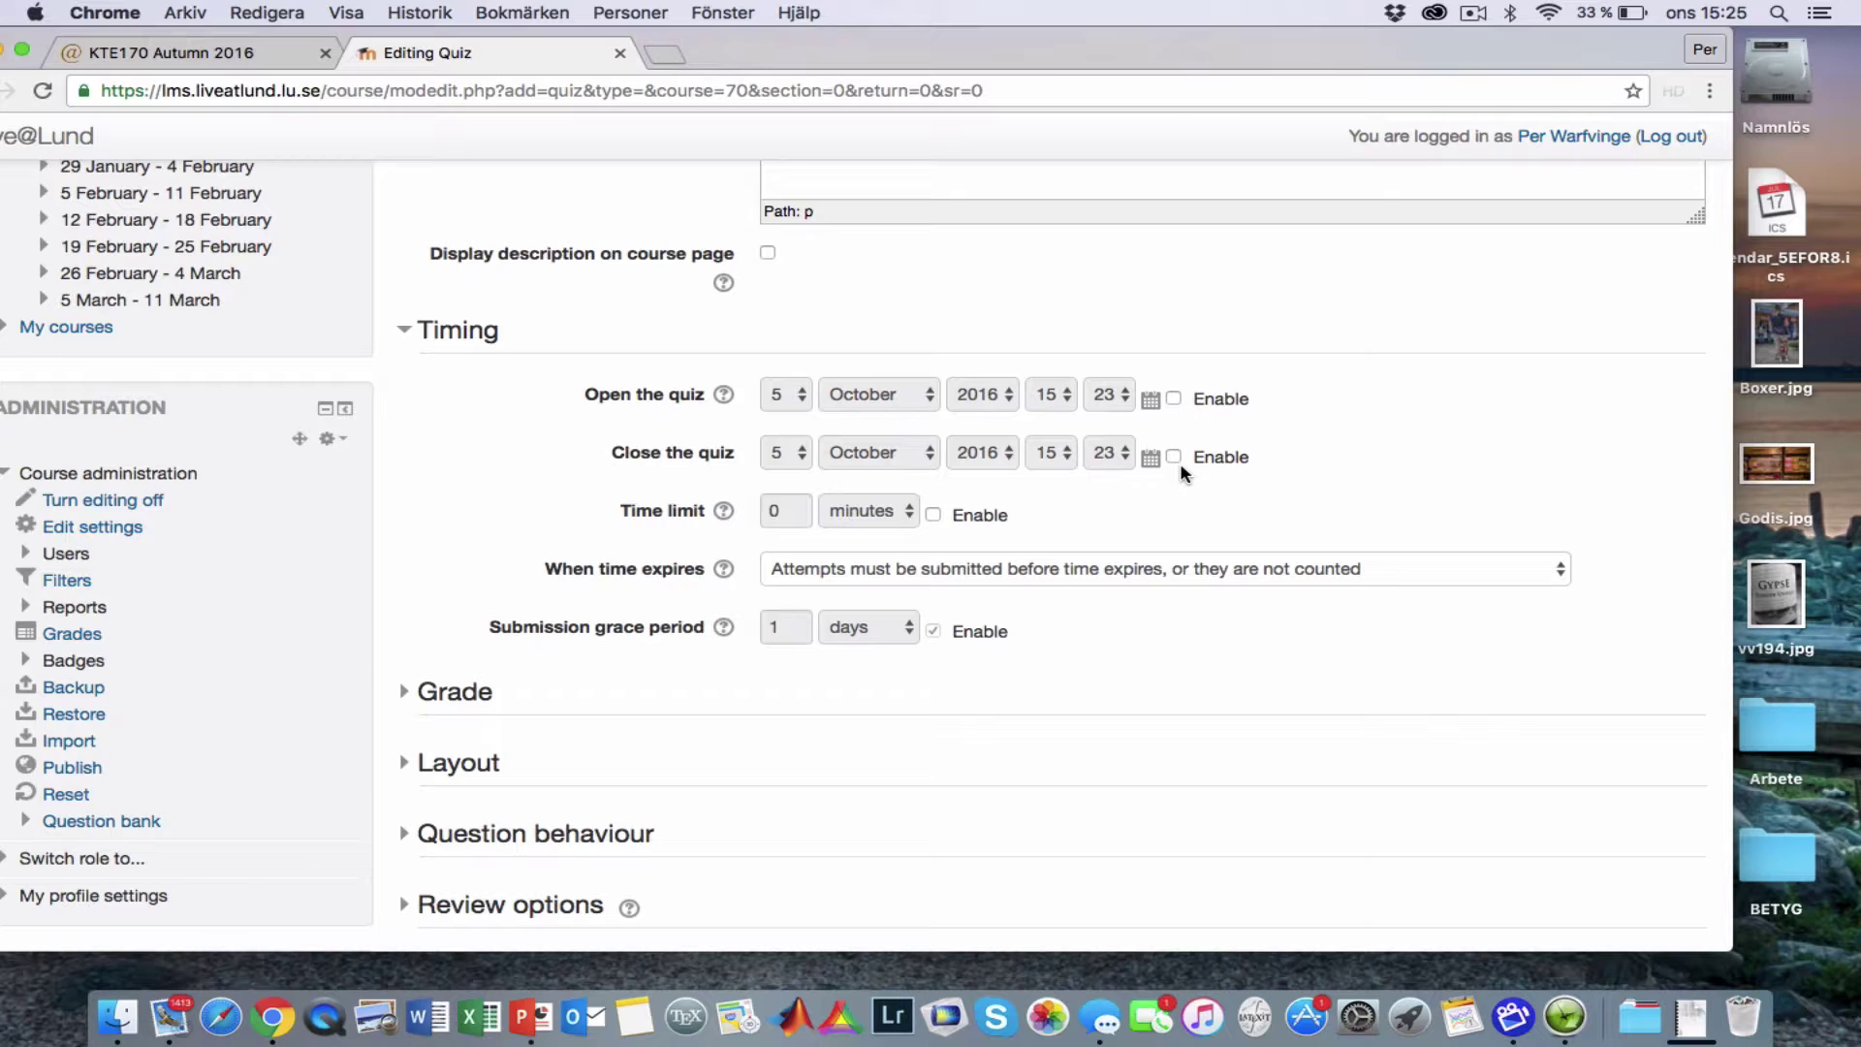
{"action": "left_click", "coordinate": [406, 331]}
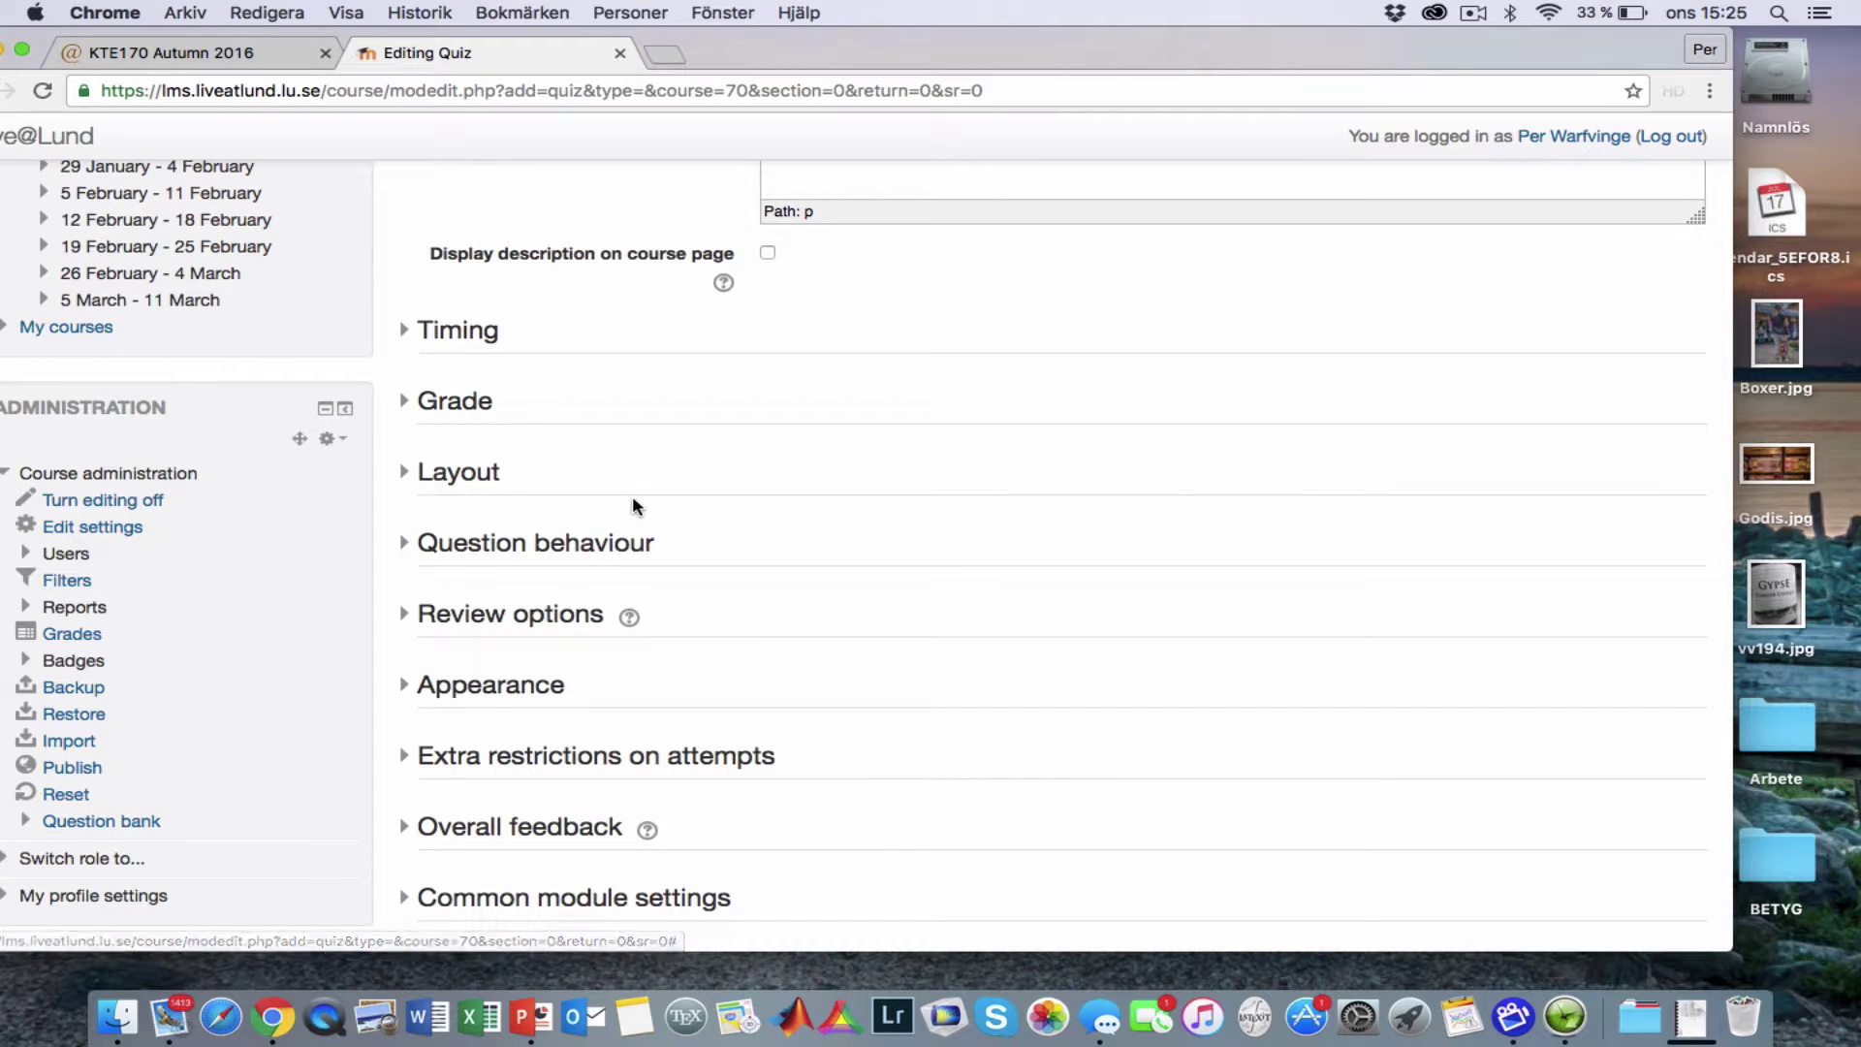
Set how the quiz questions behave to Immediate feedback, and save the quiz, returning to the course
{"action": "left_click", "coordinate": [632, 542]}
{"action": "scroll", "coordinate": [1028, 572], "scroll_direction": "down", "scroll_amount": 4}
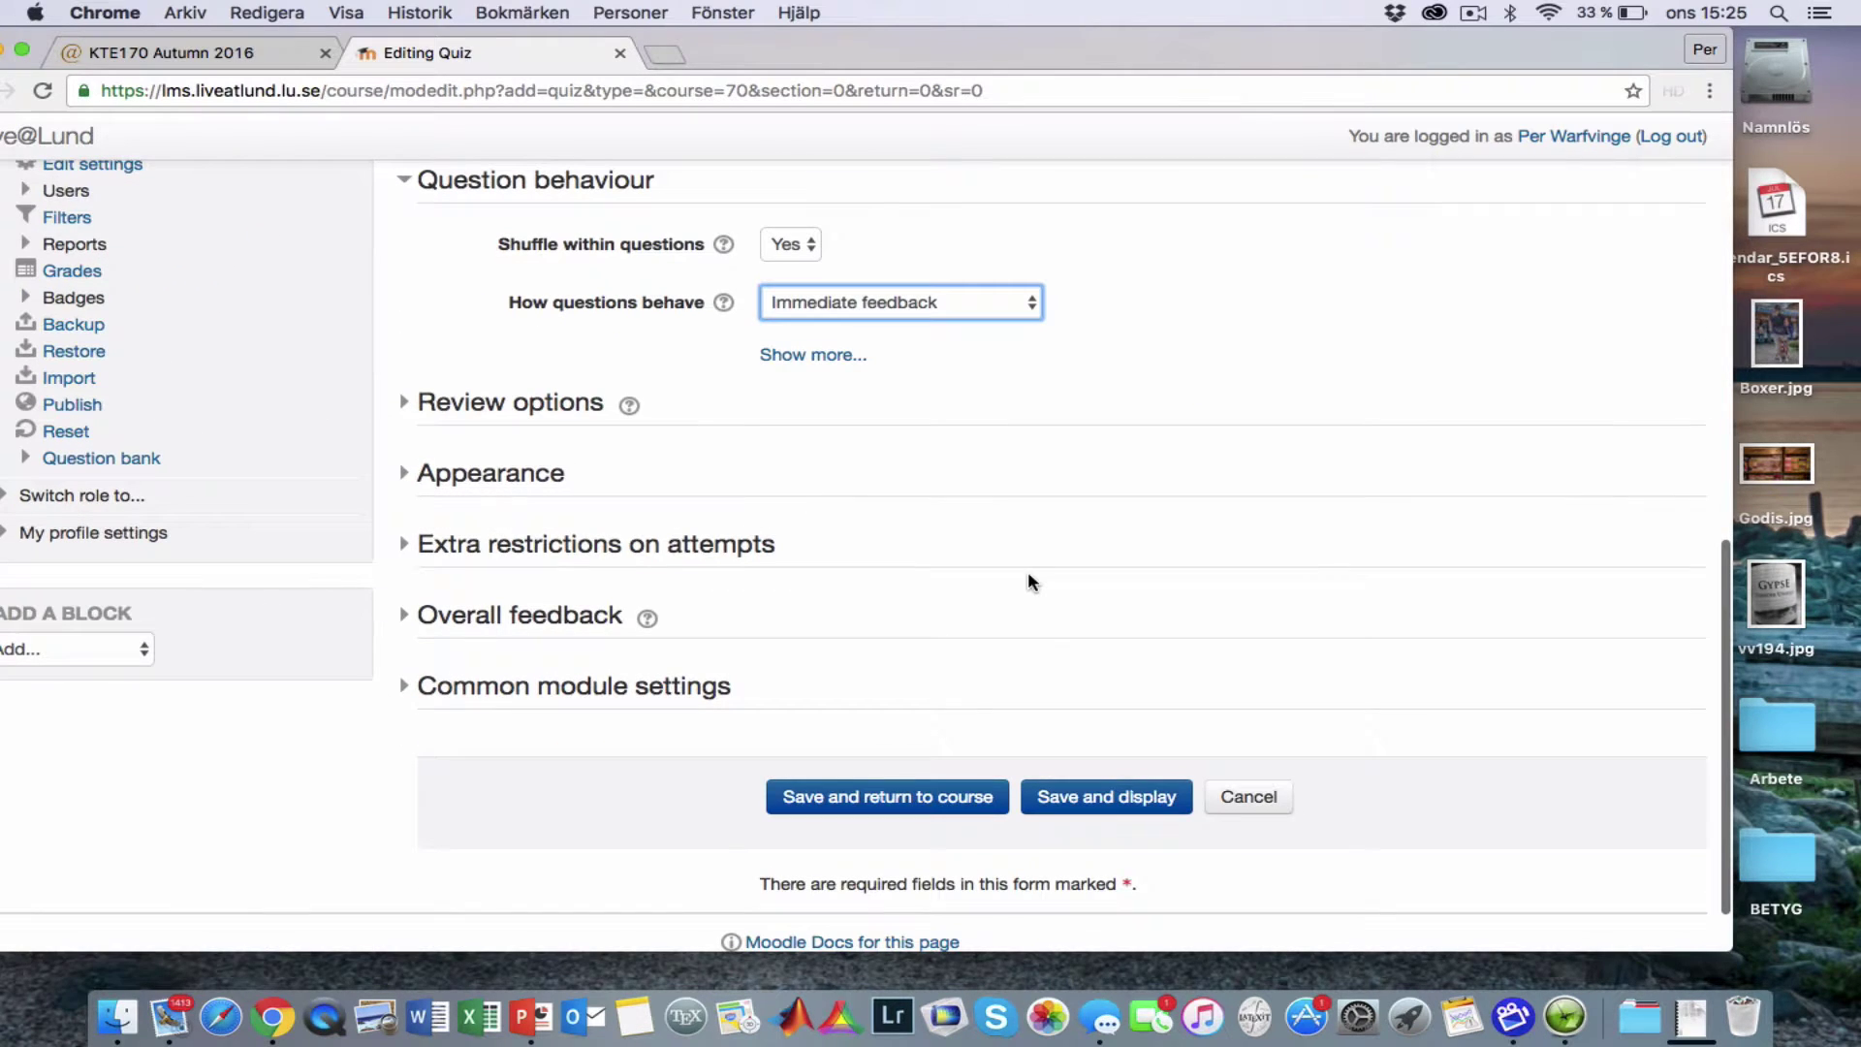
{"action": "left_click", "coordinate": [926, 798]}
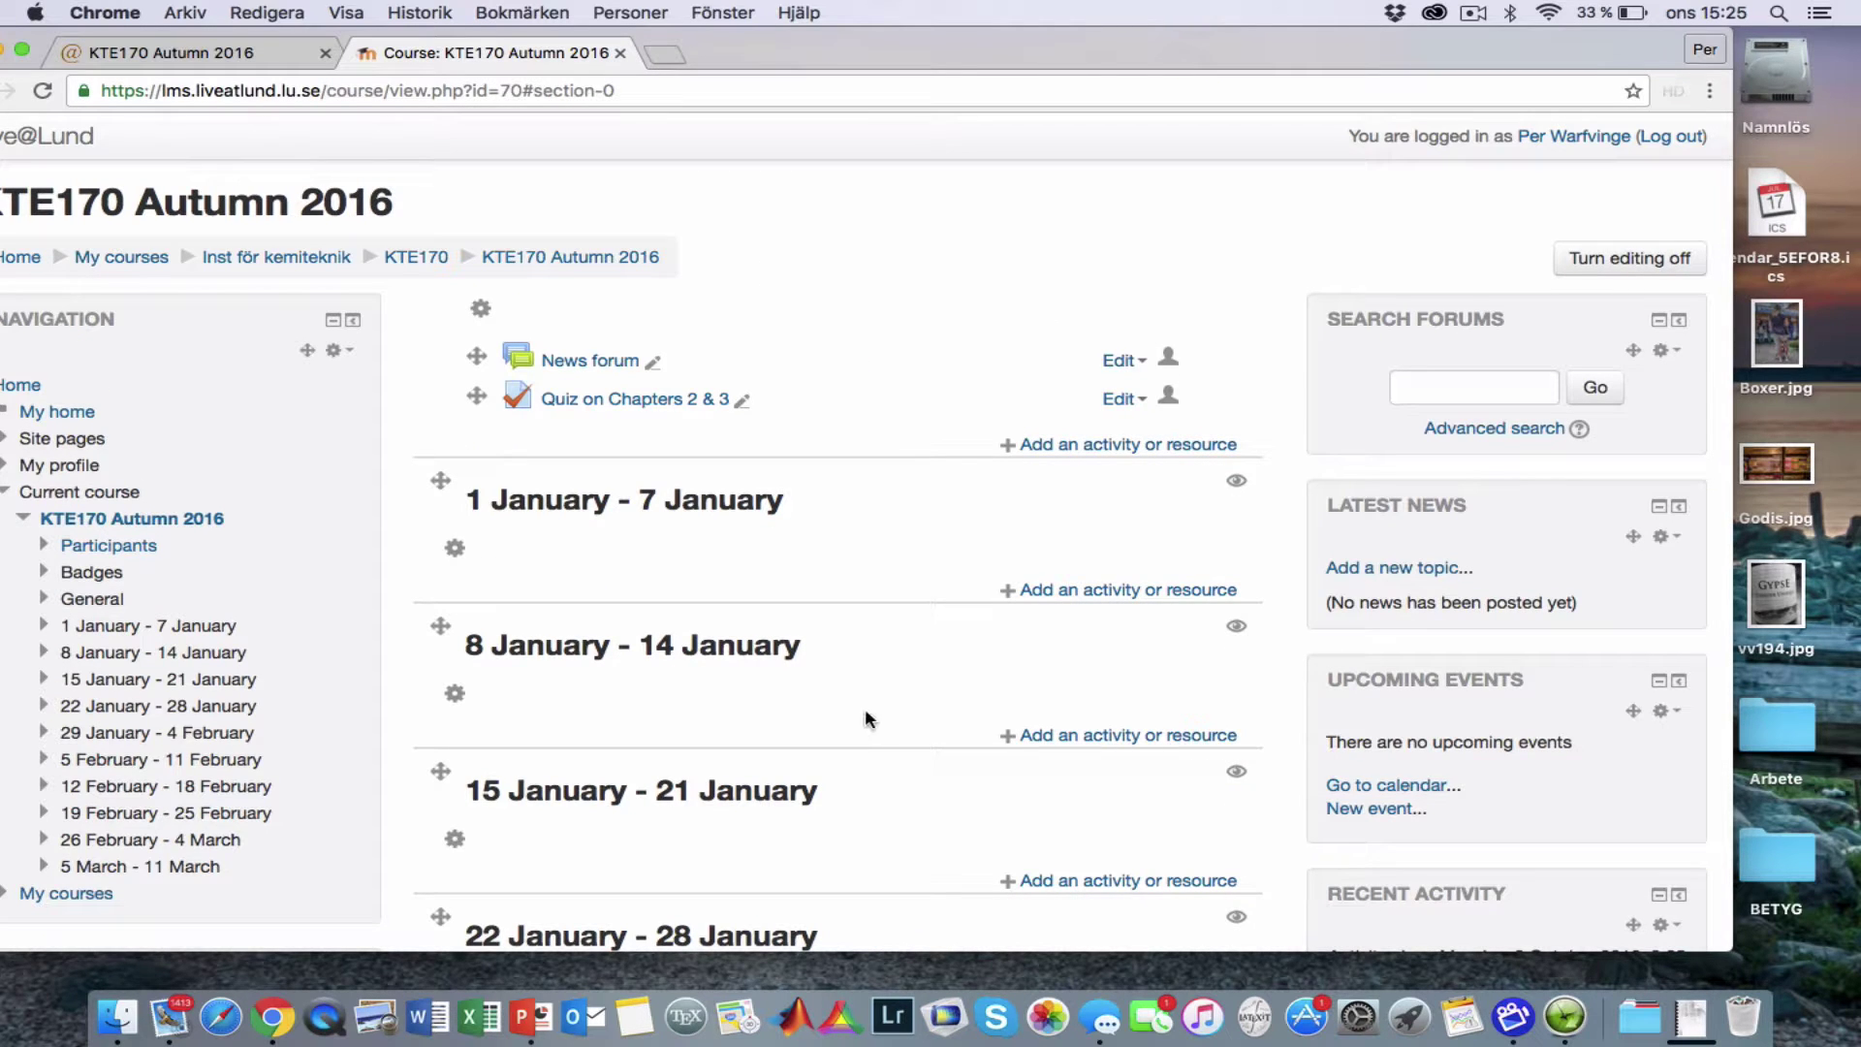
Open Quiz on Chapters 2 & 3 from the course page and start editing its questions
{"action": "left_click", "coordinate": [632, 398]}
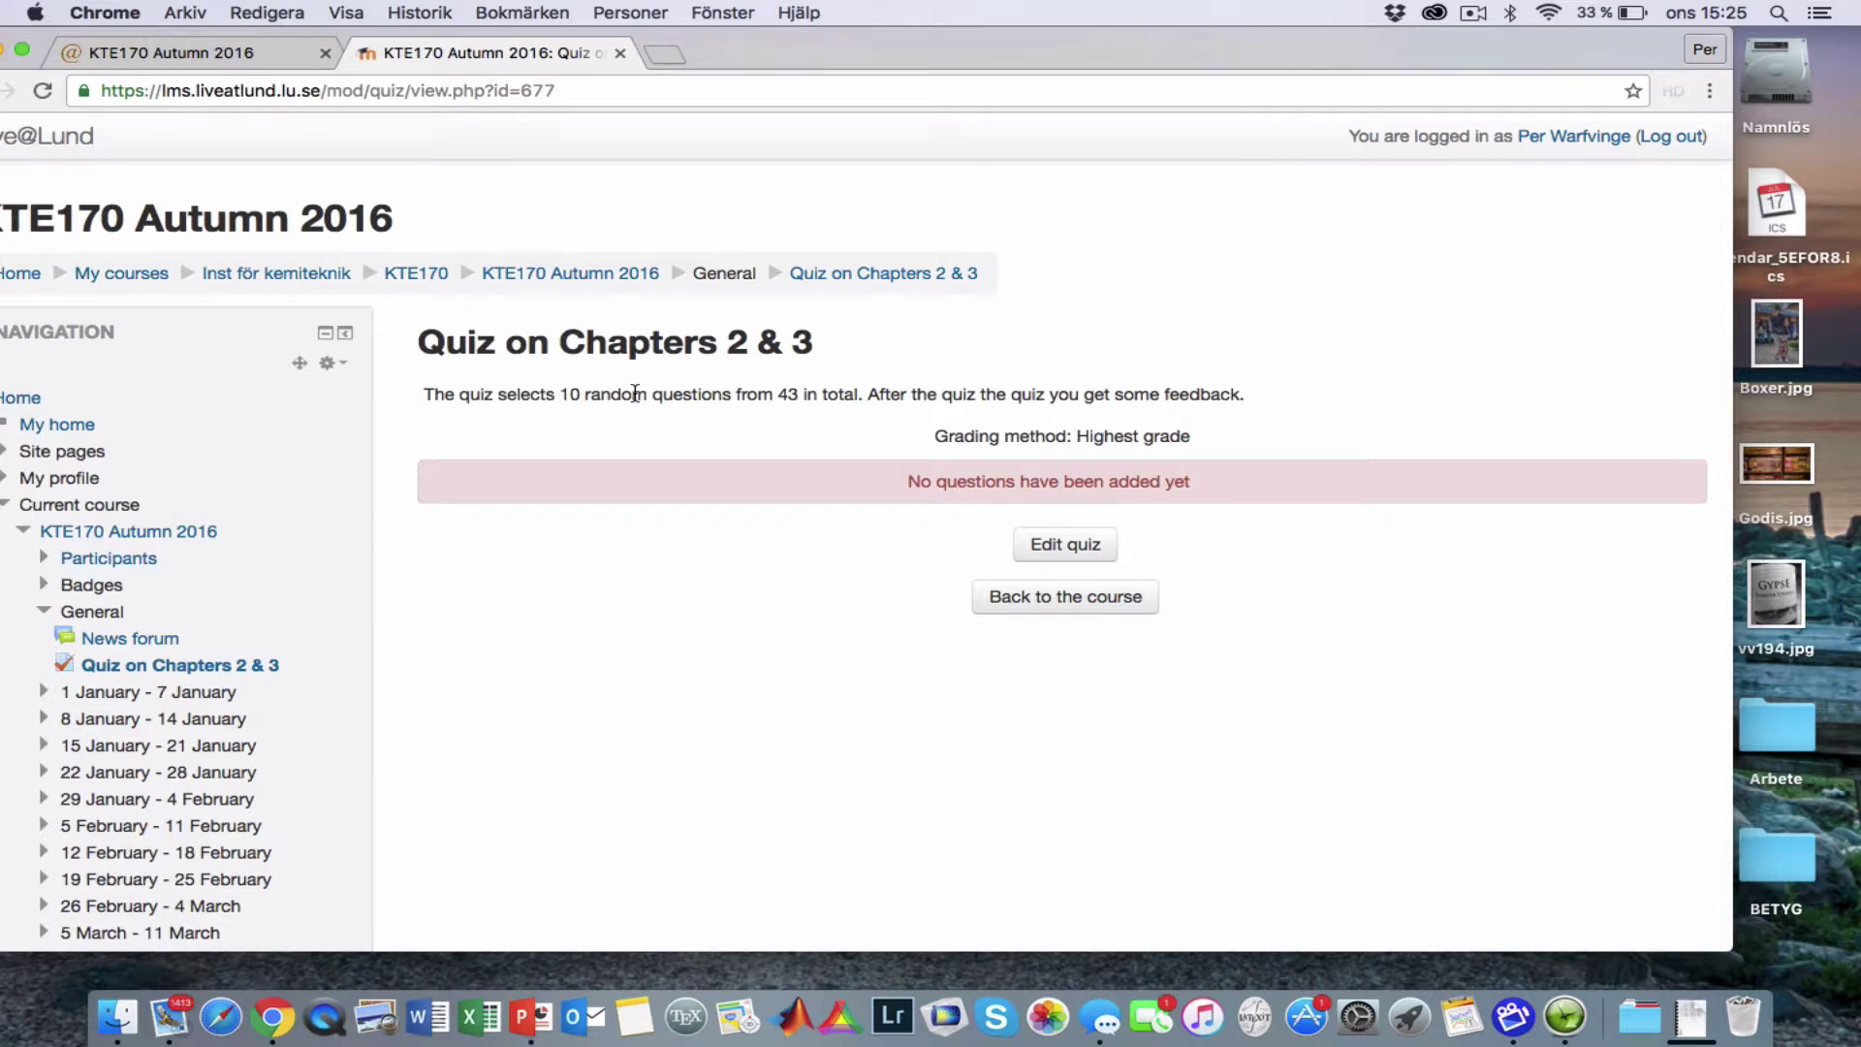
{"action": "scroll", "coordinate": [679, 485], "scroll_direction": "down", "scroll_amount": 1}
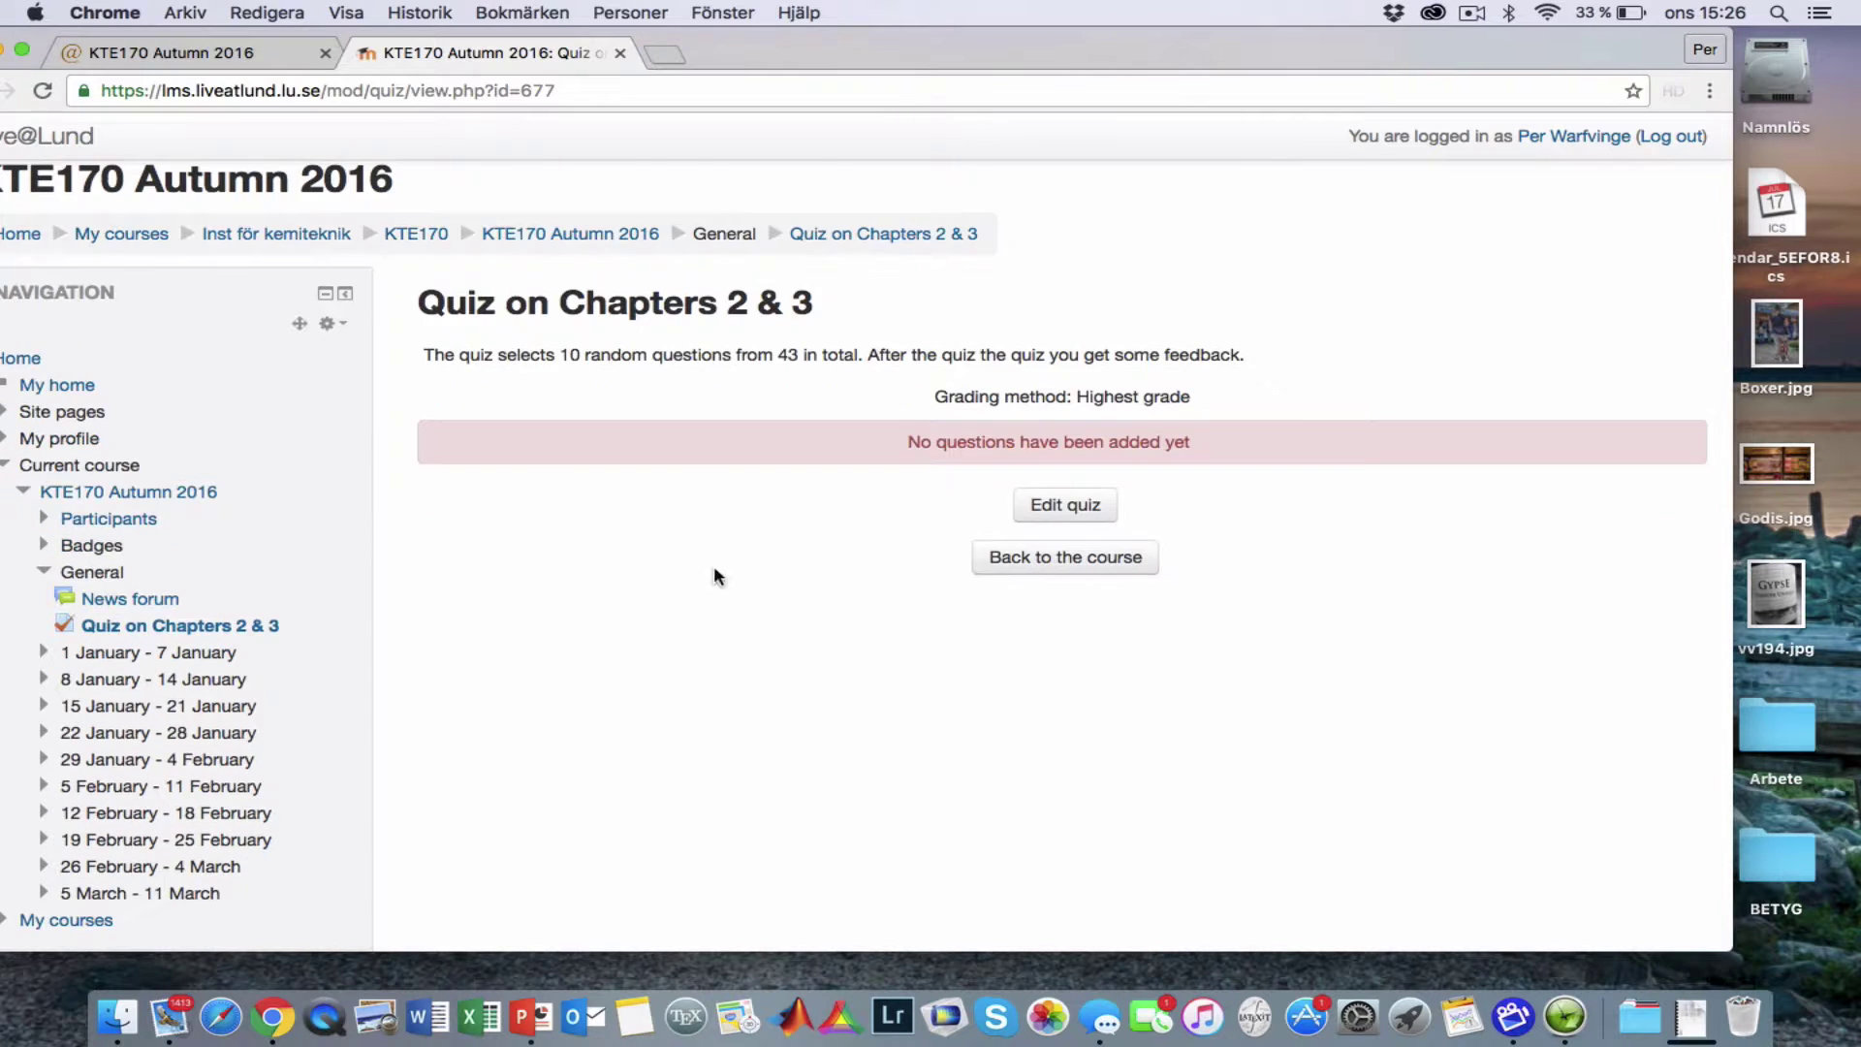
{"action": "left_click", "coordinate": [1068, 515]}
{"action": "scroll", "coordinate": [679, 542], "scroll_direction": "down", "scroll_amount": 1}
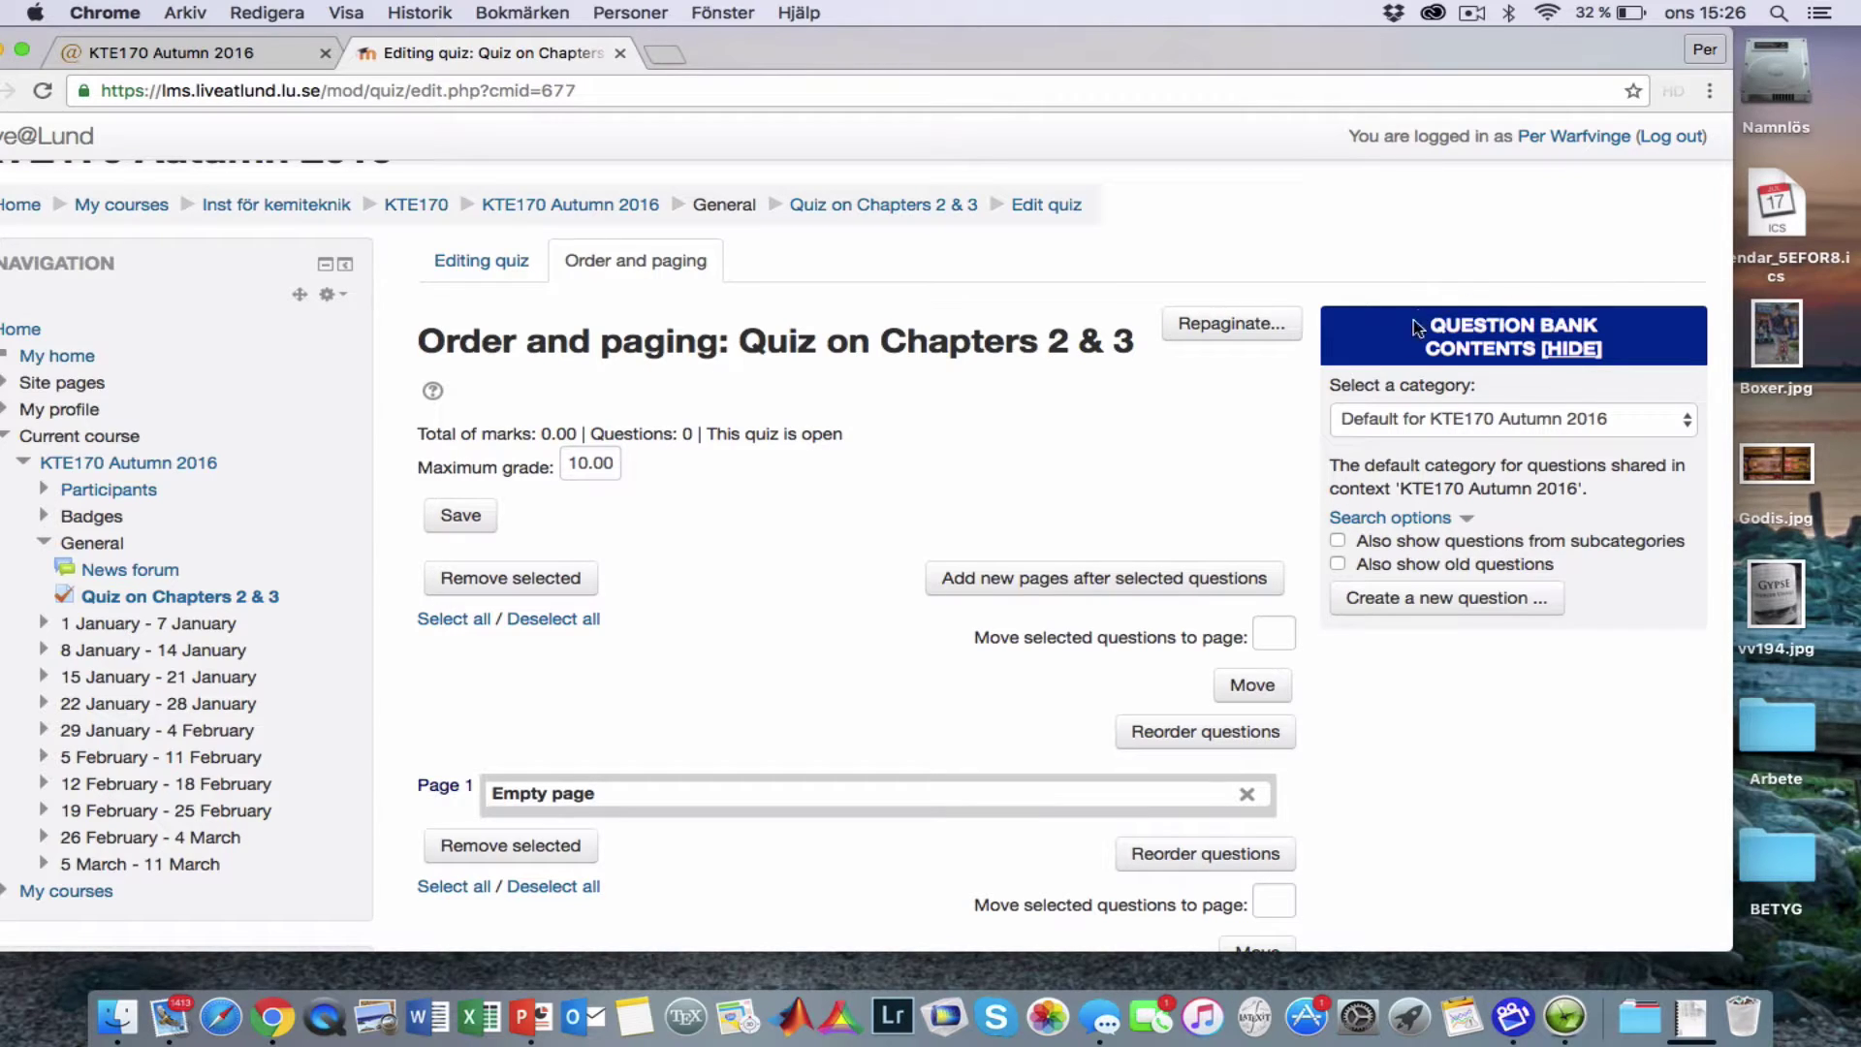
Choose the Chapter 2 and 3 category in the question bank contents and look through its questions
{"action": "left_click", "coordinate": [1587, 423]}
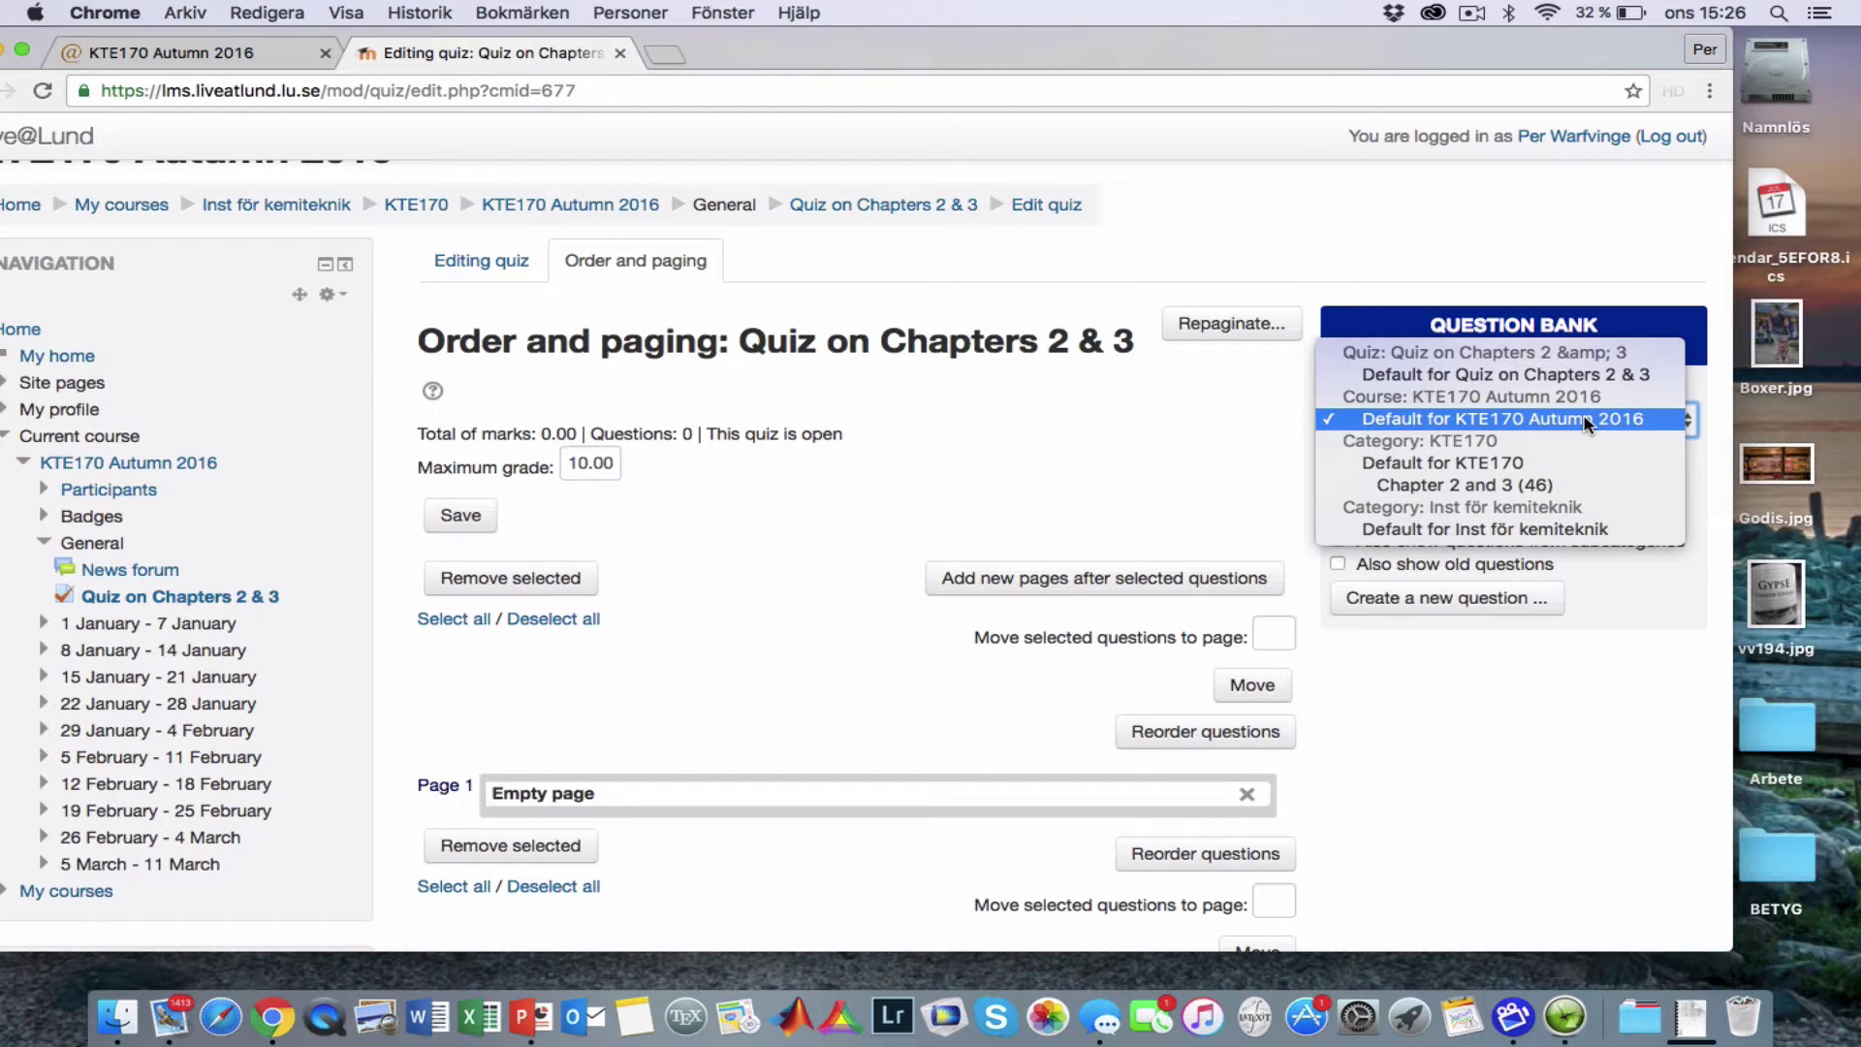
{"action": "left_click", "coordinate": [1525, 490]}
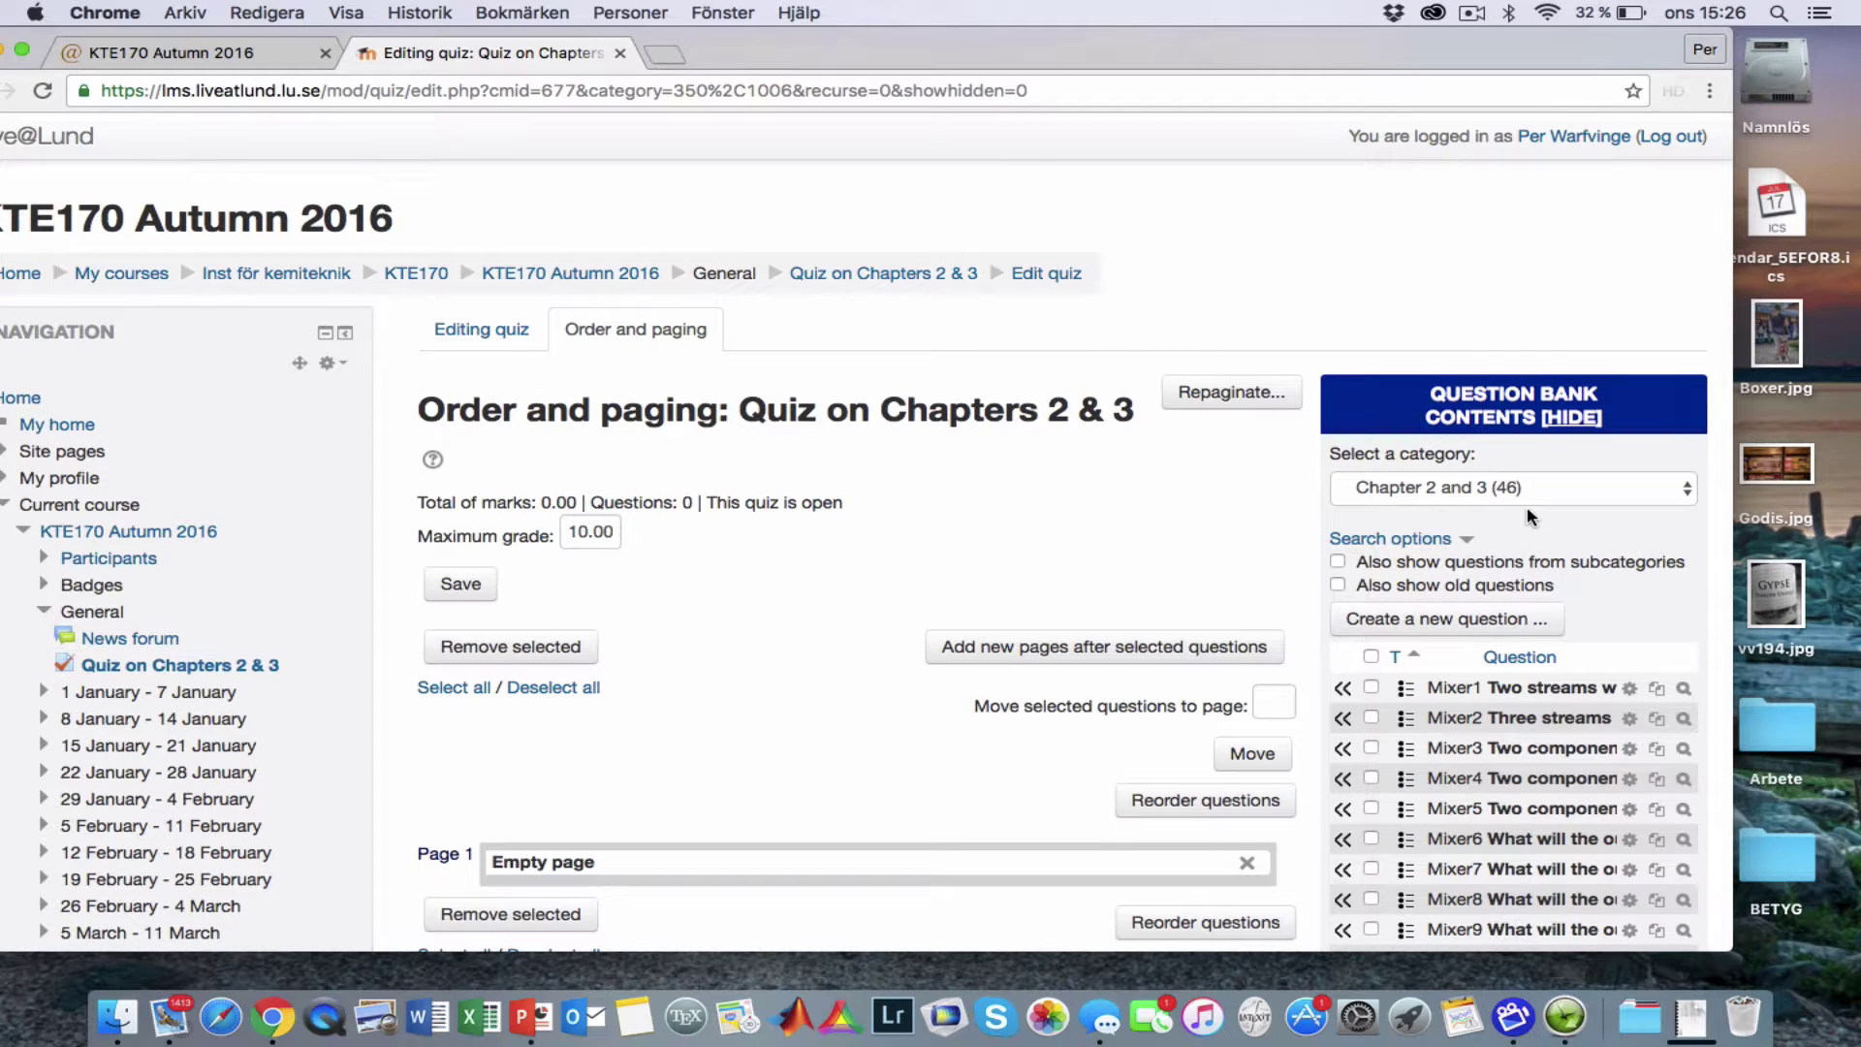
{"action": "scroll", "coordinate": [1527, 513], "scroll_direction": "down", "scroll_amount": 5}
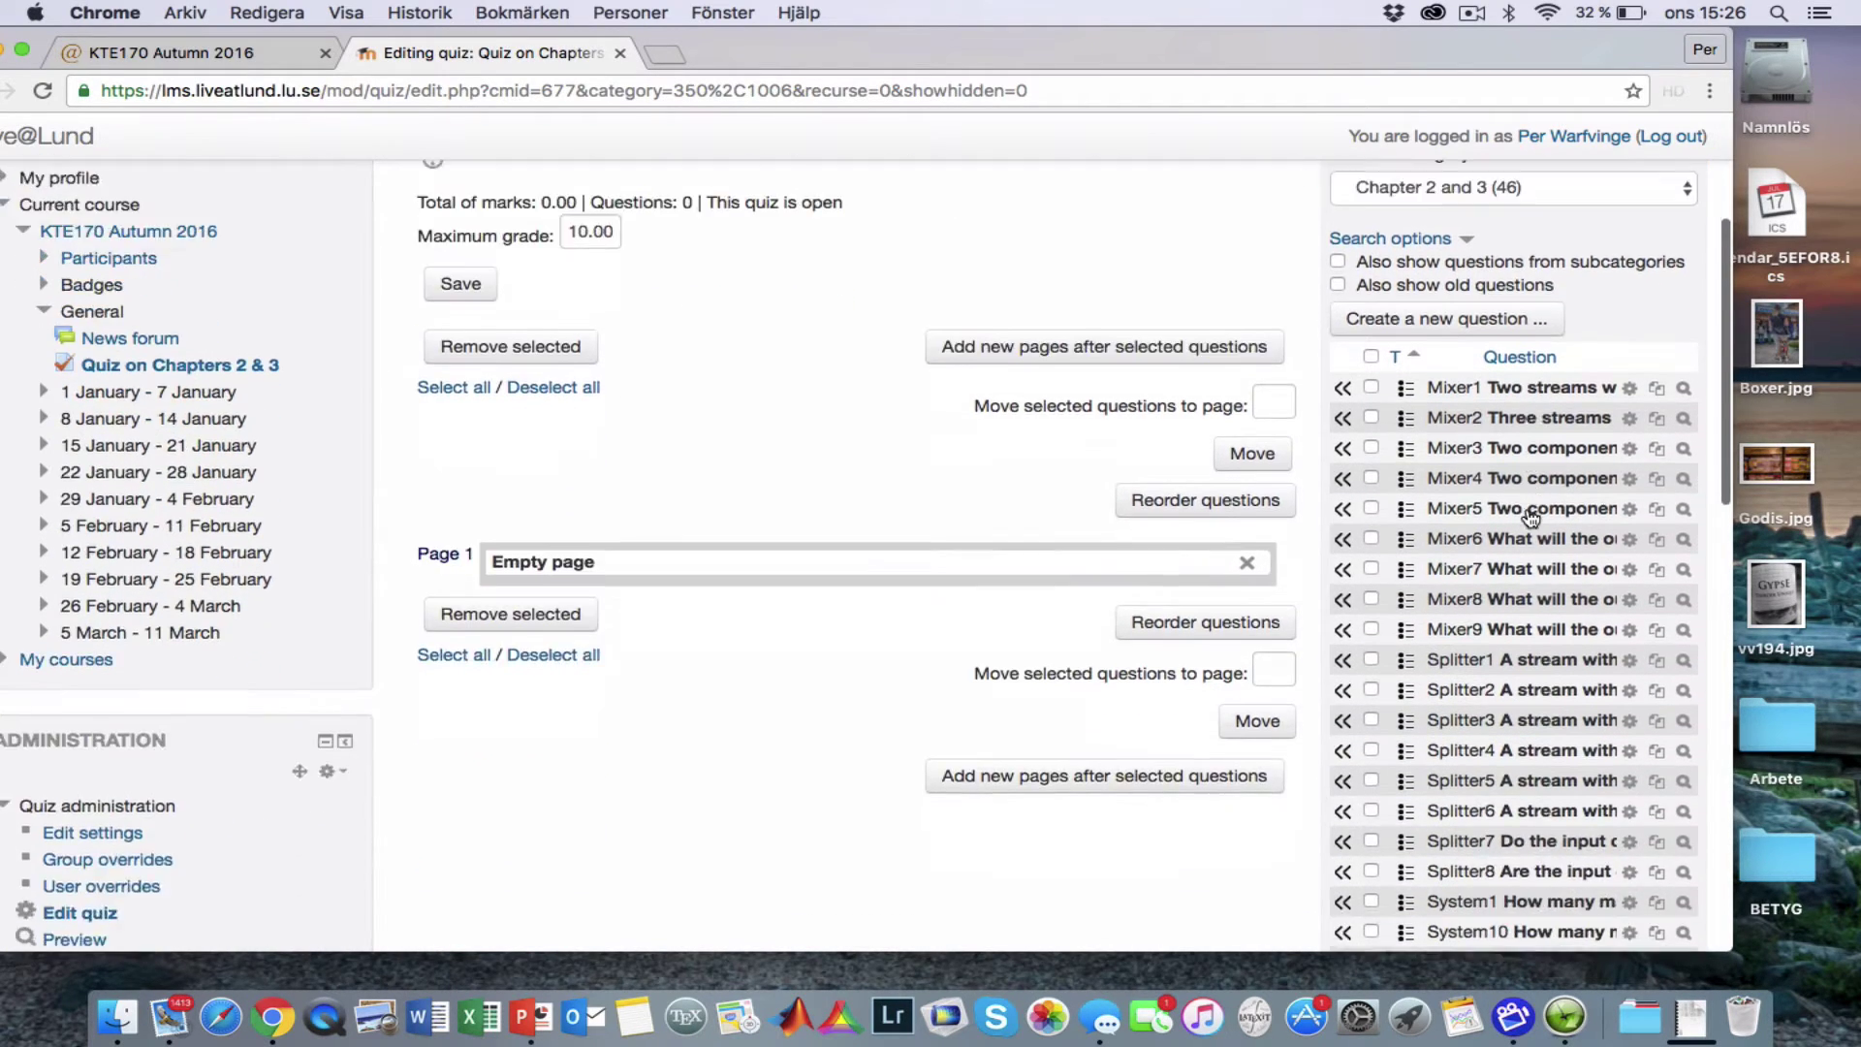
{"action": "scroll", "coordinate": [1530, 515], "scroll_direction": "down", "scroll_amount": 5}
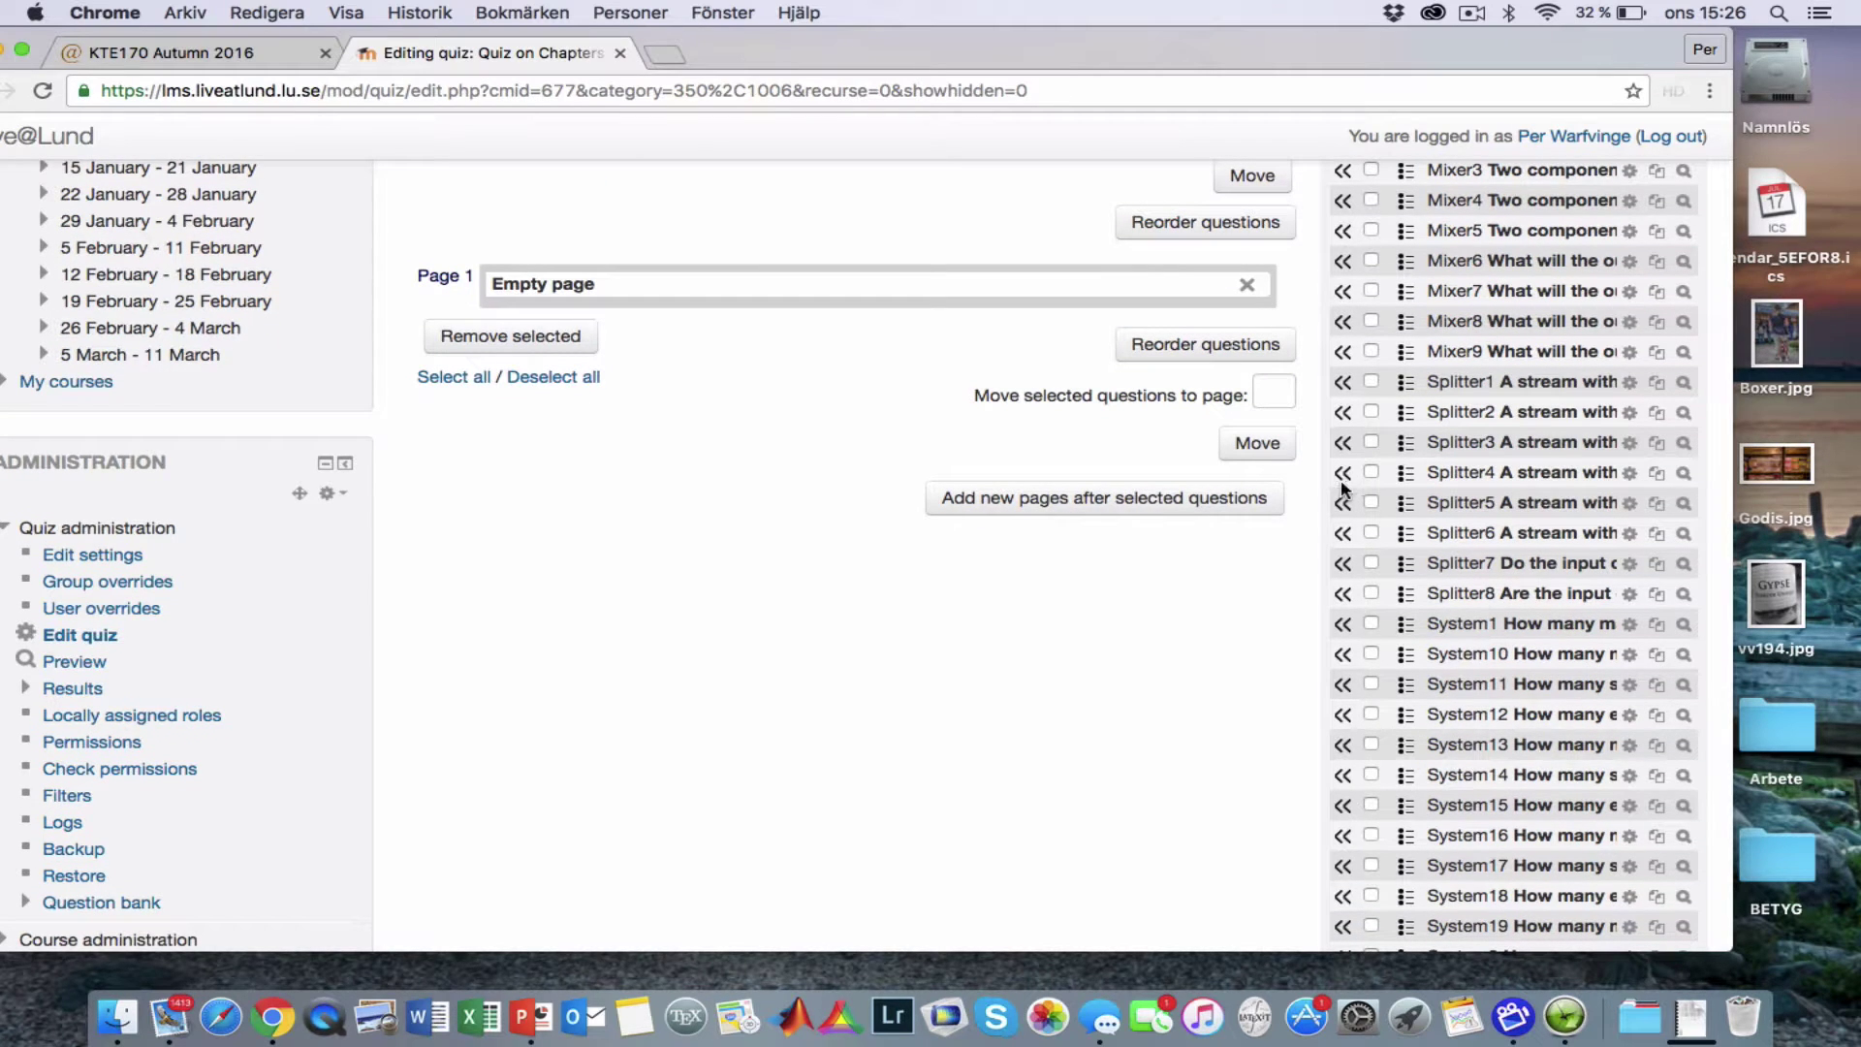
{"action": "scroll", "coordinate": [1357, 468], "scroll_direction": "up", "scroll_amount": 3}
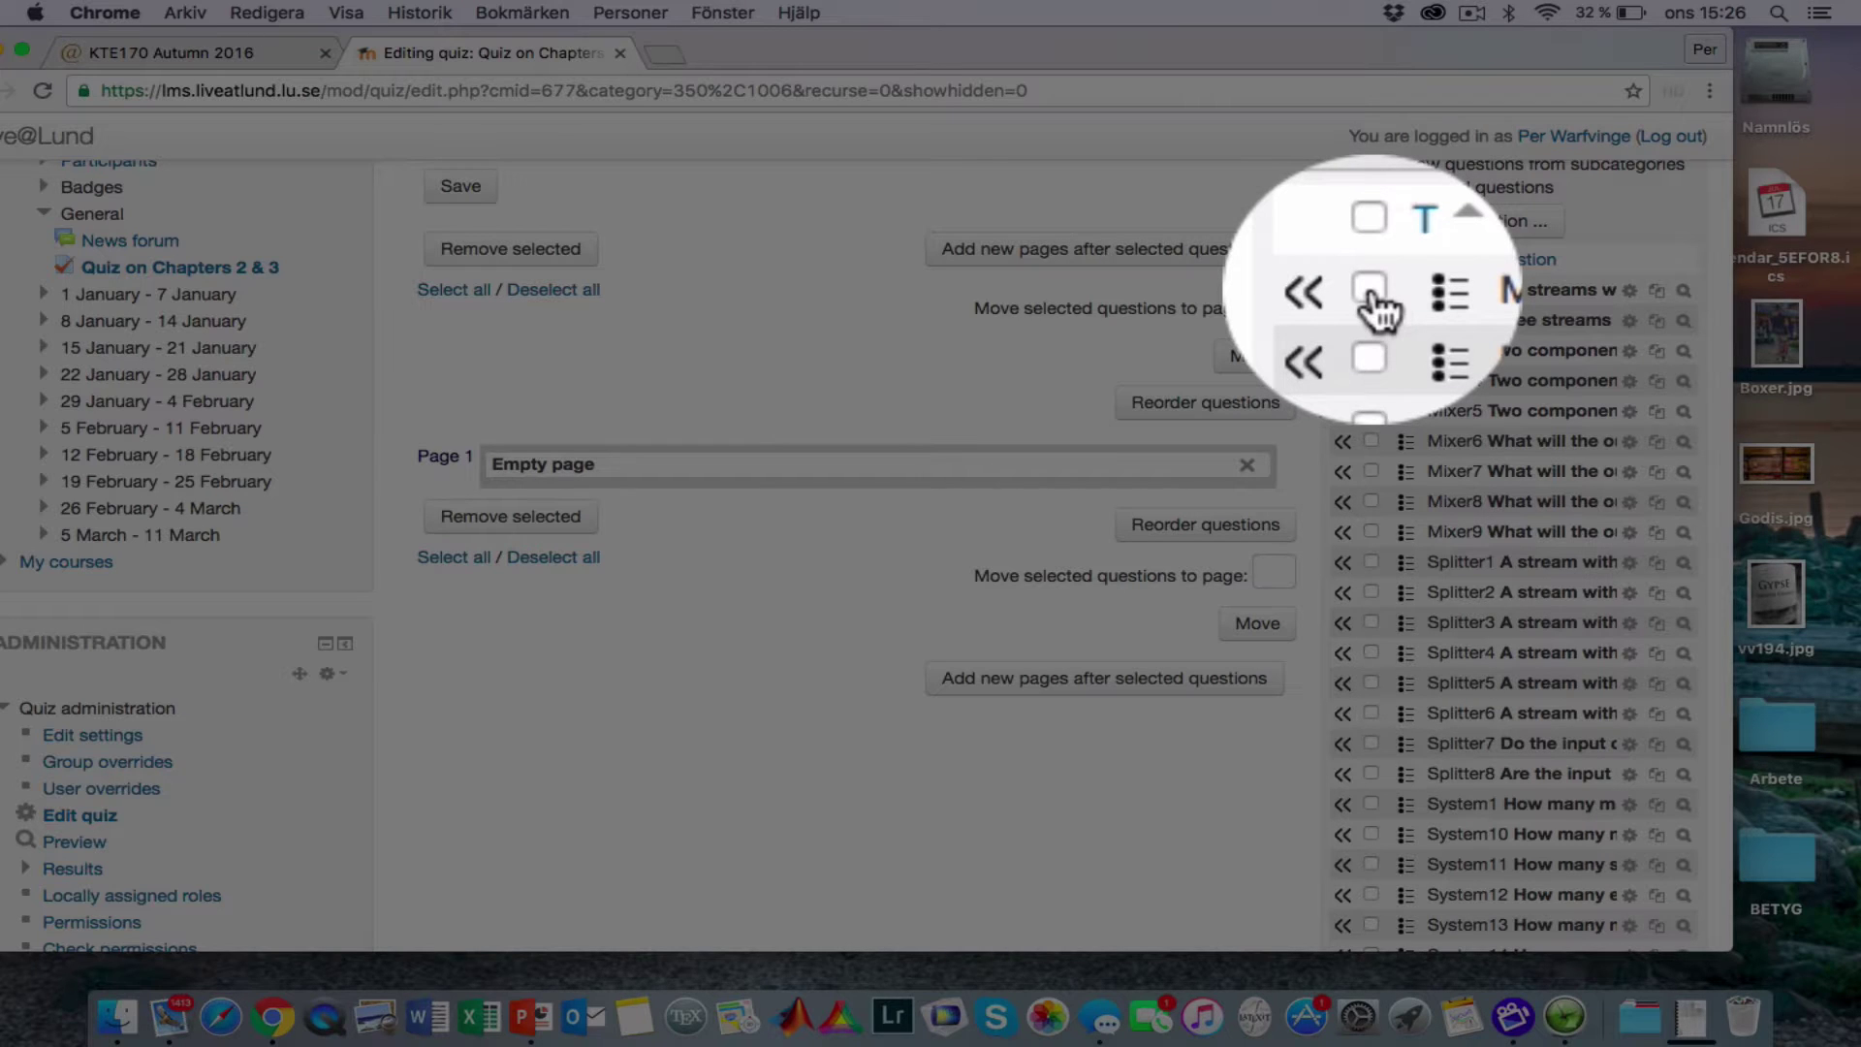
Add 10 random questions from the Chapter 2 and 3 category to the quiz, leaving individual questions unselected
{"action": "left_click", "coordinate": [1370, 290]}
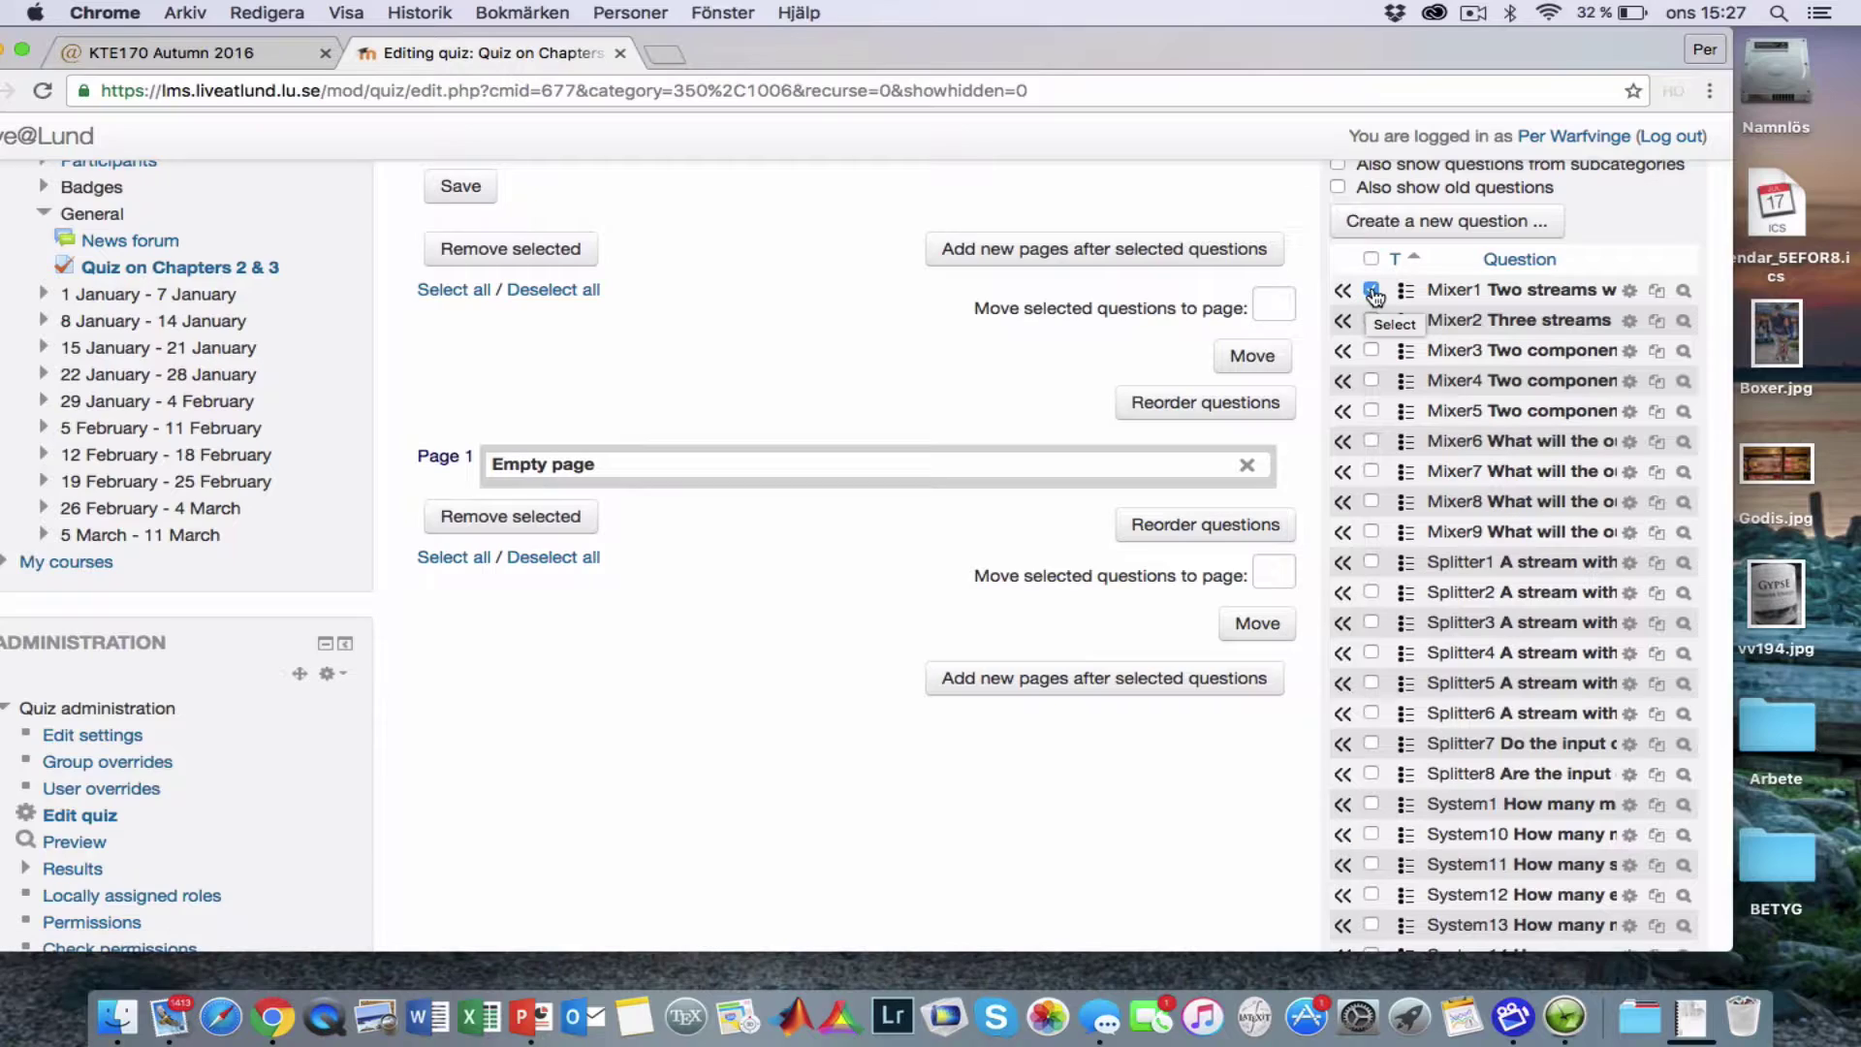
{"action": "left_click", "coordinate": [1372, 290]}
{"action": "scroll", "coordinate": [1491, 597], "scroll_direction": "down", "scroll_amount": 15}
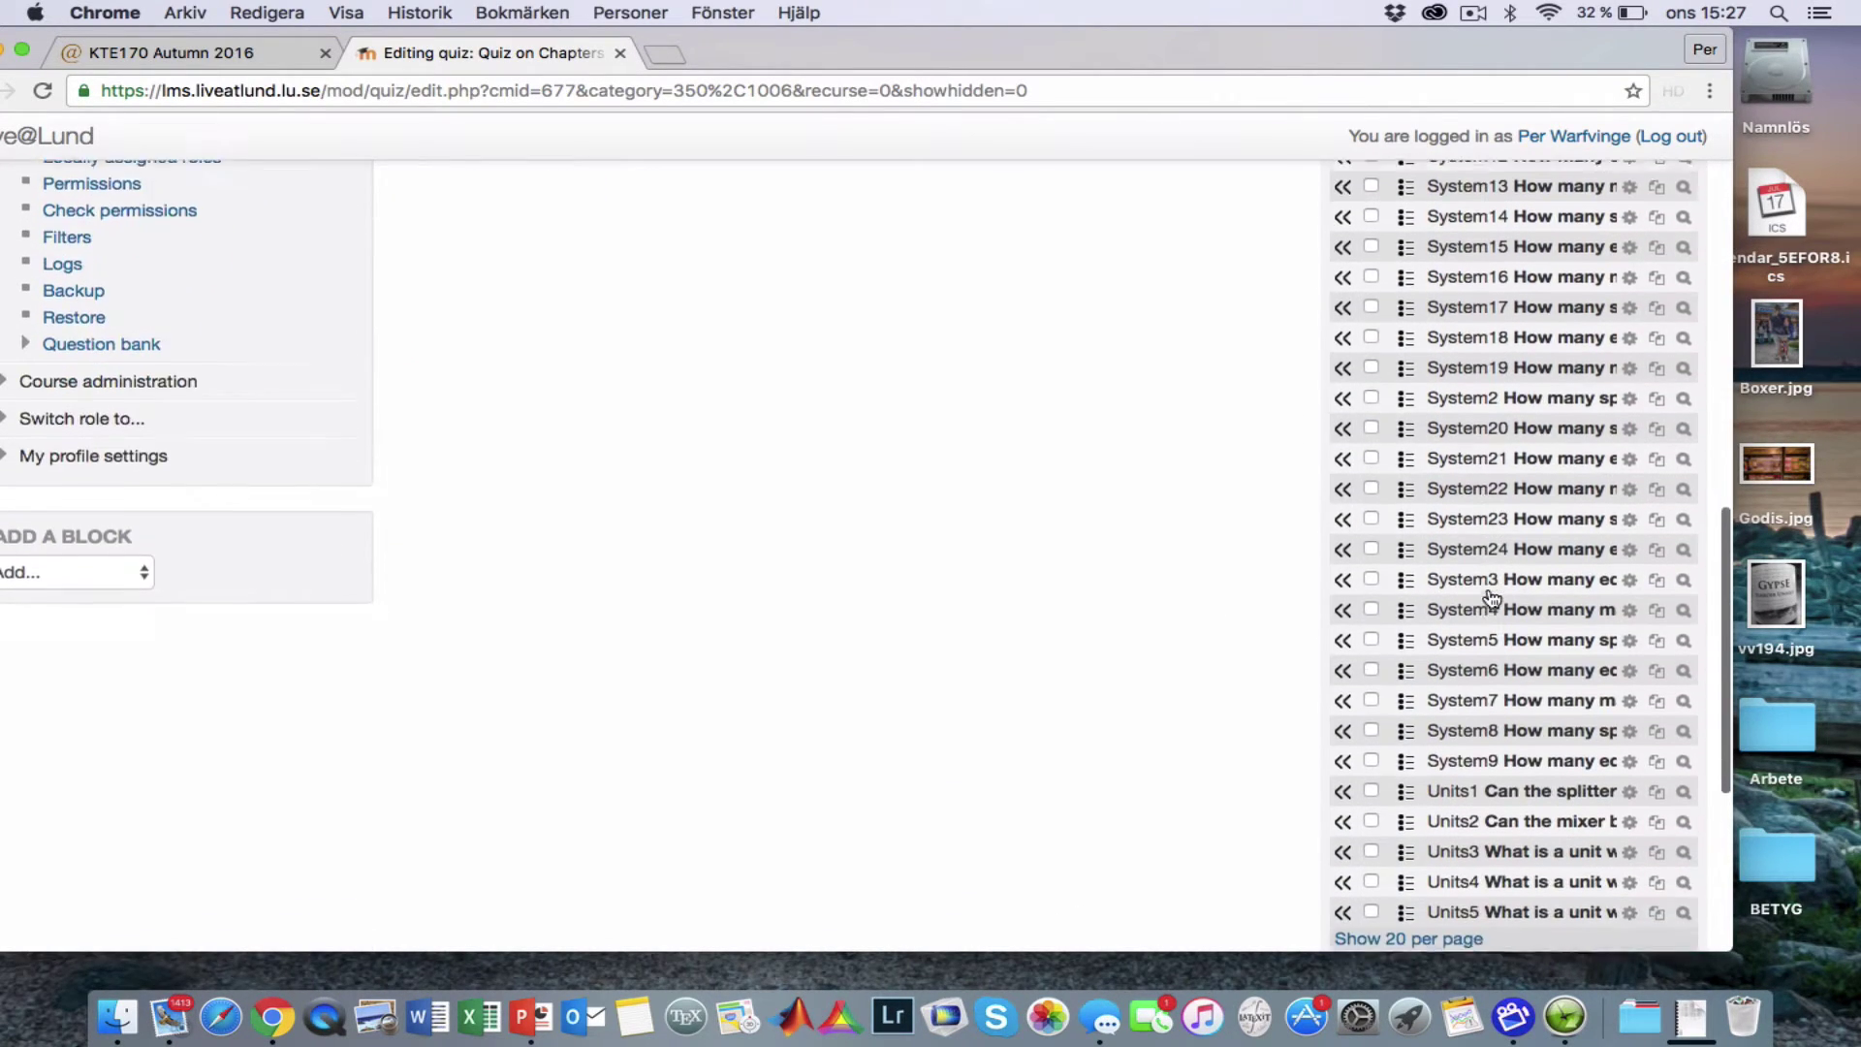
{"action": "scroll", "coordinate": [1491, 596], "scroll_direction": "down", "scroll_amount": 9}
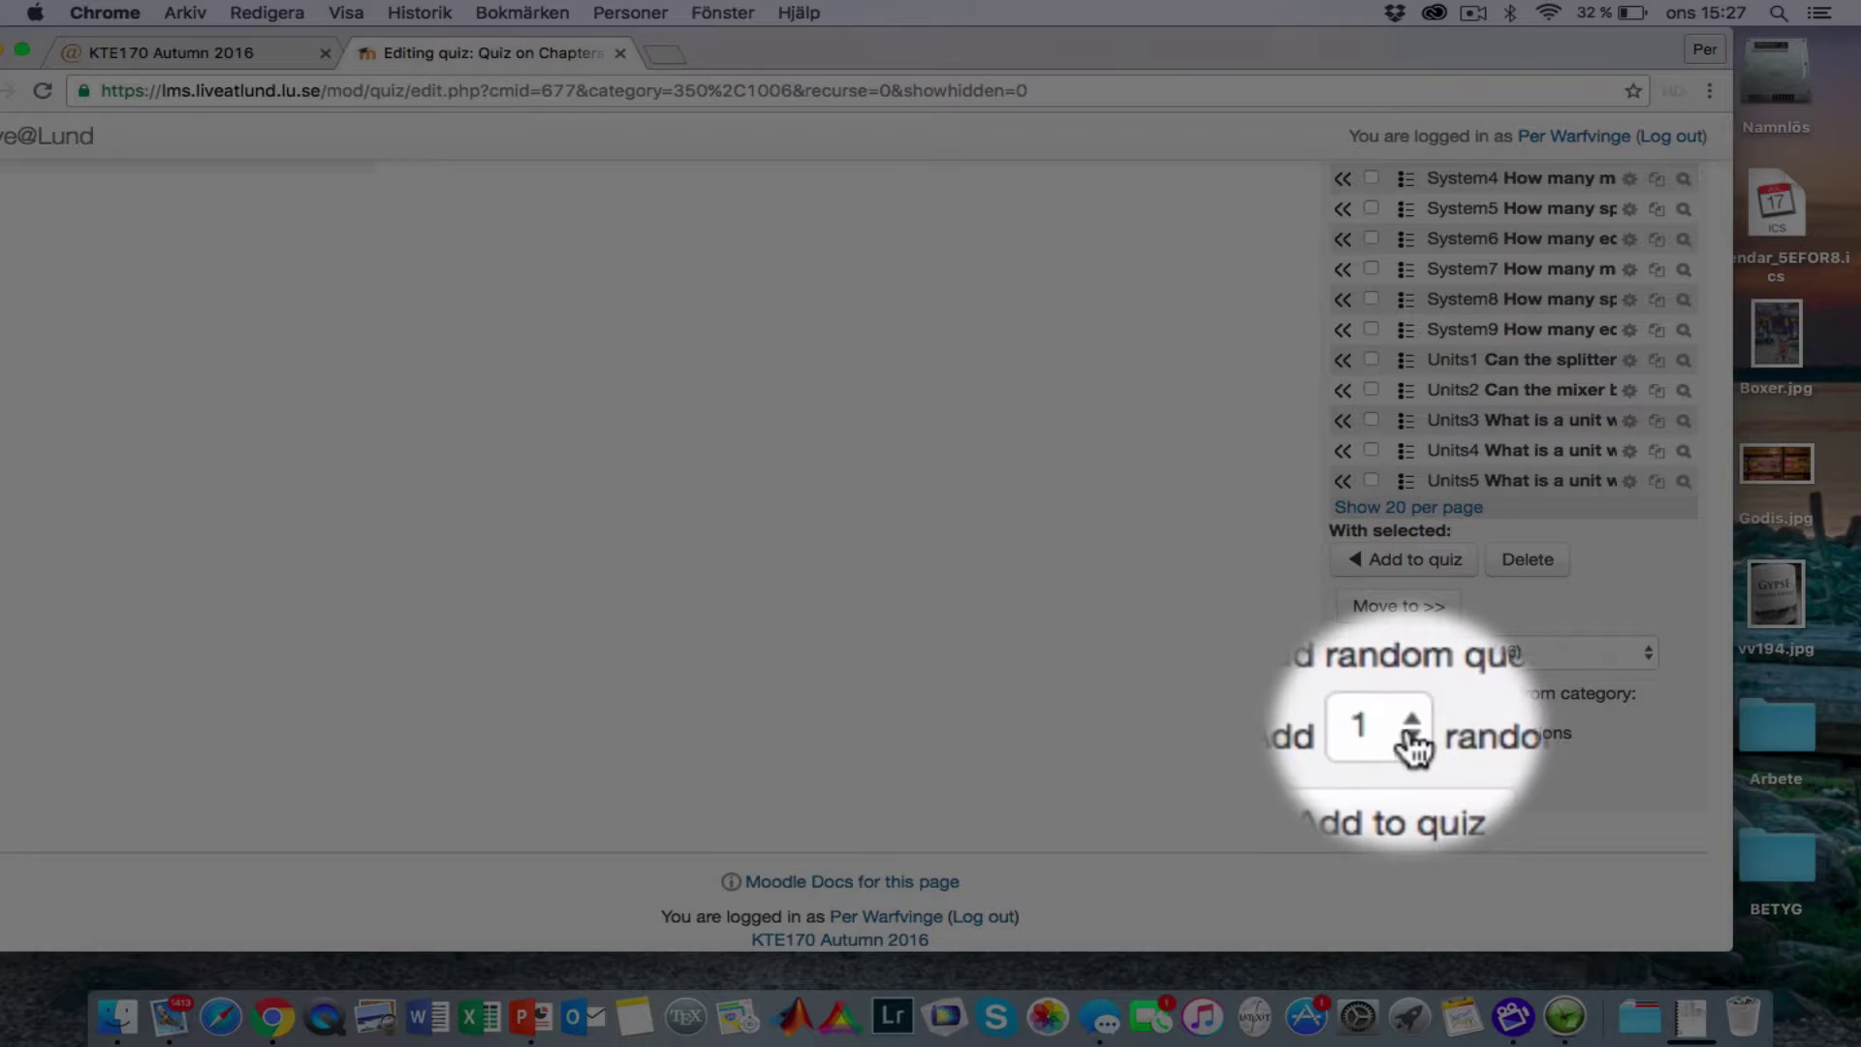
{"action": "left_click", "coordinate": [1405, 725]}
{"action": "left_click", "coordinate": [1404, 916]}
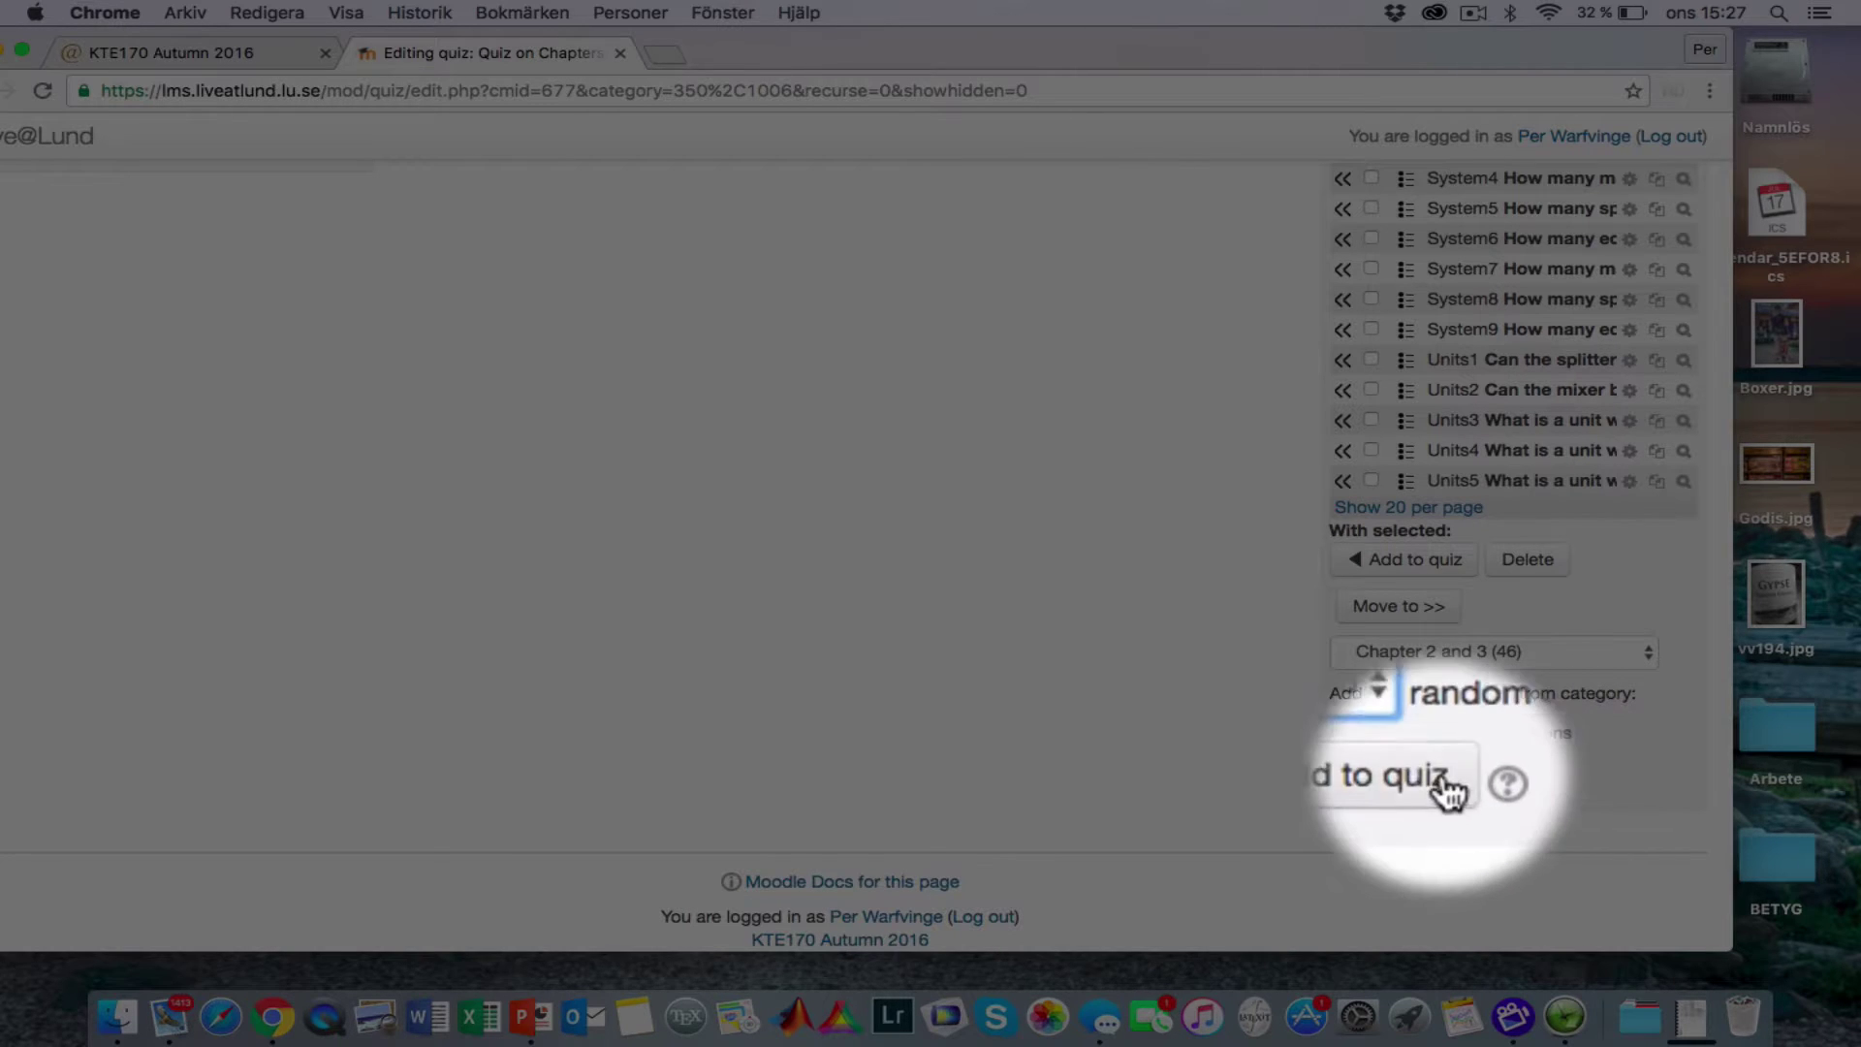
{"action": "left_click", "coordinate": [1408, 788]}
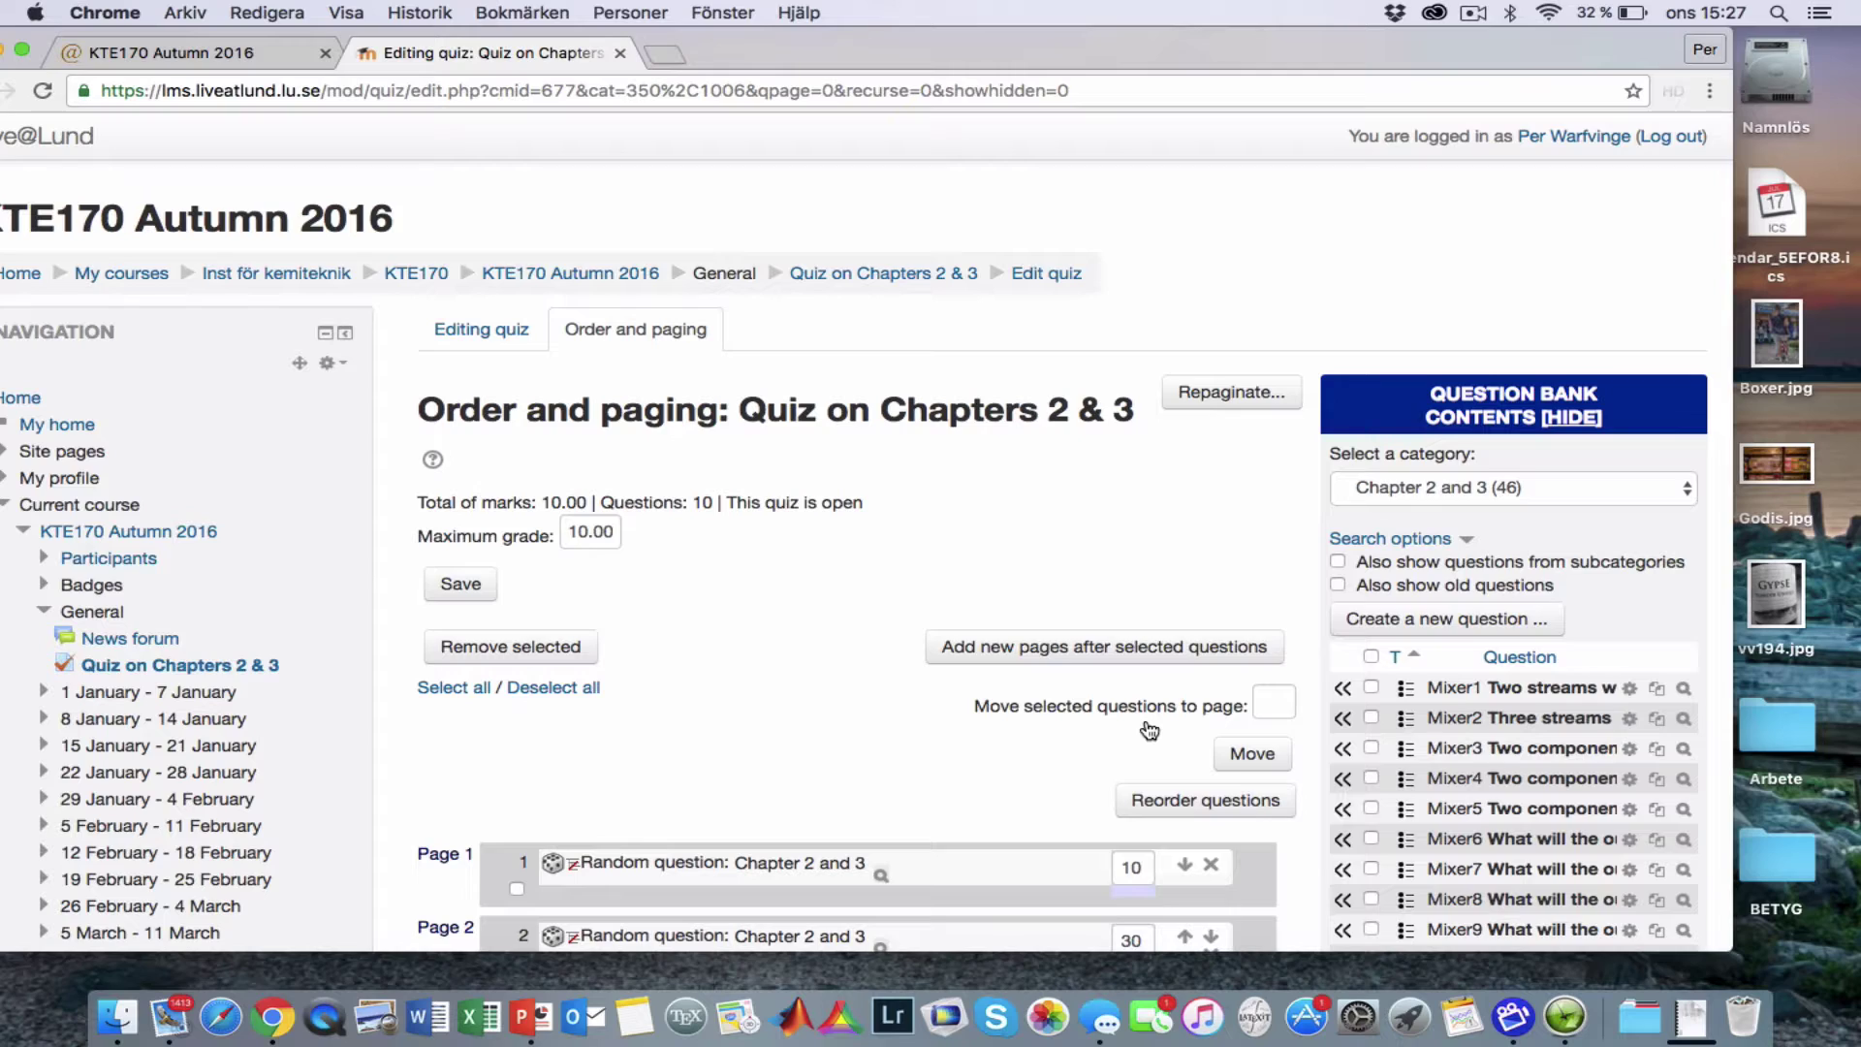
Check the random questions across the quiz pages and save the quiz's order and paging
{"action": "scroll", "coordinate": [1148, 730], "scroll_direction": "down", "scroll_amount": 5}
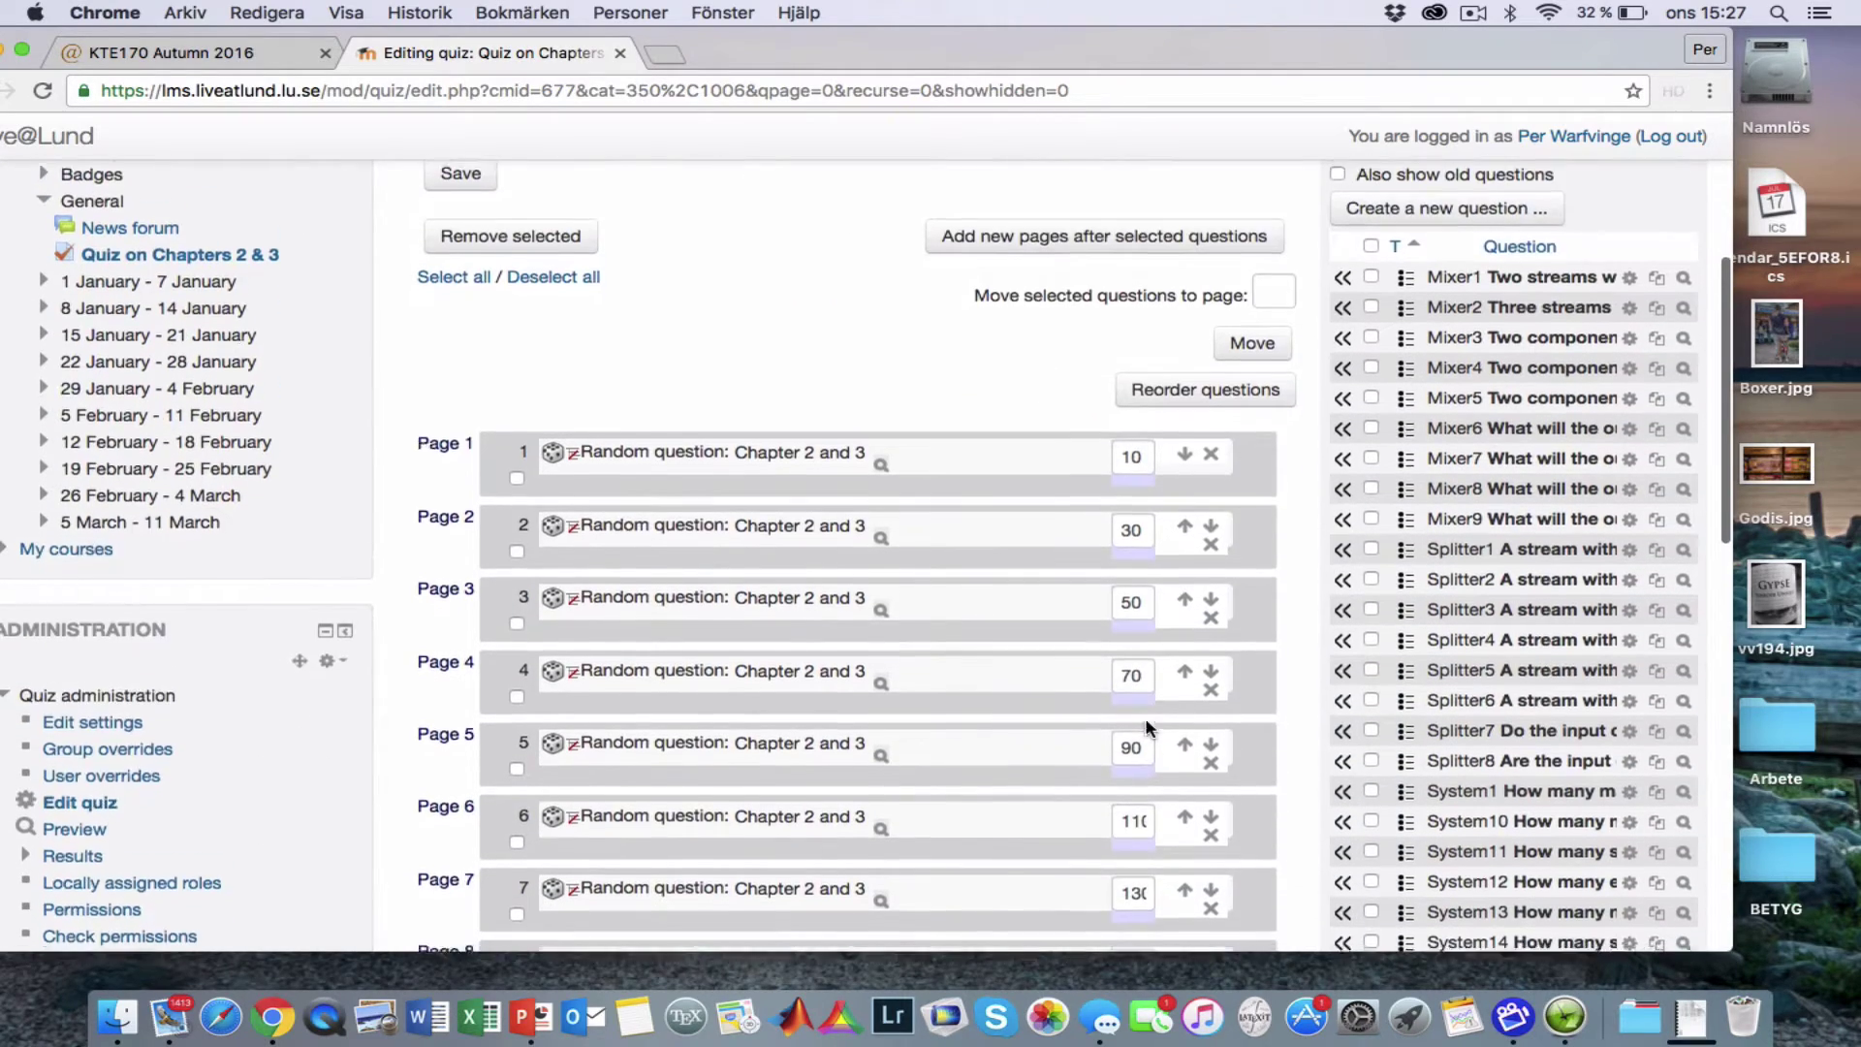
{"action": "scroll", "coordinate": [1147, 728], "scroll_direction": "down", "scroll_amount": 4}
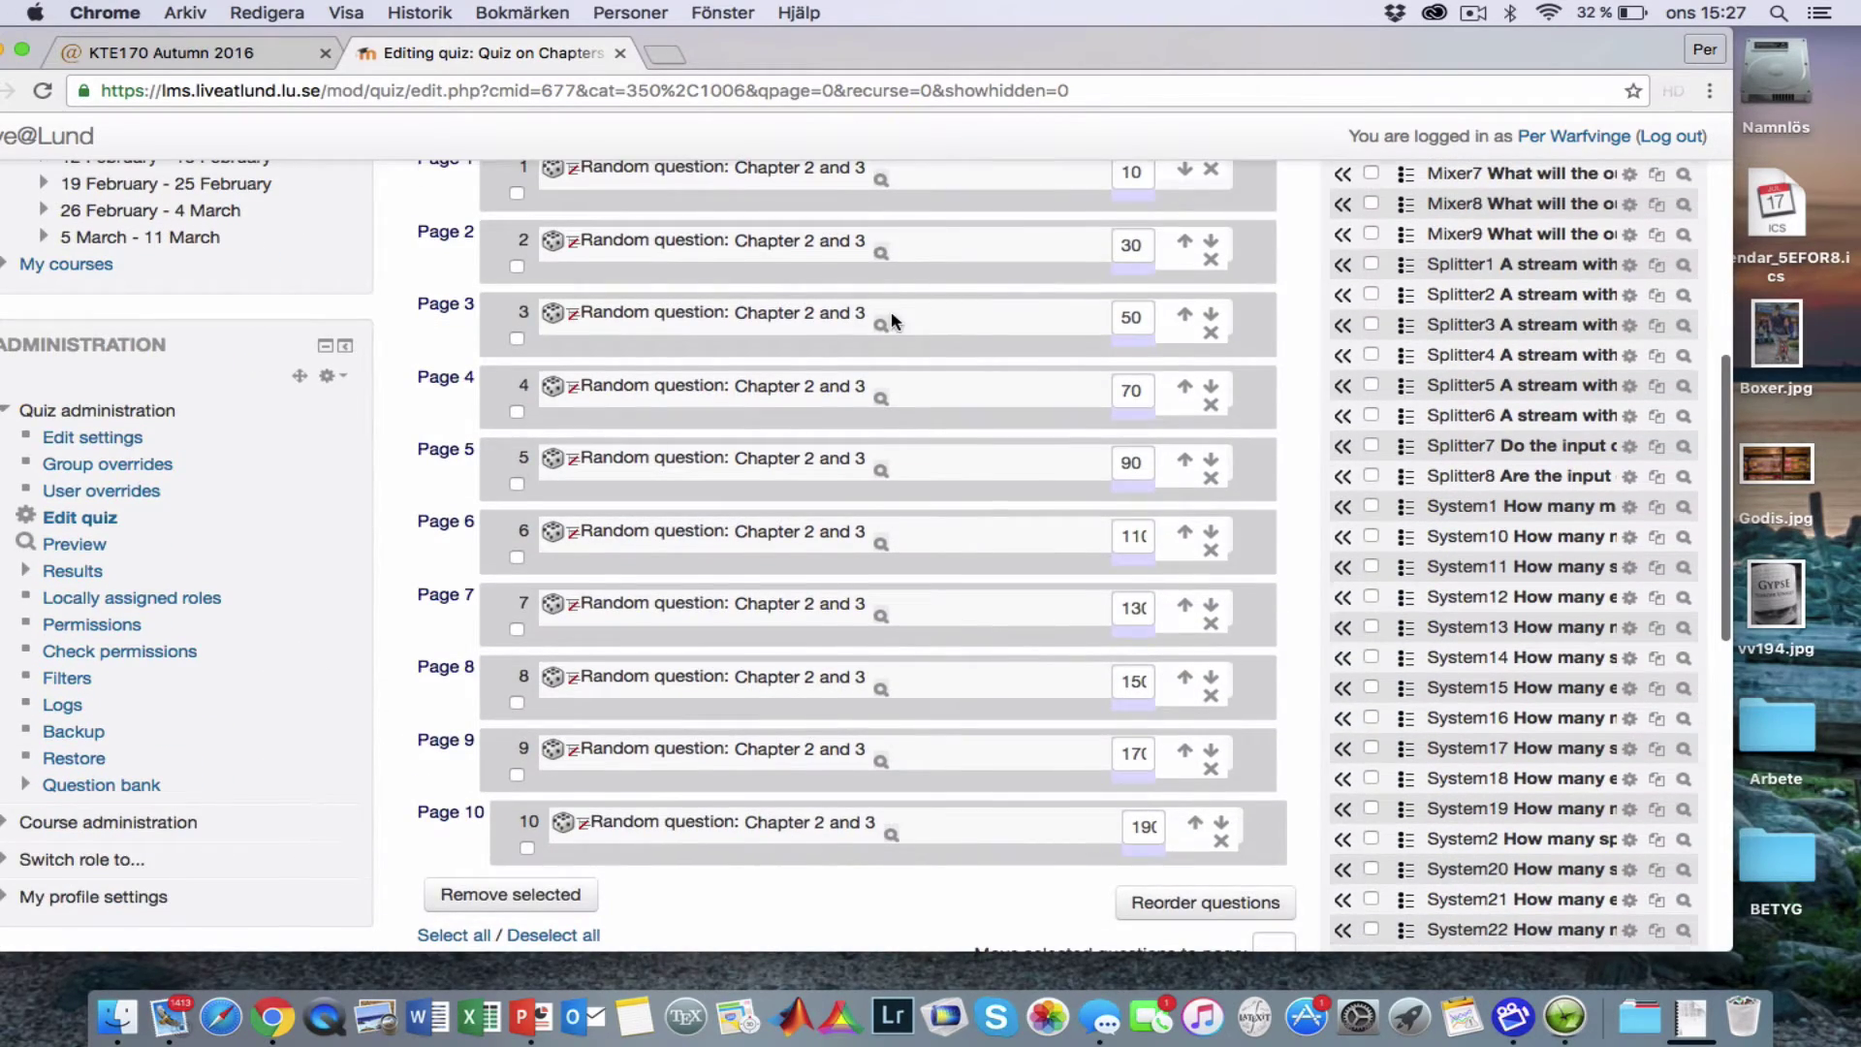
{"action": "scroll", "coordinate": [891, 315], "scroll_direction": "up", "scroll_amount": 1}
{"action": "scroll", "coordinate": [903, 264], "scroll_direction": "down", "scroll_amount": 1}
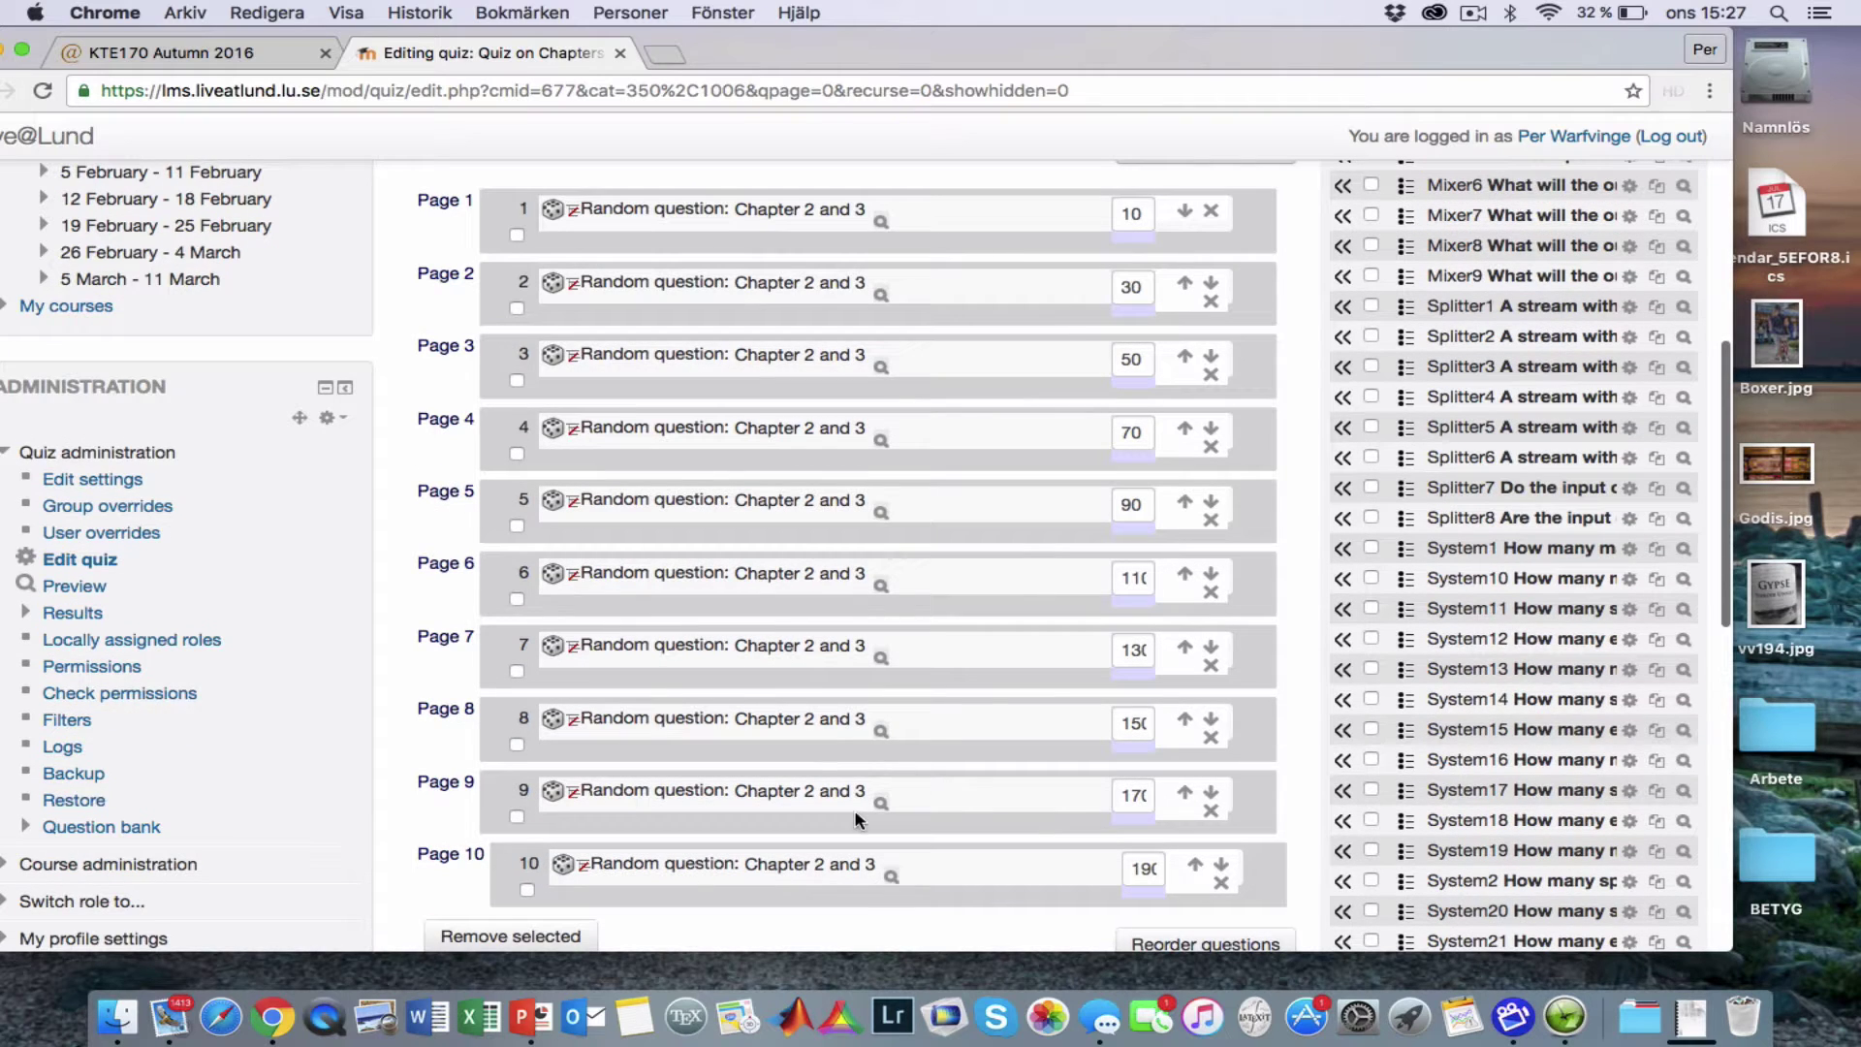
{"action": "scroll", "coordinate": [855, 821], "scroll_direction": "up", "scroll_amount": 7}
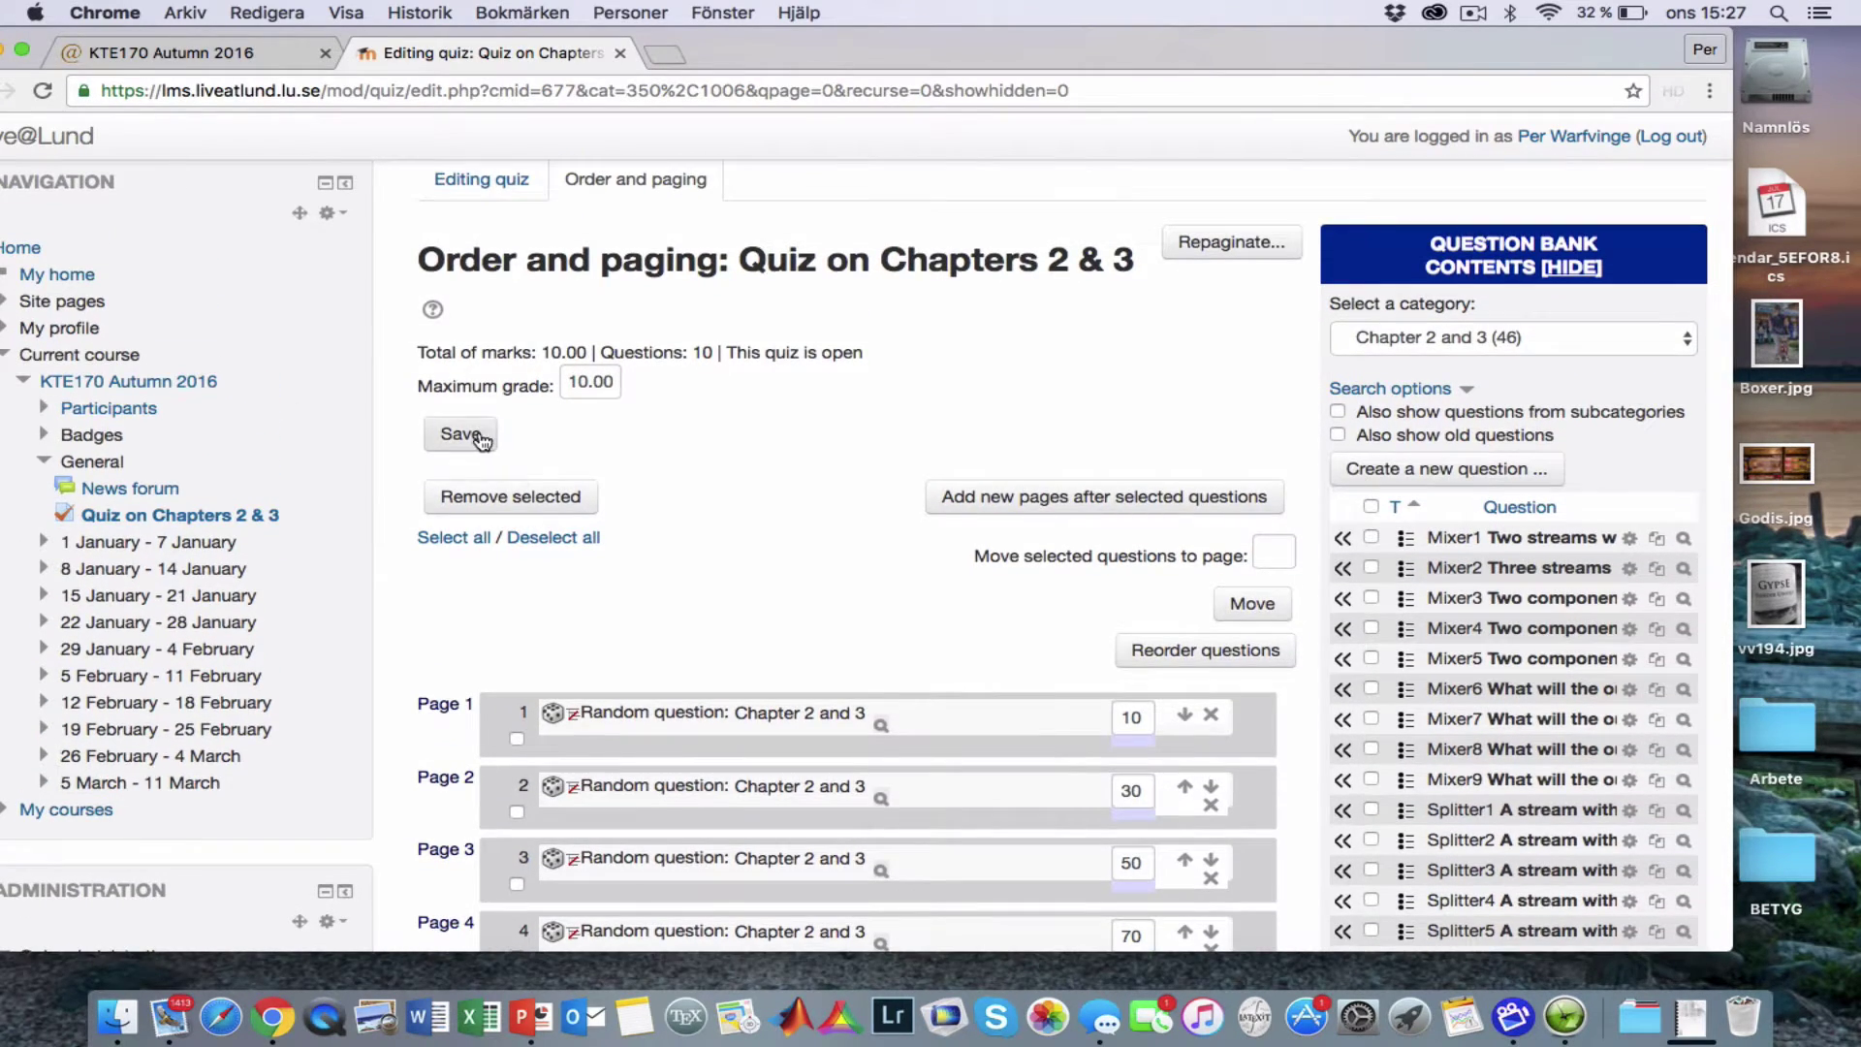
{"action": "left_click", "coordinate": [477, 438]}
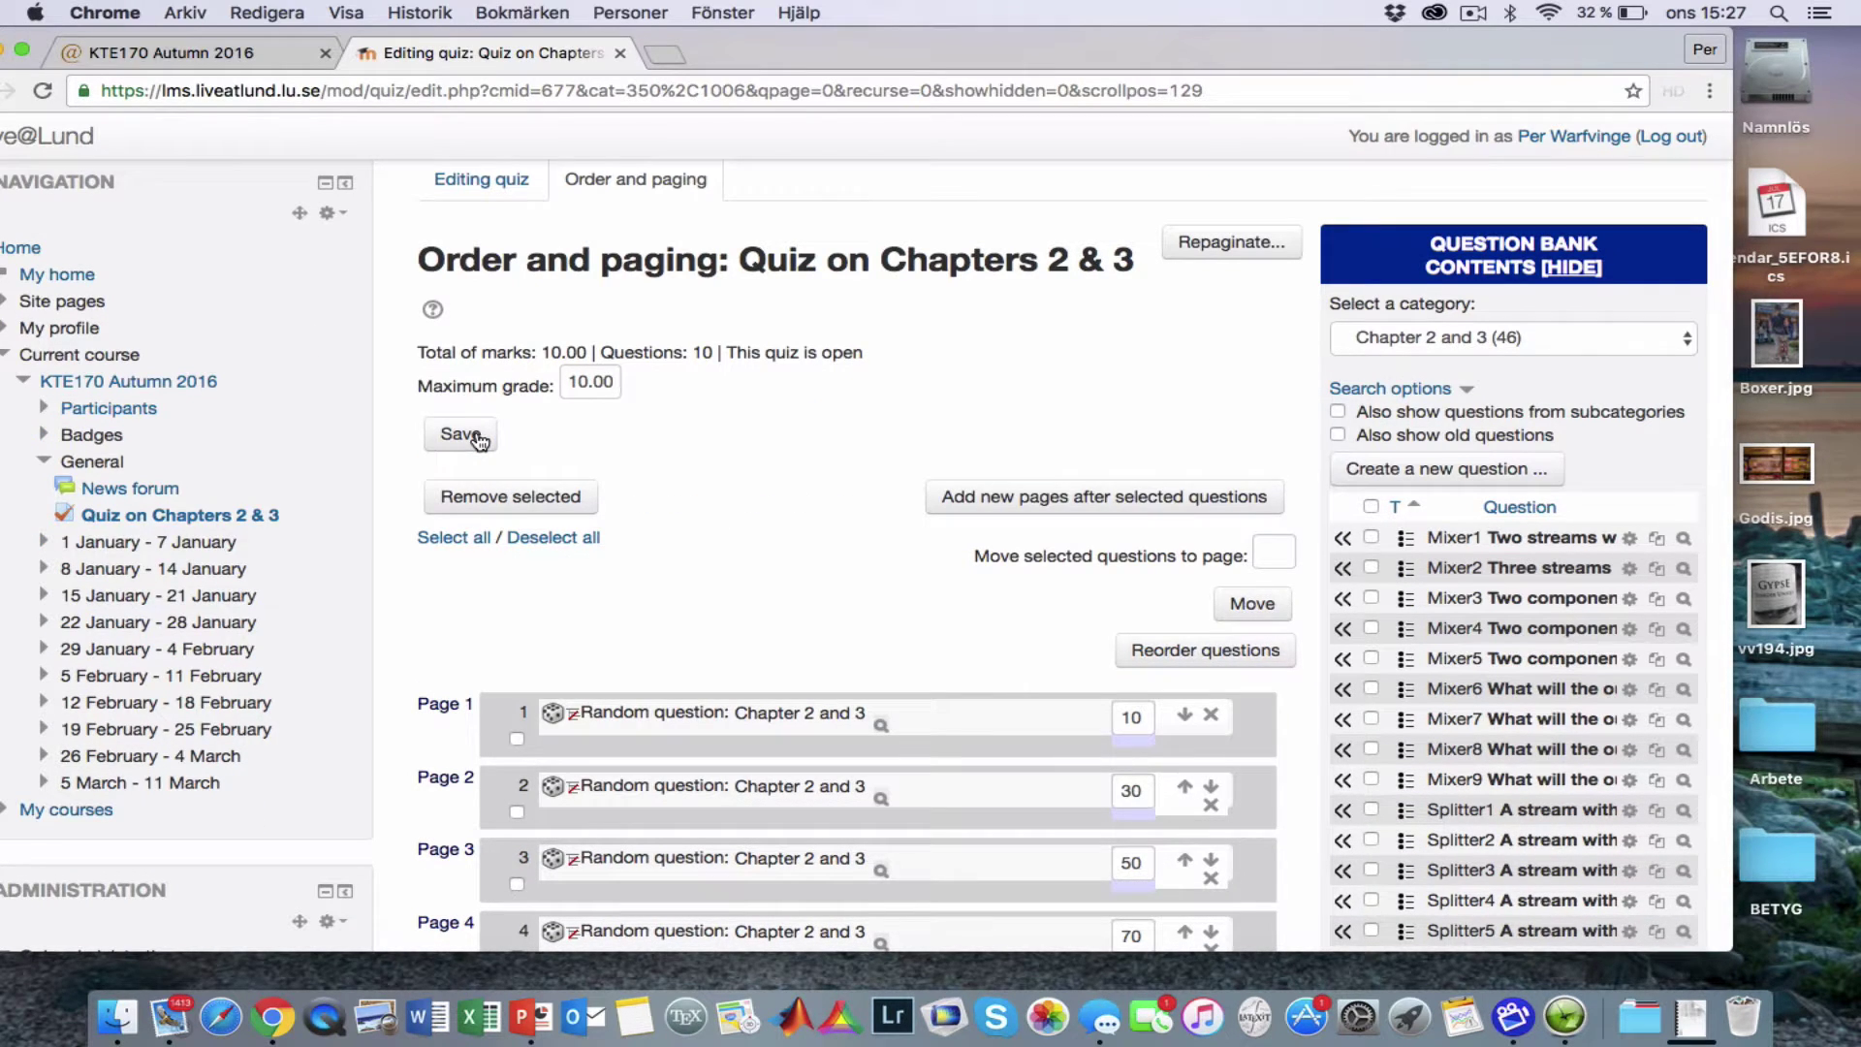
Return to the KTE170 Autumn 2016 course page and turn editing off
{"action": "scroll", "coordinate": [477, 438], "scroll_direction": "up", "scroll_amount": 2}
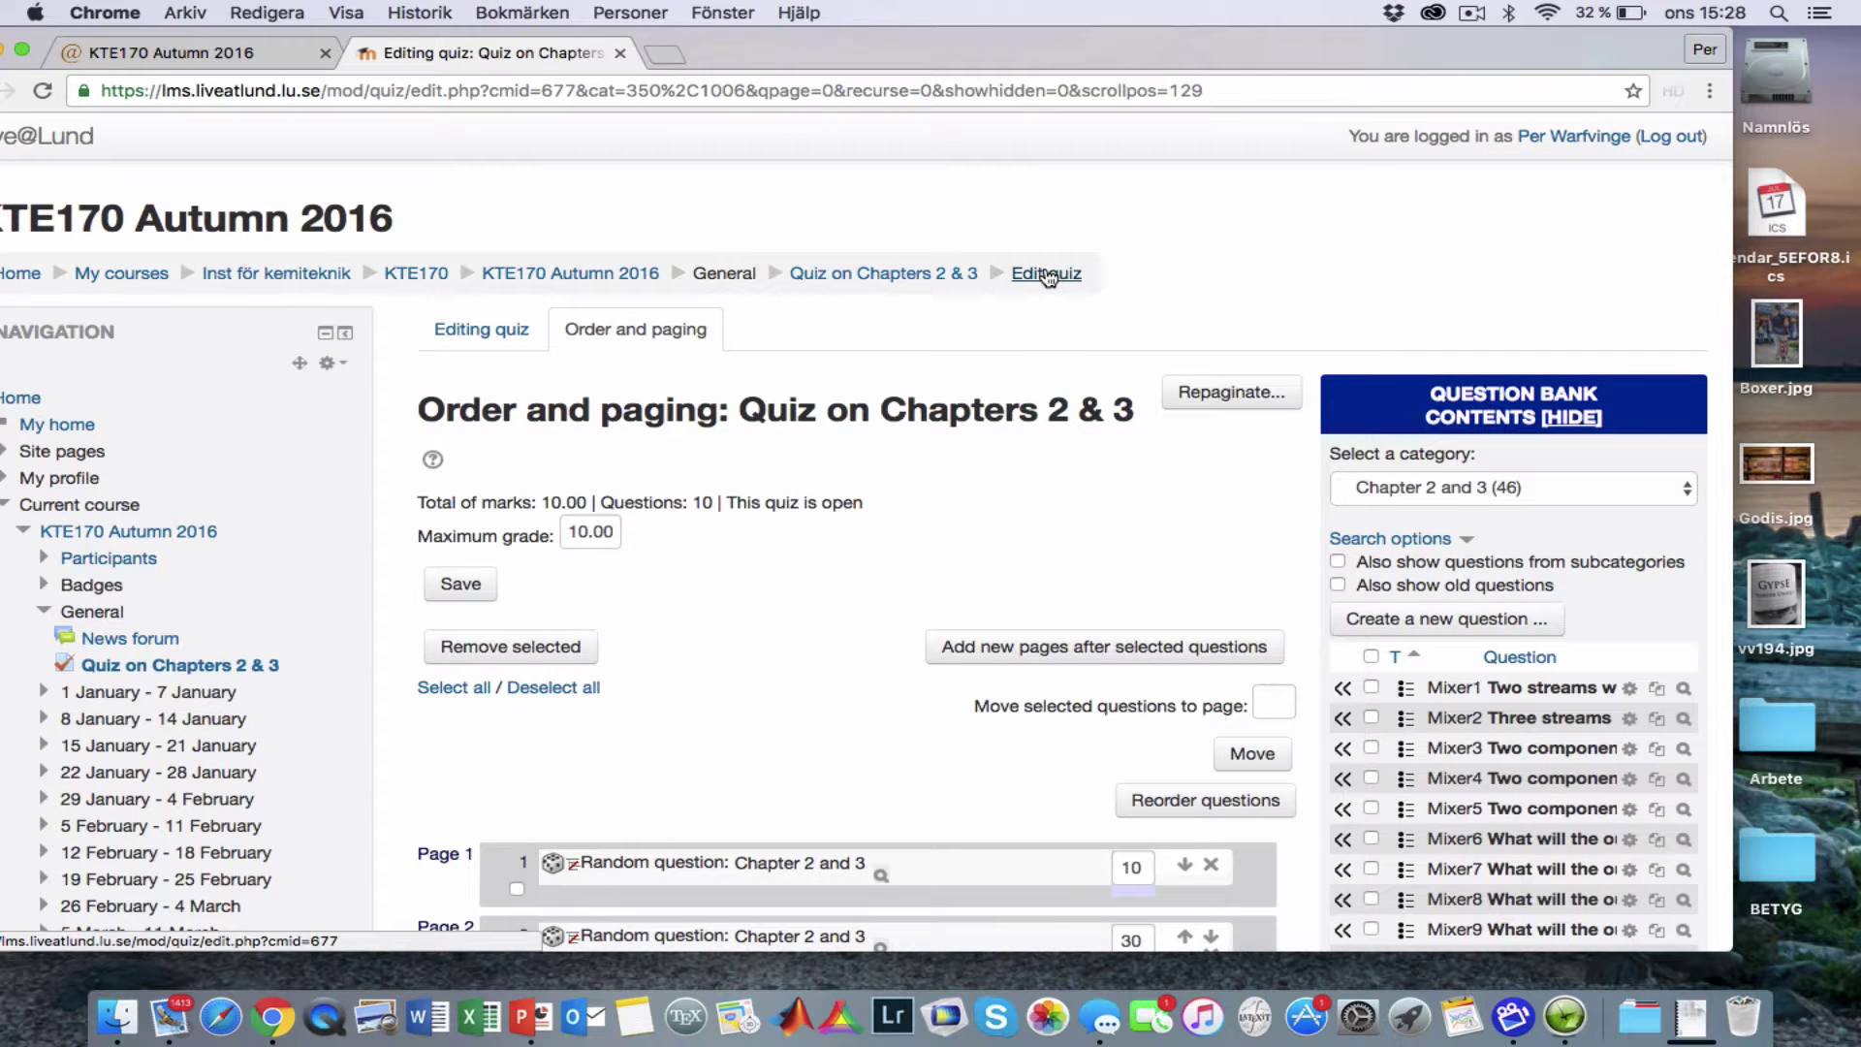
{"action": "left_click", "coordinate": [593, 278]}
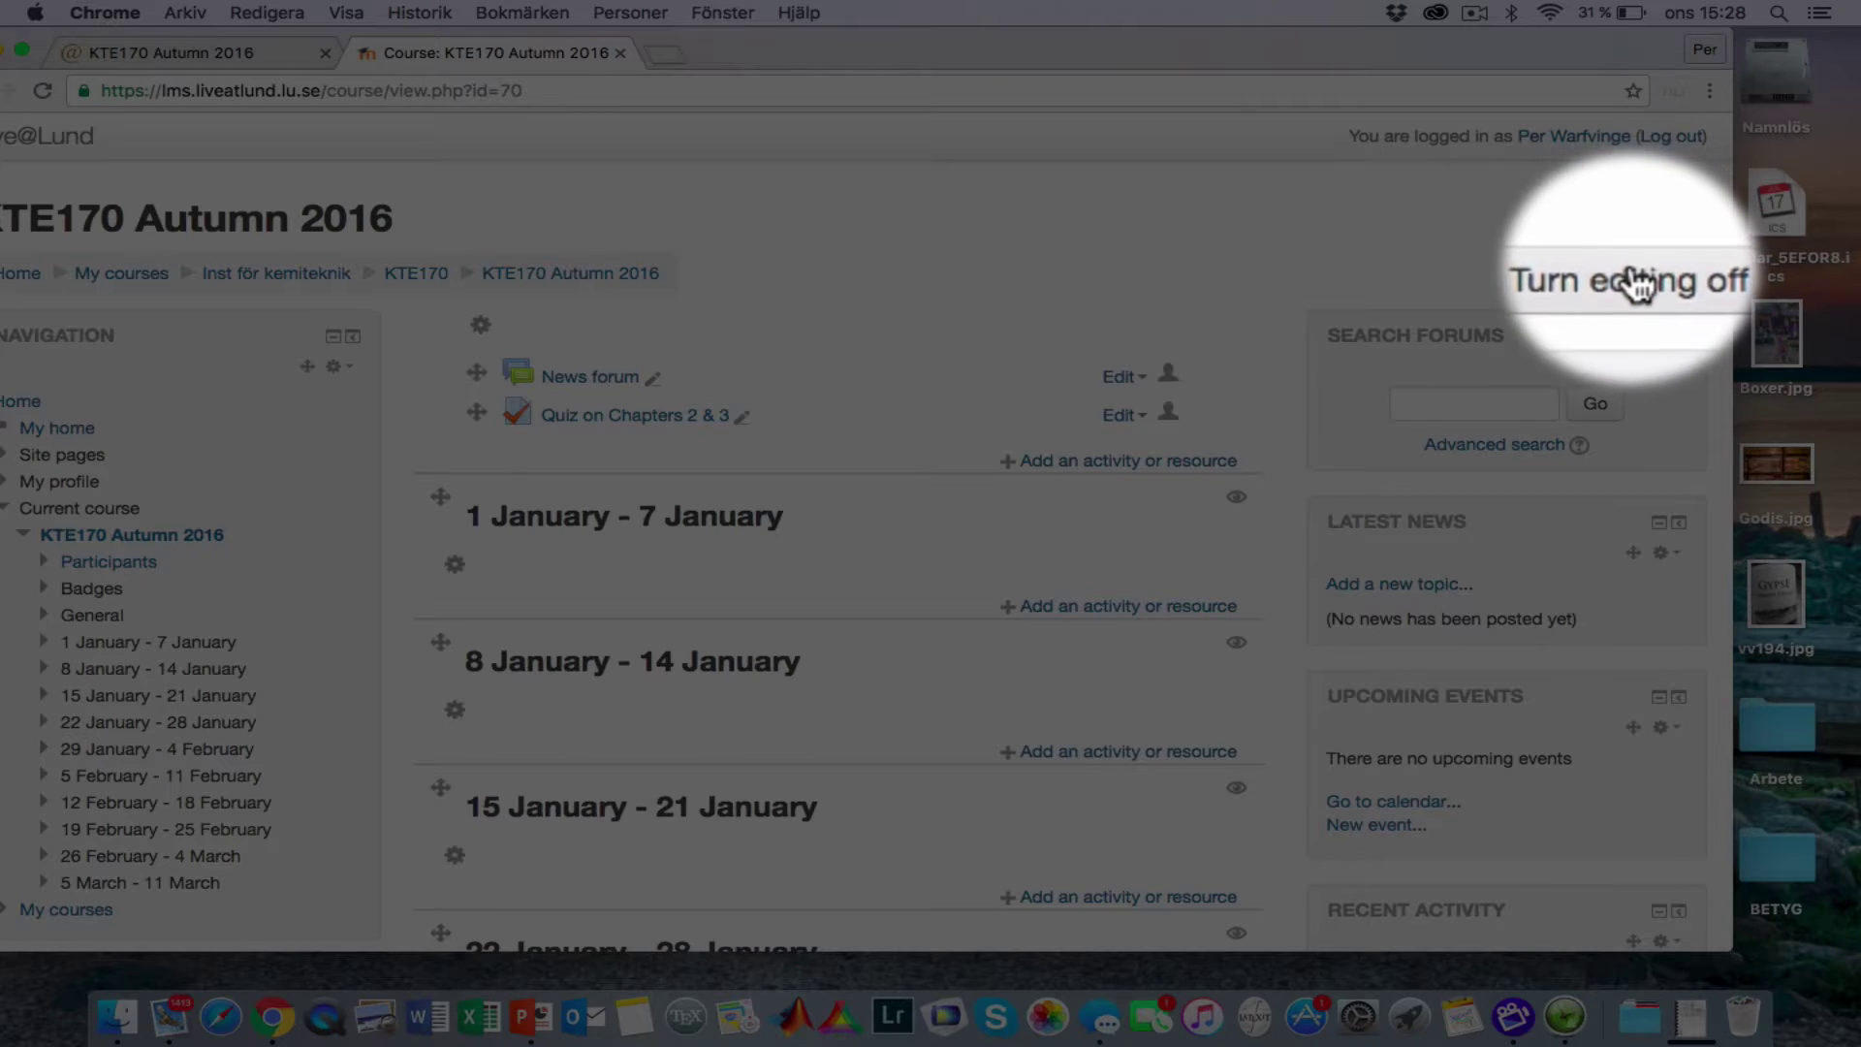
{"action": "left_click", "coordinate": [1633, 275]}
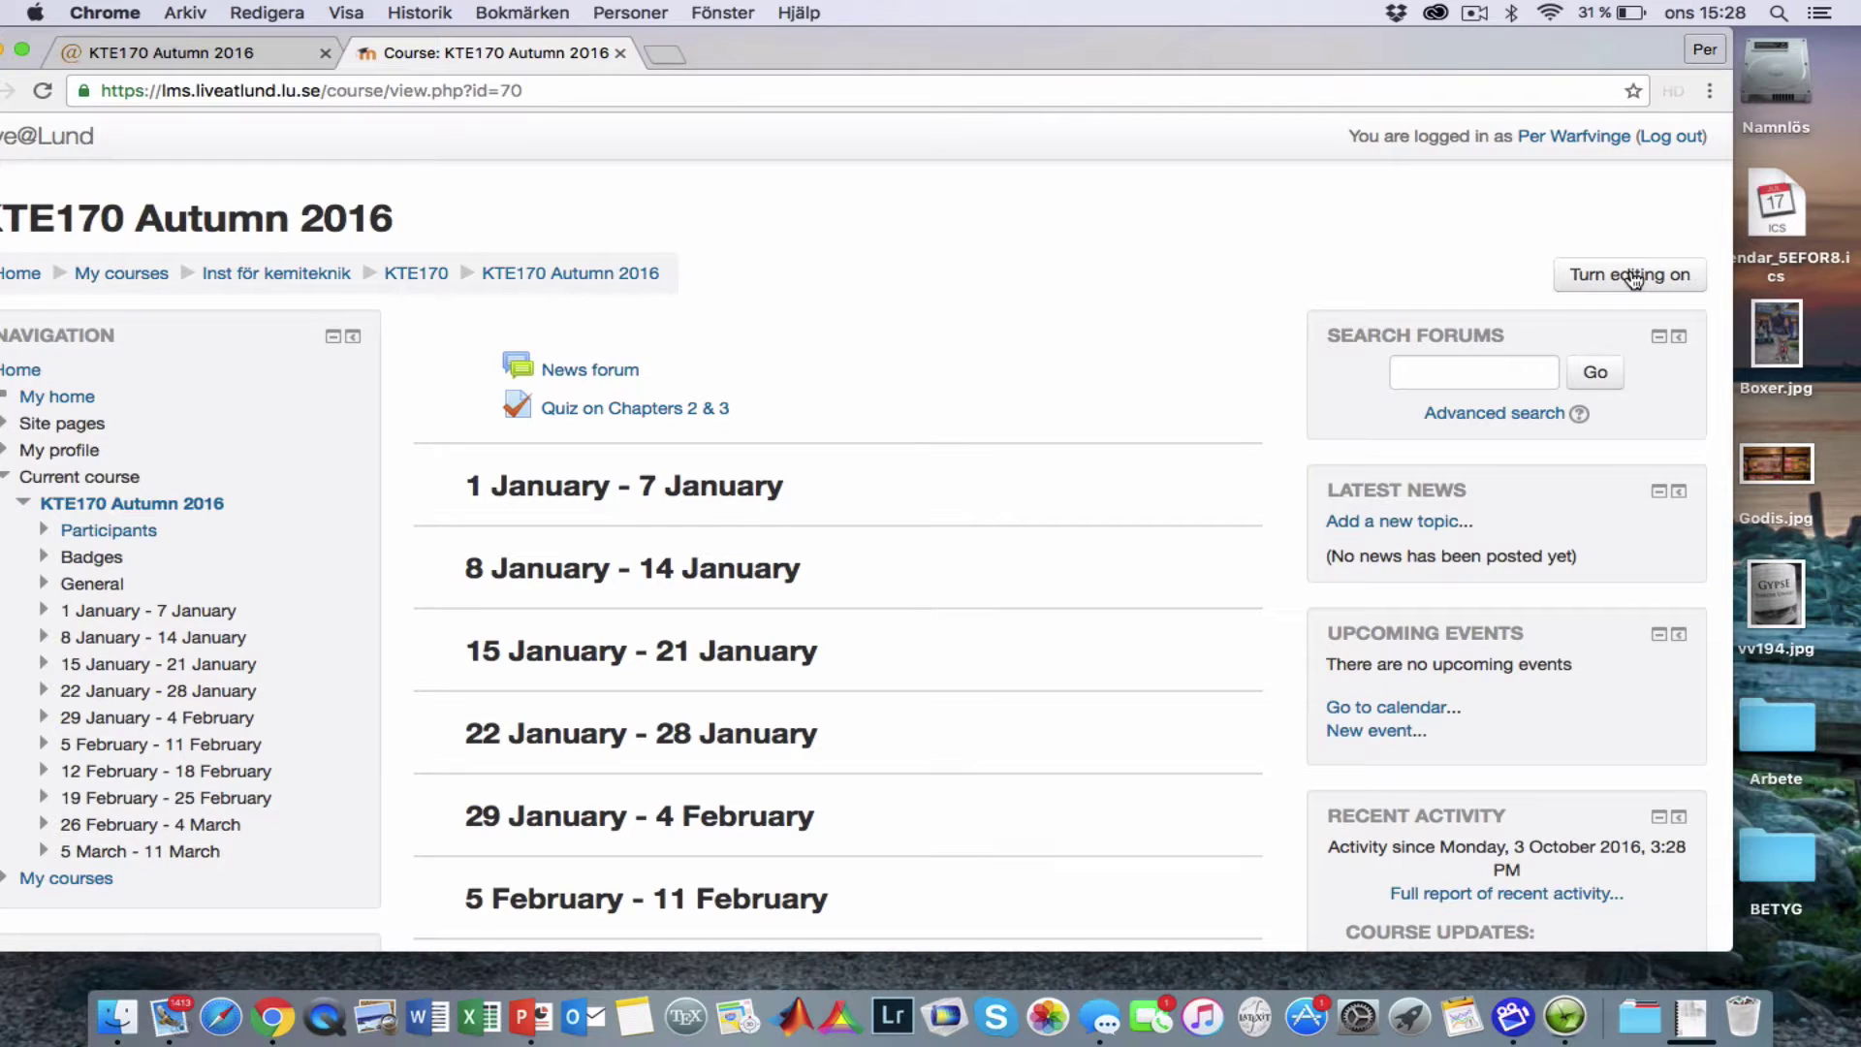
Switch to the Live@Lund course site and add a new page named Quiz
{"action": "left_click", "coordinate": [250, 54]}
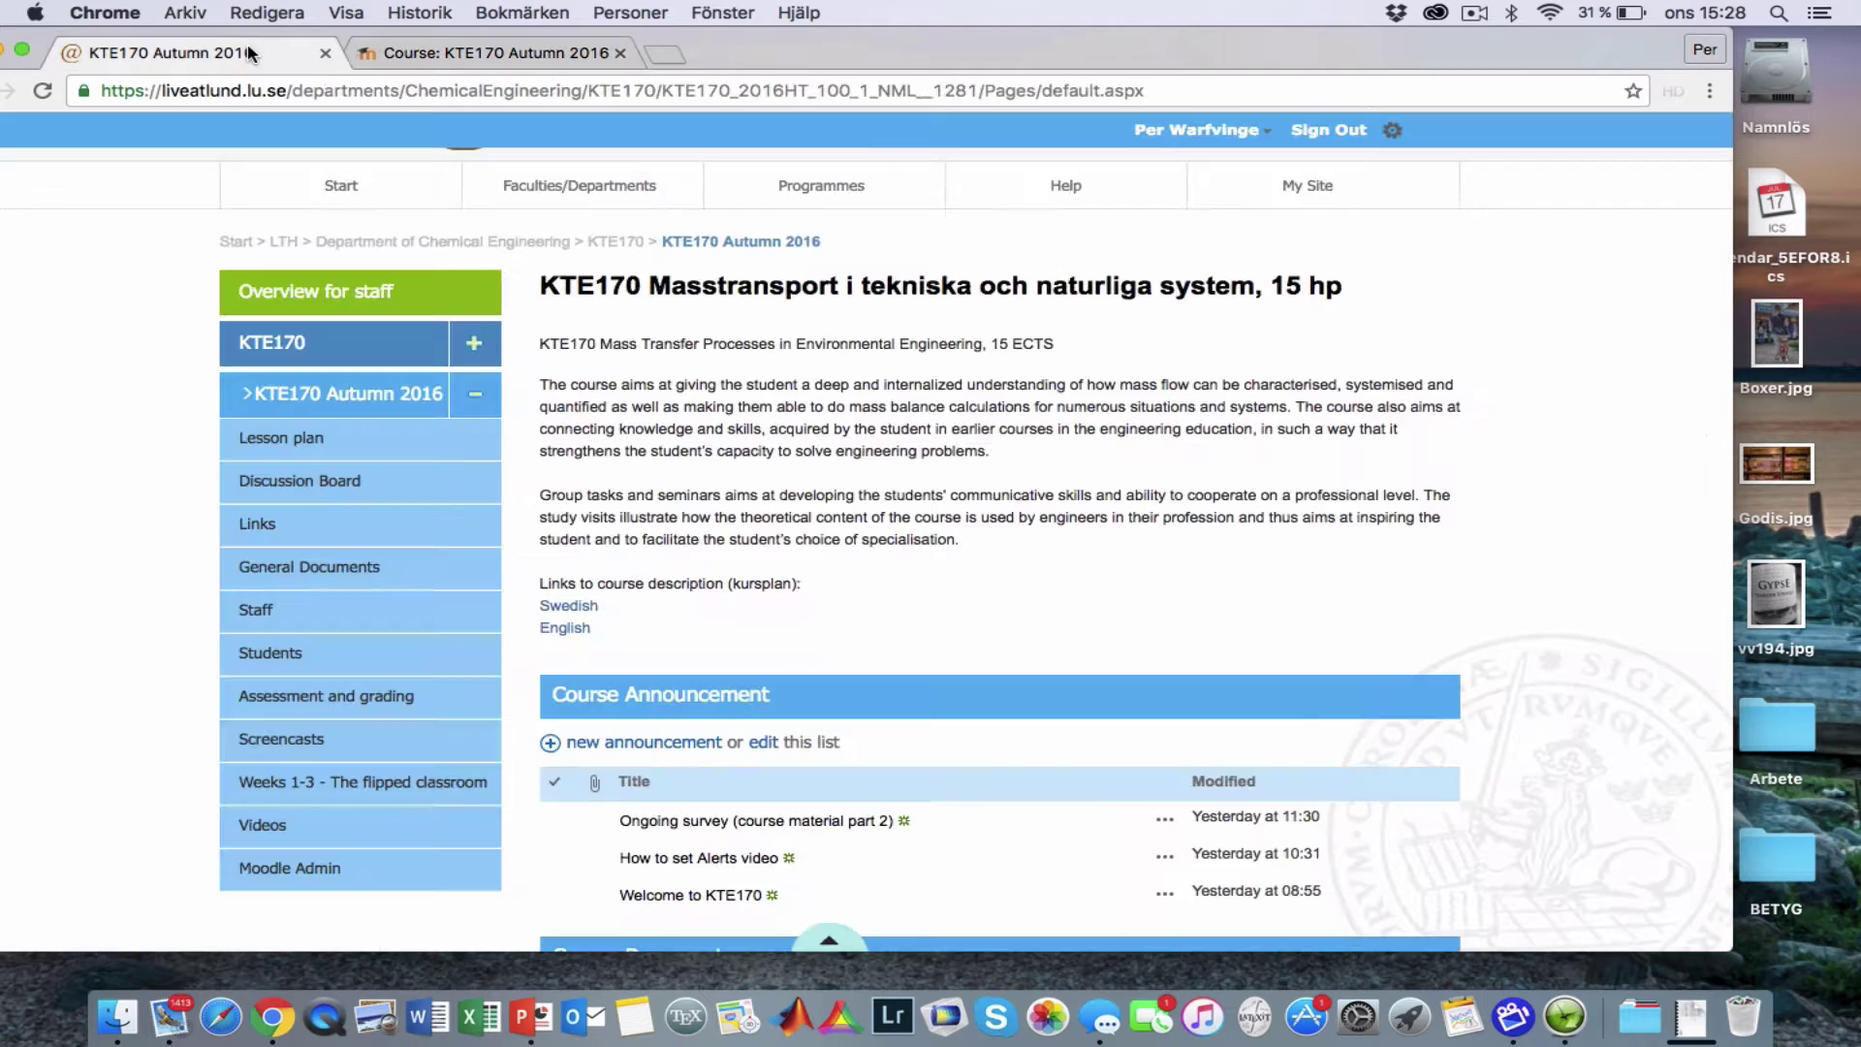
{"action": "left_click_drag", "start_coordinate": [849, 26], "coordinate": [876, 37]}
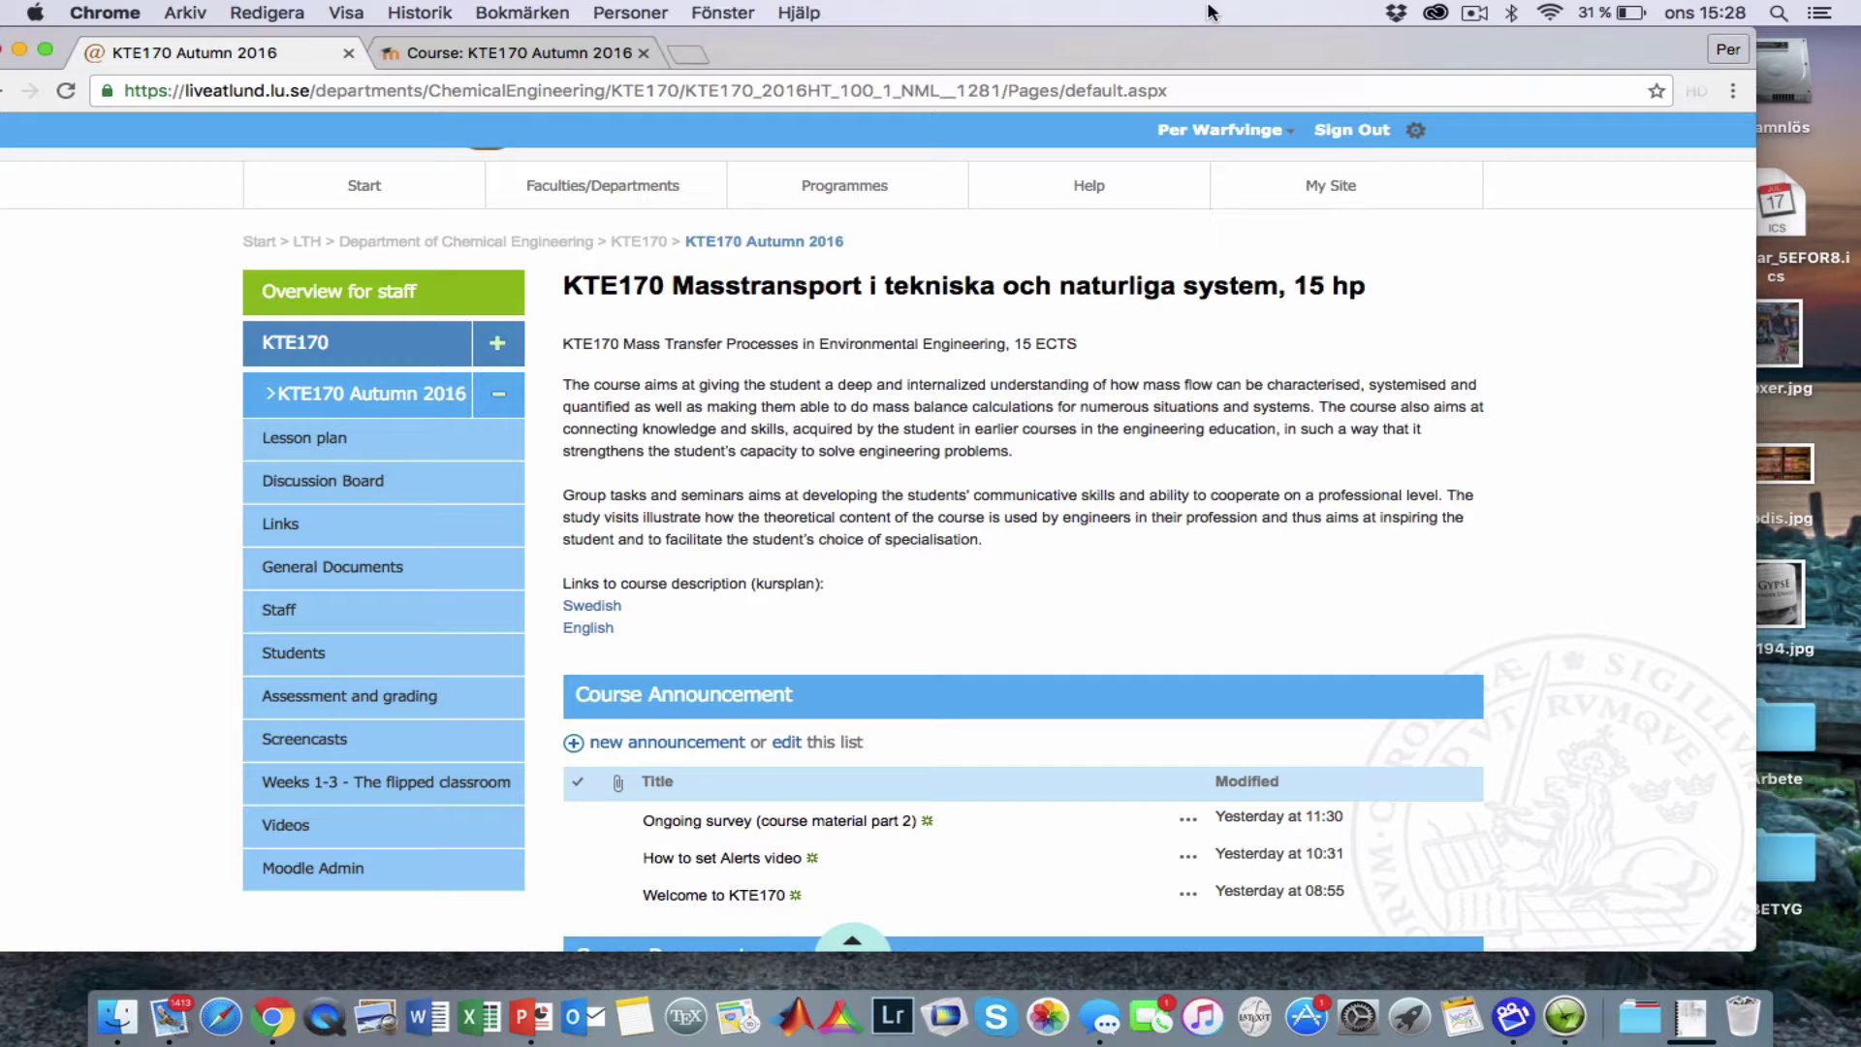
{"action": "left_click", "coordinate": [1421, 139]}
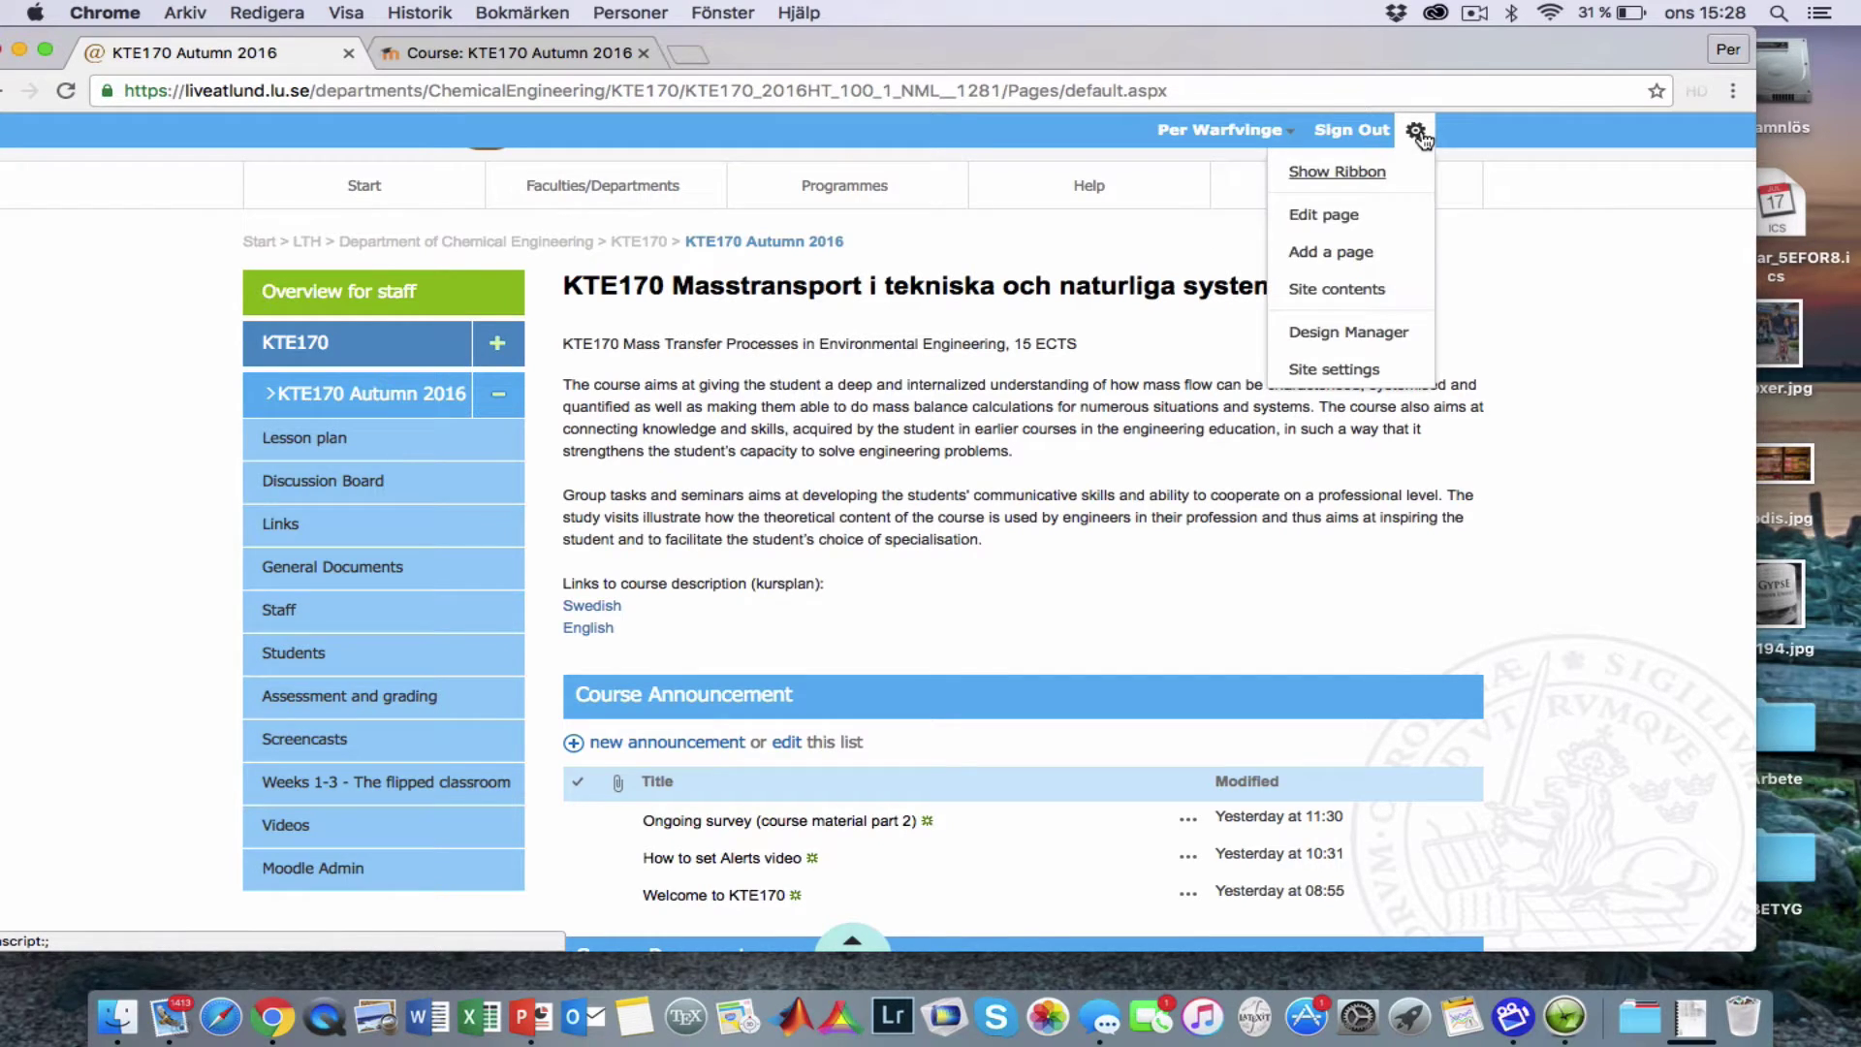
{"action": "left_click", "coordinate": [1339, 255]}
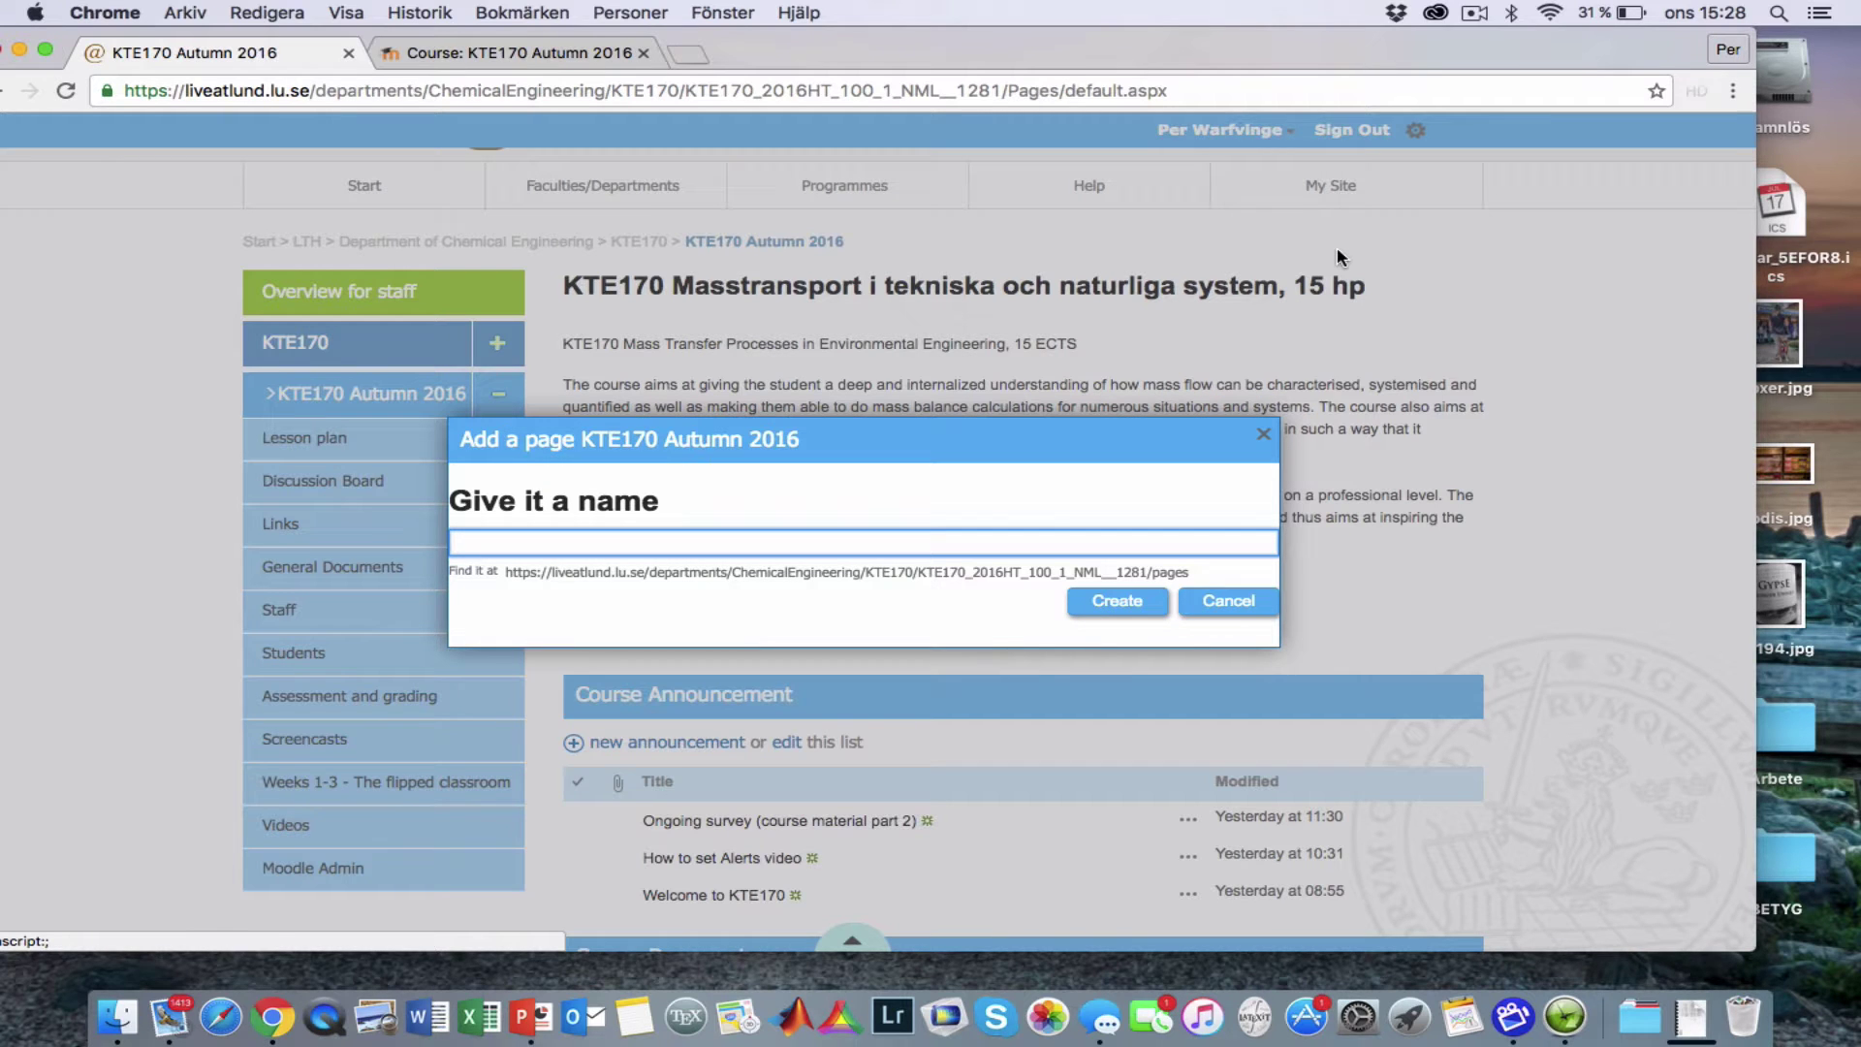
{"action": "type", "text": "Q"}
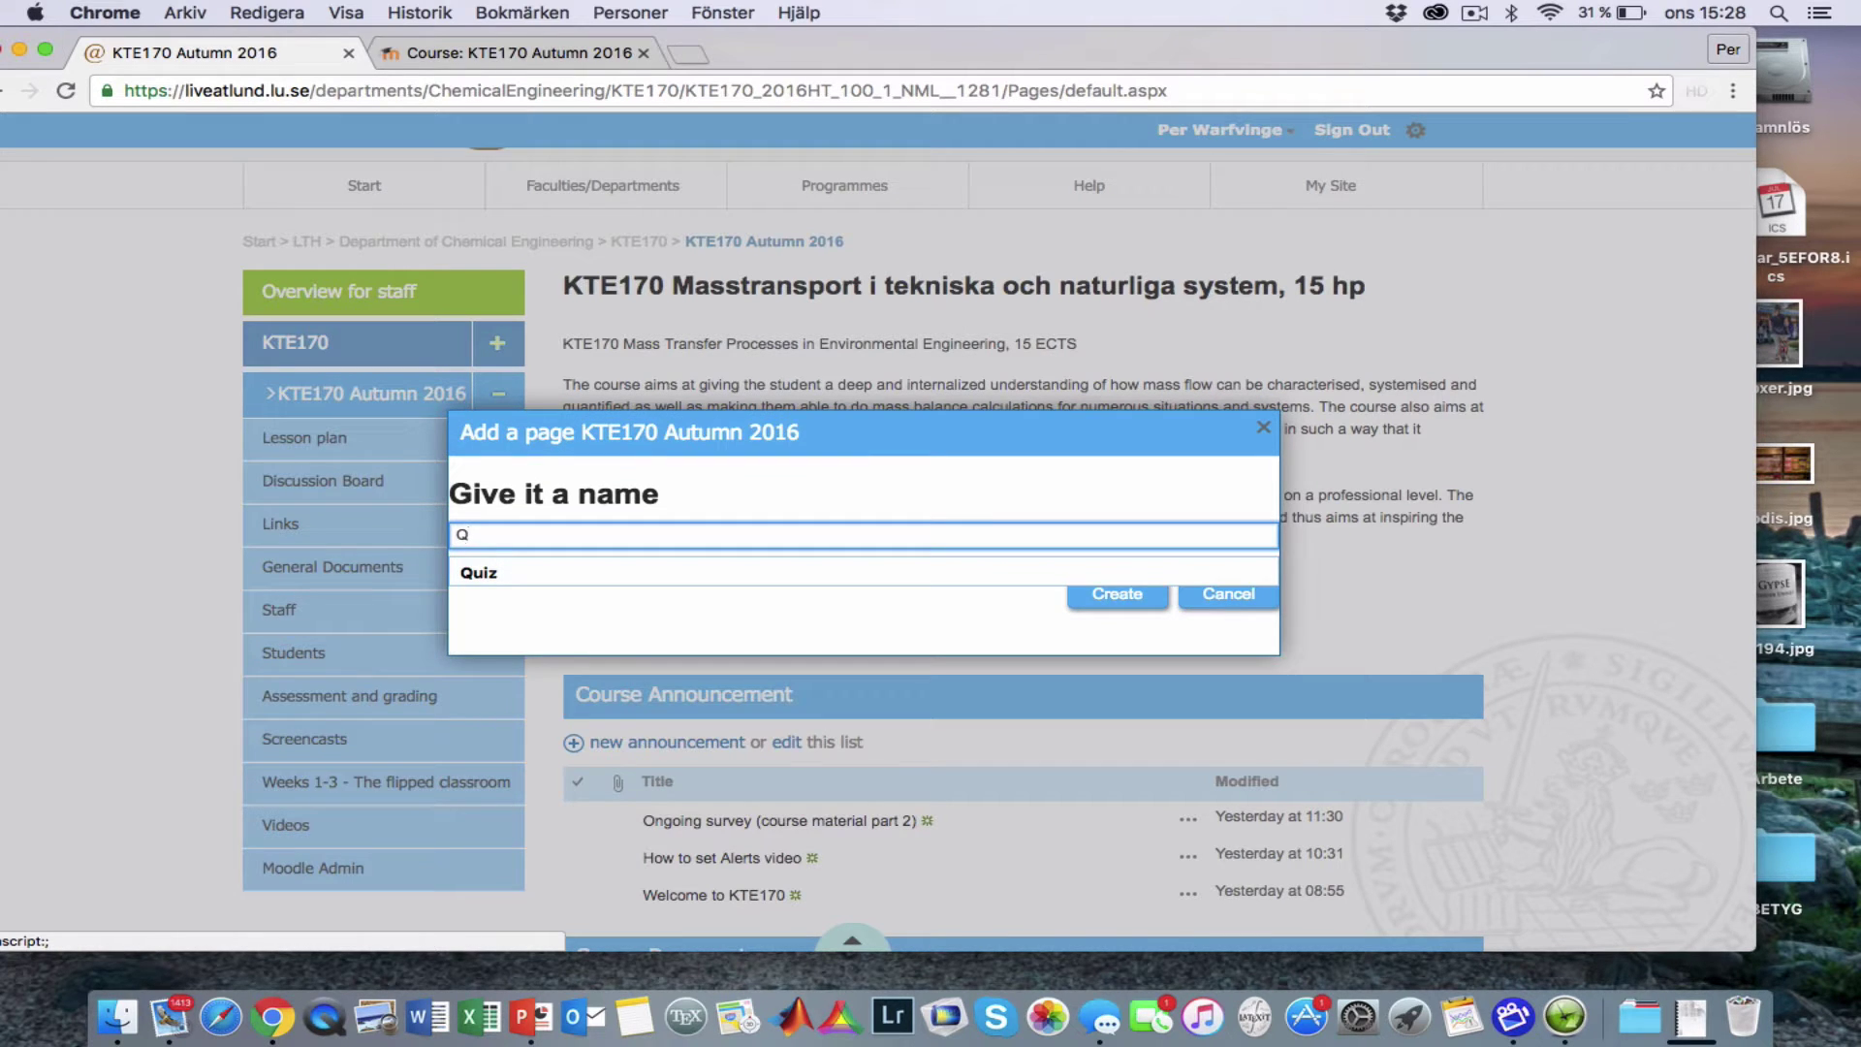
{"action": "type", "text": "uiz"}
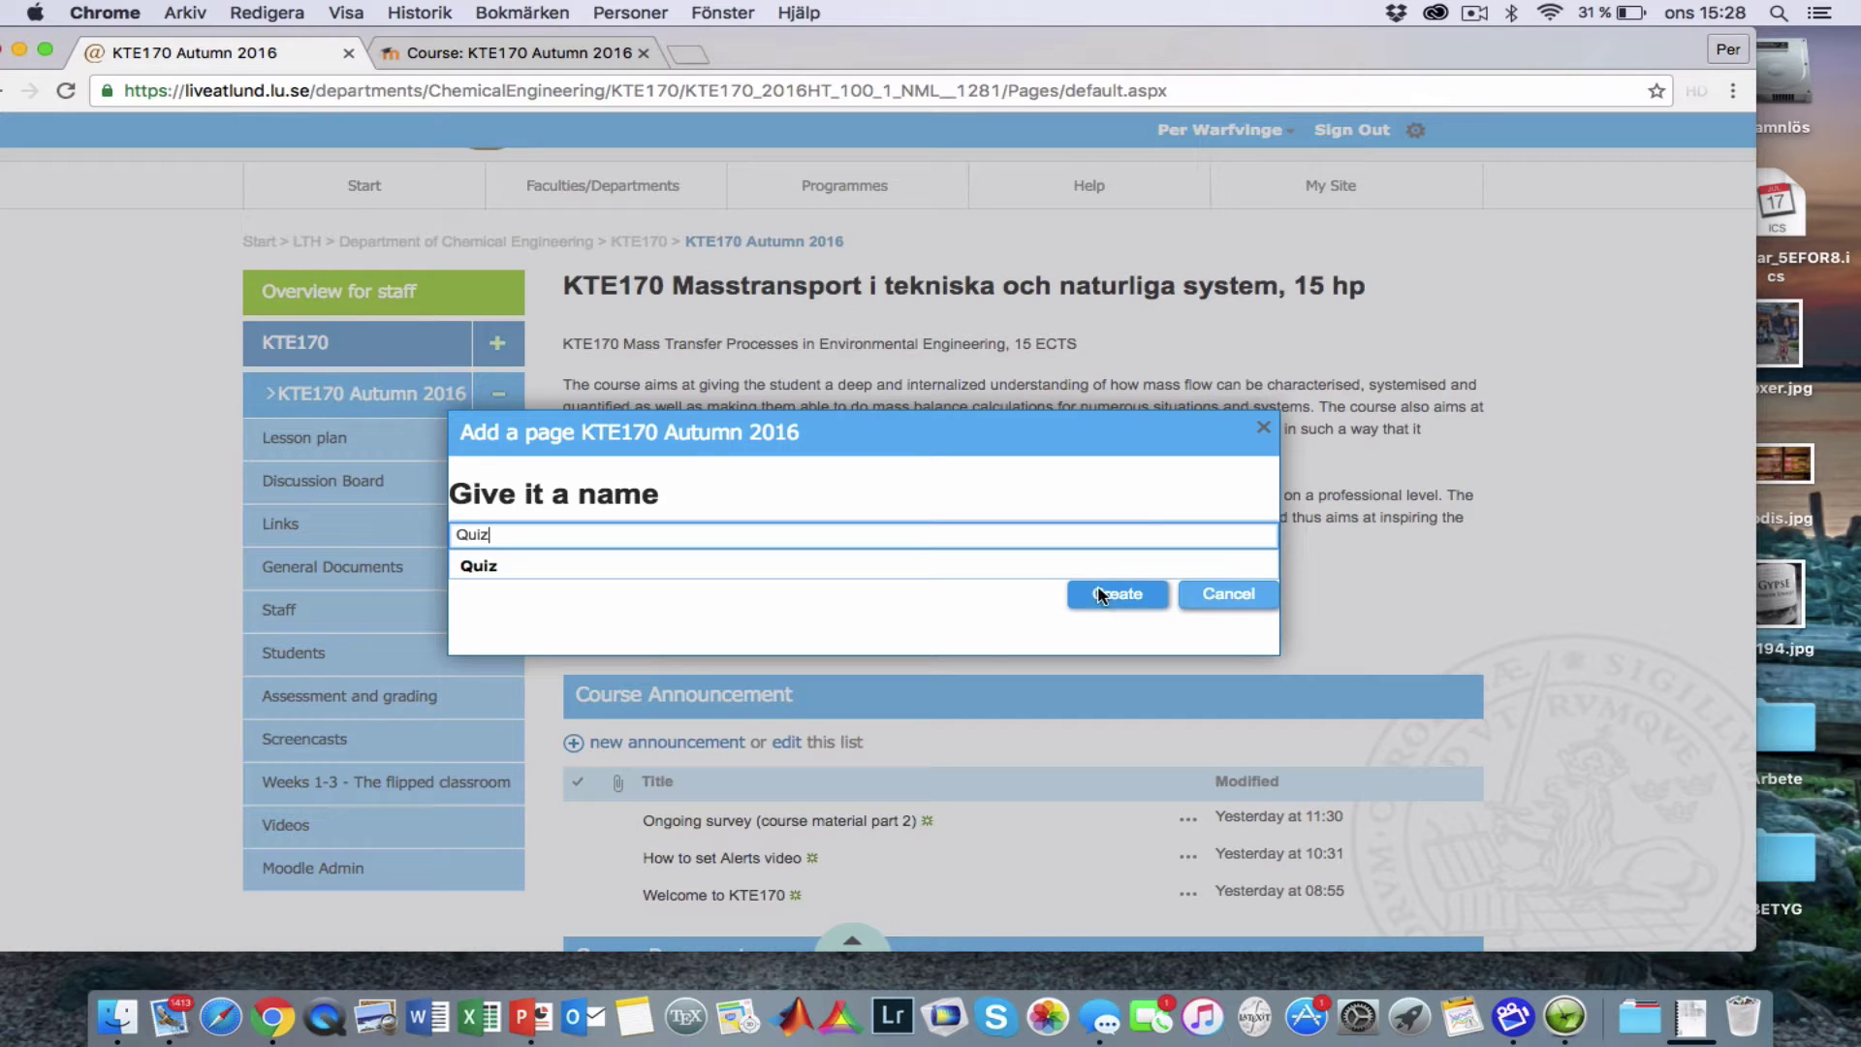
{"action": "left_click", "coordinate": [1102, 594]}
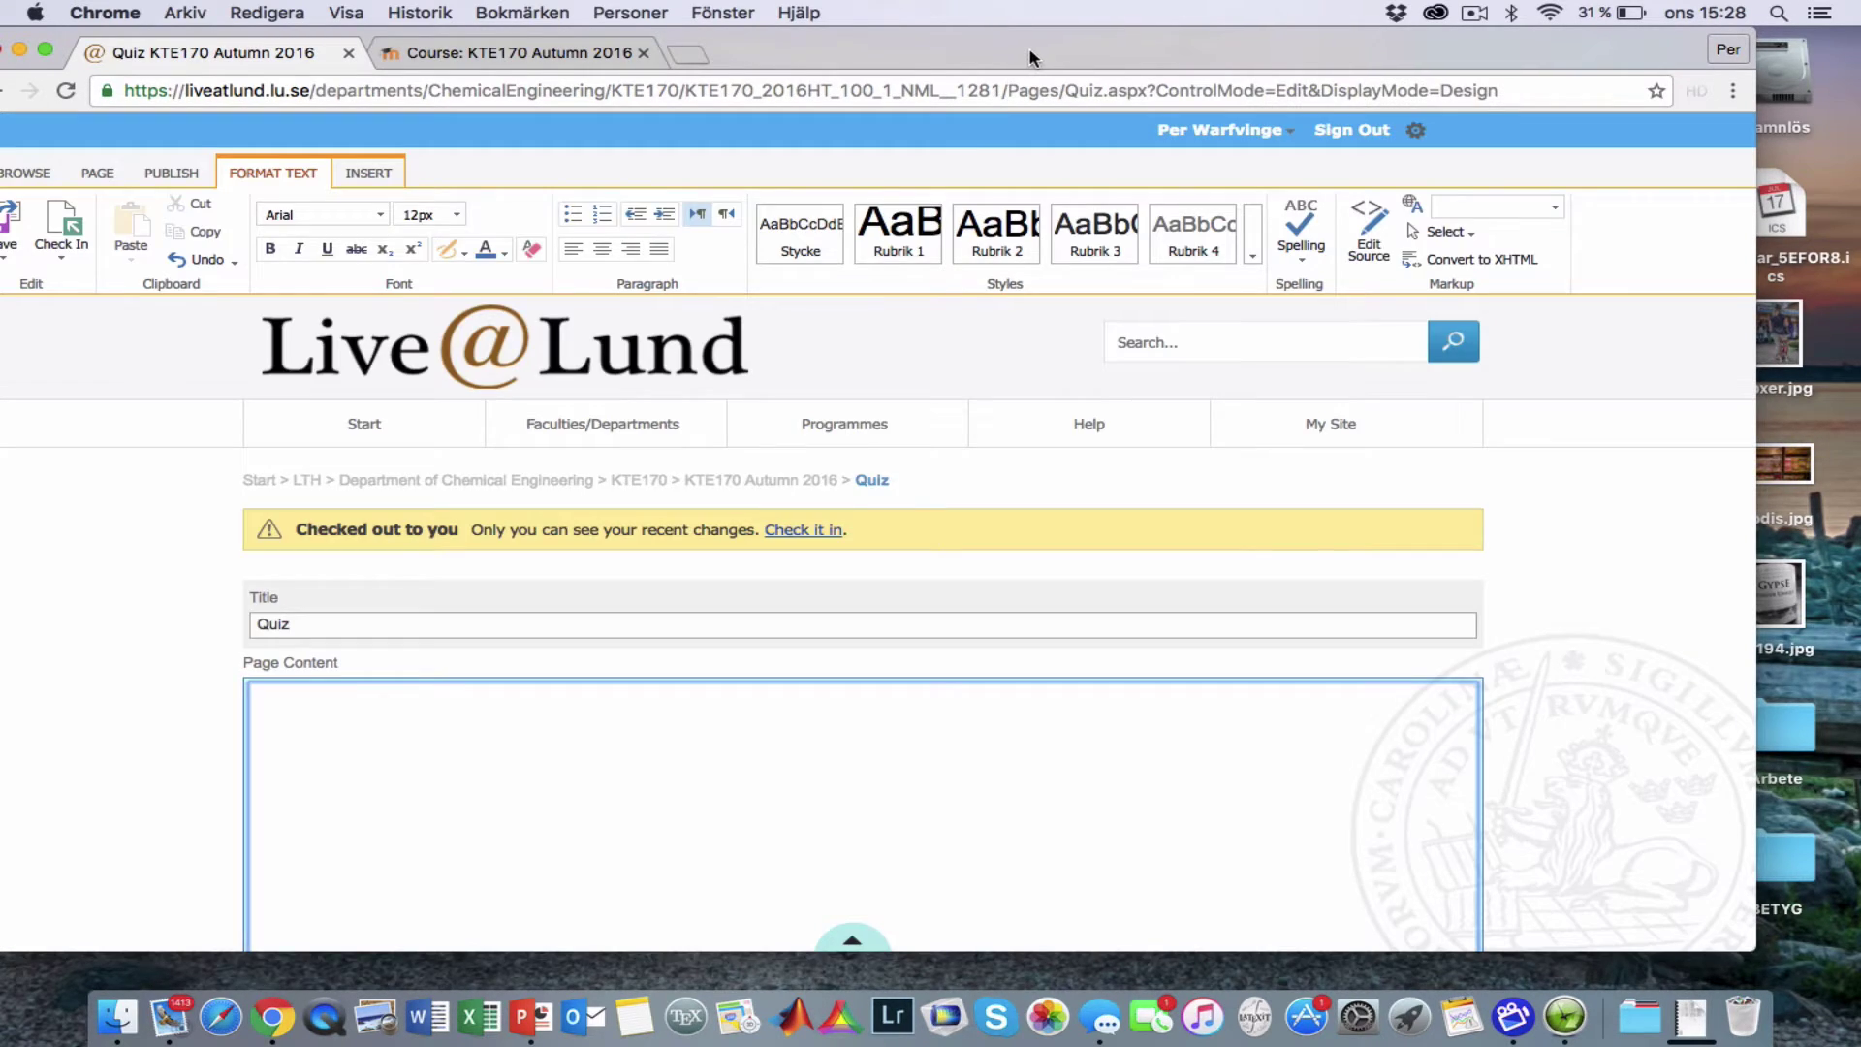
Change the Quiz page's layout to the Welcome Page layout whose name starts with OneWPZoneW
{"action": "left_click_drag", "start_coordinate": [1034, 58], "coordinate": [1095, 71]}
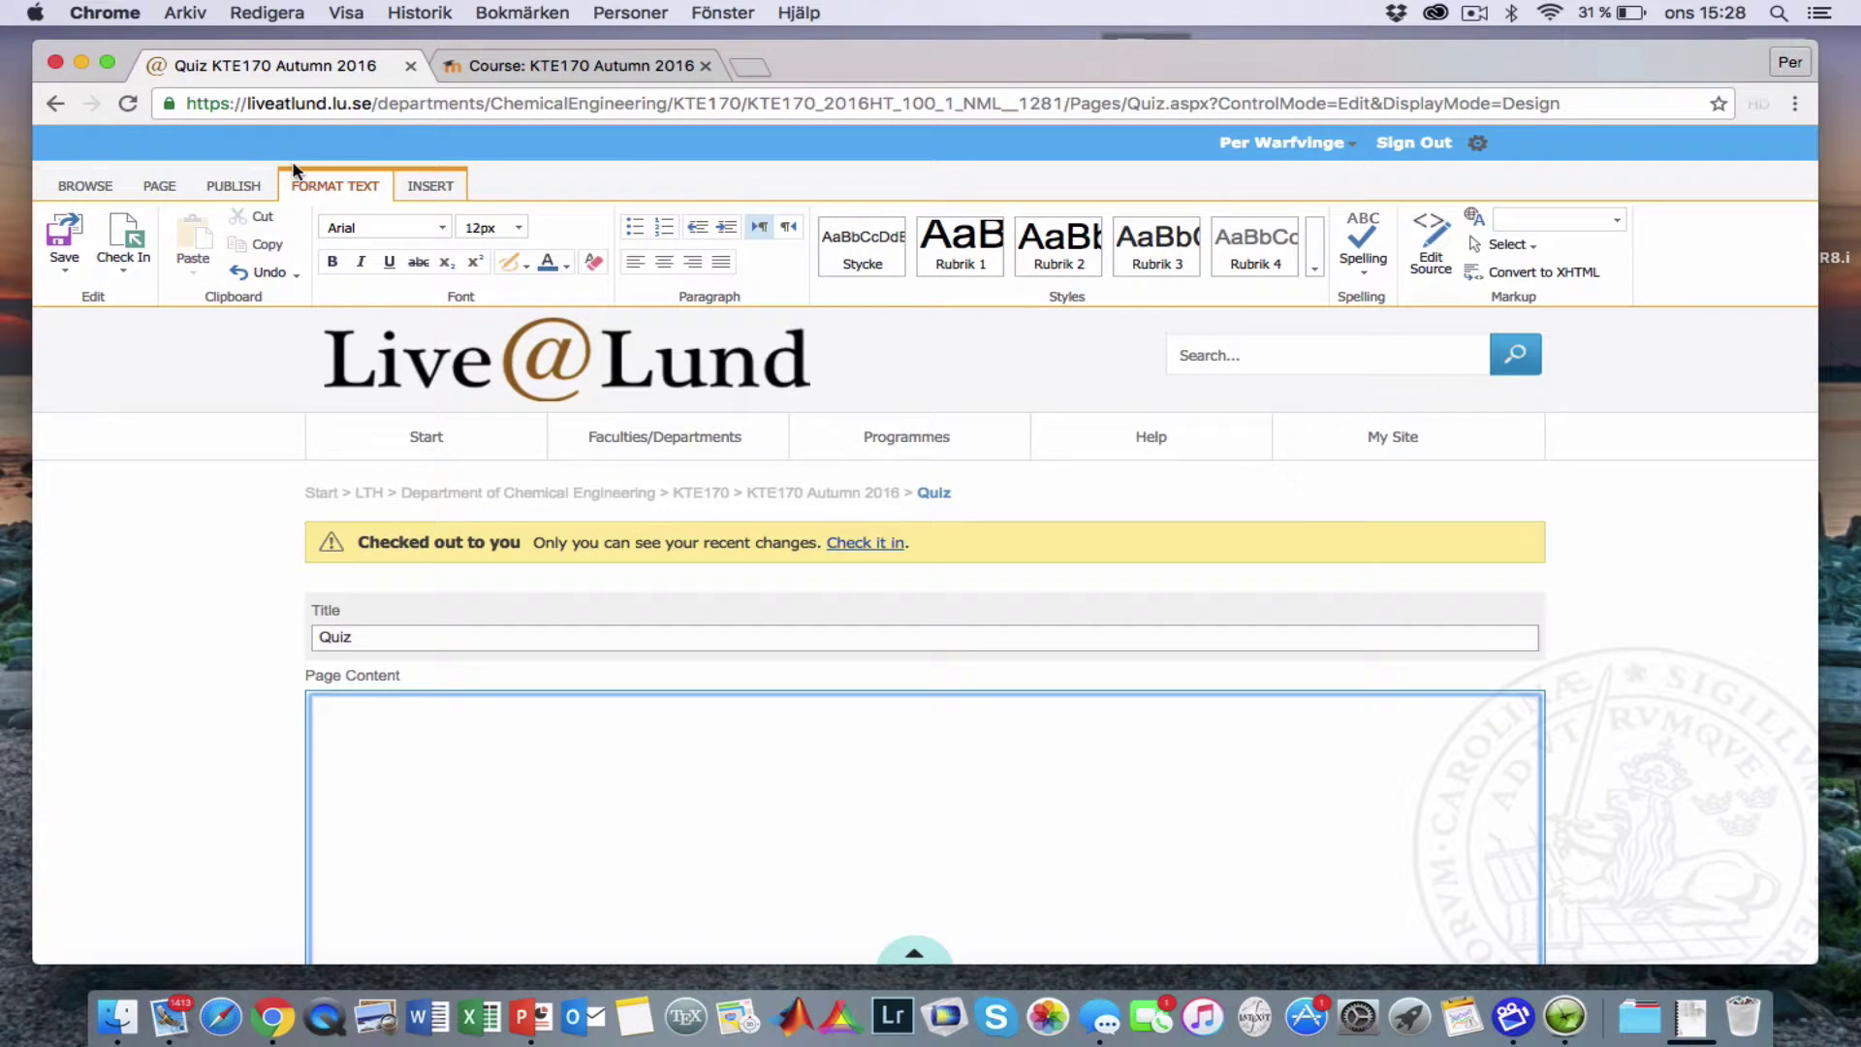
{"action": "left_click", "coordinate": [160, 188]}
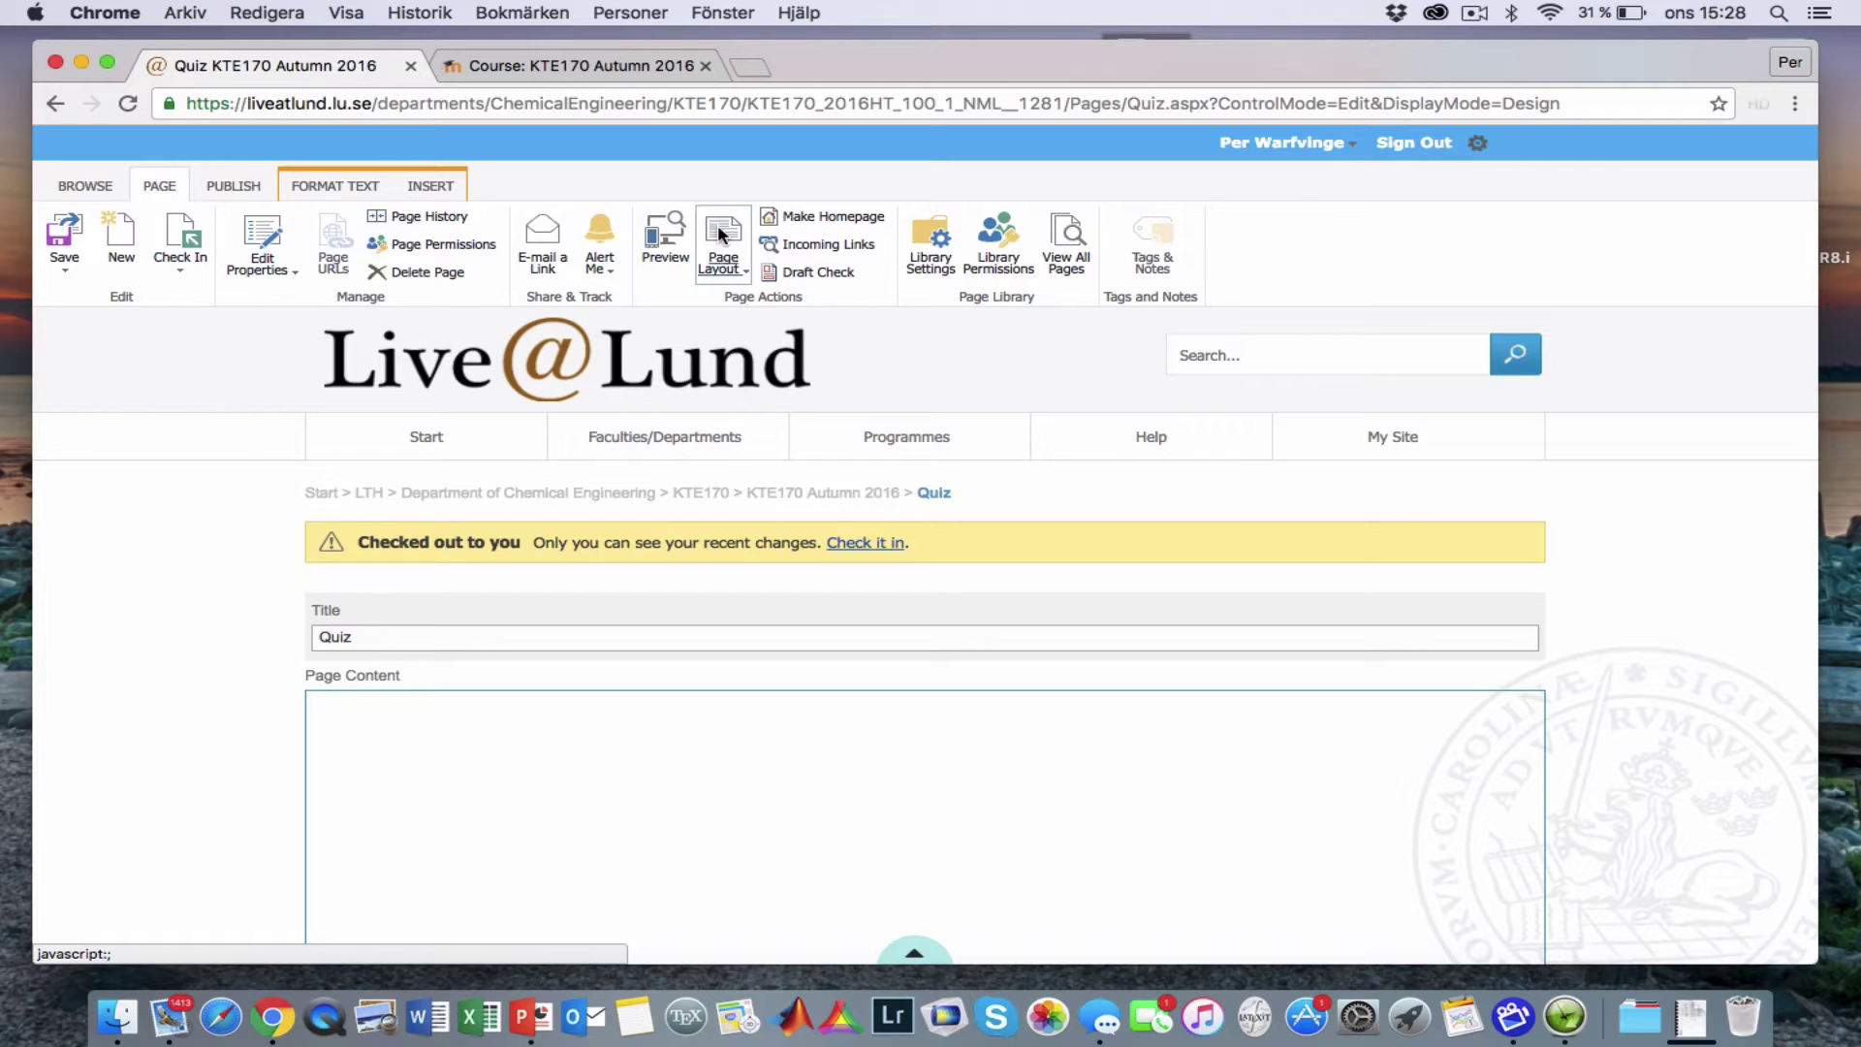
{"action": "left_click", "coordinate": [724, 254]}
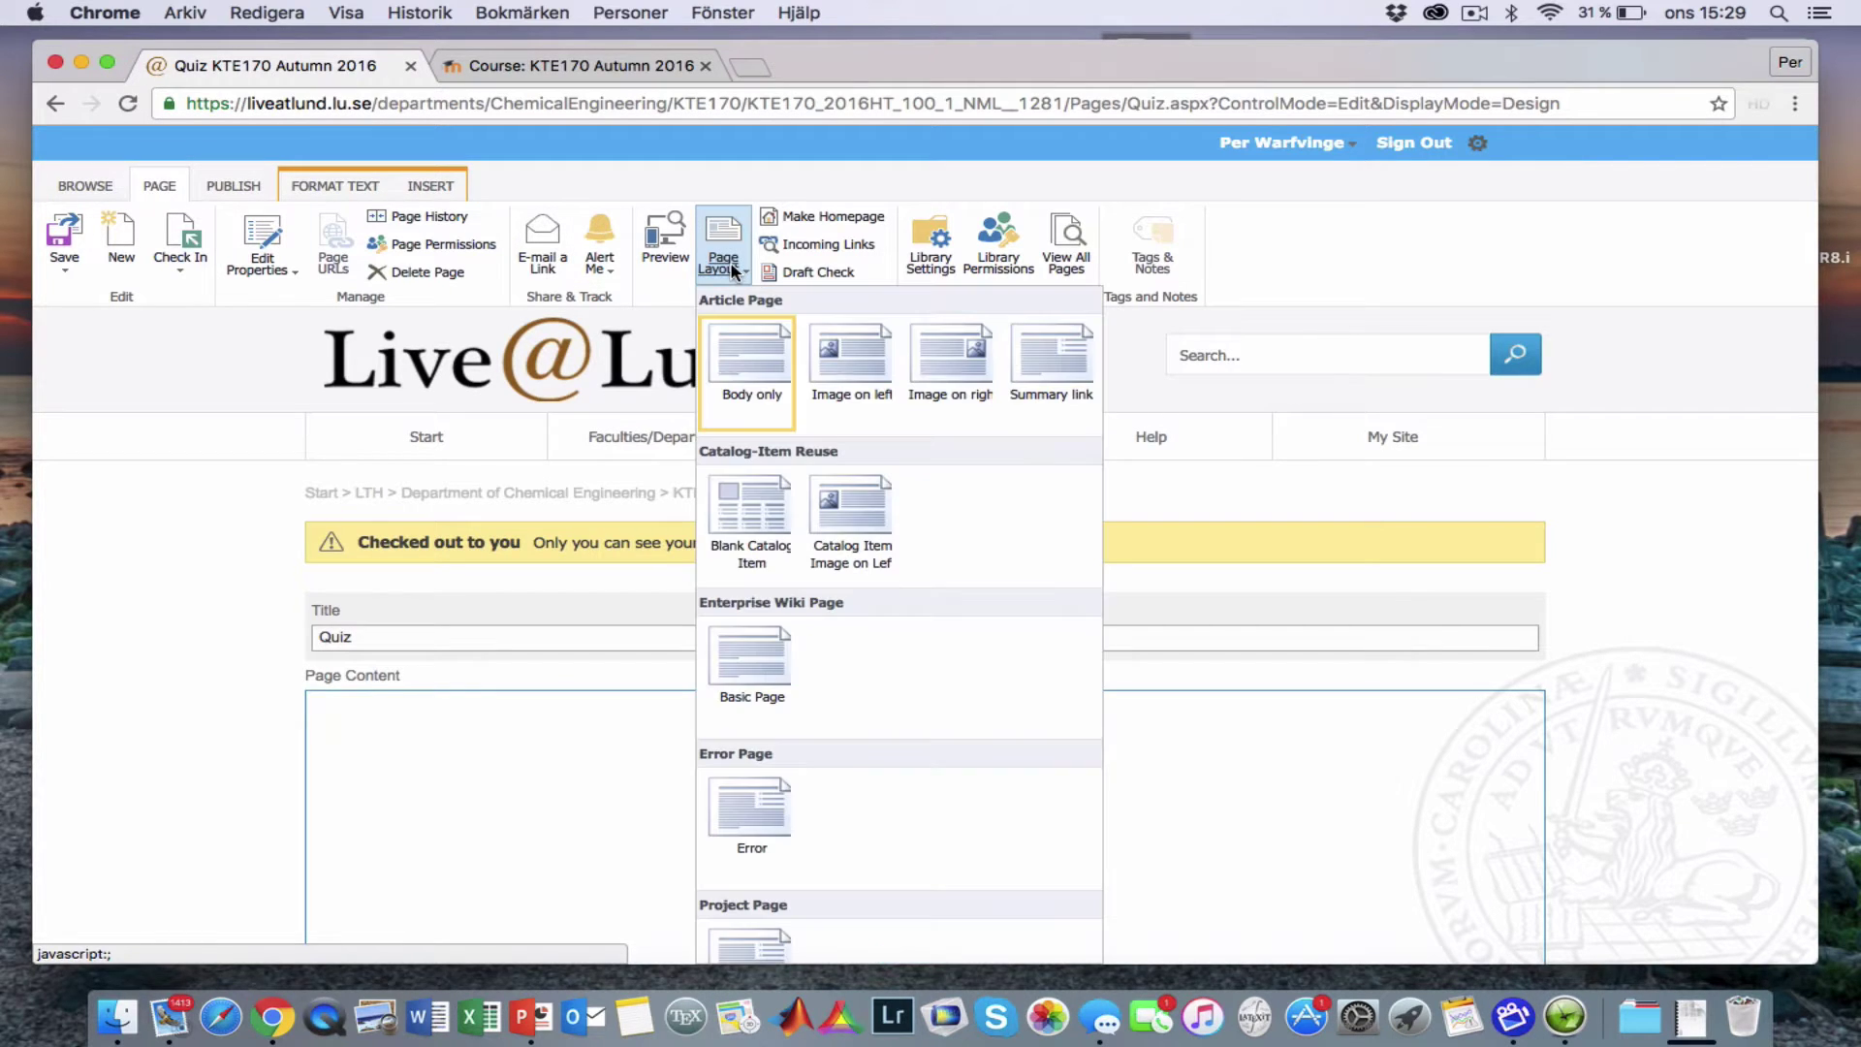
{"action": "scroll", "coordinate": [772, 634], "scroll_direction": "down", "scroll_amount": 8}
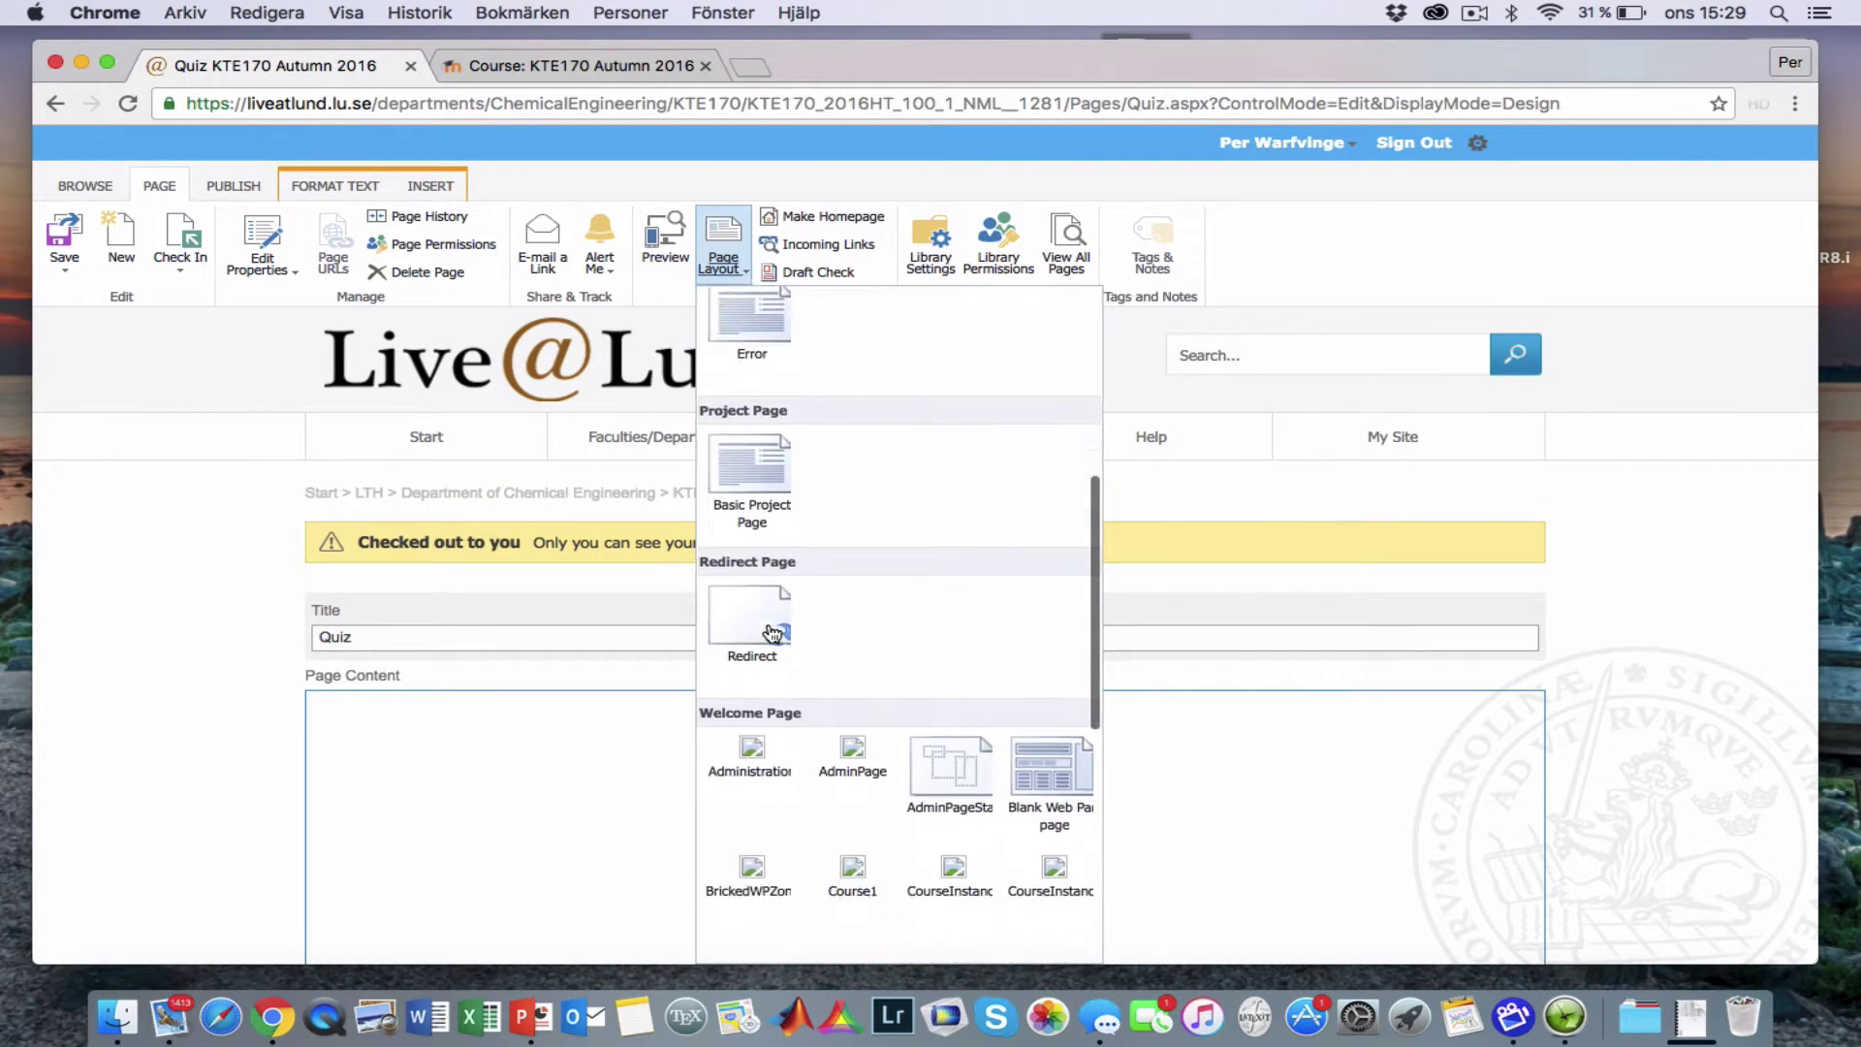
{"action": "scroll", "coordinate": [772, 634], "scroll_direction": "down", "scroll_amount": 5}
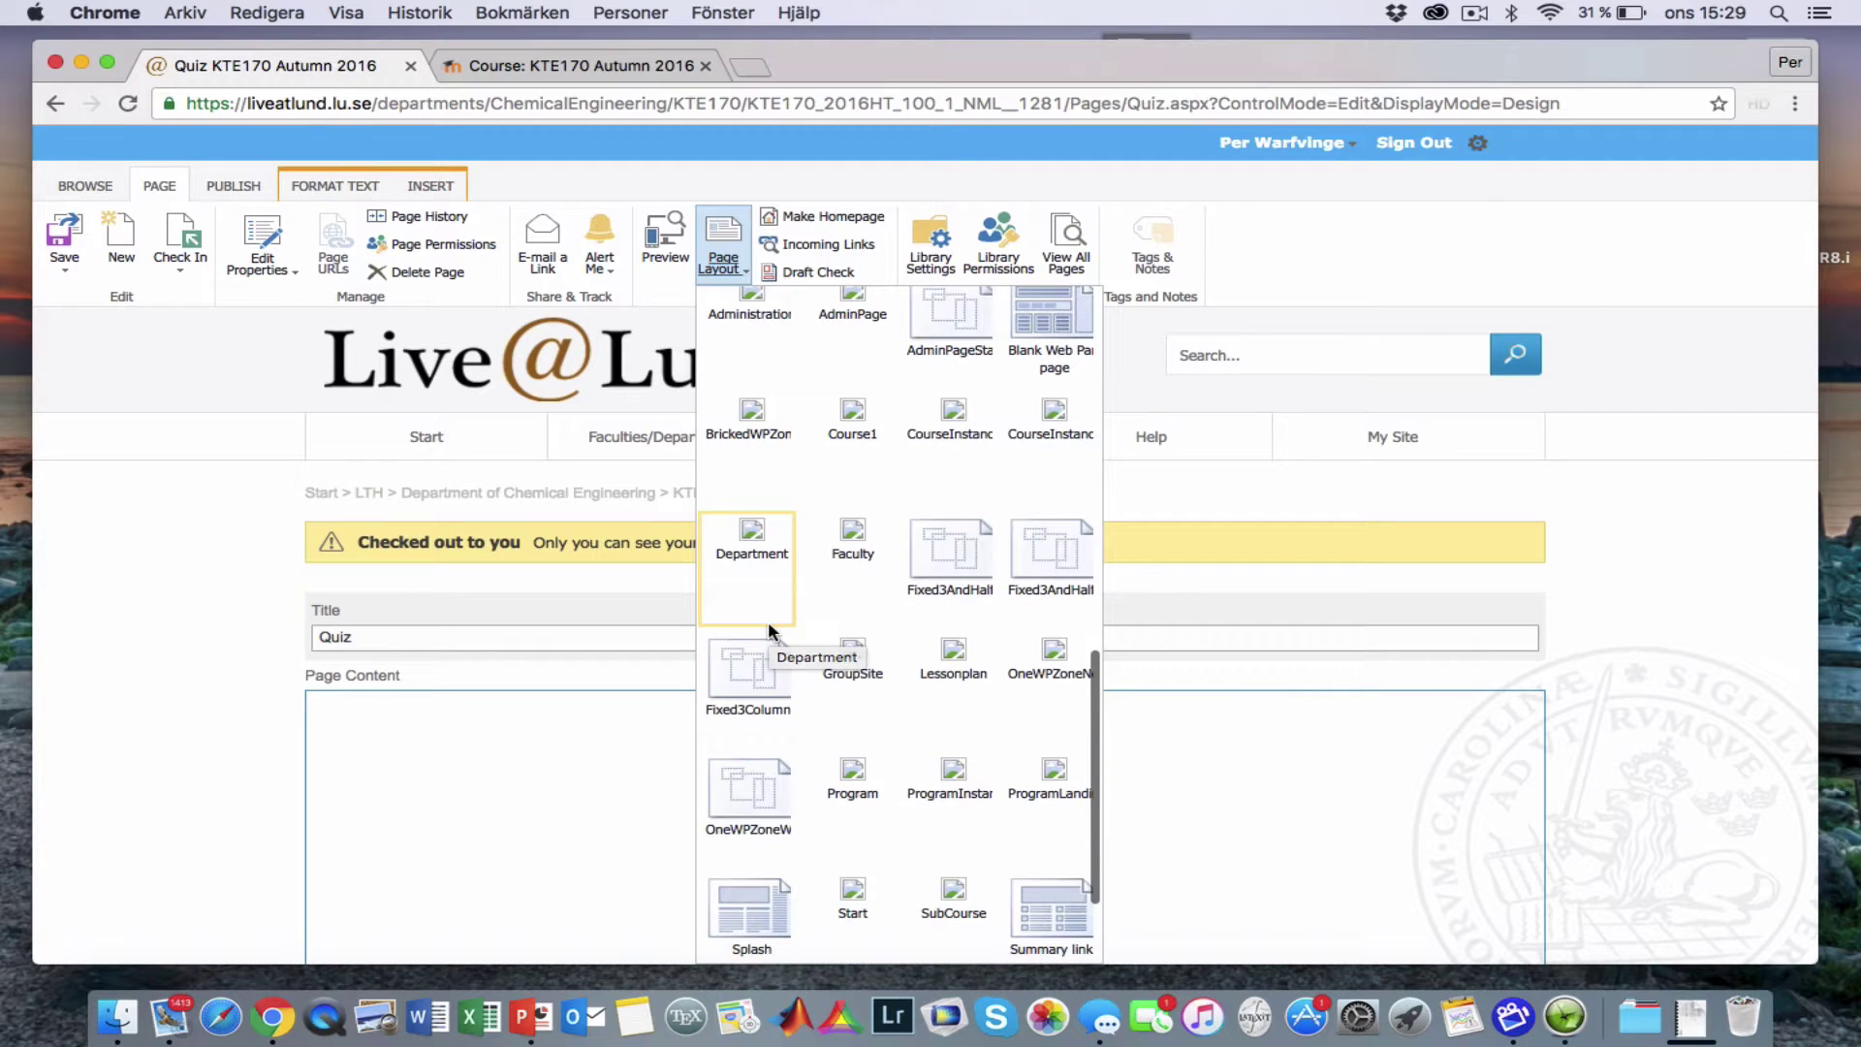
{"action": "left_click", "coordinate": [749, 803]}
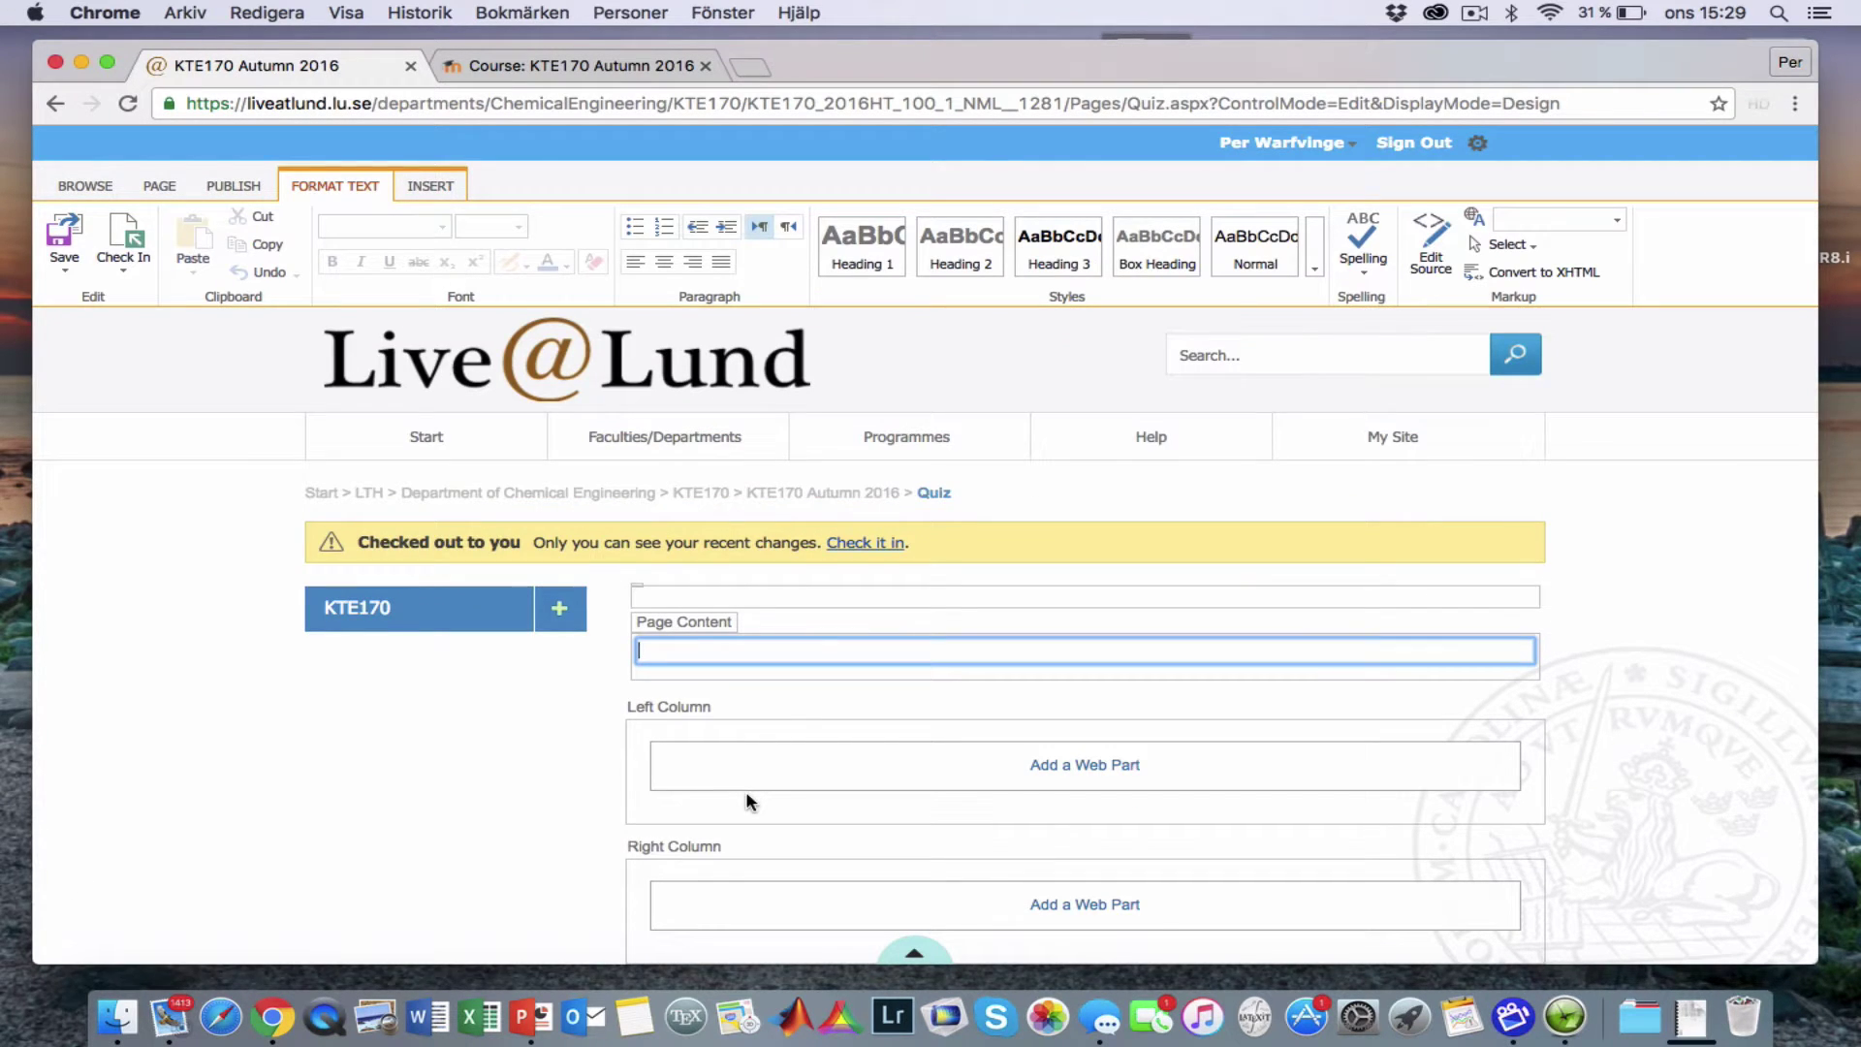
Add the MoodleQuiz web part from the Miscellaneous category to the page's Left Column
{"action": "left_click", "coordinate": [1097, 767]}
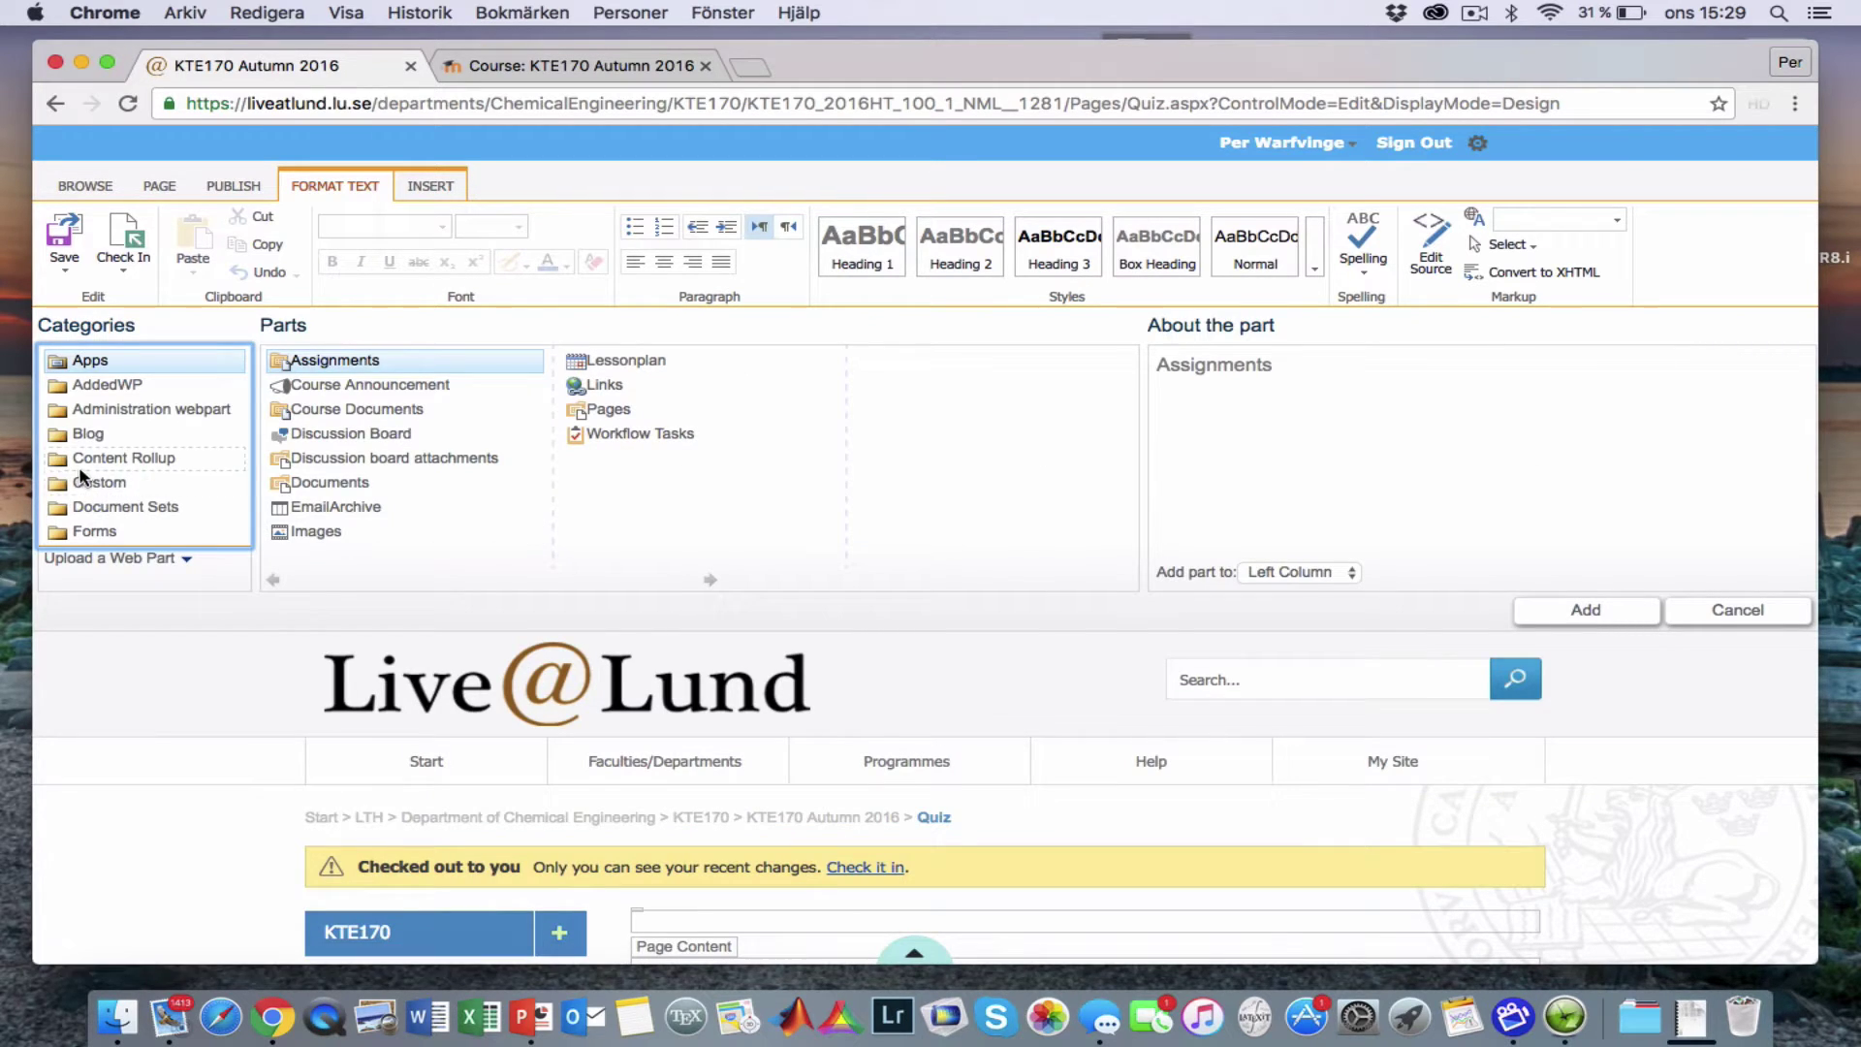
{"action": "scroll", "coordinate": [117, 528], "scroll_direction": "down", "scroll_amount": 3}
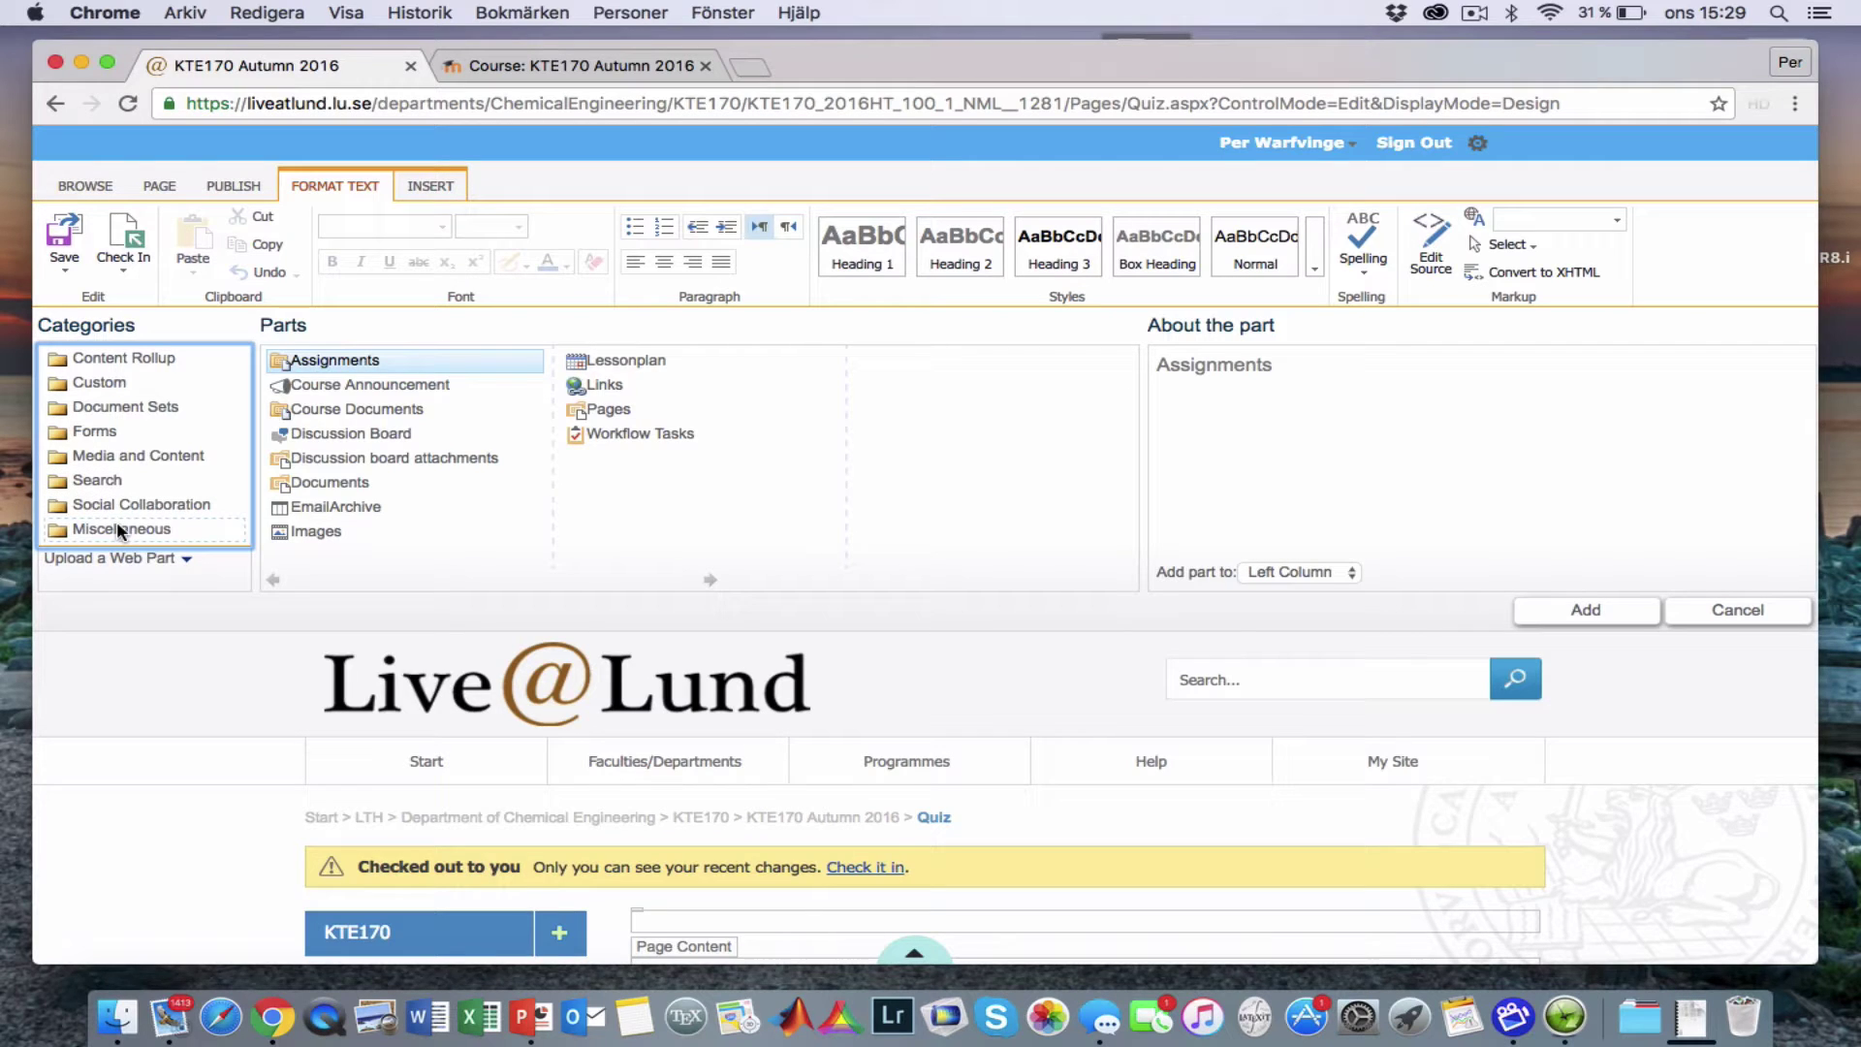
{"action": "left_click", "coordinate": [118, 528]}
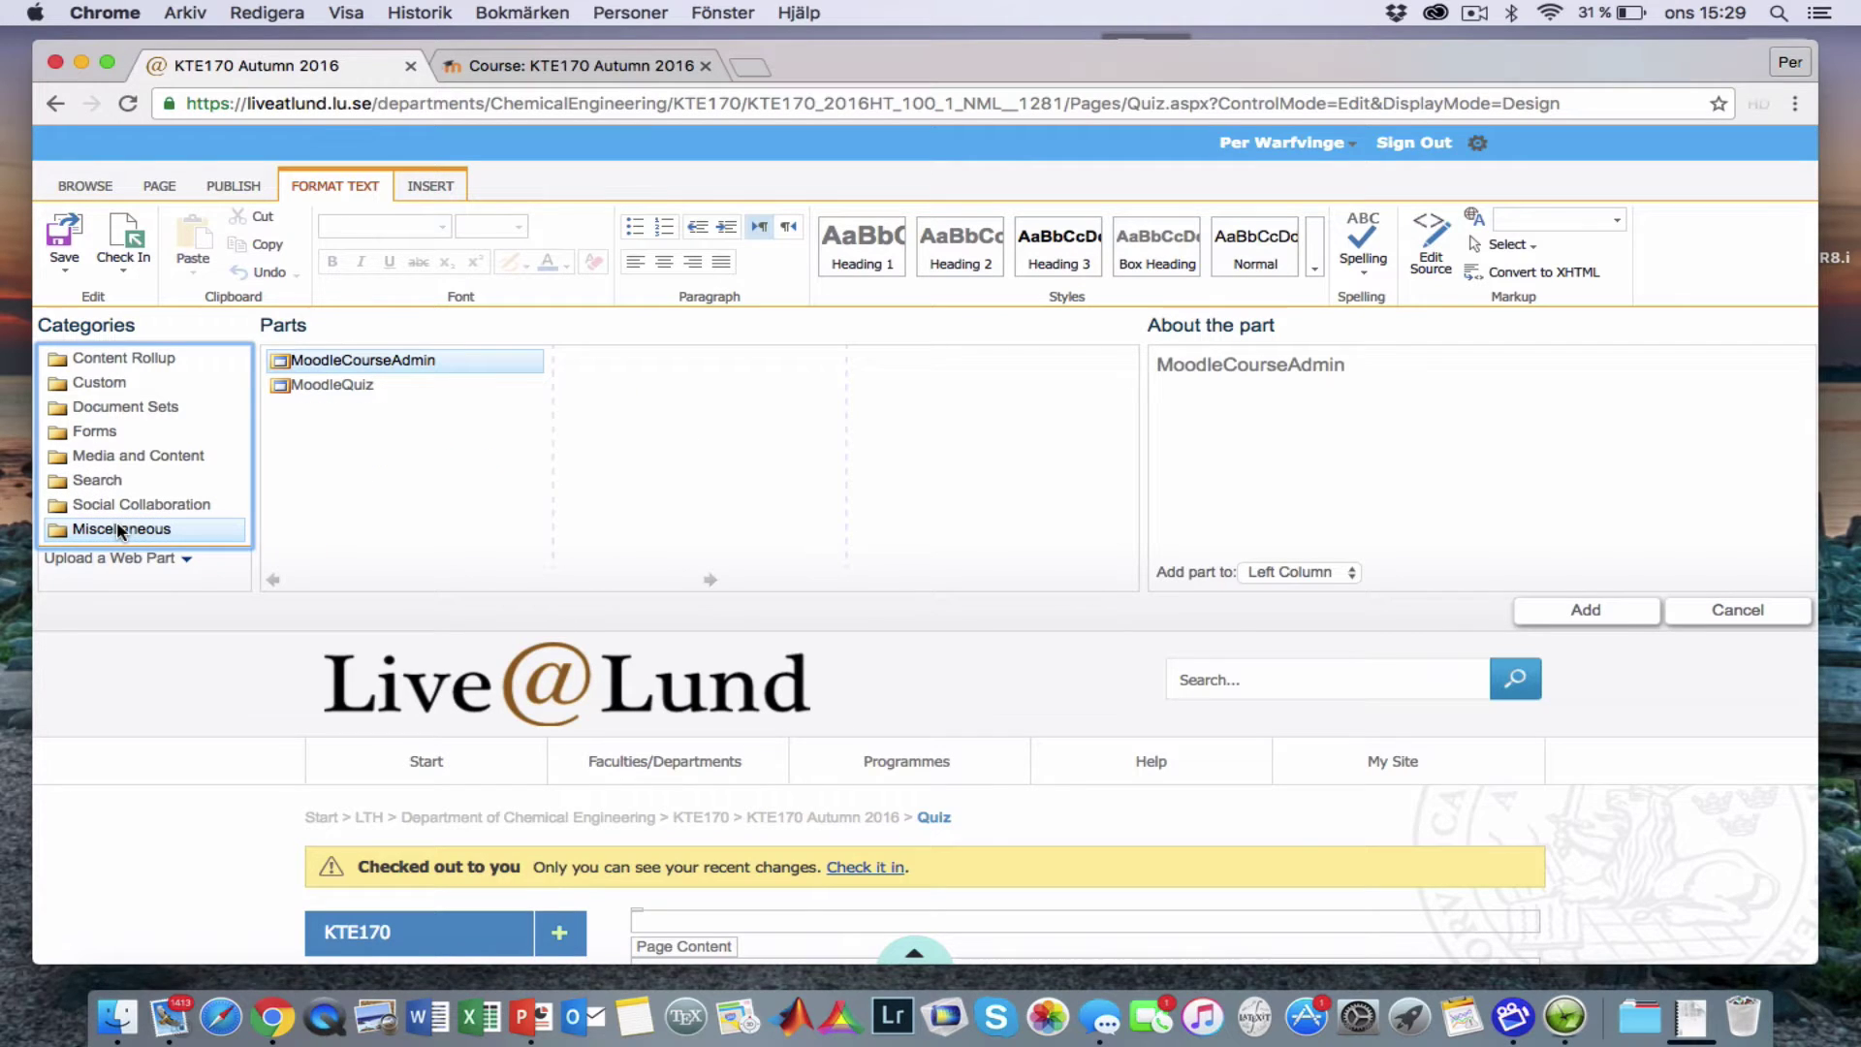
{"action": "left_click", "coordinate": [354, 388]}
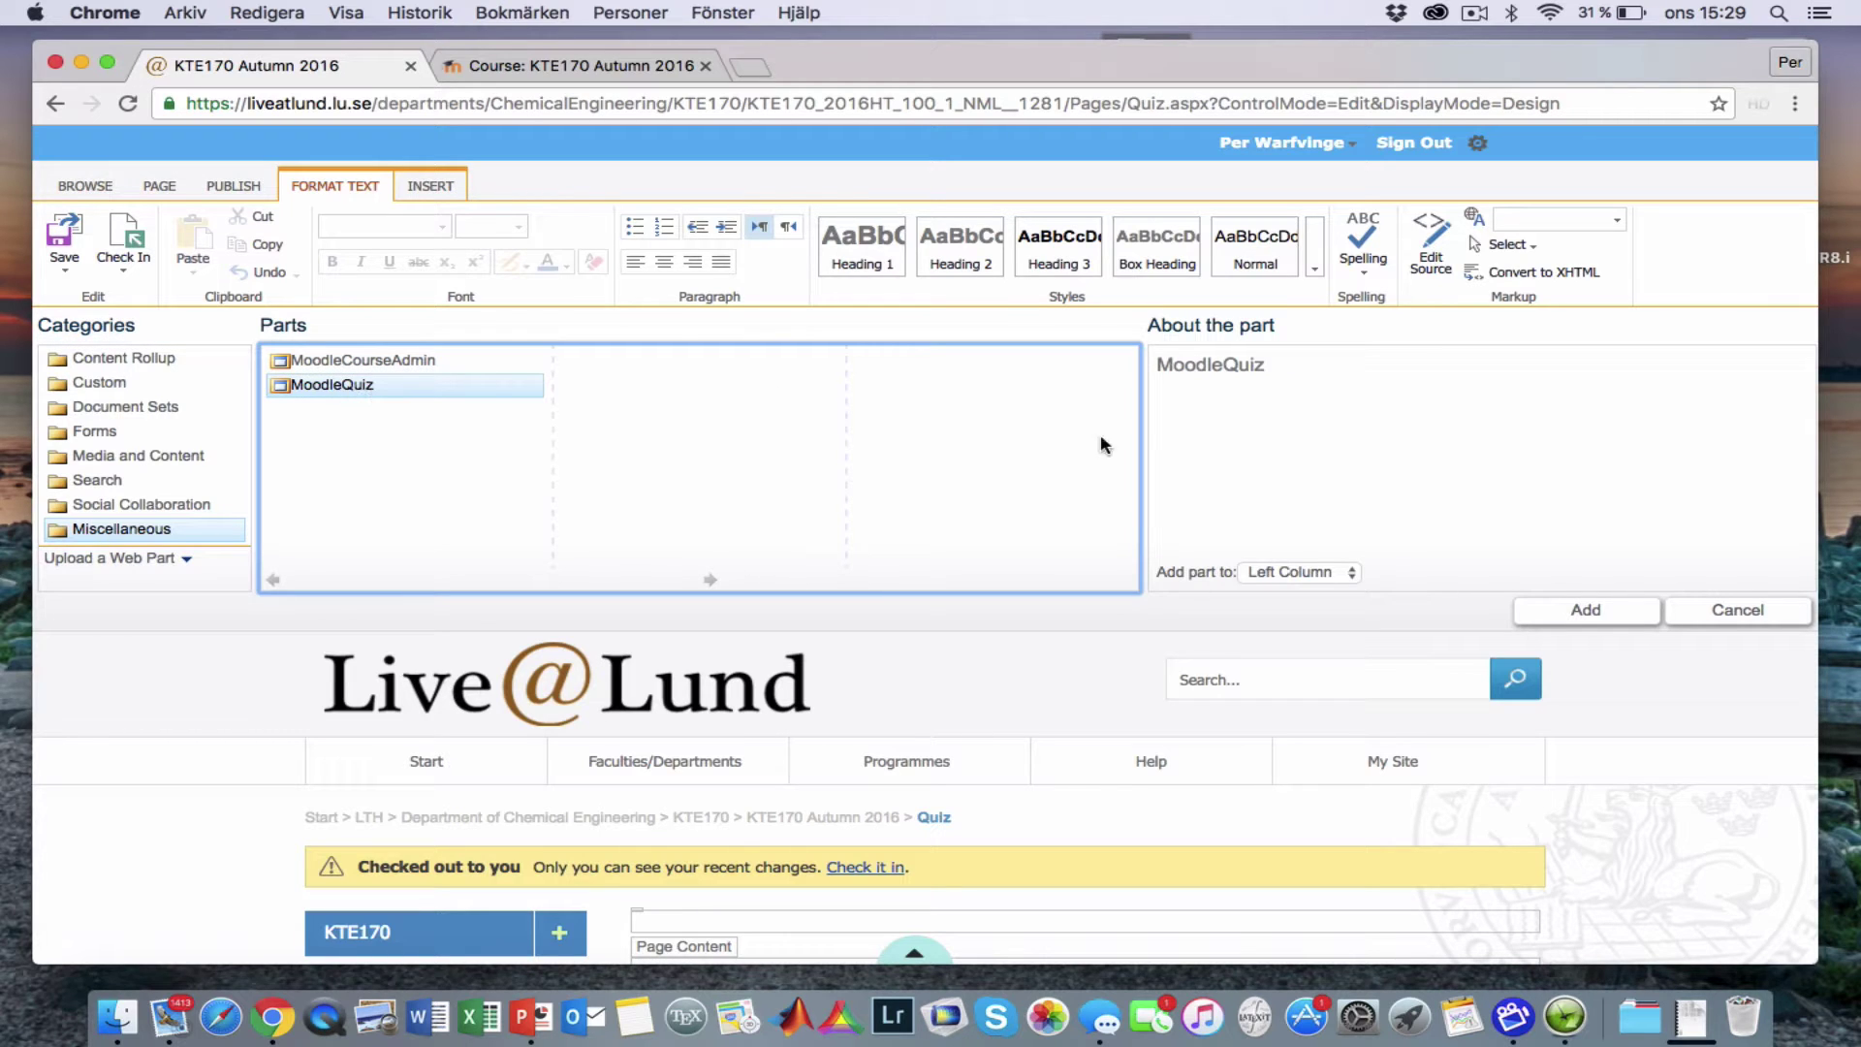
{"action": "left_click", "coordinate": [1586, 610]}
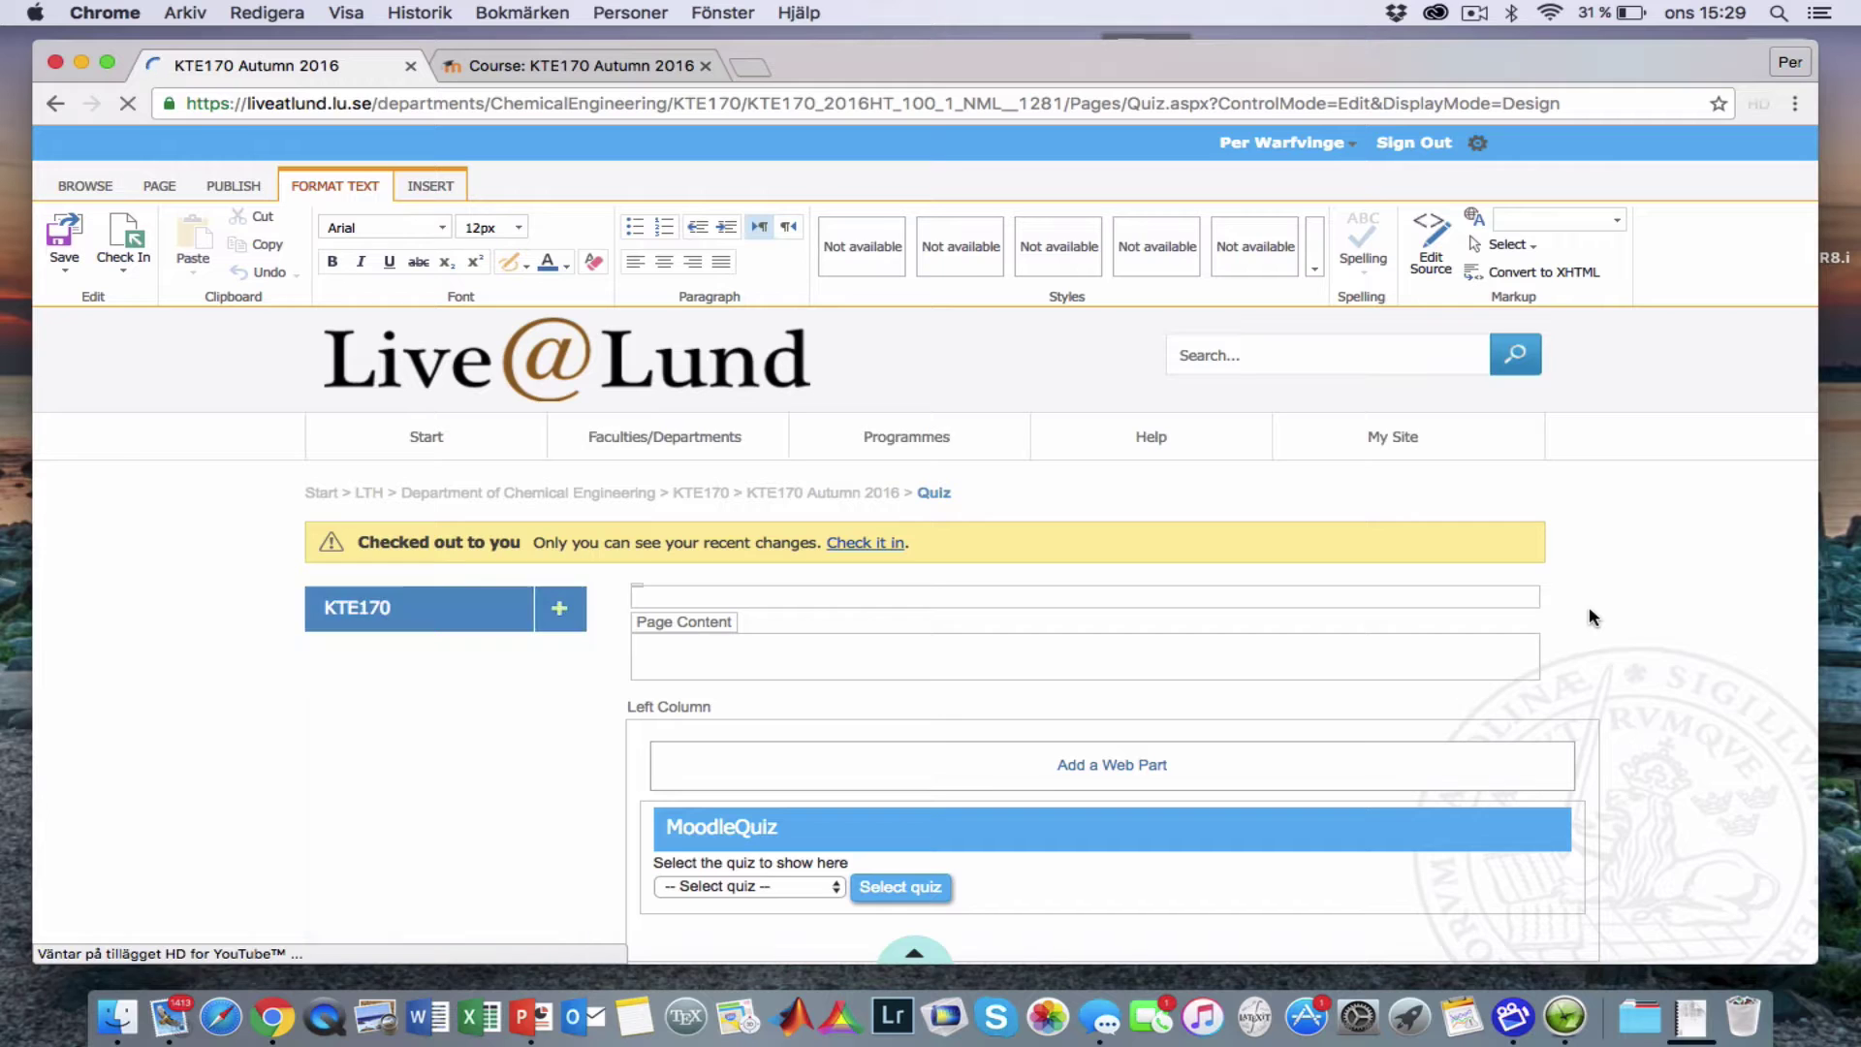
Publish the Quiz page without a comment
{"action": "left_click", "coordinate": [238, 187]}
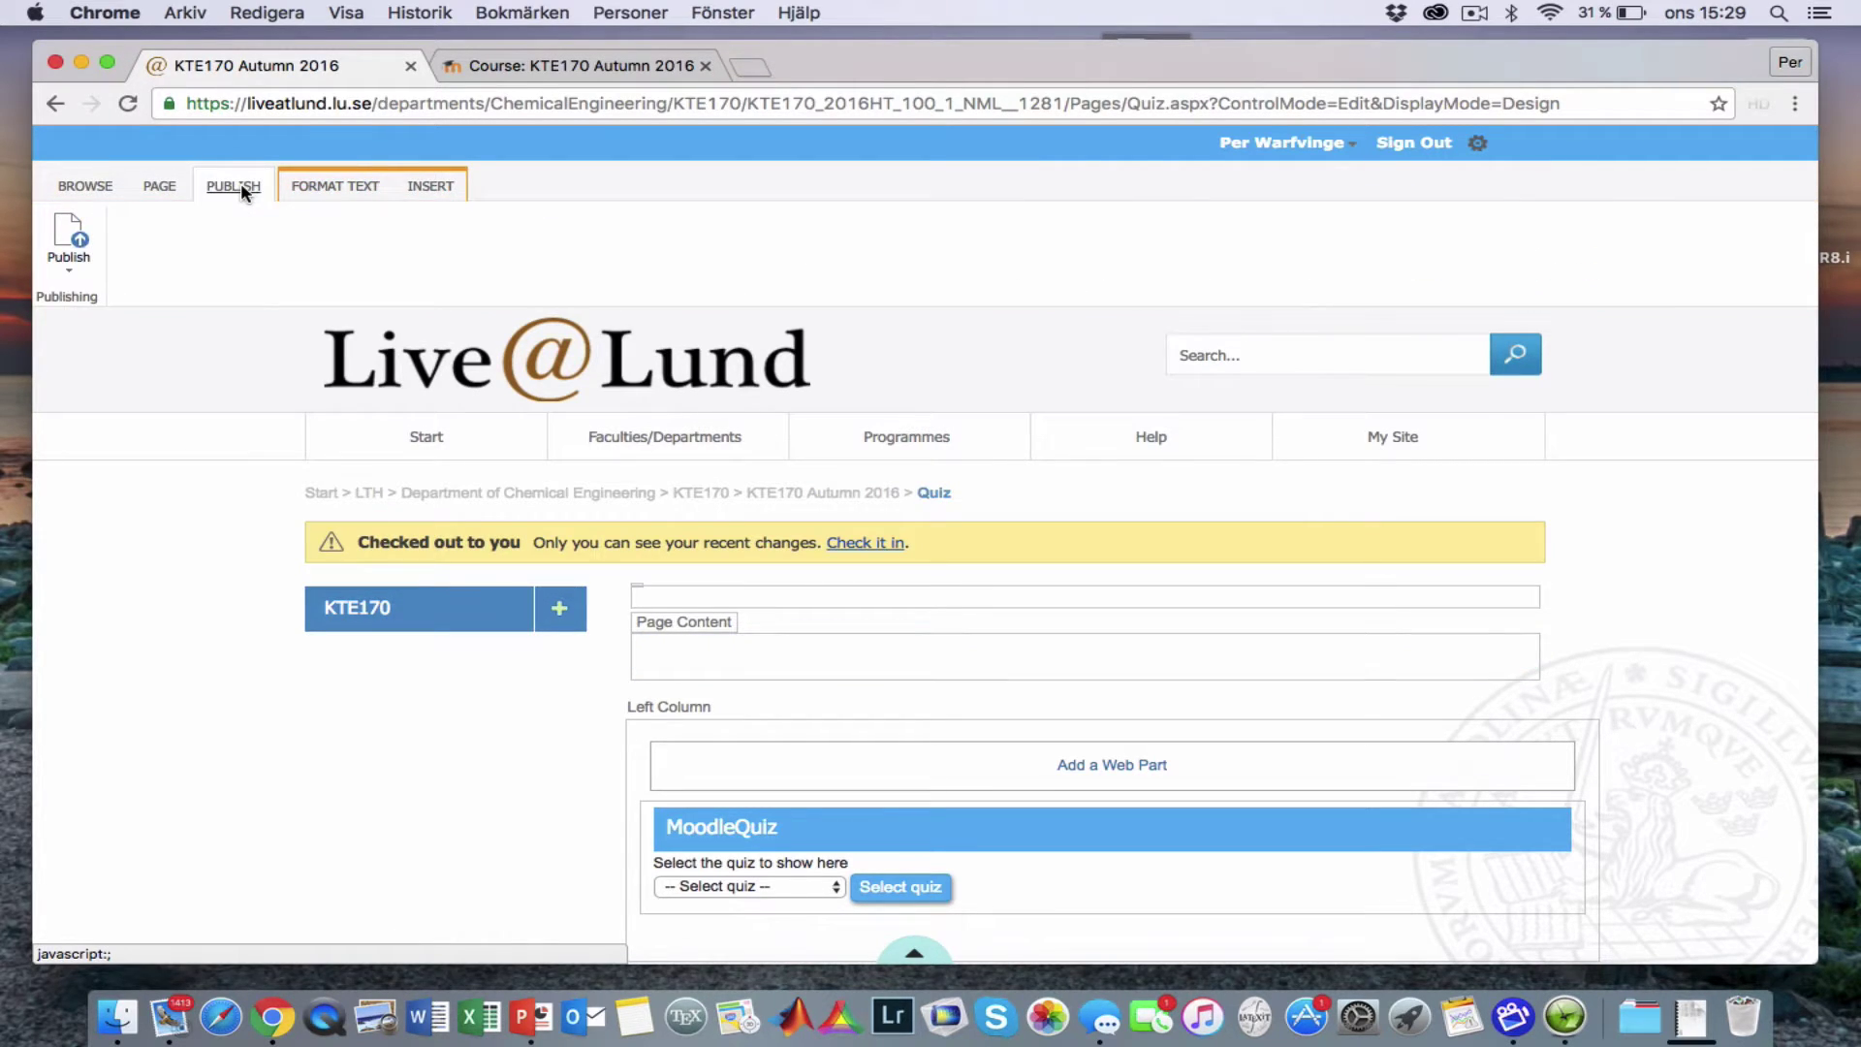
{"action": "left_click", "coordinate": [77, 237]}
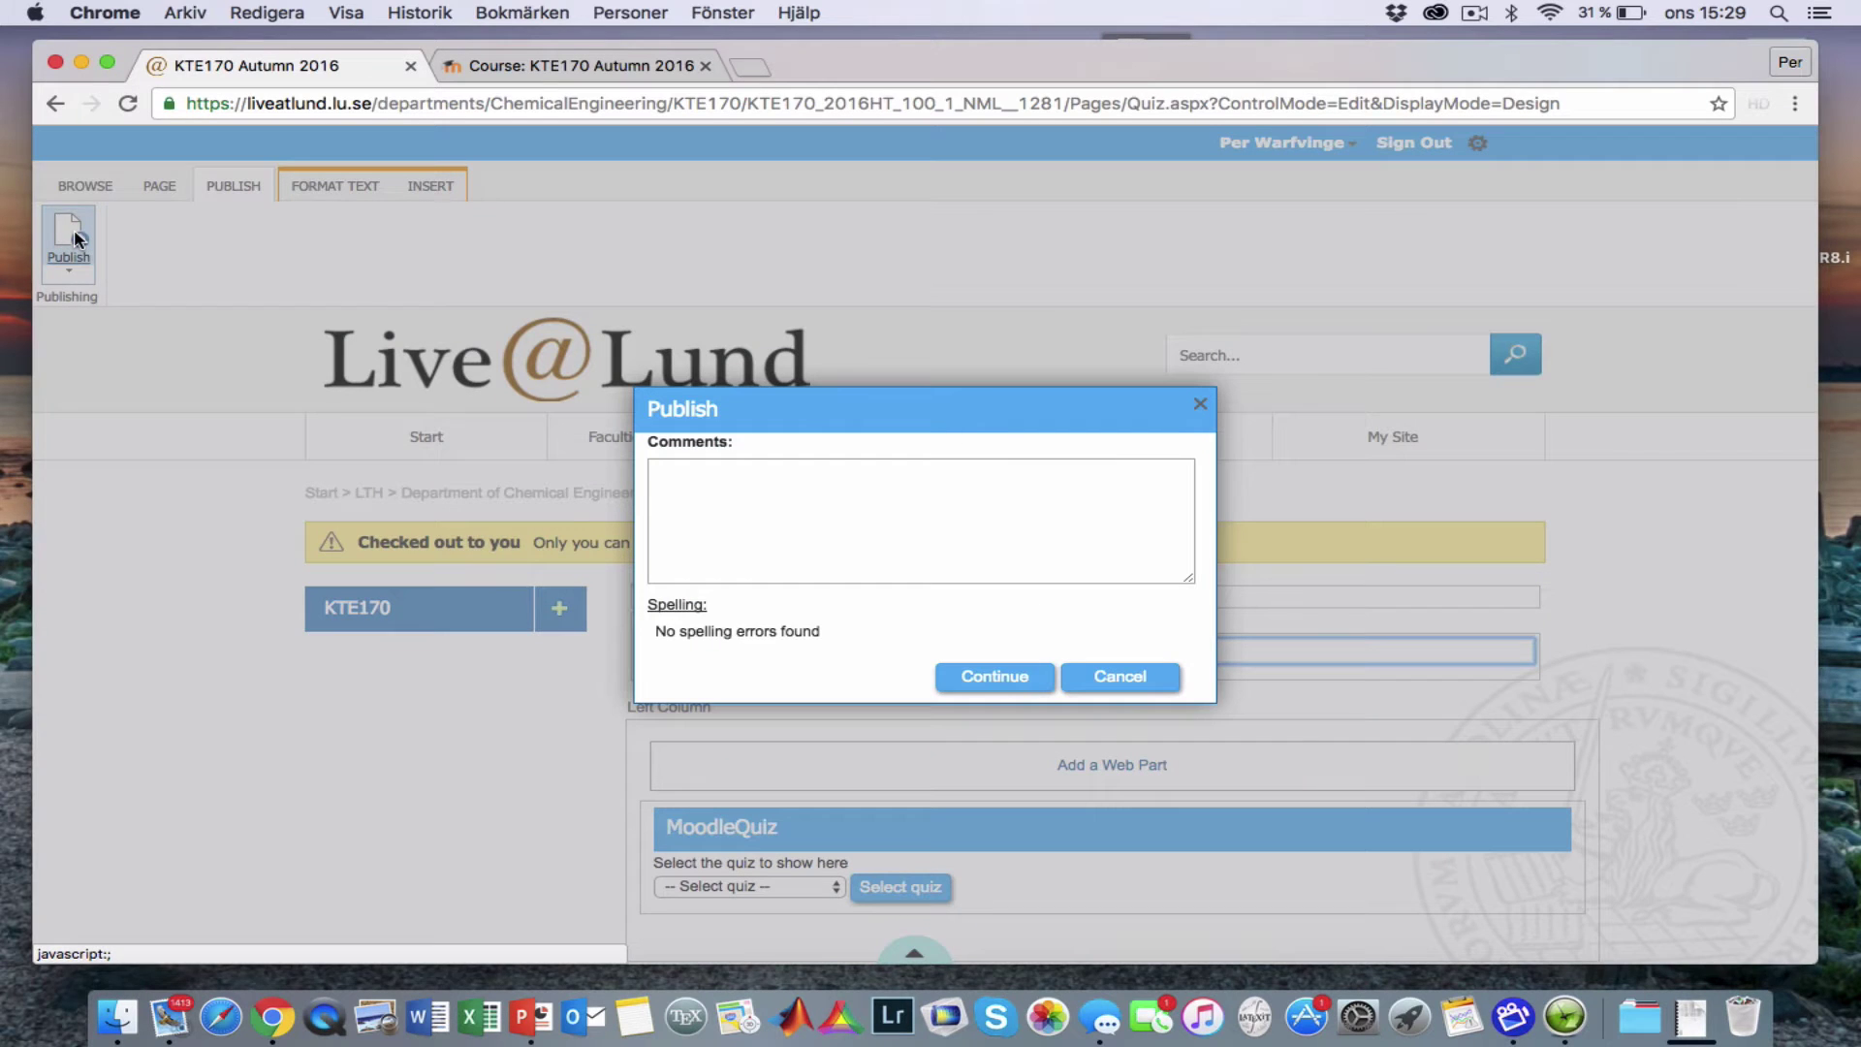
{"action": "left_click", "coordinate": [995, 677]}
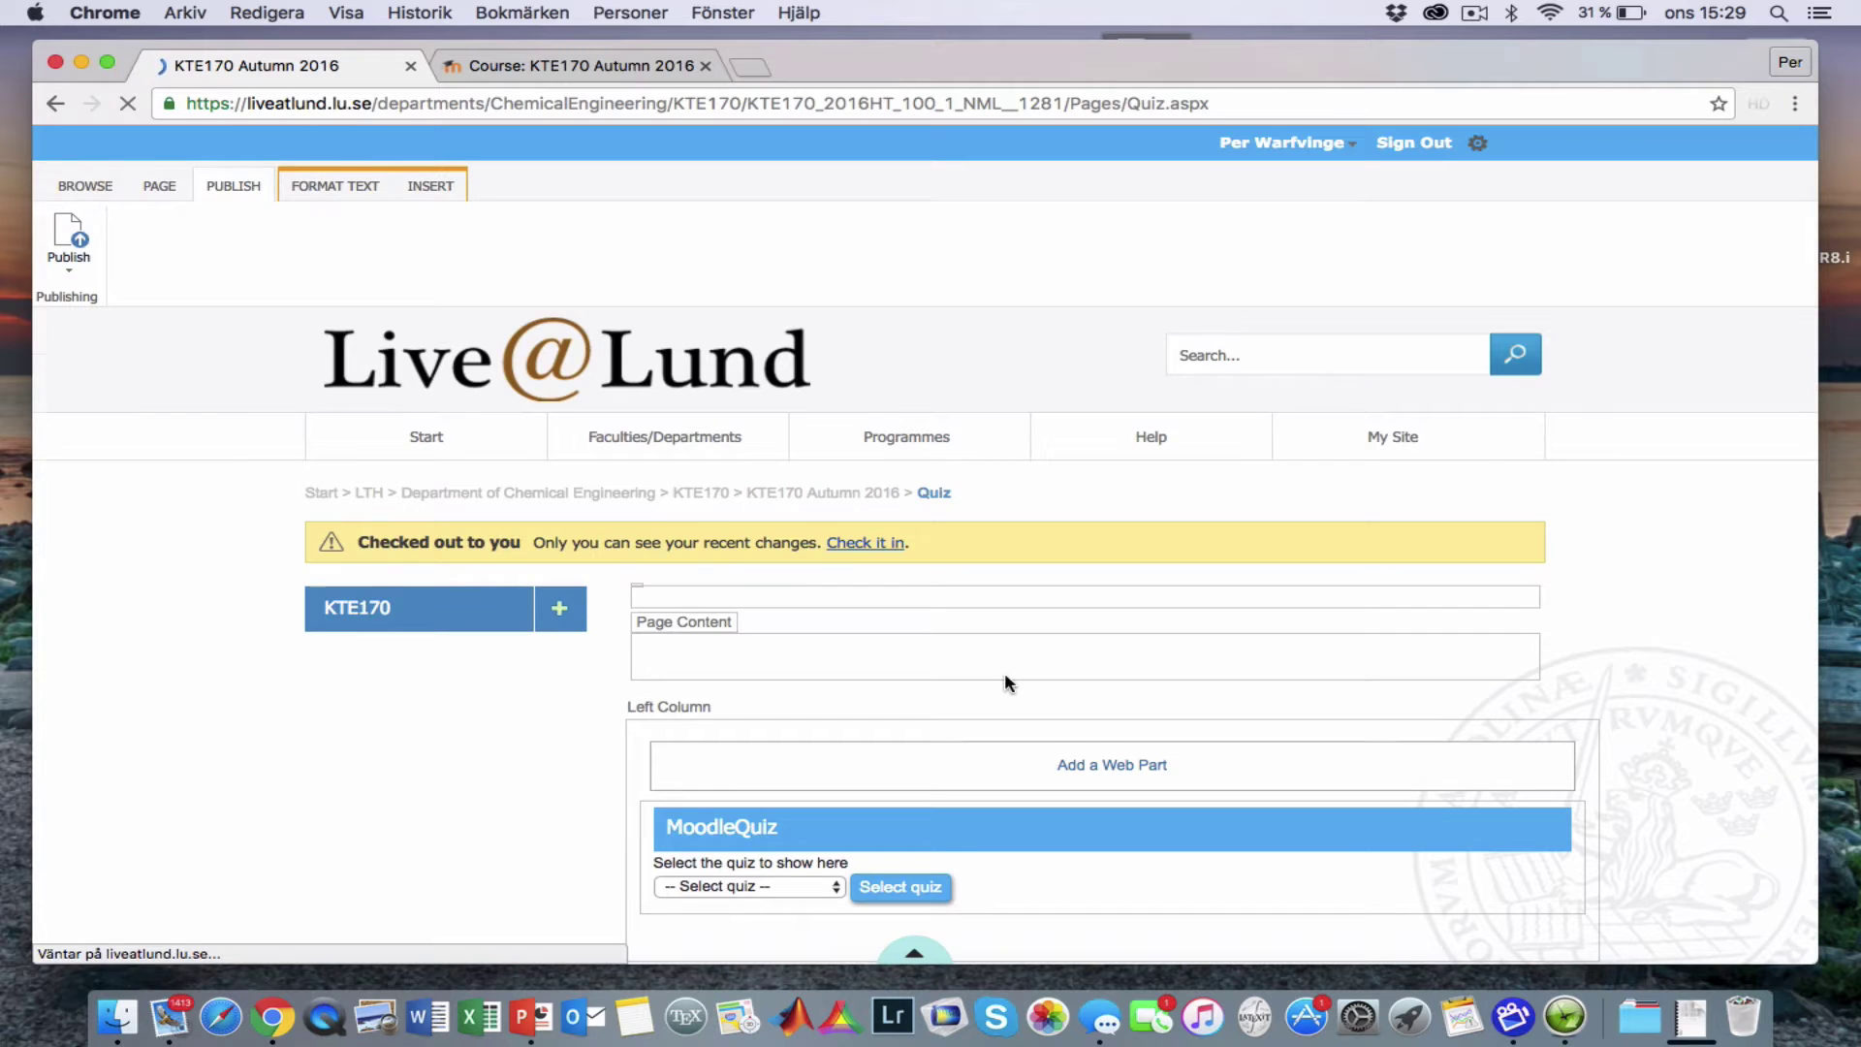
Go back to the KTE170 Autumn 2016 start page and open the published Quiz page
{"action": "left_click", "coordinate": [841, 349]}
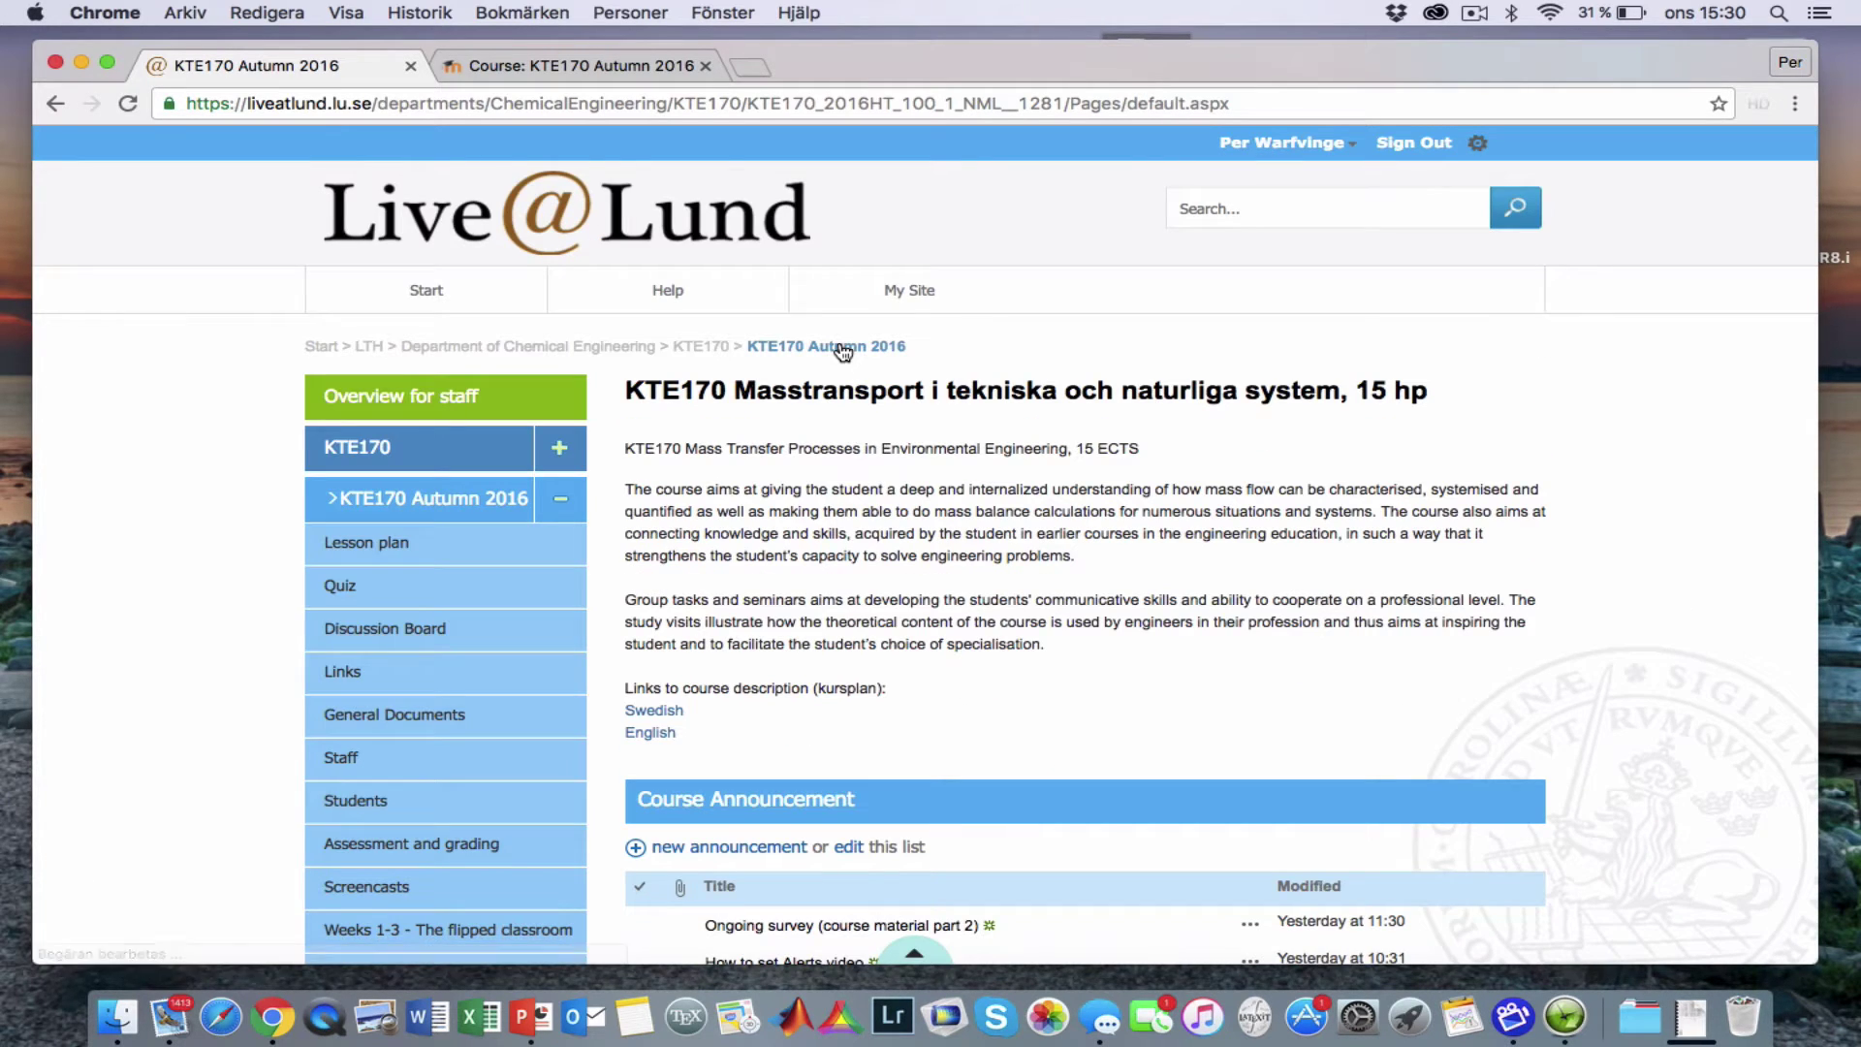
{"action": "scroll", "coordinate": [473, 717], "scroll_direction": "down", "scroll_amount": 3}
{"action": "scroll", "coordinate": [475, 727], "scroll_direction": "down", "scroll_amount": 1}
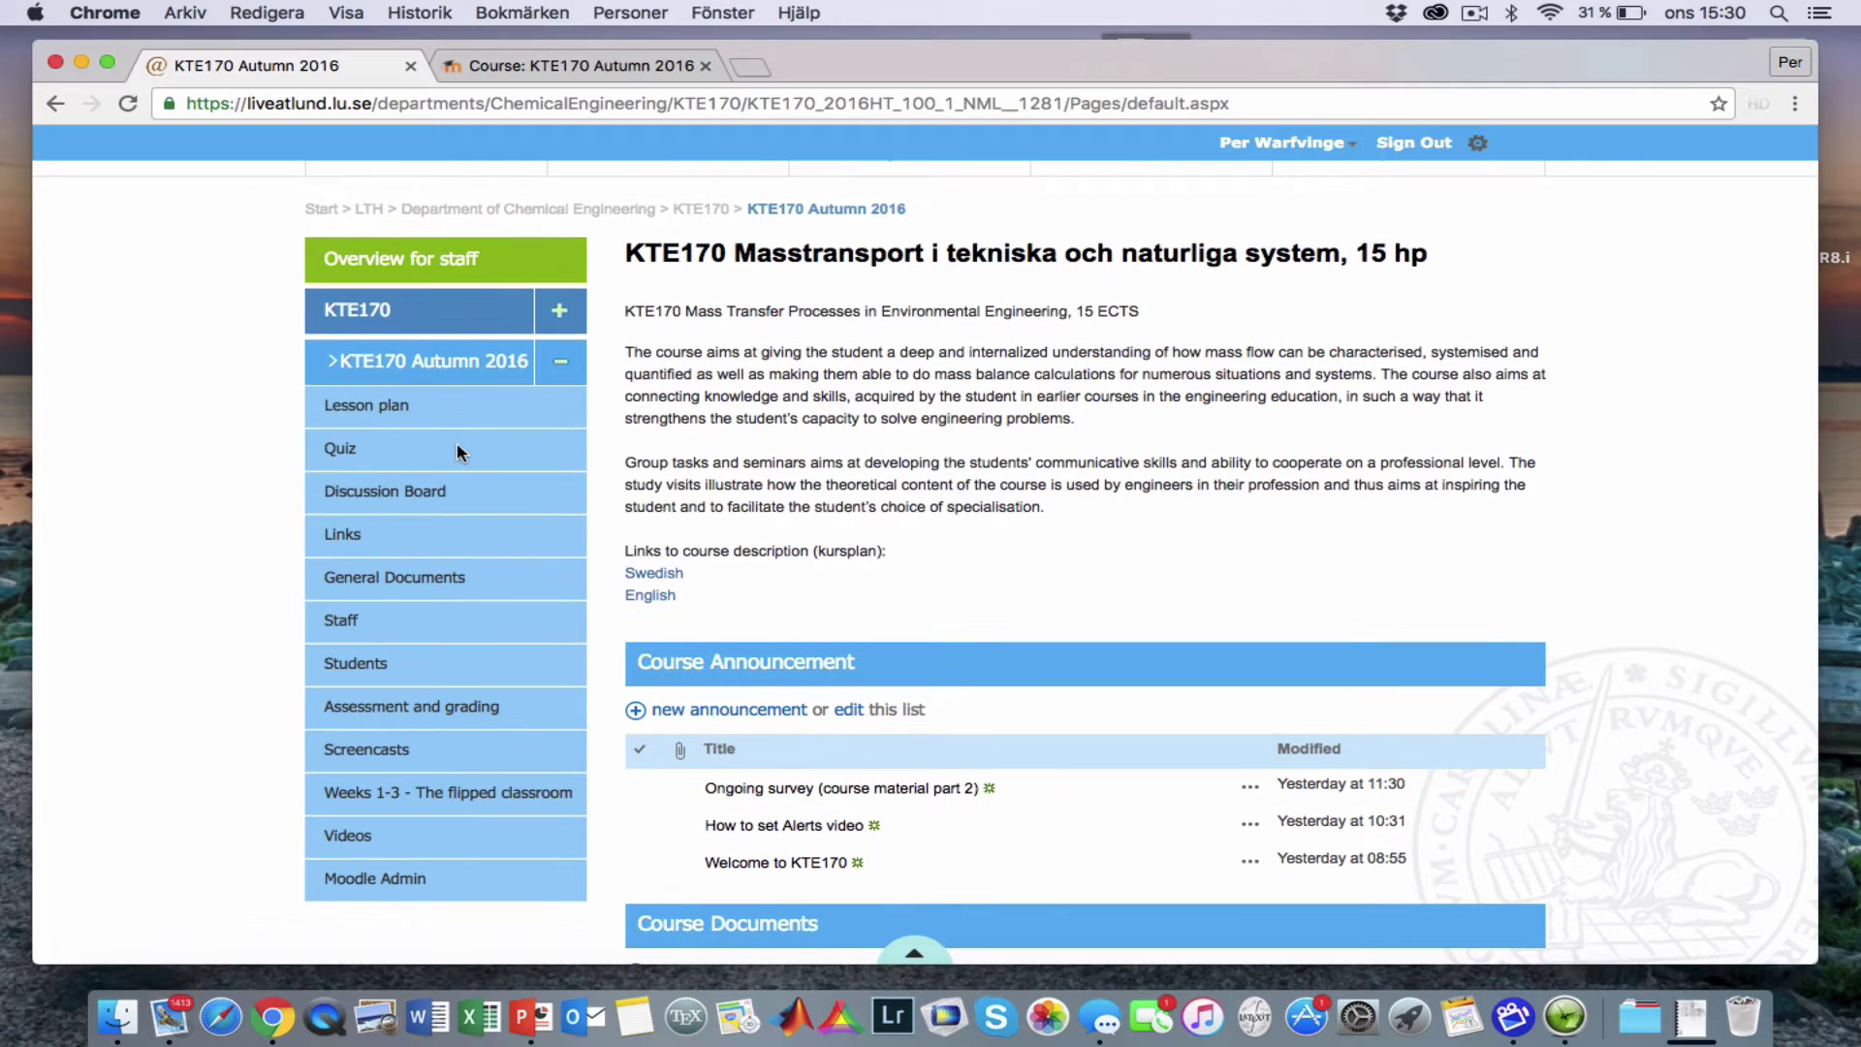
{"action": "left_click", "coordinate": [347, 453]}
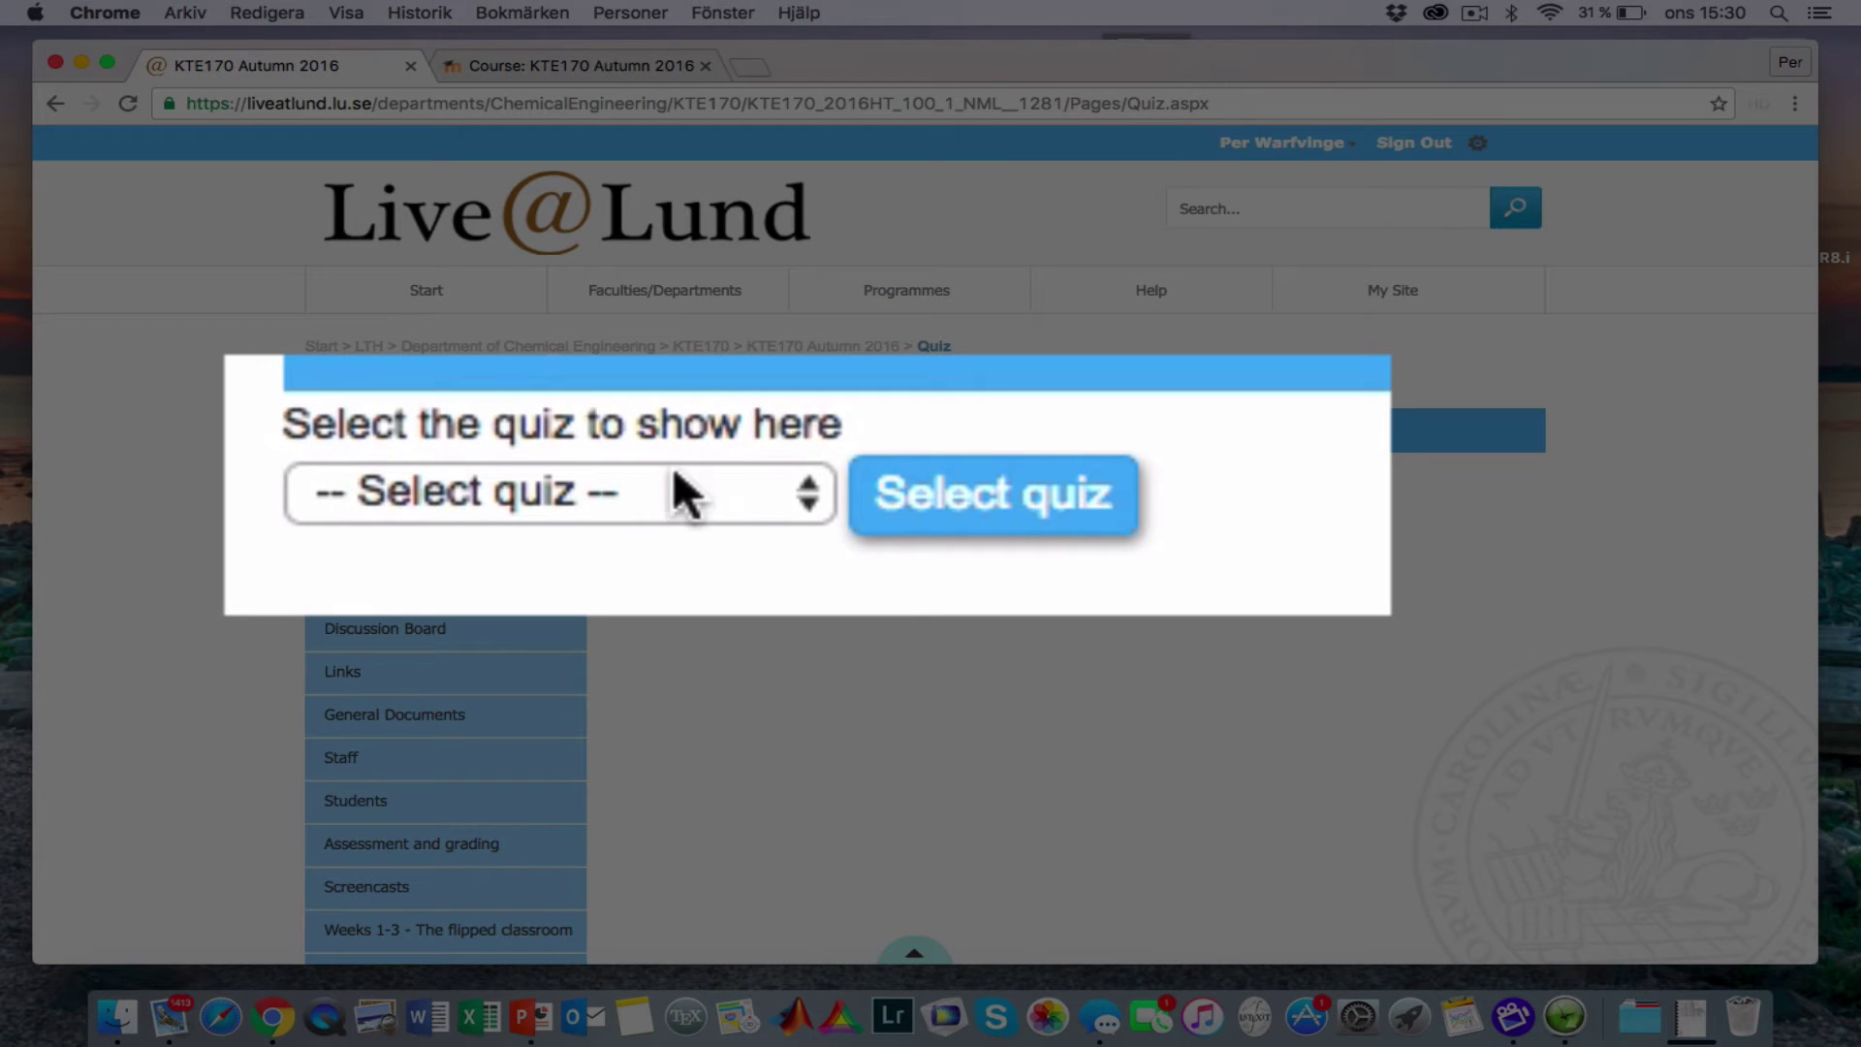
Set the MoodleQuiz part to show Quiz on Chapters 2 & 3
{"action": "left_click", "coordinate": [737, 489]}
{"action": "left_click", "coordinate": [626, 531]}
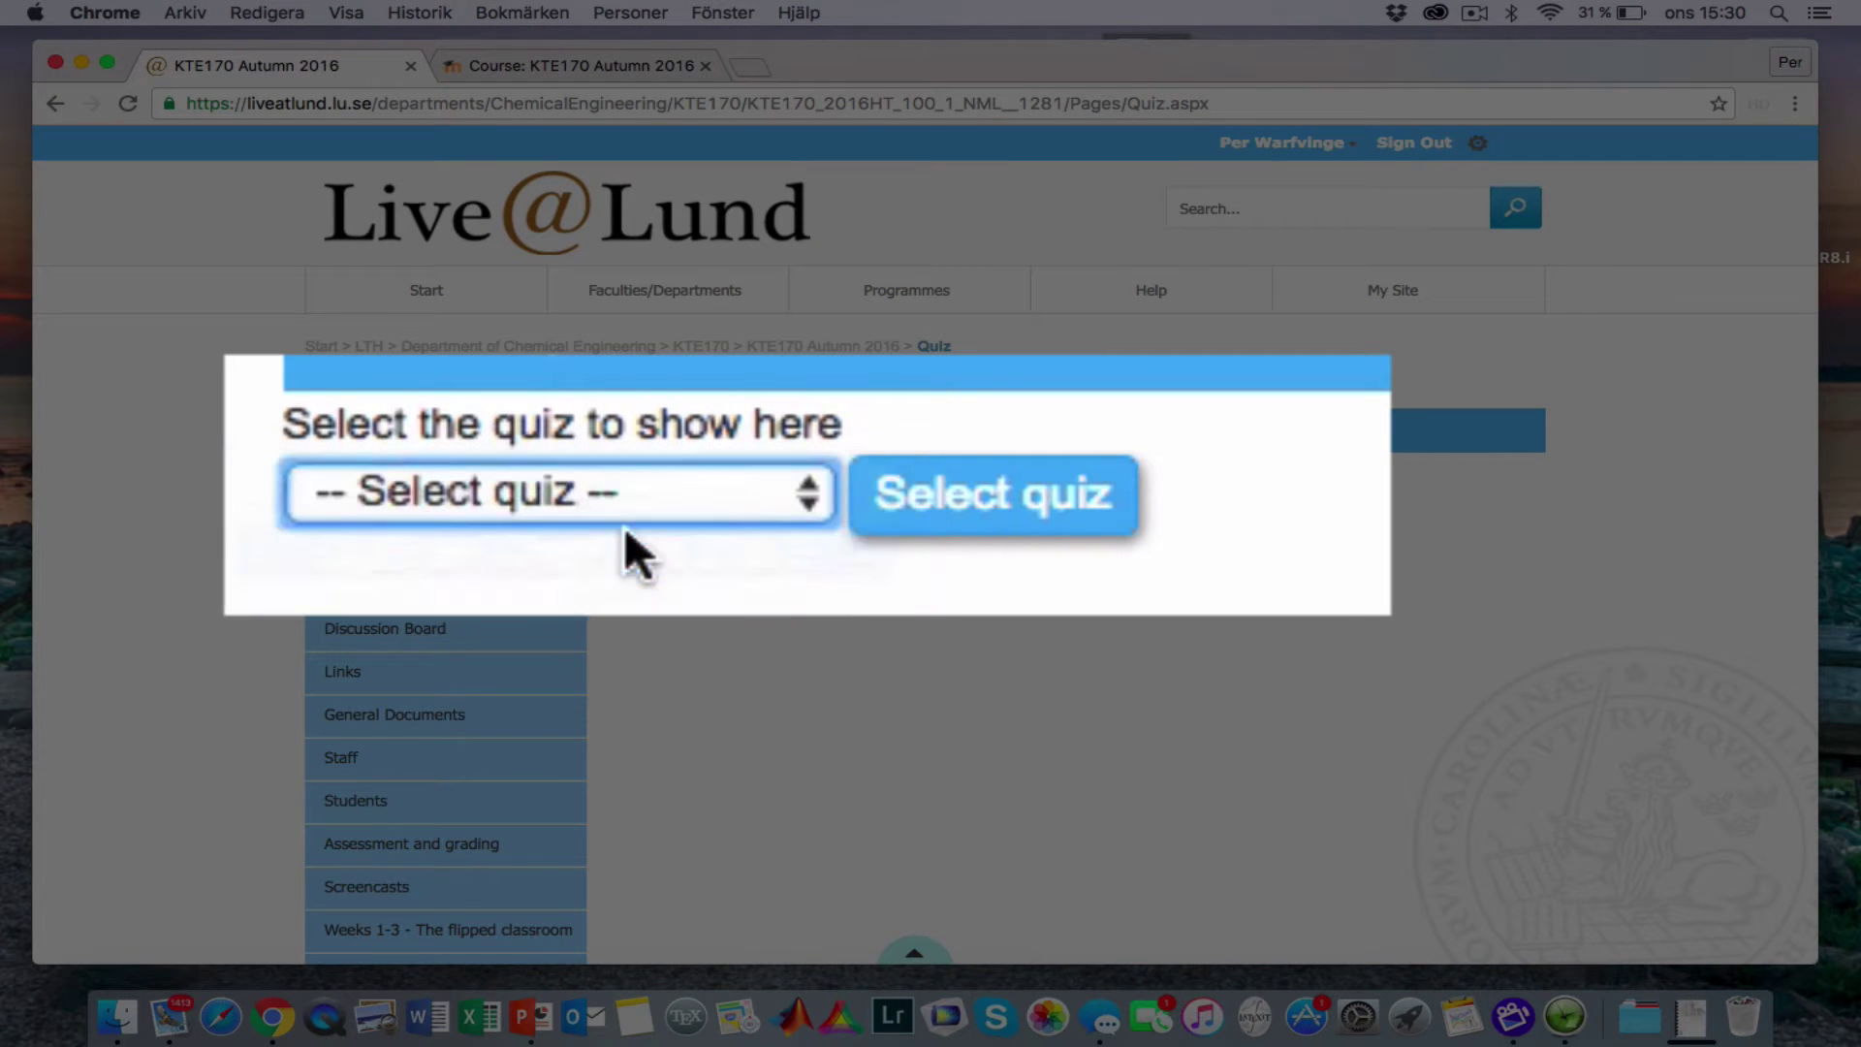
{"action": "left_click", "coordinate": [939, 506]}
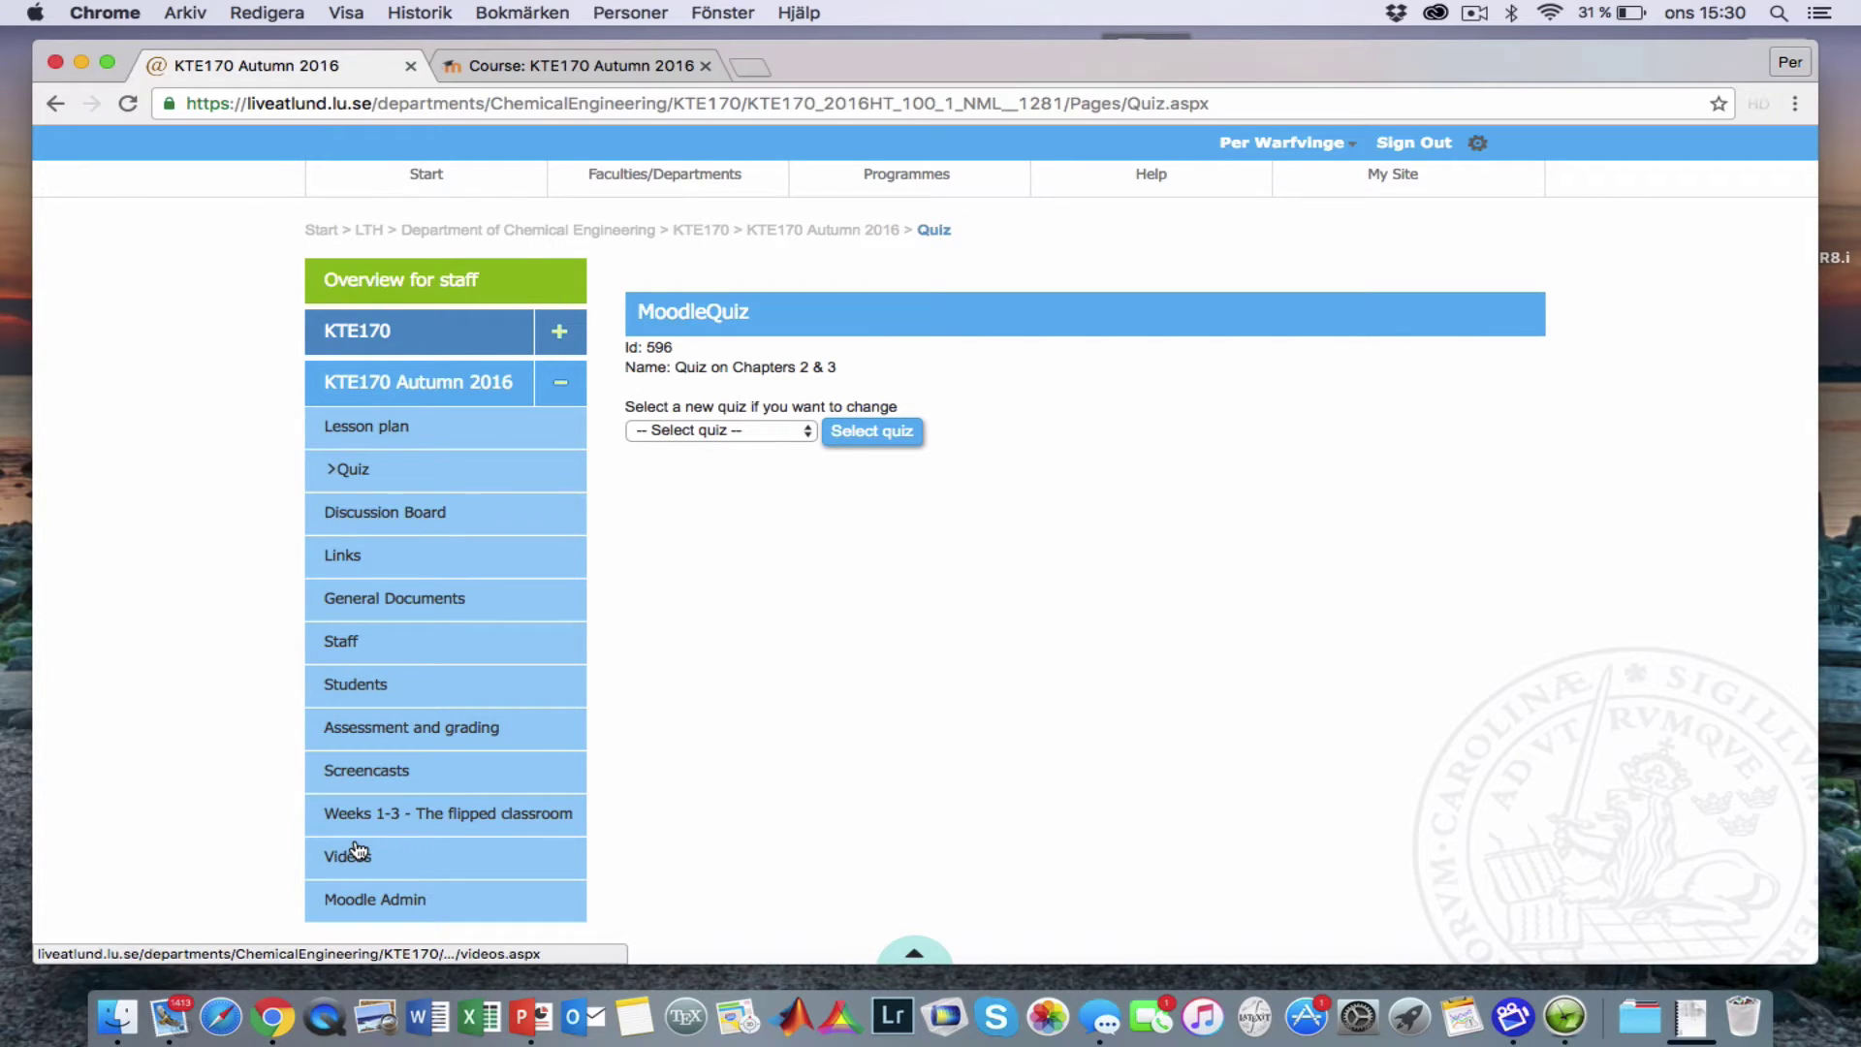
Open the course's Moodle Admin page
{"action": "left_click", "coordinate": [365, 903]}
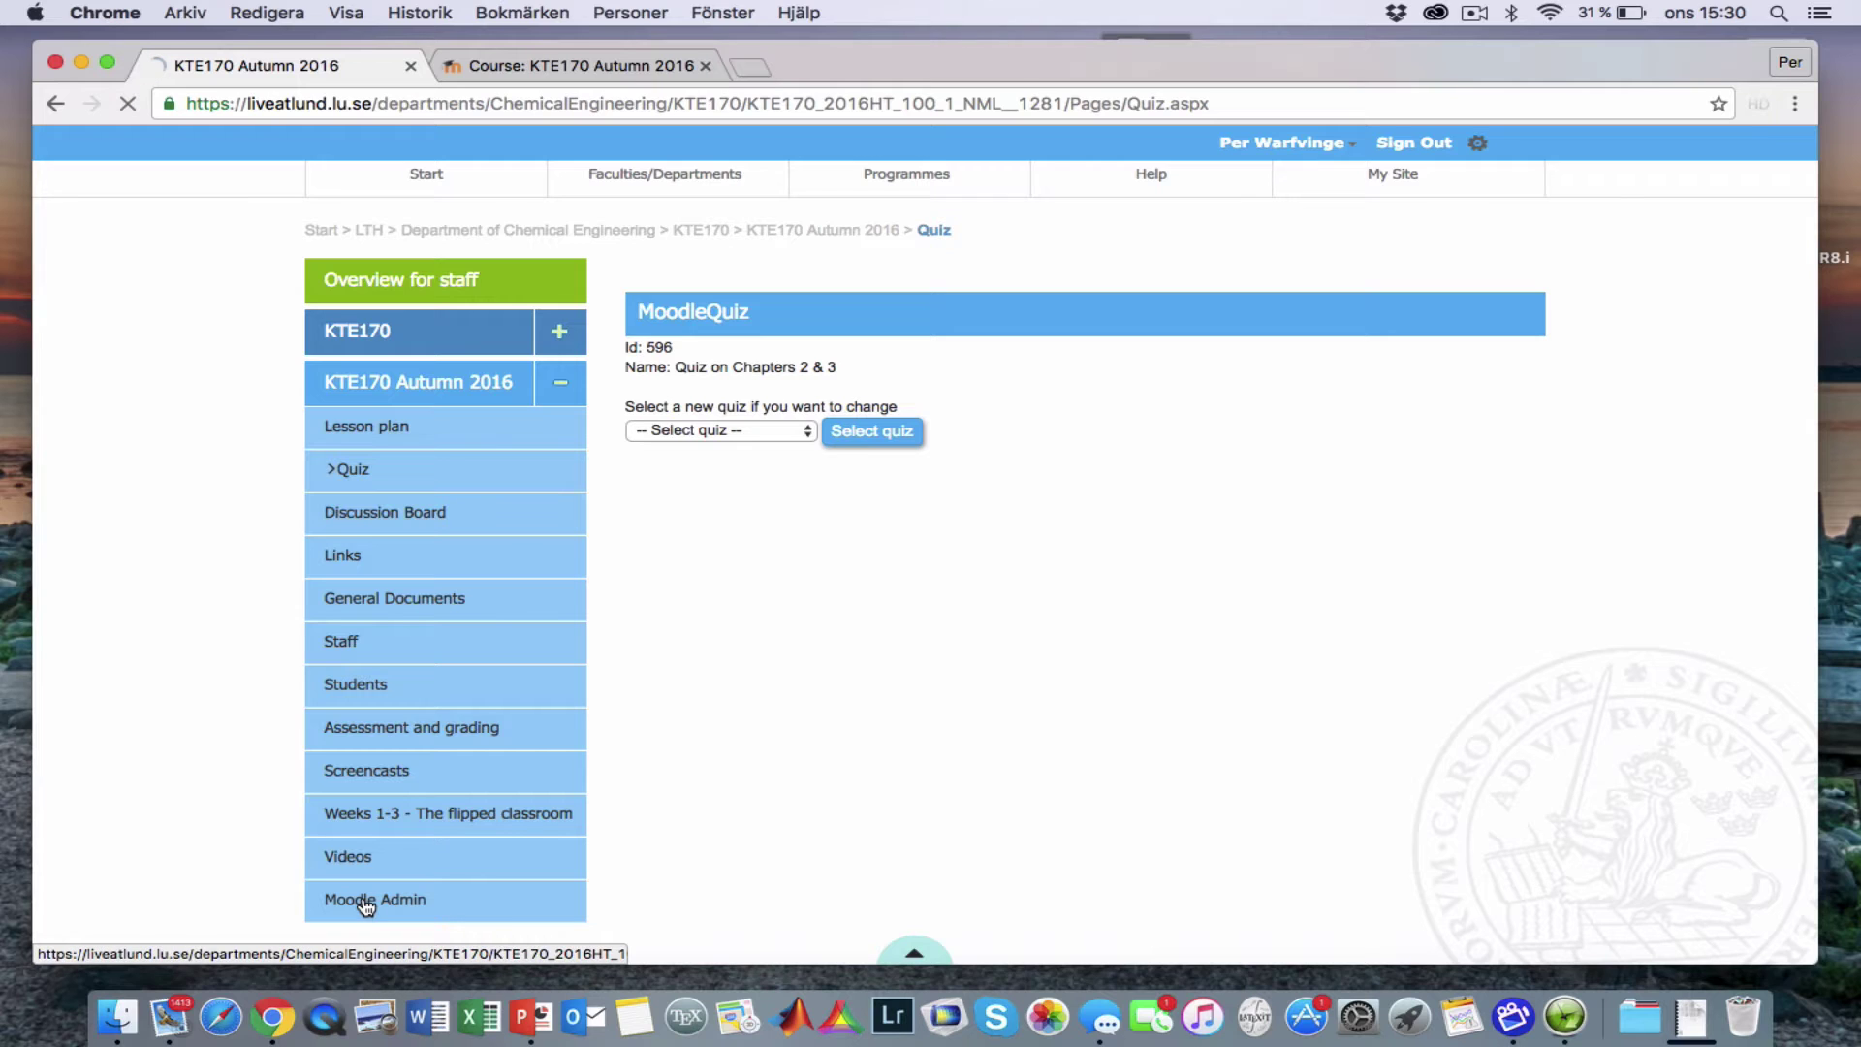